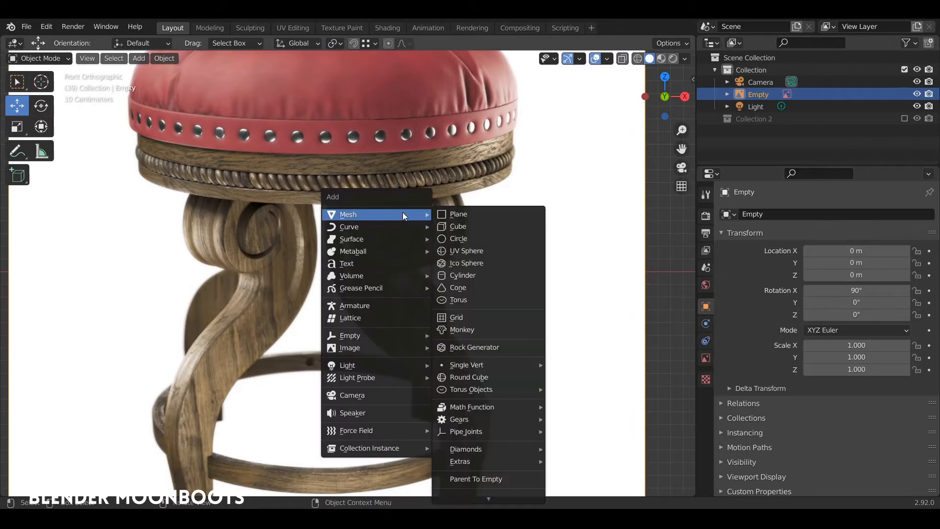
# Add a plane, merge it at center into one vertex, and move it about -0.32 m along Y
pyautogui.click(454, 216)
pyautogui.press('Tab')
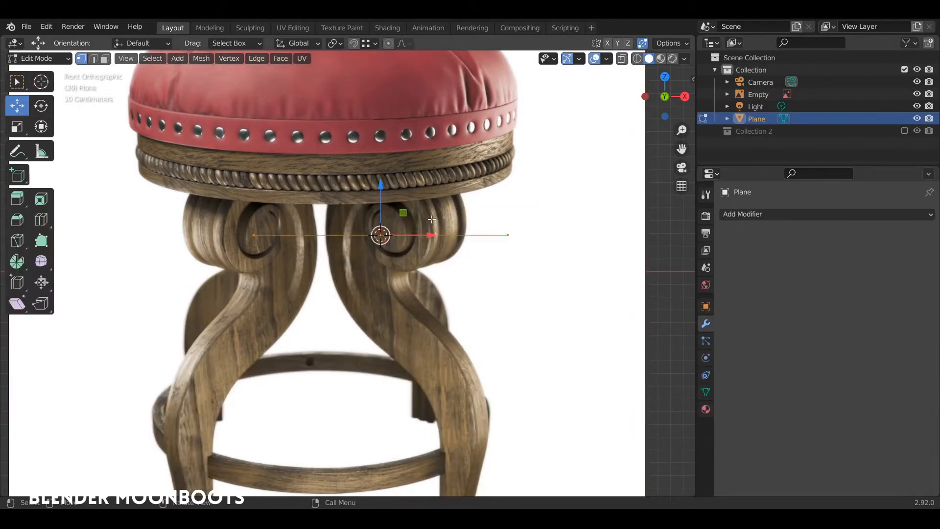
pyautogui.press('m')
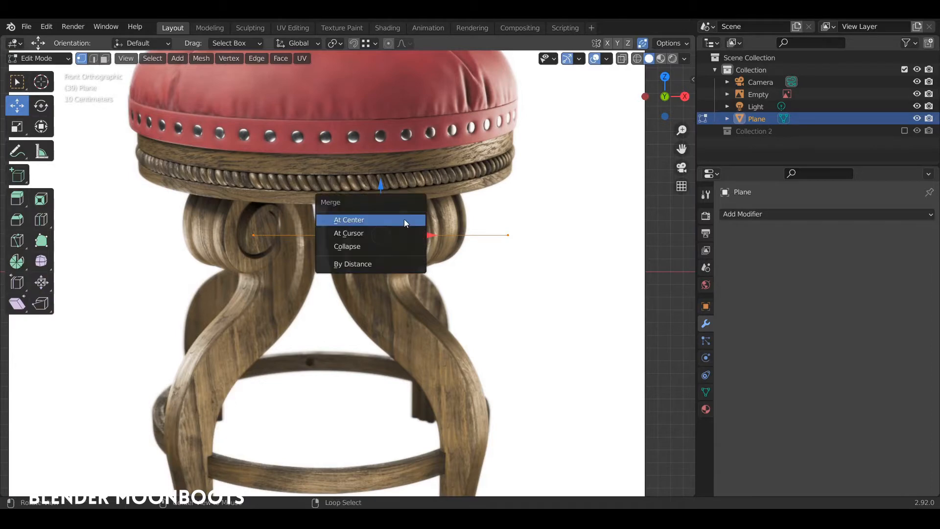
pyautogui.click(398, 219)
pyautogui.moveTo(398, 219); pyautogui.dragTo(379, 240, button='middle')
pyautogui.press('g')
pyautogui.click(380, 235)
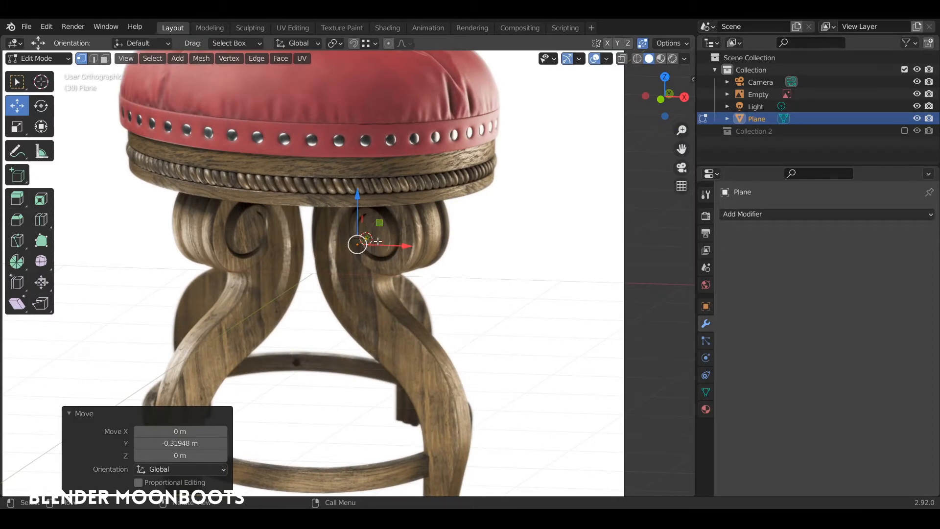
# Switch to front view, zoom onto the right leg's scroll, and move the vertex to its centre
pyautogui.hotkey('shift', 'space')
pyautogui.click(366, 240)
pyautogui.press('KP_1')
pyautogui.keyDown('ctrl'); pyautogui.keyDown('alt'); pyautogui.moveTo(371, 237); pyautogui.dragTo(458, 179); pyautogui.keyUp('alt'); pyautogui.keyUp('ctrl')
pyautogui.moveTo(423, 209); pyautogui.dragTo(304, 246)
pyautogui.scroll(-3, 304, 247)
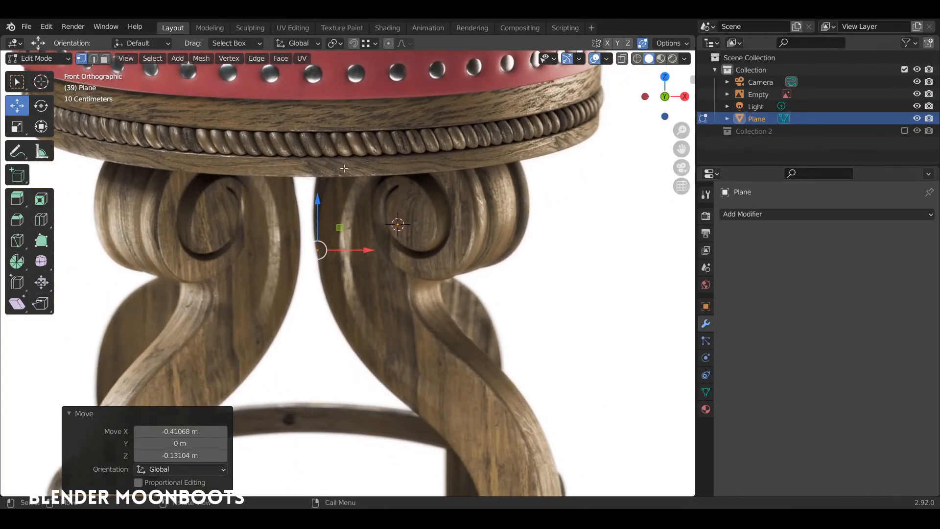
# Extrude a chain of vertices up, over and down the outer curl of the scroll
pyautogui.press('e')
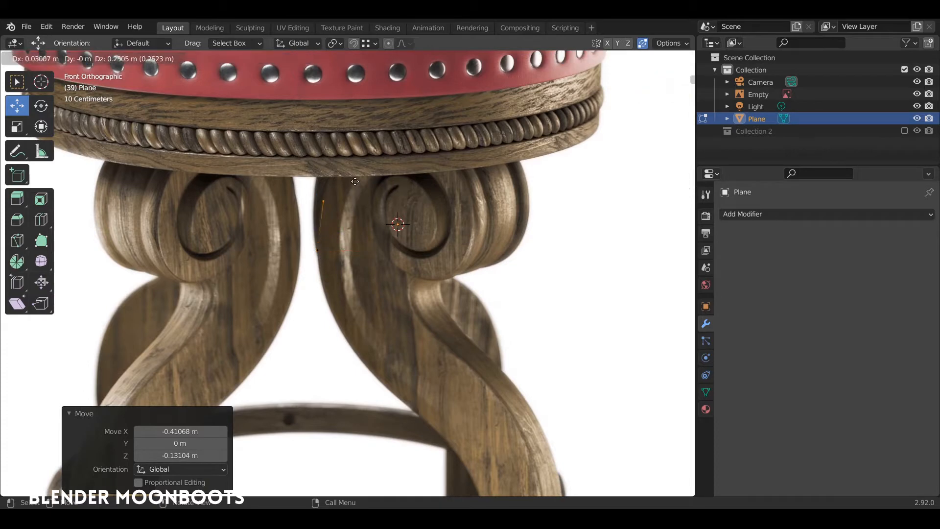
pyautogui.click(355, 184)
pyautogui.press('e')
pyautogui.click(369, 125)
pyautogui.press('e')
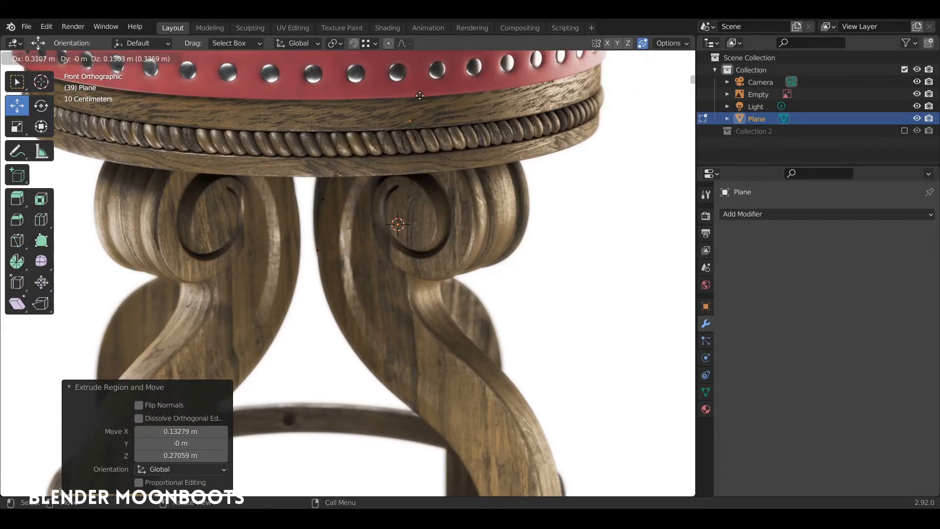
pyautogui.click(404, 104)
pyautogui.press('e')
pyautogui.click(451, 123)
pyautogui.press('e')
pyautogui.click(476, 179)
pyautogui.press('e')
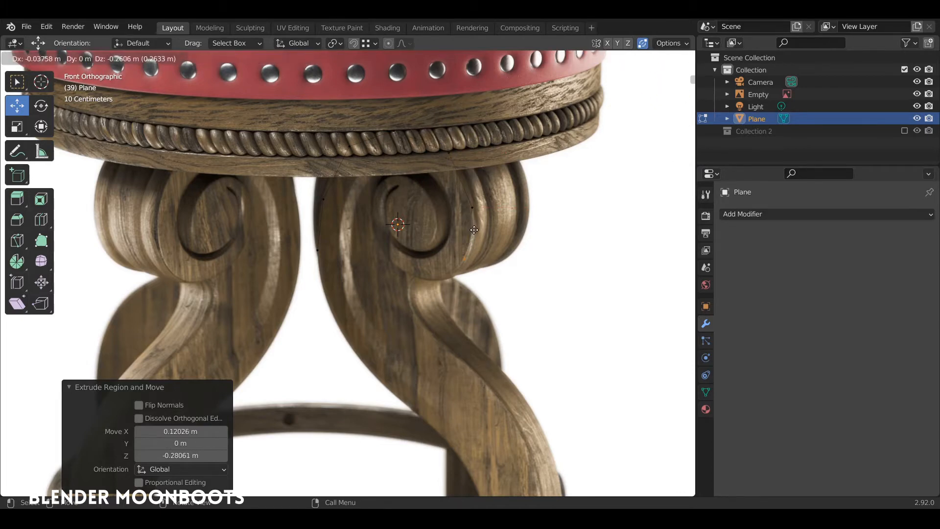
pyautogui.click(471, 230)
# Extrude the remaining spiral vertices around the inner curl, then select the reference image
pyautogui.press('e')
pyautogui.click(453, 256)
pyautogui.press('e')
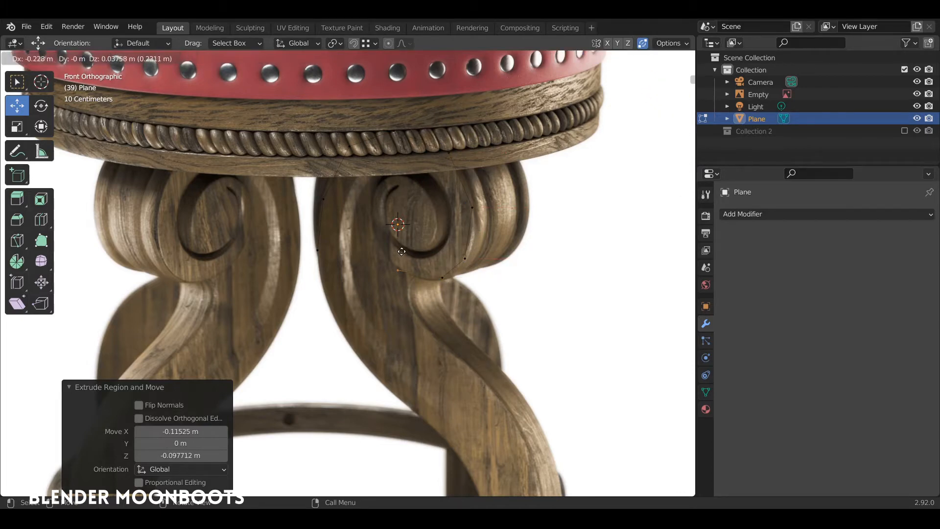
pyautogui.click(405, 255)
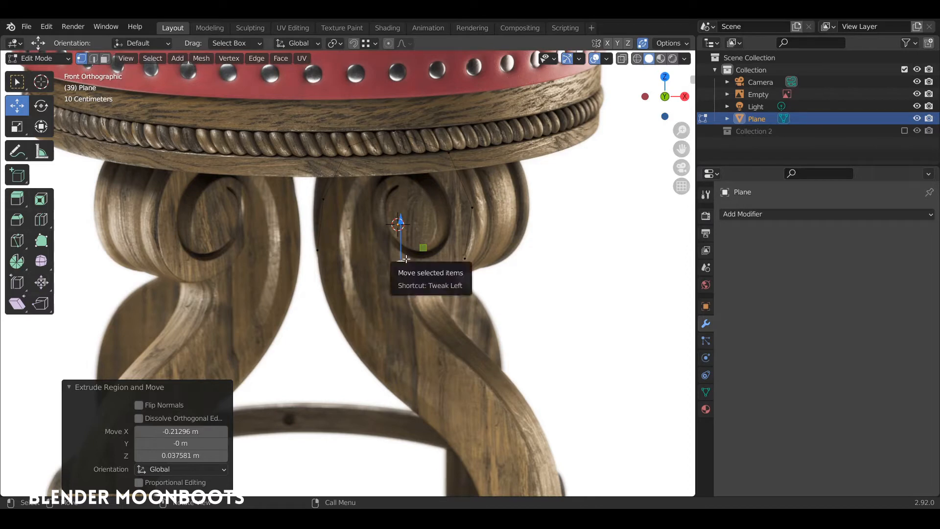
pyautogui.press('e')
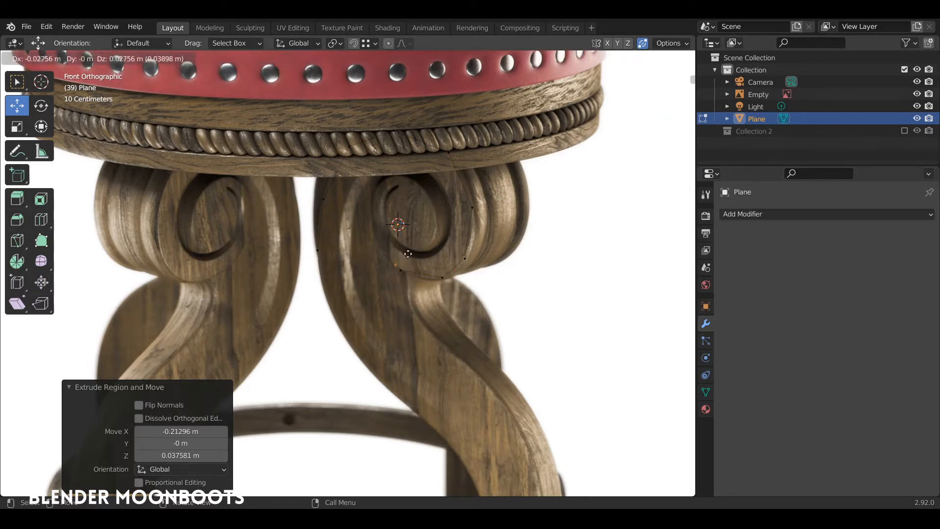
pyautogui.click(388, 230)
pyautogui.press('e')
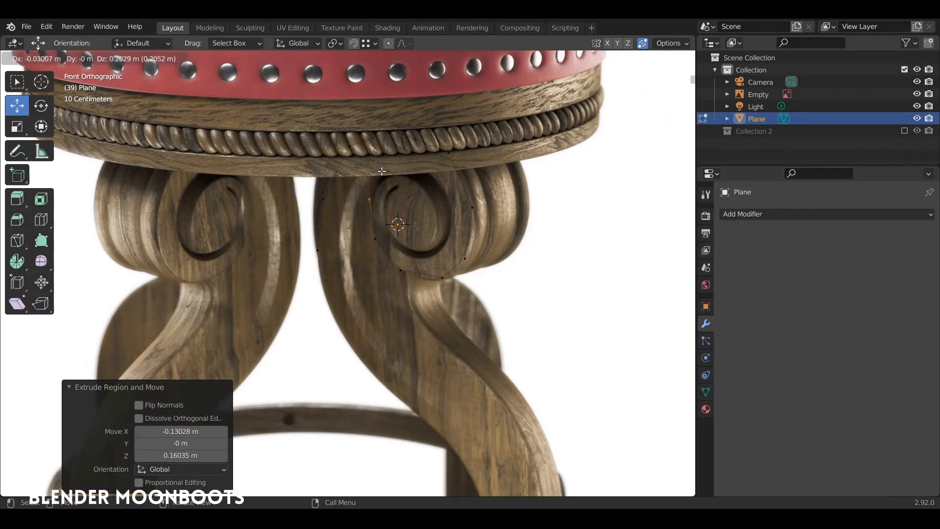
pyautogui.click(381, 171)
pyautogui.press('e')
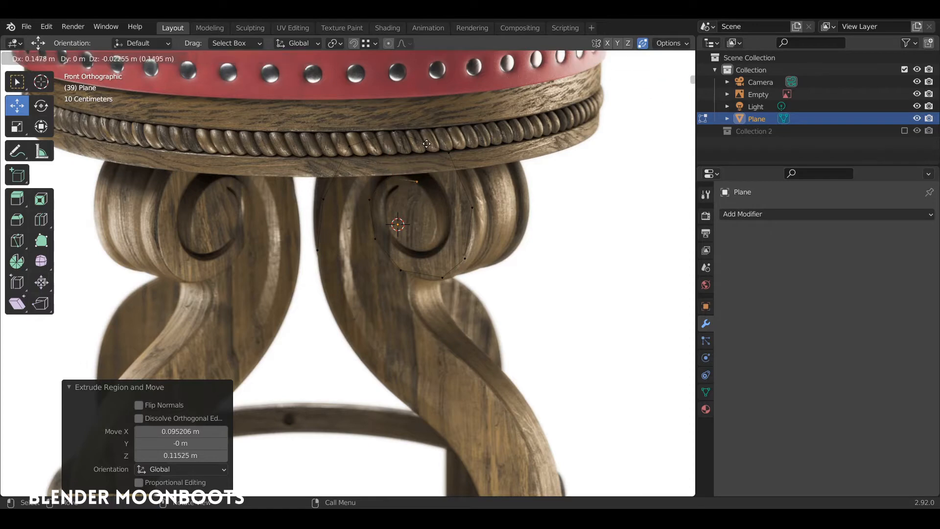
pyautogui.click(426, 143)
pyautogui.press('e')
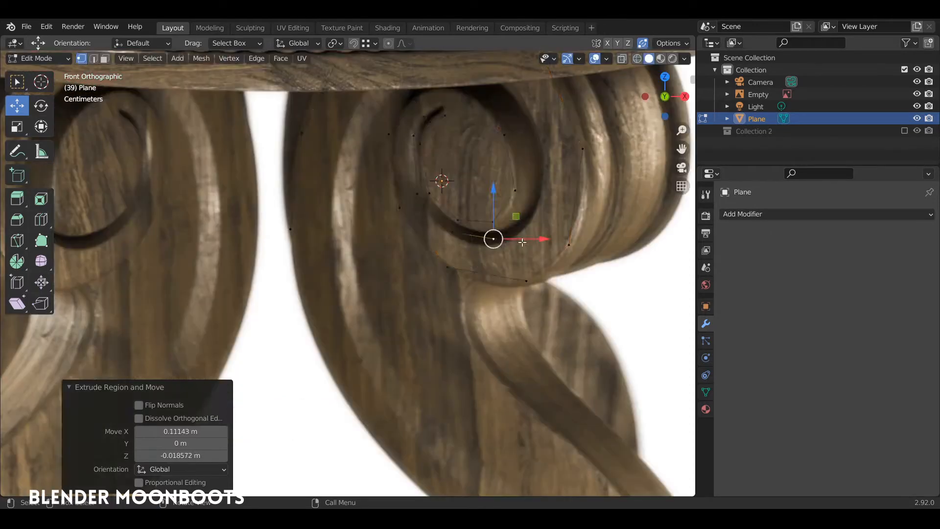
pyautogui.press('Tab')
pyautogui.click(533, 231)
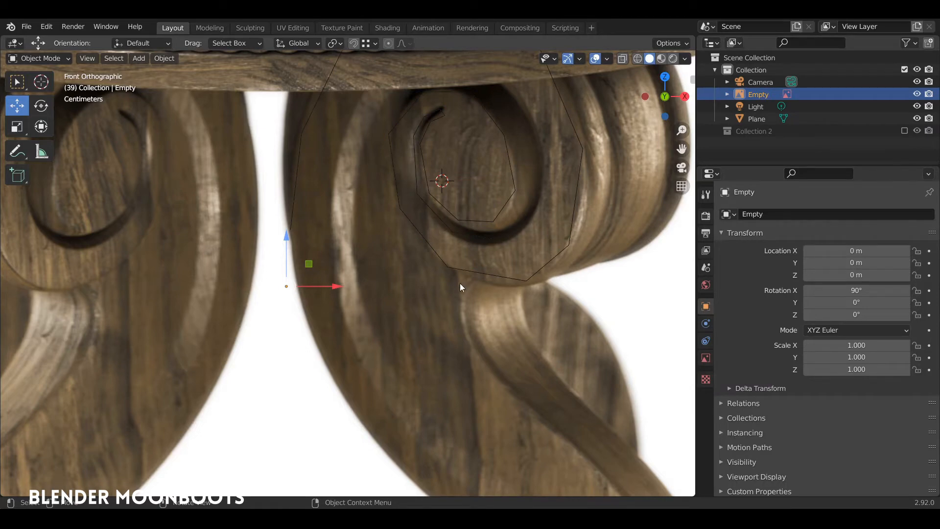
# Enable opacity on the reference image and set it to 0.3, then reselect the traced outline
pyautogui.click(706, 358)
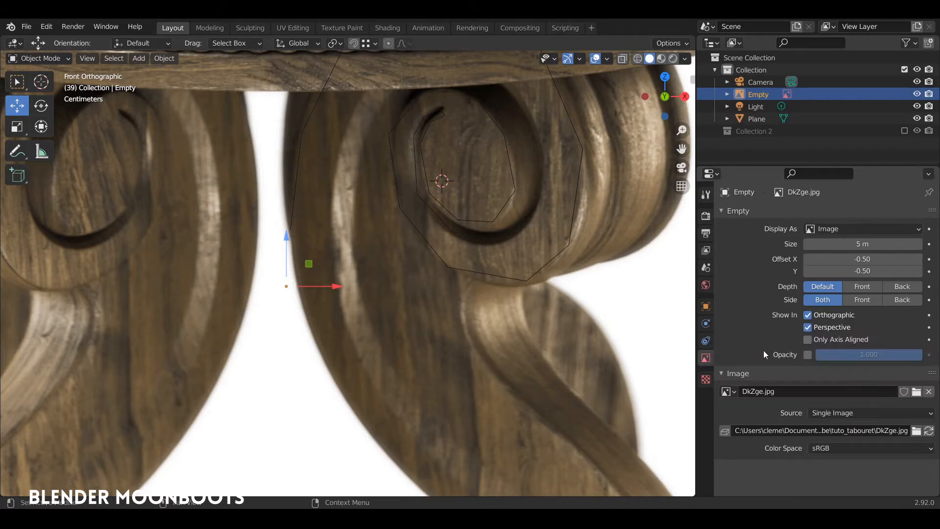
pyautogui.click(807, 354)
pyautogui.moveTo(860, 351); pyautogui.dragTo(792, 360)
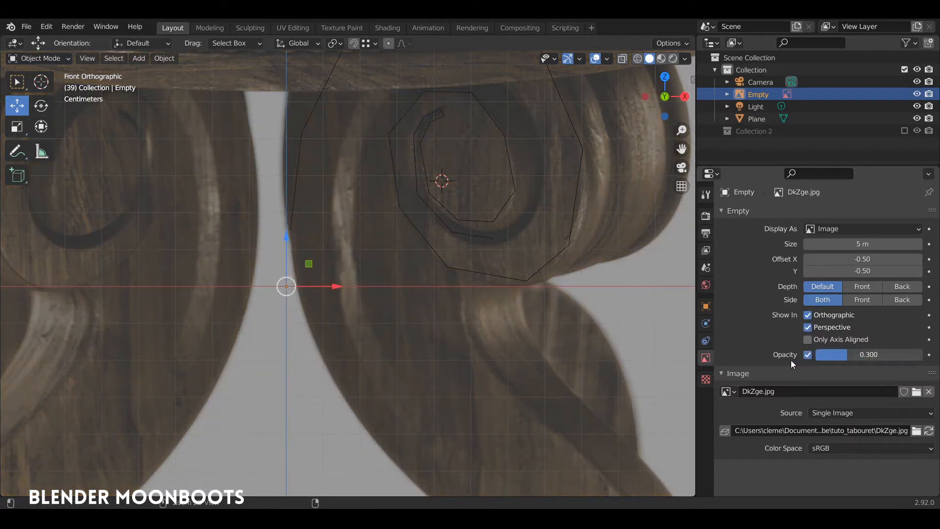
pyautogui.click(416, 227)
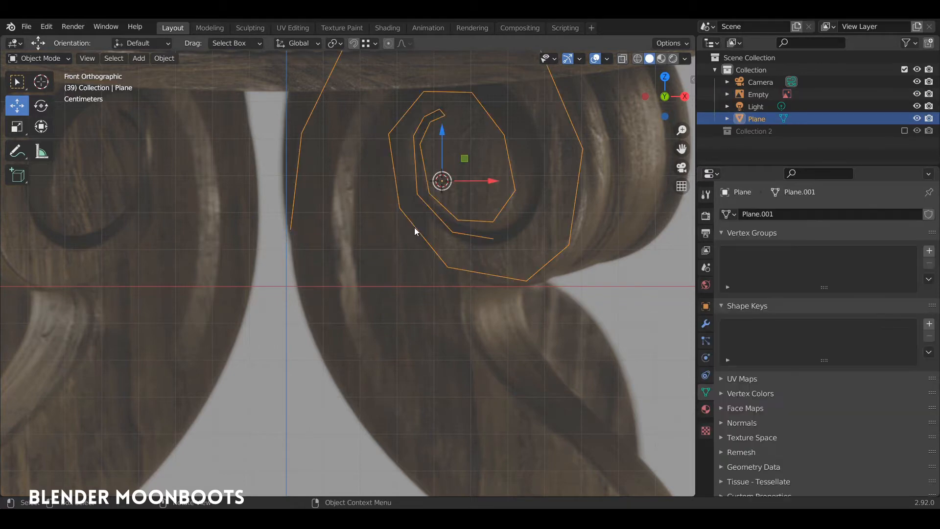
# In Edit Mode, fill a face between the outline vertices at the leg's lower right
pyautogui.press('Tab')
pyautogui.press('a')
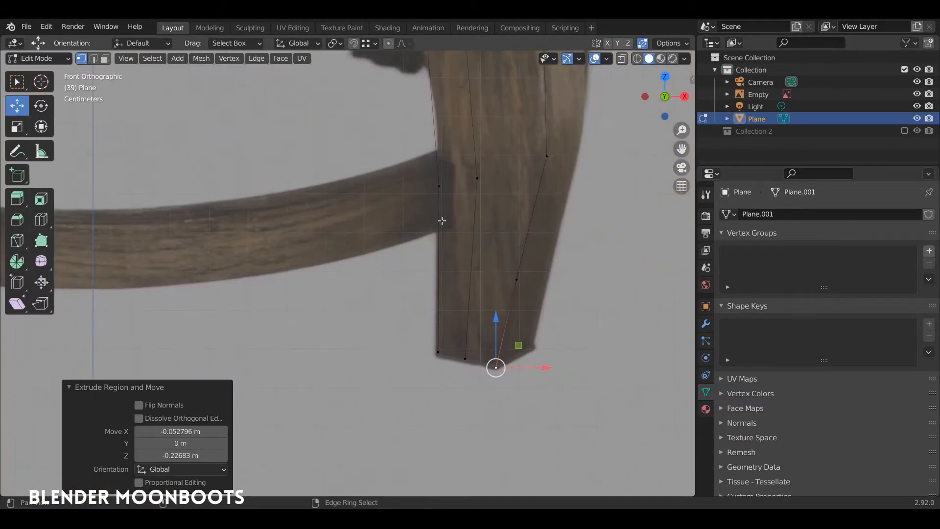
pyautogui.keyDown('shift'); pyautogui.click(465, 359); pyautogui.keyUp('shift')
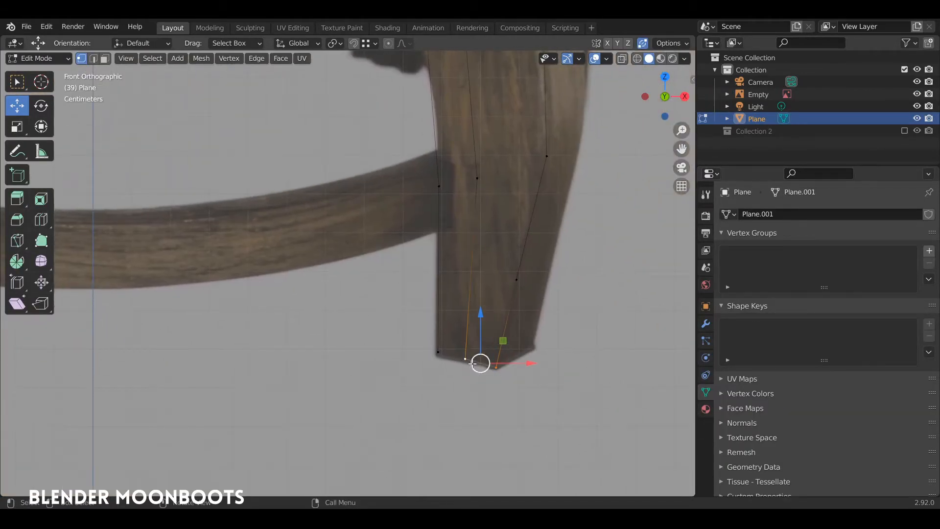
pyautogui.click(466, 359)
pyautogui.keyDown('shift'); pyautogui.click(439, 352); pyautogui.keyUp('shift')
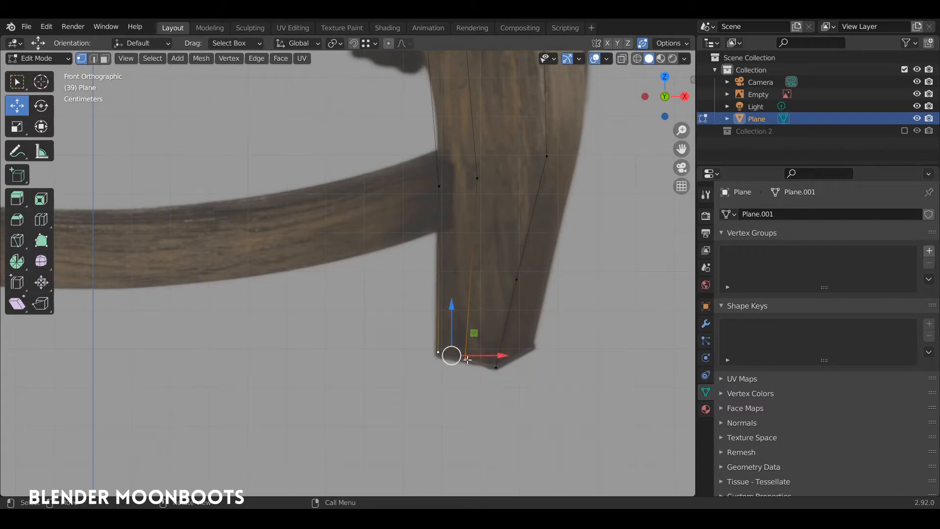
pyautogui.keyDown('shift'); pyautogui.moveTo(483, 282); pyautogui.dragTo(448, 319, button='middle'); pyautogui.keyUp('shift')
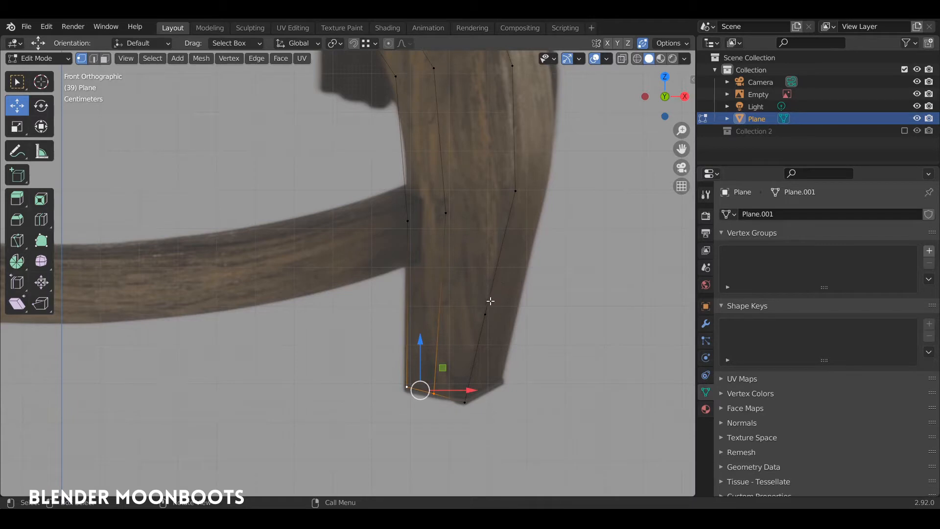
pyautogui.click(486, 312)
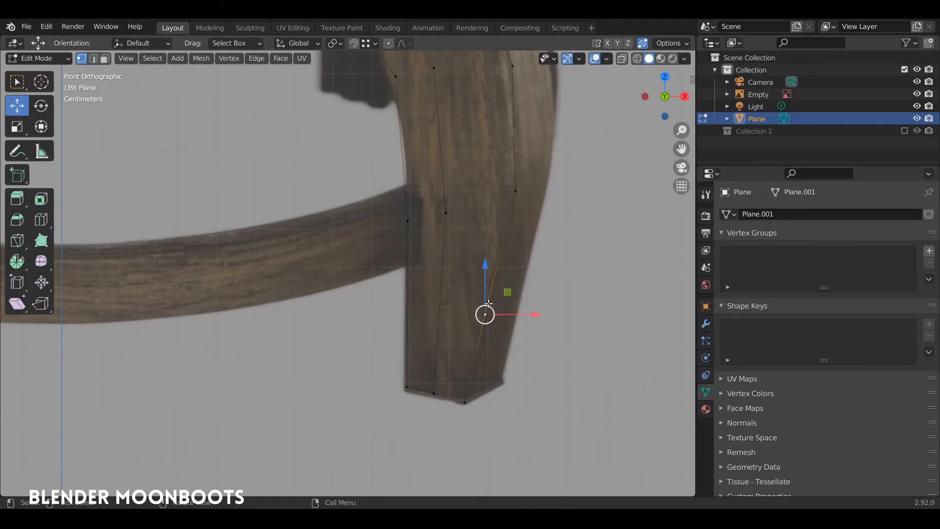
pyautogui.click(518, 194)
pyautogui.keyDown('shift'); pyautogui.click(447, 212); pyautogui.keyUp('shift')
pyautogui.keyDown('shift'); pyautogui.click(434, 392); pyautogui.keyUp('shift')
pyautogui.keyDown('shift'); pyautogui.click(464, 402); pyautogui.keyUp('shift')
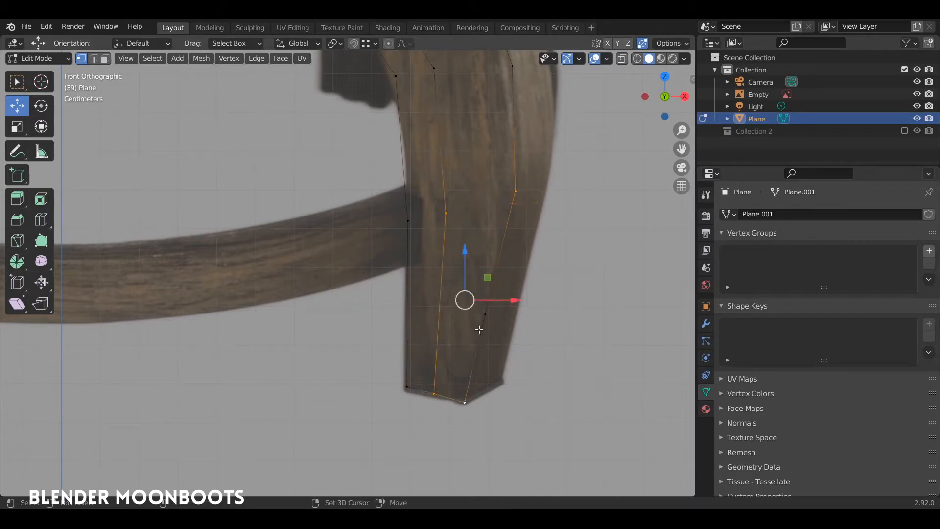
pyautogui.keyDown('shift'); pyautogui.click(485, 314); pyautogui.keyUp('shift')
pyautogui.press('f')
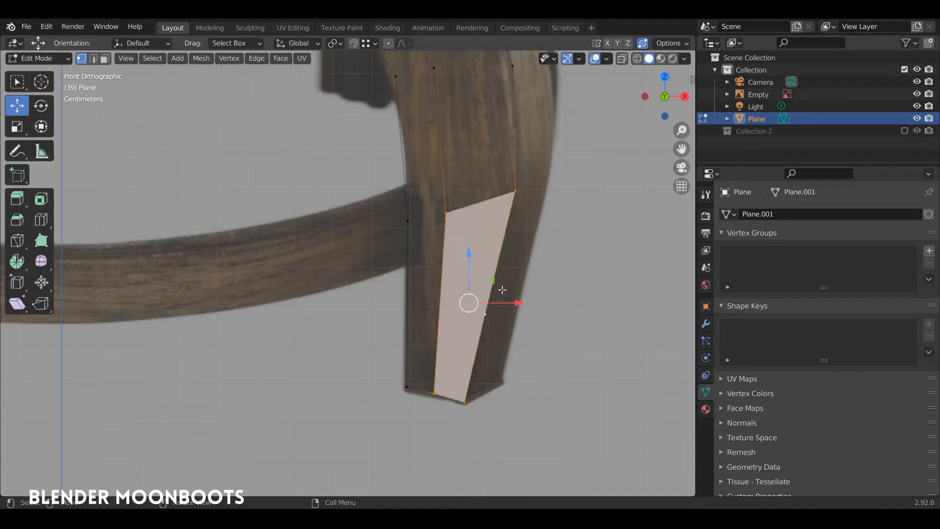
# Fill a second quad face from four vertices on the leg's lower left
pyautogui.click(446, 212)
pyautogui.keyDown('shift'); pyautogui.click(407, 221); pyautogui.keyUp('shift')
pyautogui.keyDown('shift'); pyautogui.click(406, 387); pyautogui.keyUp('shift')
pyautogui.keyDown('shift'); pyautogui.click(433, 393); pyautogui.keyUp('shift')
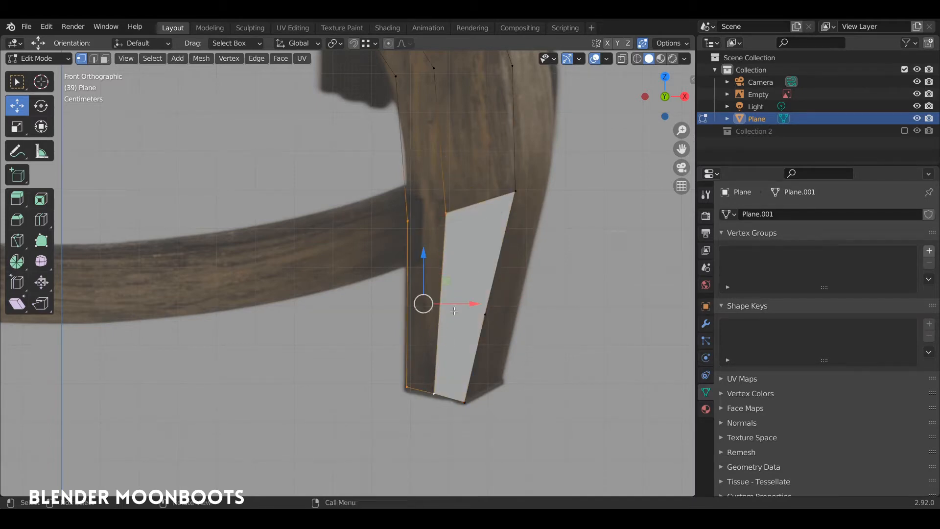
pyautogui.press('f')
pyautogui.keyDown('shift'); pyautogui.scroll(5, 461, 265); pyautogui.keyUp('shift')
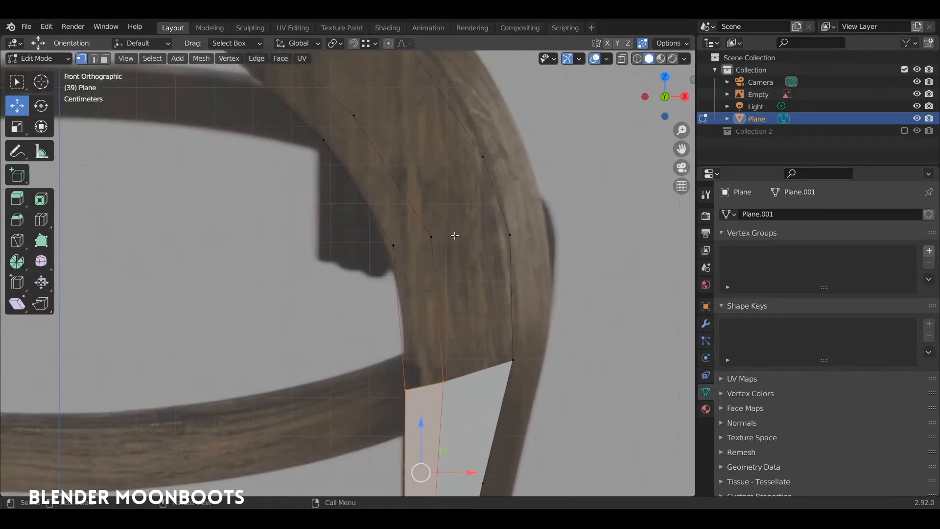
# Fill a new face up the leg from the first face's top edge
pyautogui.press('2')
pyautogui.click(478, 370)
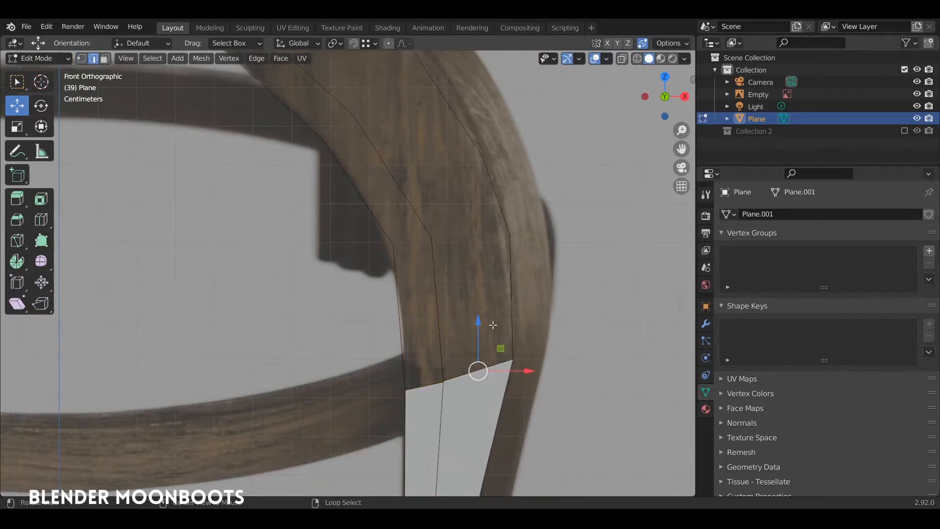
pyautogui.keyDown('shift'); pyautogui.scroll(-1, 492, 266); pyautogui.keyUp('shift')
pyautogui.keyDown('shift'); pyautogui.moveTo(491, 266); pyautogui.dragTo(470, 257, button='middle'); pyautogui.keyUp('shift')
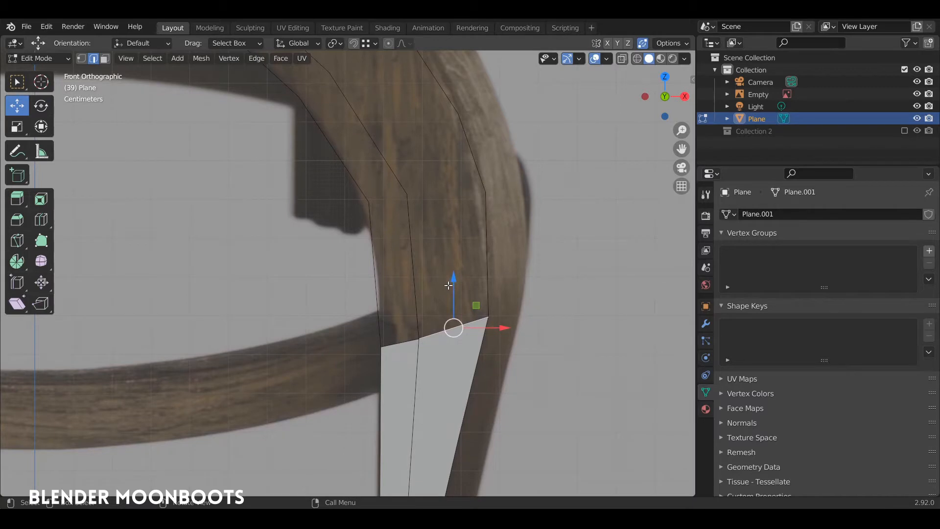
pyautogui.press('f')
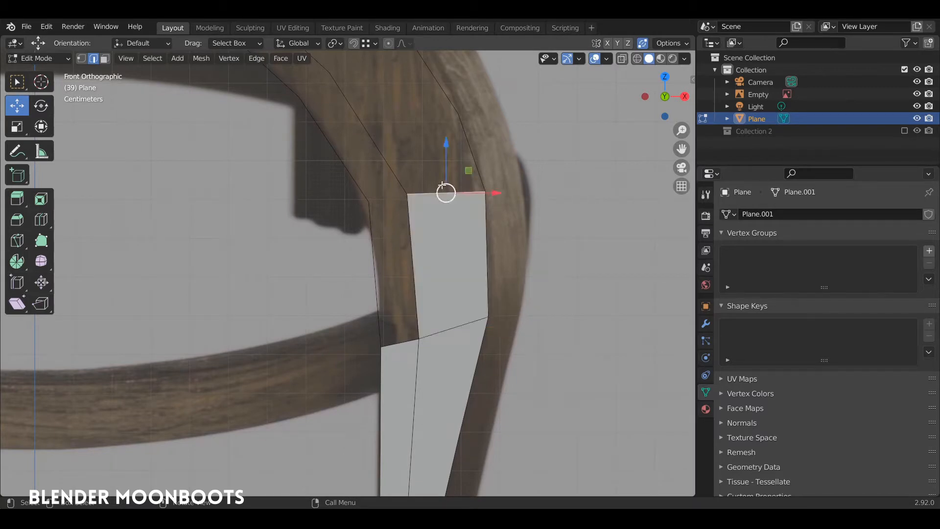
pyautogui.keyDown('shift'); pyautogui.moveTo(454, 124); pyautogui.dragTo(504, 275, button='middle'); pyautogui.keyUp('shift')
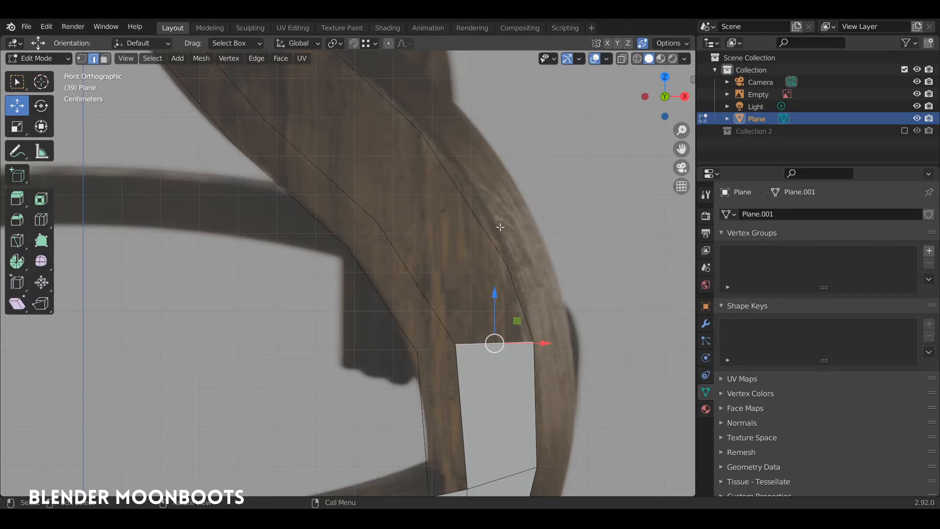
# Subdivide the edge between two outline vertices to add a midpoint vertex on the outer edge
pyautogui.press('1')
pyautogui.click(505, 264)
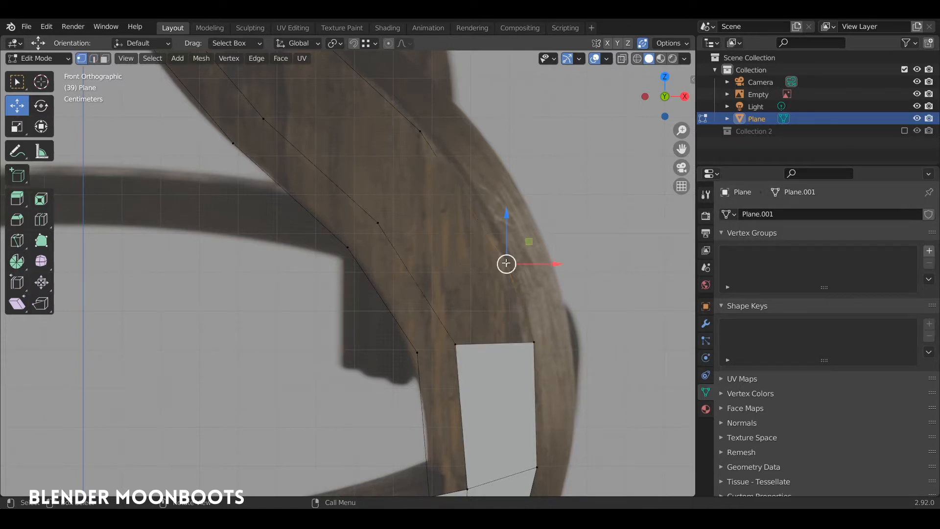
pyautogui.click(429, 137)
pyautogui.click(386, 205)
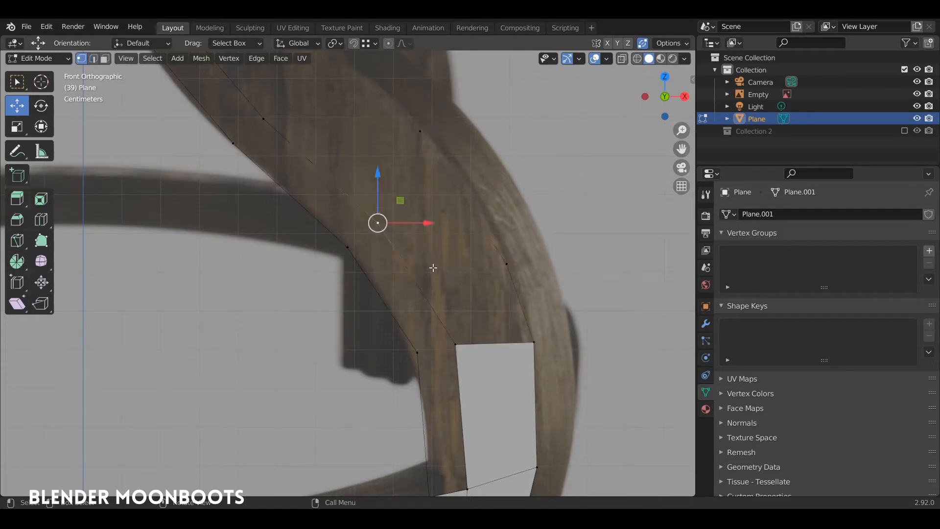
pyautogui.keyDown('shift'); pyautogui.moveTo(470, 293); pyautogui.dragTo(504, 262, button='middle'); pyautogui.keyUp('shift')
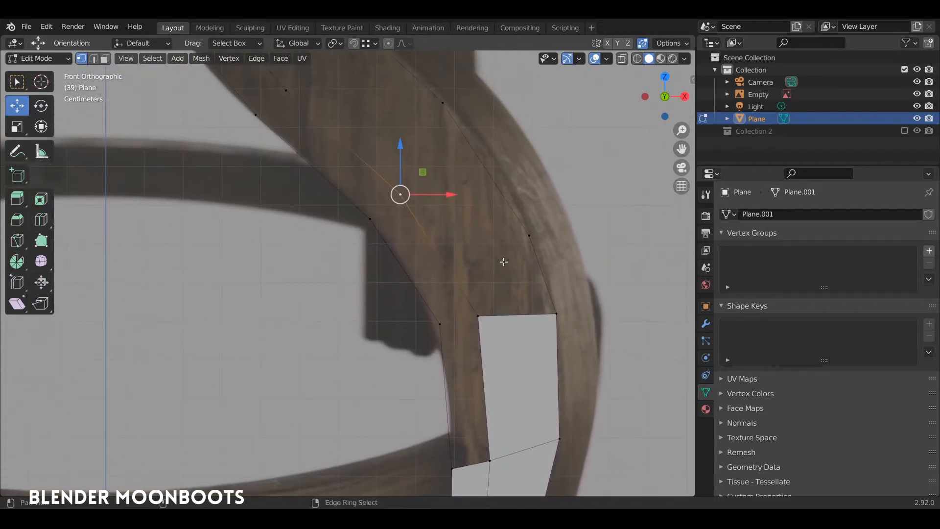
pyautogui.click(528, 236)
pyautogui.keyDown('shift'); pyautogui.click(401, 196); pyautogui.keyUp('shift')
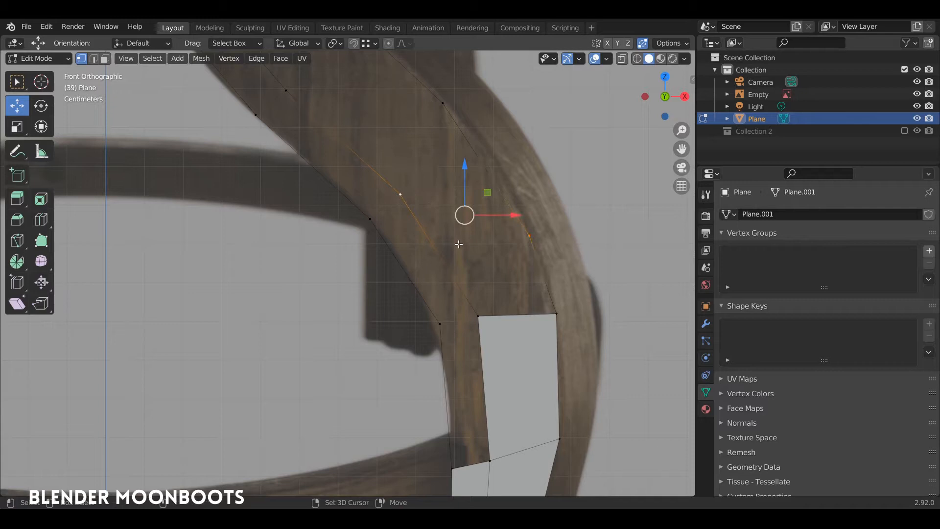
pyautogui.keyDown('shift'); pyautogui.click(479, 315); pyautogui.keyUp('shift')
pyautogui.keyDown('shift'); pyautogui.click(556, 313); pyautogui.keyUp('shift')
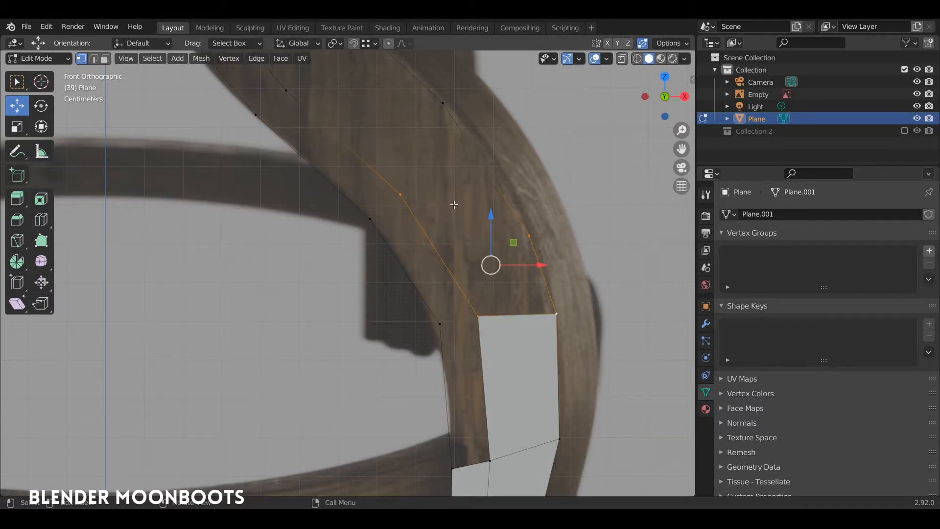
pyautogui.keyDown('shift'); pyautogui.moveTo(454, 204); pyautogui.dragTo(488, 252, button='middle'); pyautogui.keyUp('shift')
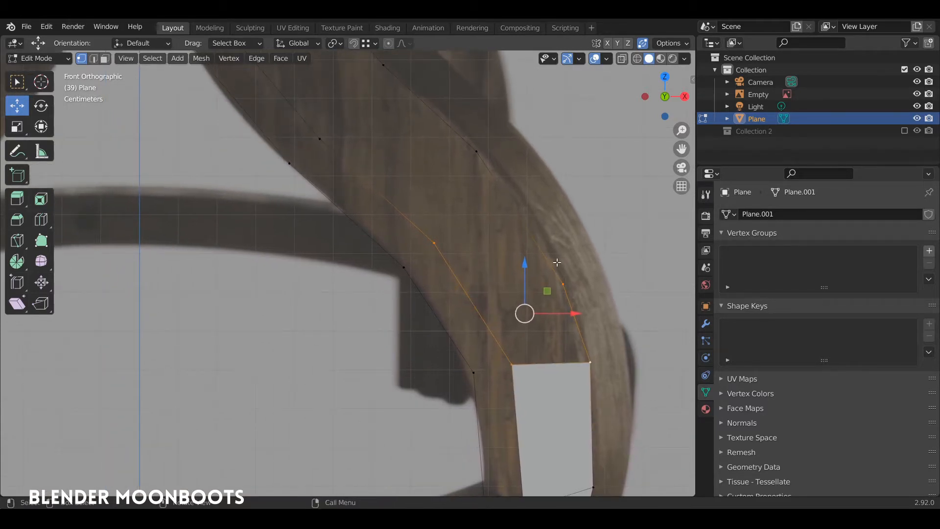
pyautogui.click(475, 154)
pyautogui.click(435, 242)
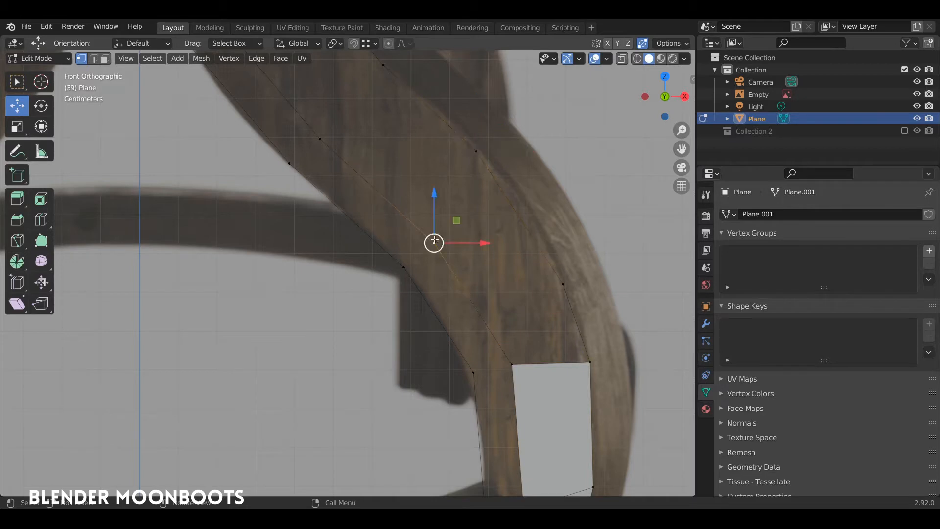
pyautogui.keyDown('shift'); pyautogui.click(512, 362); pyautogui.keyUp('shift')
pyautogui.rightClick(489, 308)
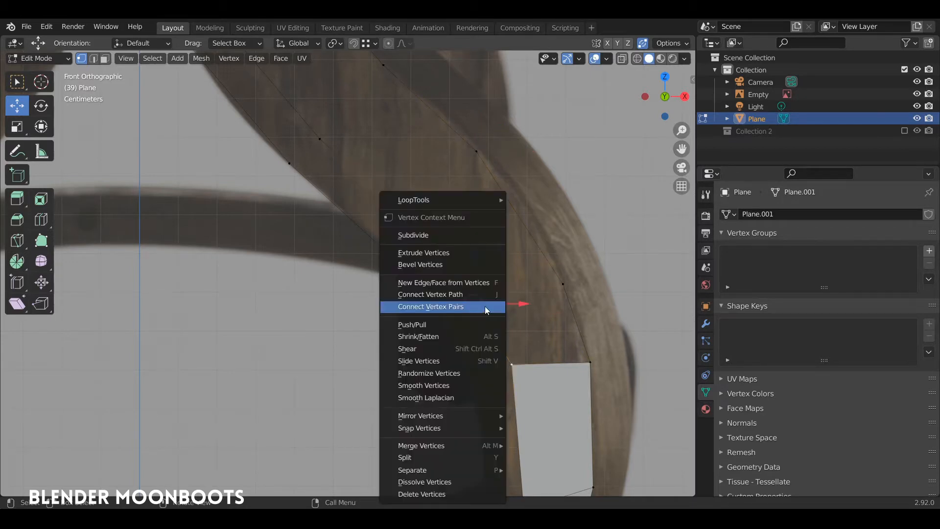
pyautogui.click(448, 234)
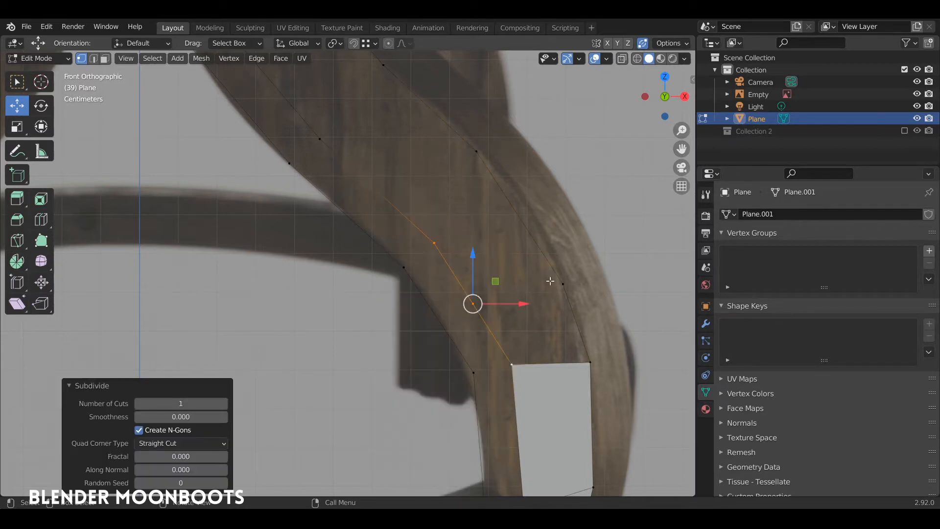
# Fill four more faces upward along the strip from its top edge
pyautogui.press('2')
pyautogui.click(546, 363)
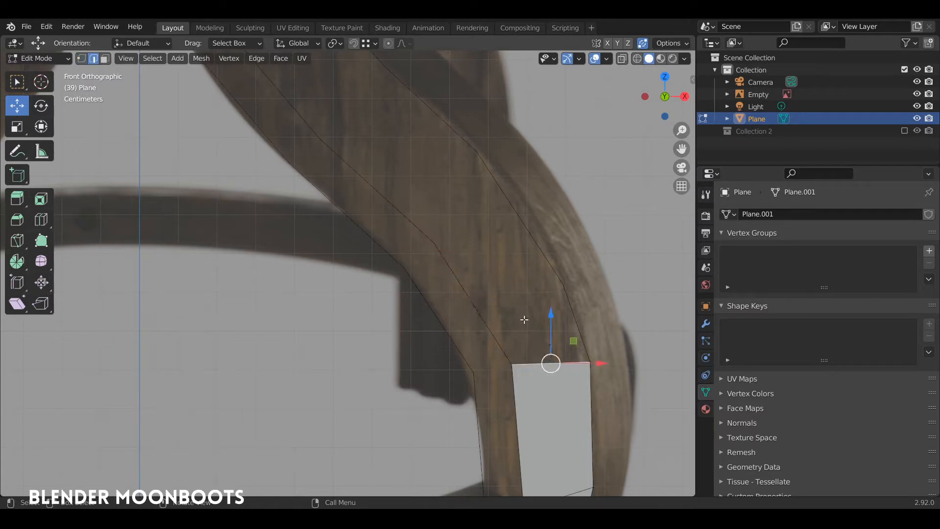
pyautogui.press('f')
pyautogui.press('f')
pyautogui.keyDown('shift'); pyautogui.moveTo(431, 156); pyautogui.dragTo(535, 314, button='middle'); pyautogui.keyUp('shift')
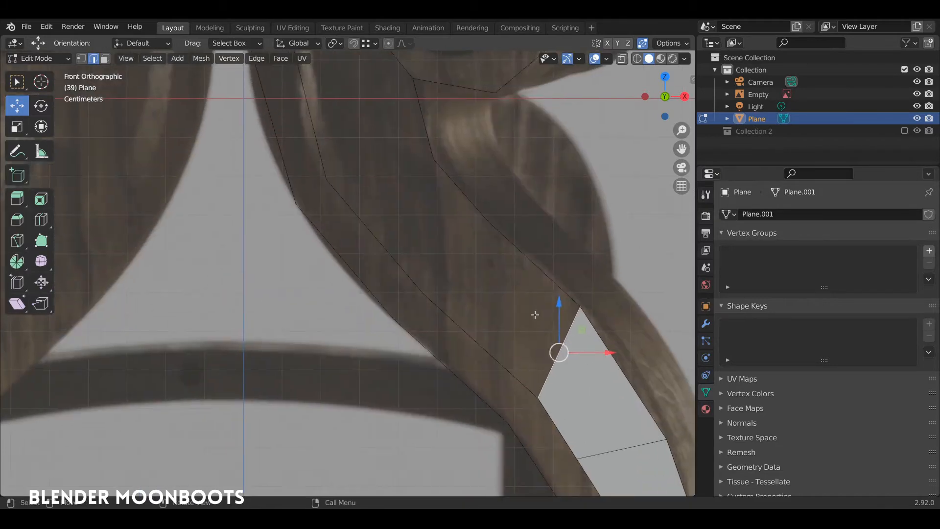
pyautogui.press('f')
pyautogui.press('f')
pyautogui.keyDown('shift'); pyautogui.moveTo(375, 91); pyautogui.dragTo(432, 266, button='middle'); pyautogui.keyUp('shift')
pyautogui.press('f')
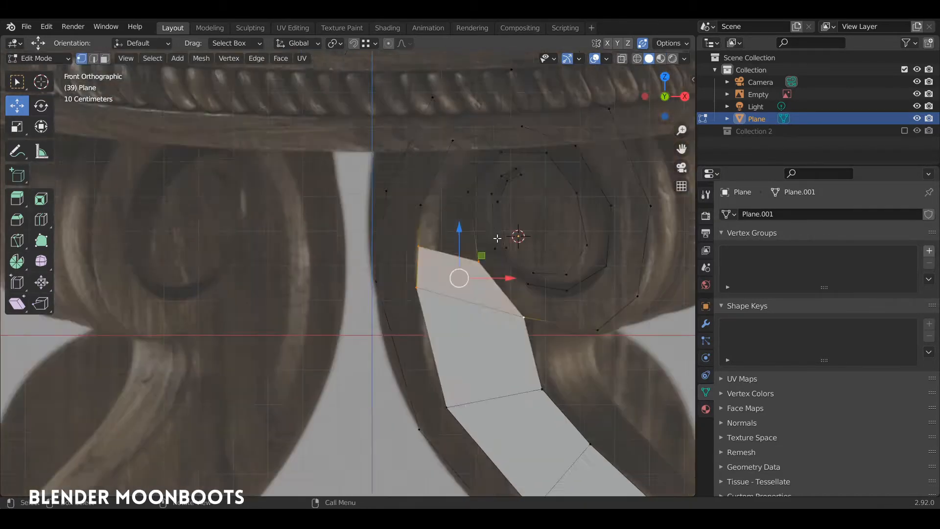
pyautogui.keyDown('shift'); pyautogui.moveTo(498, 237); pyautogui.dragTo(490, 296, button='middle'); pyautogui.keyUp('shift')
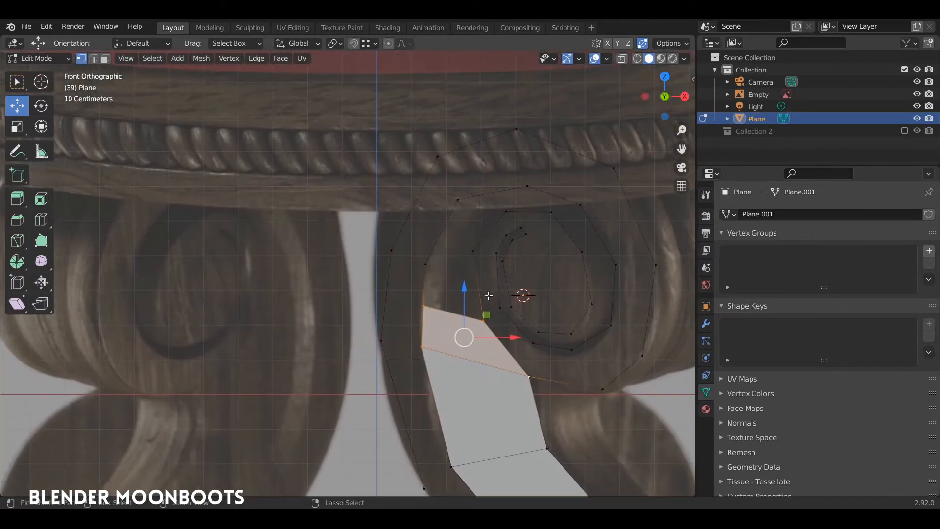
# Fill another face up the scroll and move the top strip vertices onto the scroll curve
pyautogui.press('2')
pyautogui.click(452, 310)
pyautogui.press('f')
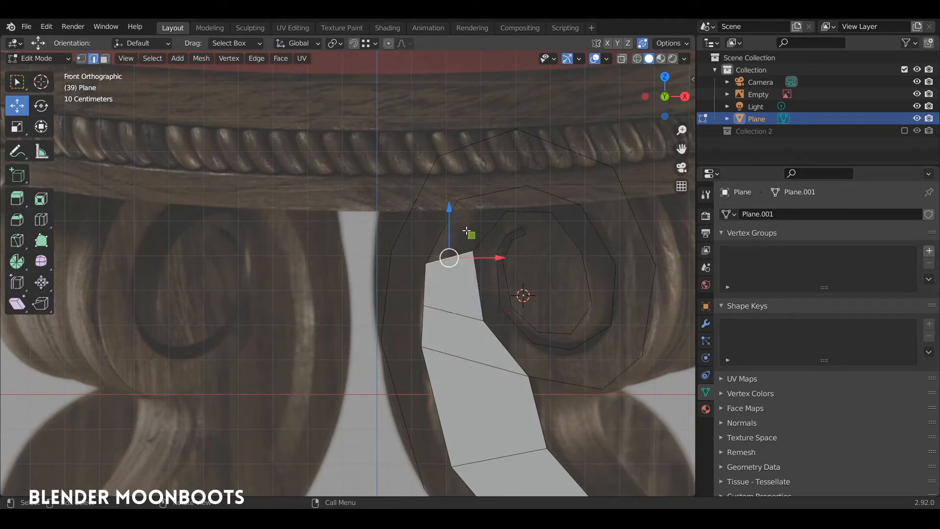
pyautogui.press('f')
pyautogui.press('f')
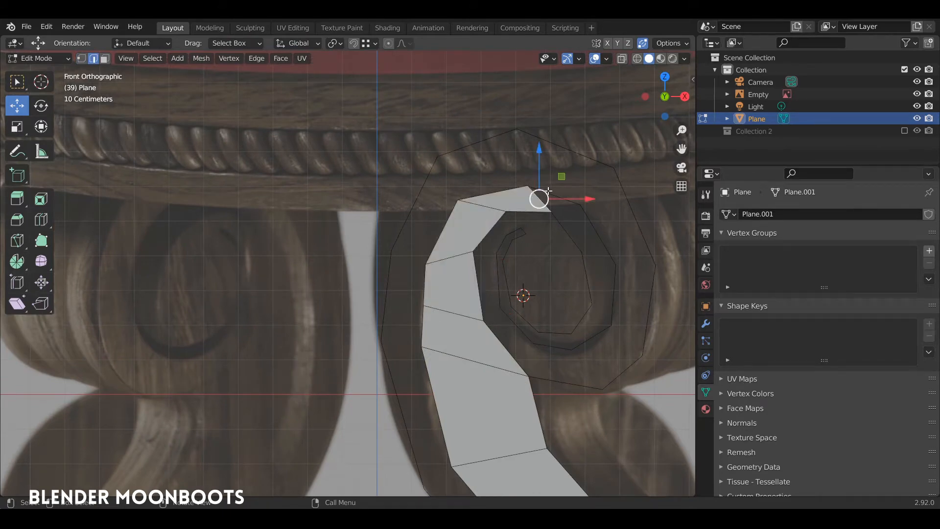
pyautogui.press('1')
pyautogui.click(525, 183)
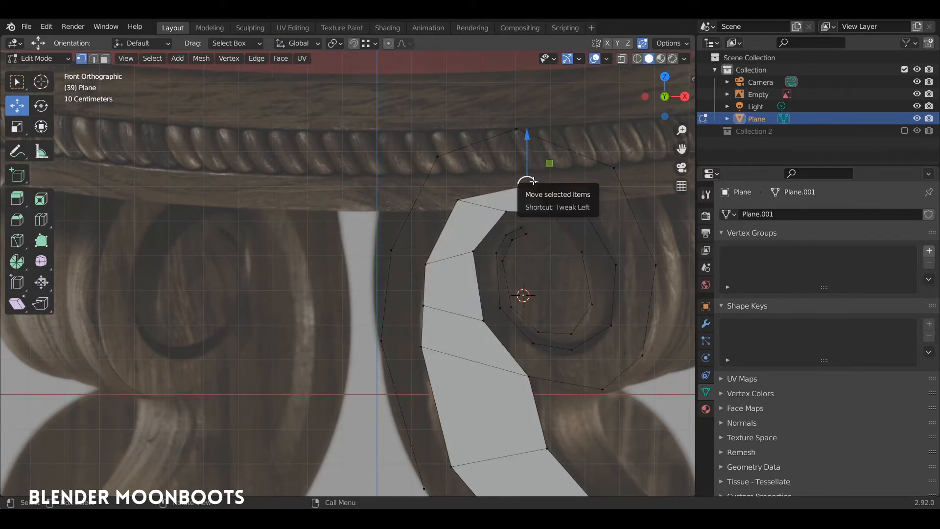
pyautogui.press('g')
pyautogui.click(552, 173)
pyautogui.click(457, 200)
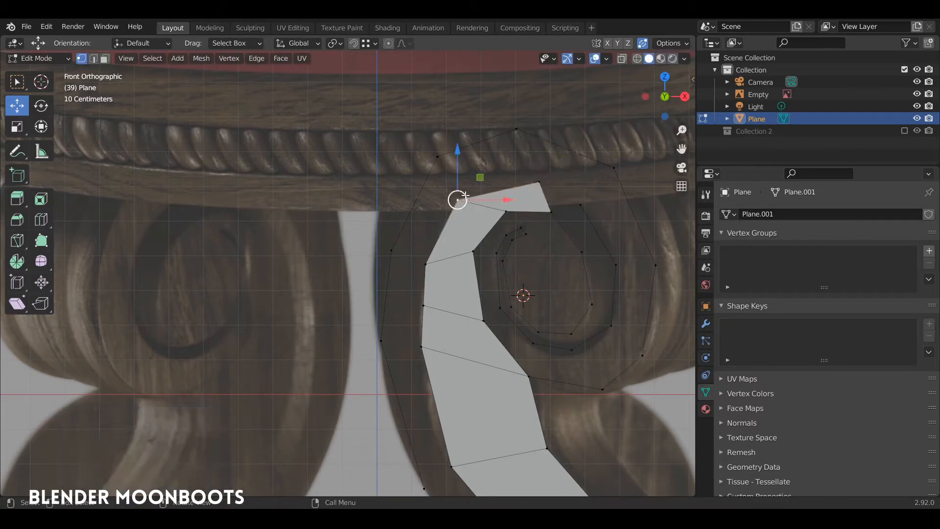
pyautogui.click(427, 255)
pyautogui.press('g')
pyautogui.click(434, 228)
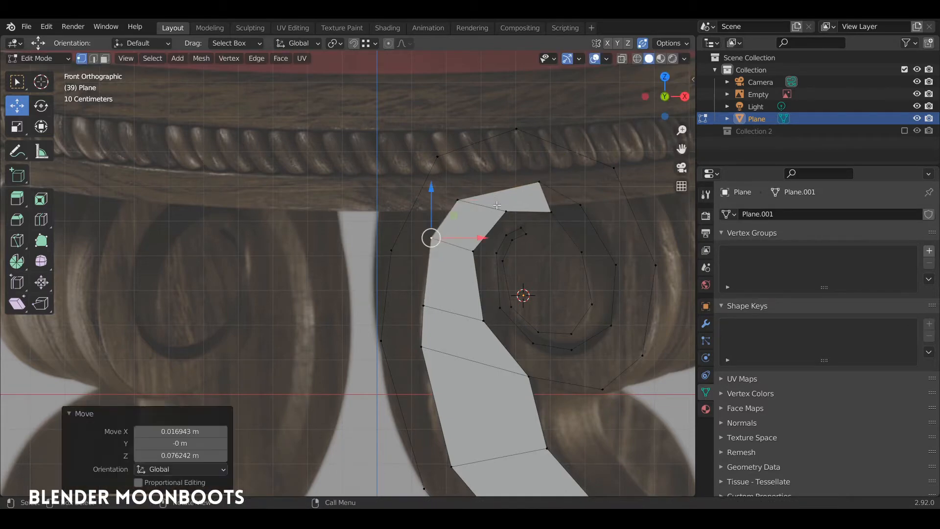
pyautogui.click(461, 195)
pyautogui.press('g')
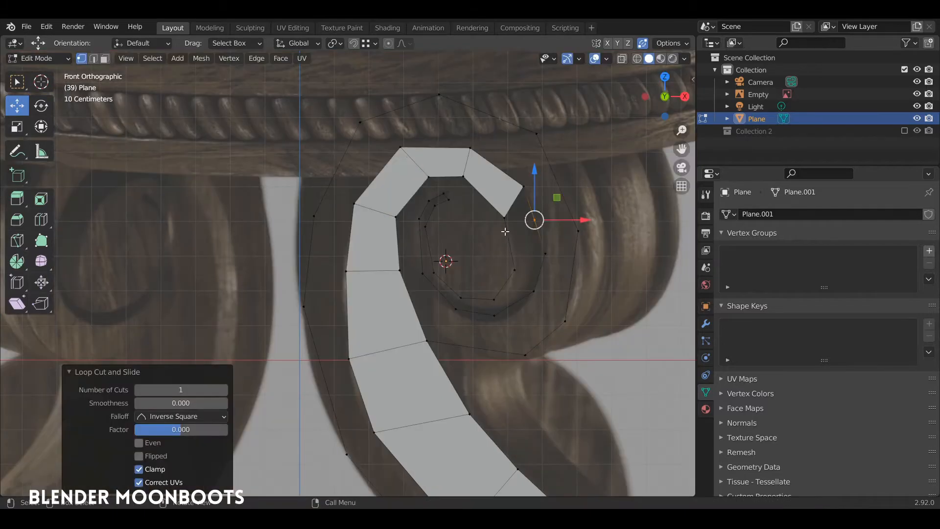
# Add a centred loop cut across the end faces and pull the new vertex along the spiral
pyautogui.click(504, 217)
pyautogui.keyDown('shift'); pyautogui.click(515, 270); pyautogui.keyUp('shift')
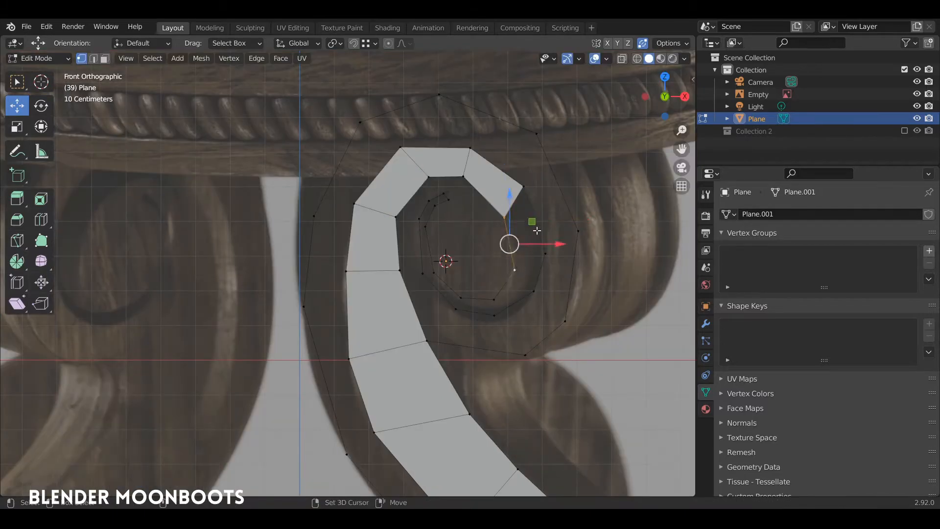
pyautogui.hotkey('ctrl', 'r')
pyautogui.click(508, 241)
pyautogui.rightClick(506, 242)
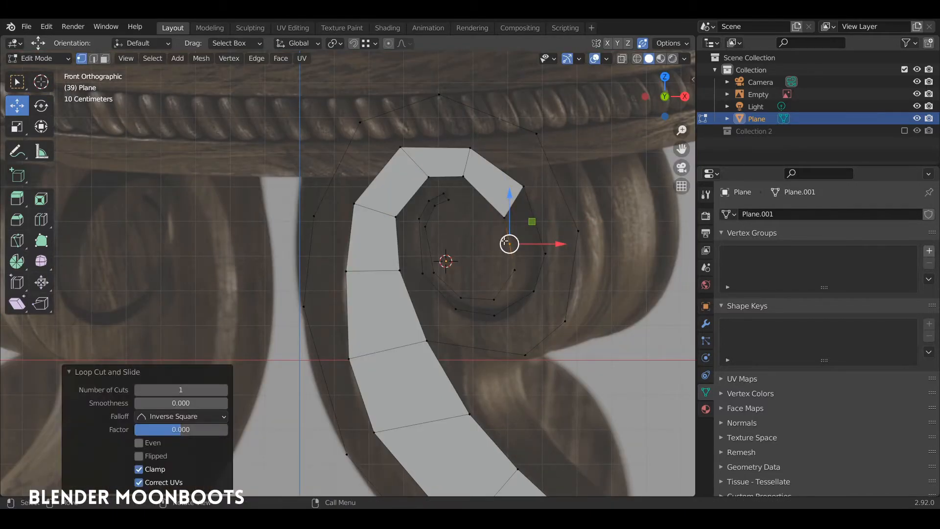
pyautogui.moveTo(516, 240); pyautogui.dragTo(542, 216)
pyautogui.press('g')
pyautogui.click(553, 224)
# Nudge the spiral guide vertices into place and dissolve the extra guide vertex
pyautogui.click(551, 262)
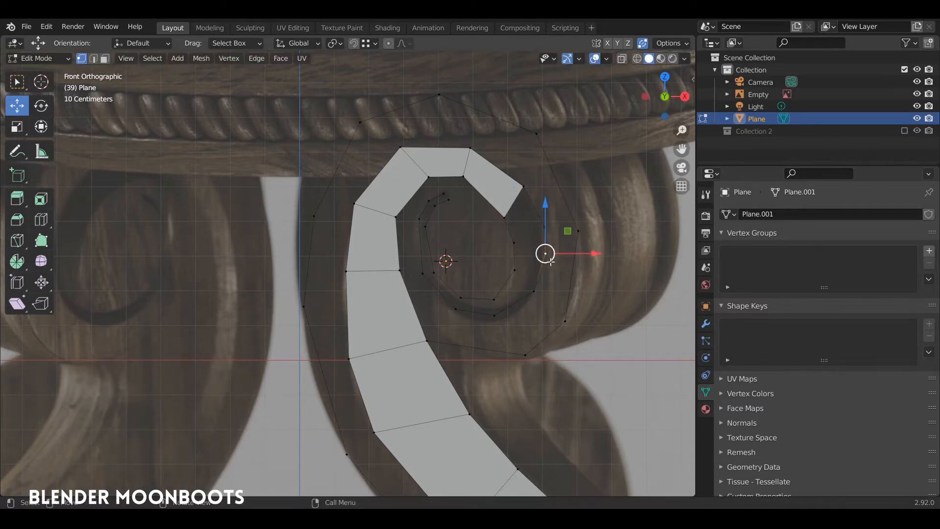
pyautogui.press('g')
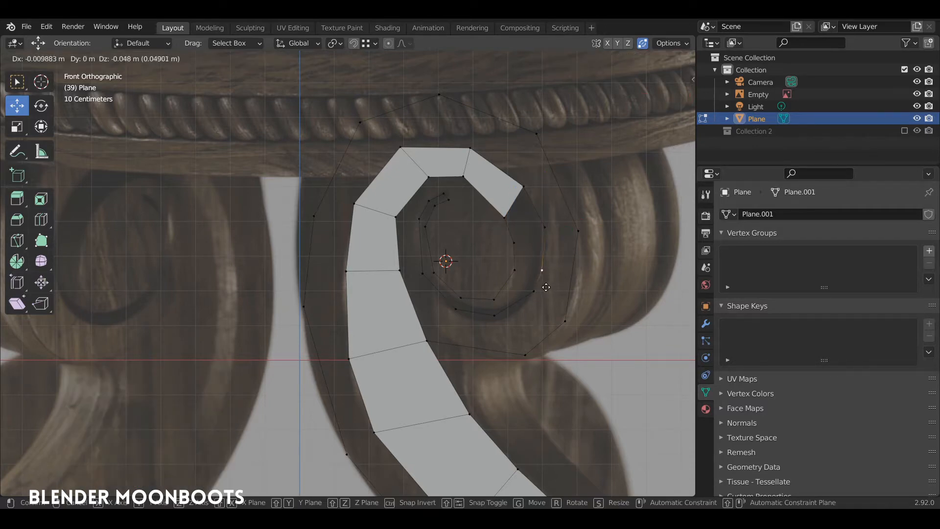
pyautogui.click(543, 280)
pyautogui.click(543, 226)
pyautogui.press('g')
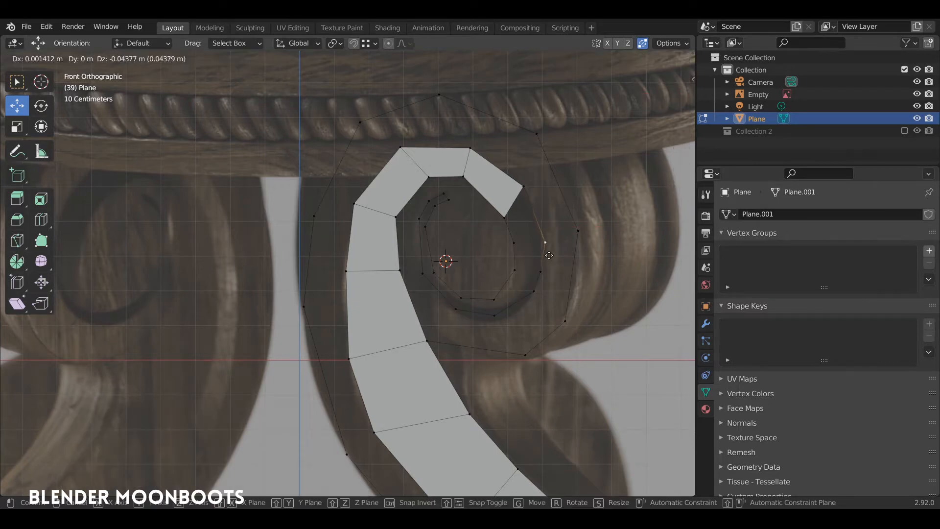
pyautogui.click(543, 237)
pyautogui.click(533, 291)
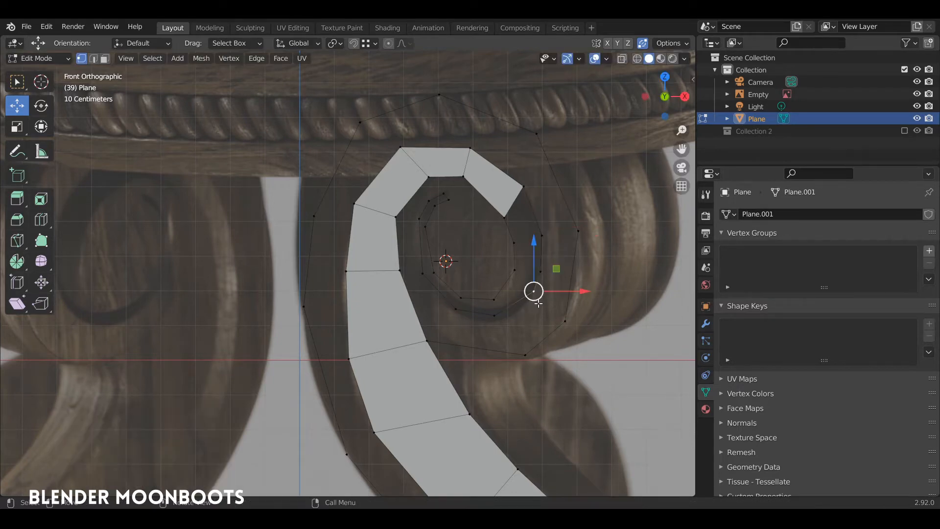
pyautogui.click(492, 315)
pyautogui.press('g')
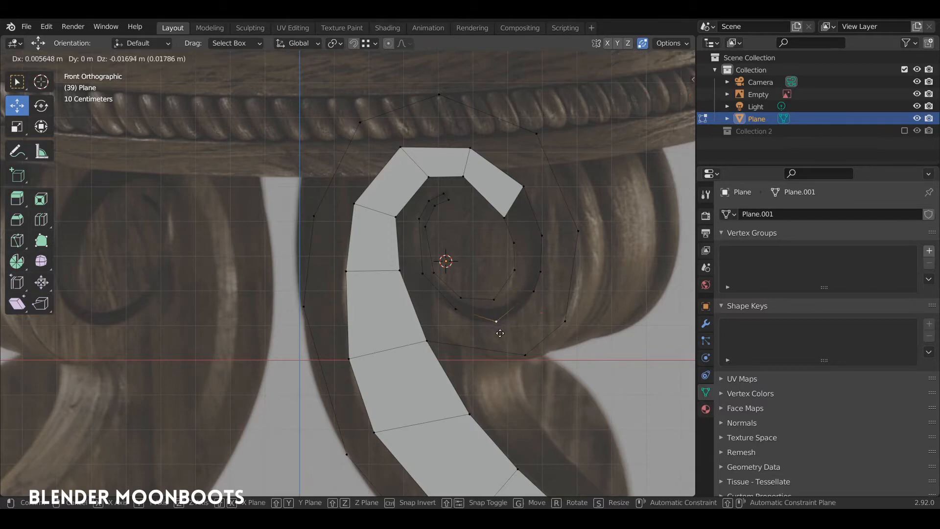
pyautogui.click(503, 326)
pyautogui.click(534, 291)
pyautogui.hotkey('ctrl', 'x')
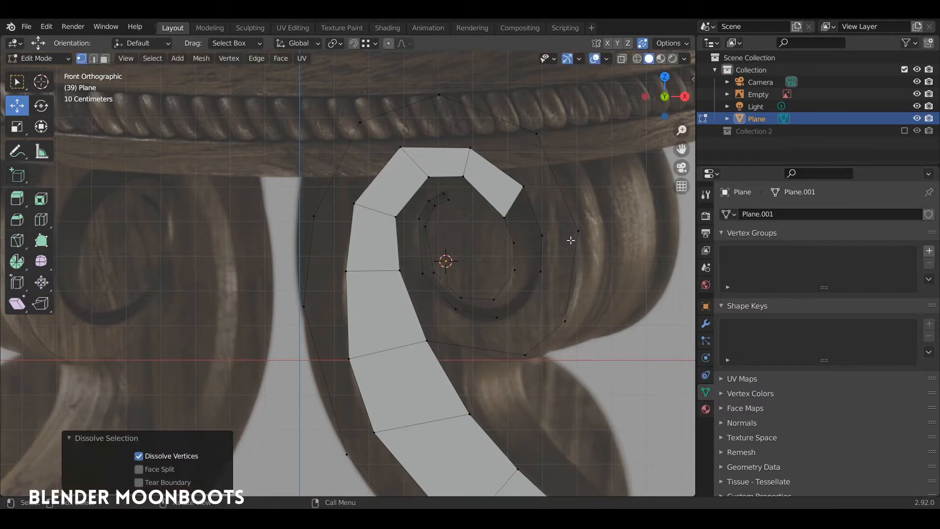
# Extend the strip's end edge with F to fill faces along the inner spiral
pyautogui.press('2')
pyautogui.click(514, 201)
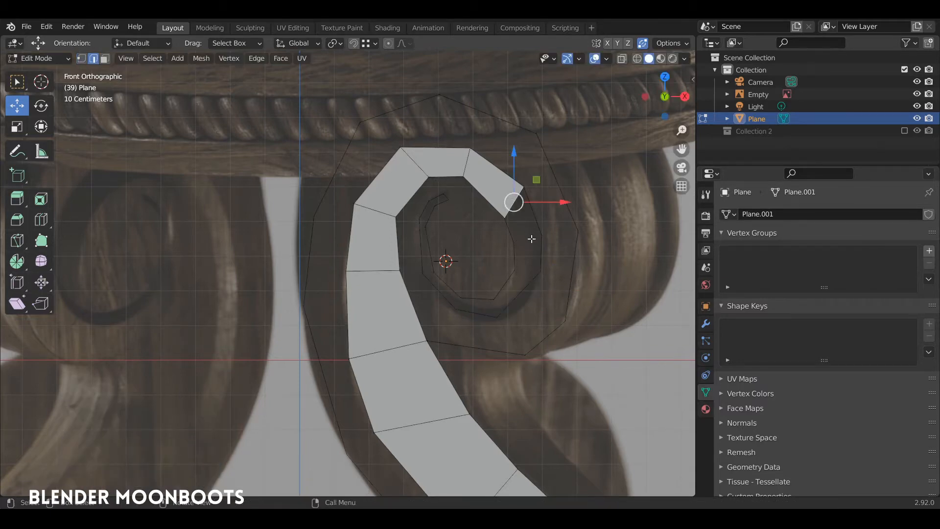
pyautogui.press('f')
pyautogui.press('f')
pyautogui.press('f')
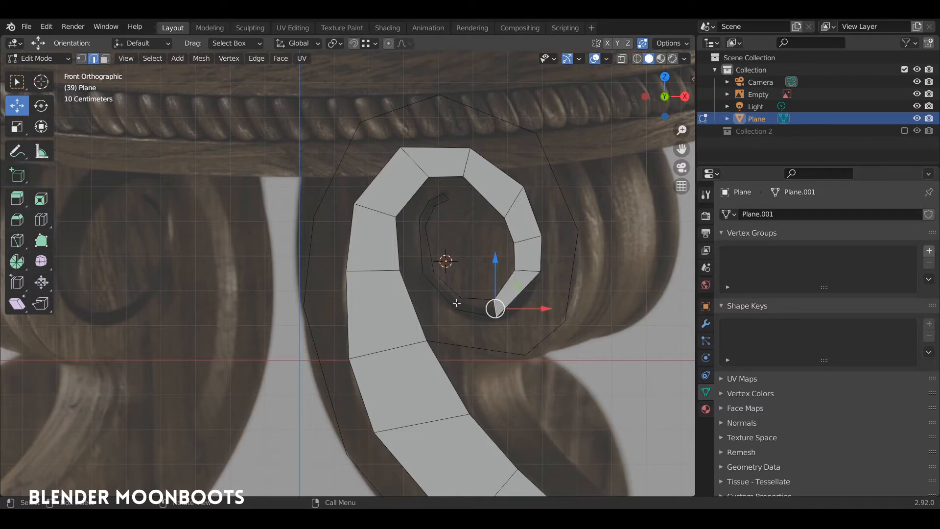
pyautogui.press('f')
pyautogui.press('f')
pyautogui.press('f')
# Fill a quad between four inner rim vertices of the curl
pyautogui.press('1')
pyautogui.keyDown('shift'); pyautogui.moveTo(463, 271); pyautogui.dragTo(486, 240, button='middle'); pyautogui.keyUp('shift')
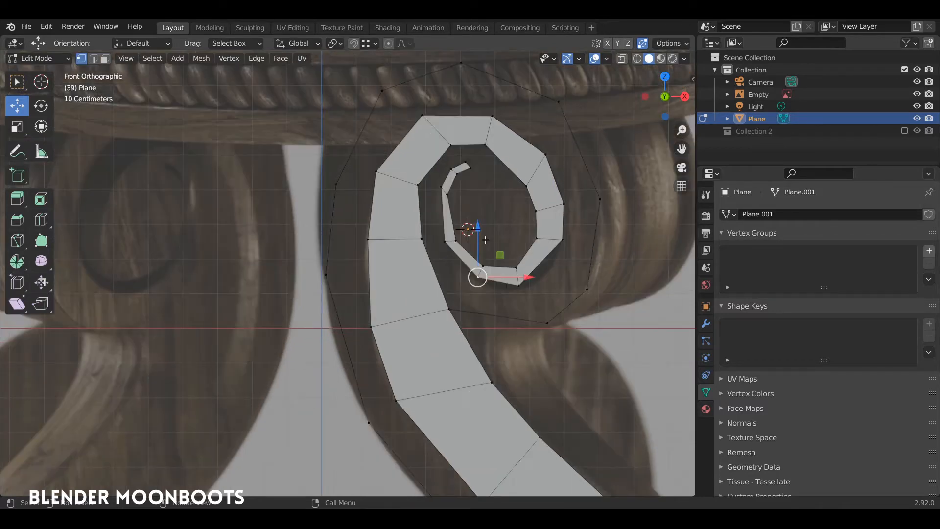
pyautogui.click(537, 238)
pyautogui.keyDown('shift'); pyautogui.click(455, 241); pyautogui.keyUp('shift')
pyautogui.keyDown('shift'); pyautogui.click(483, 265); pyautogui.keyUp('shift')
pyautogui.keyDown('shift'); pyautogui.click(516, 268); pyautogui.keyUp('shift')
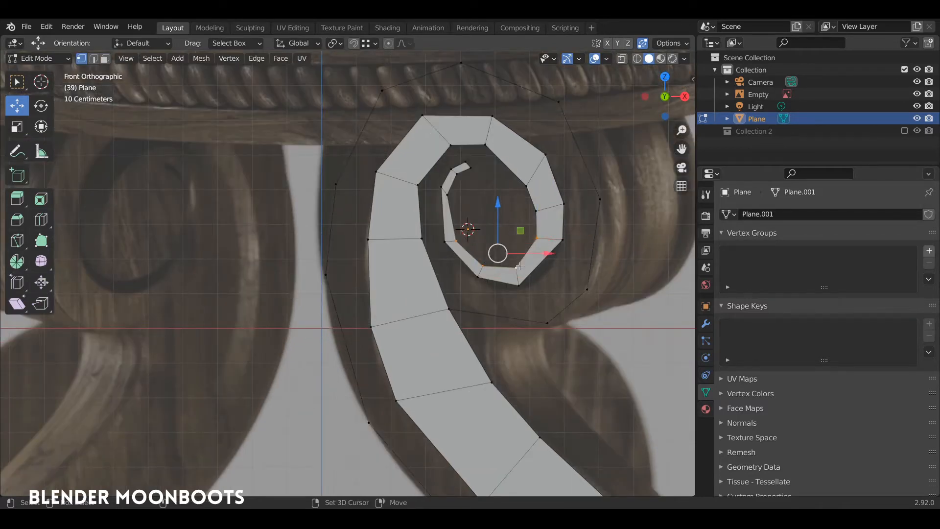
pyautogui.press('f')
# Fill two more quads further around the curl toward its centre
pyautogui.click(537, 240)
pyautogui.keyDown('shift'); pyautogui.click(537, 211); pyautogui.keyUp('shift')
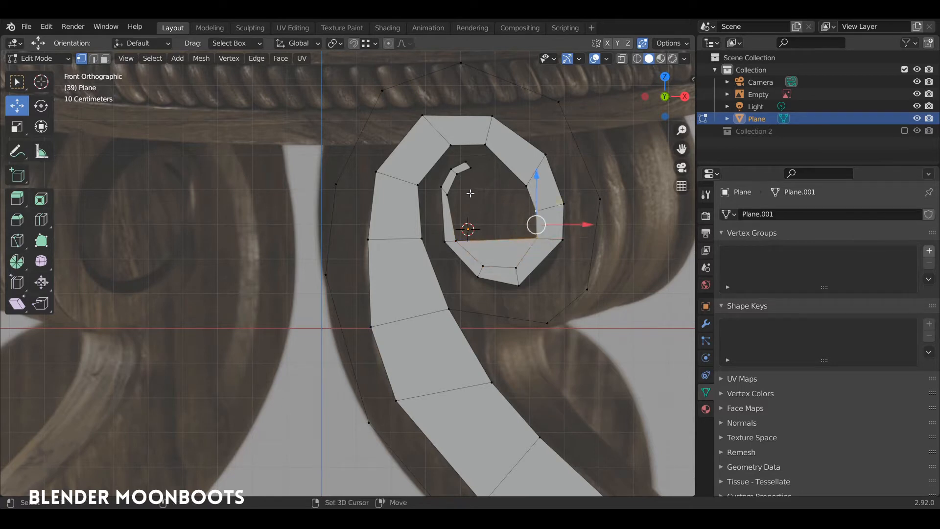
pyautogui.keyDown('shift'); pyautogui.click(452, 199); pyautogui.keyUp('shift')
pyautogui.keyDown('shift'); pyautogui.click(456, 240); pyautogui.keyUp('shift')
pyautogui.press('f')
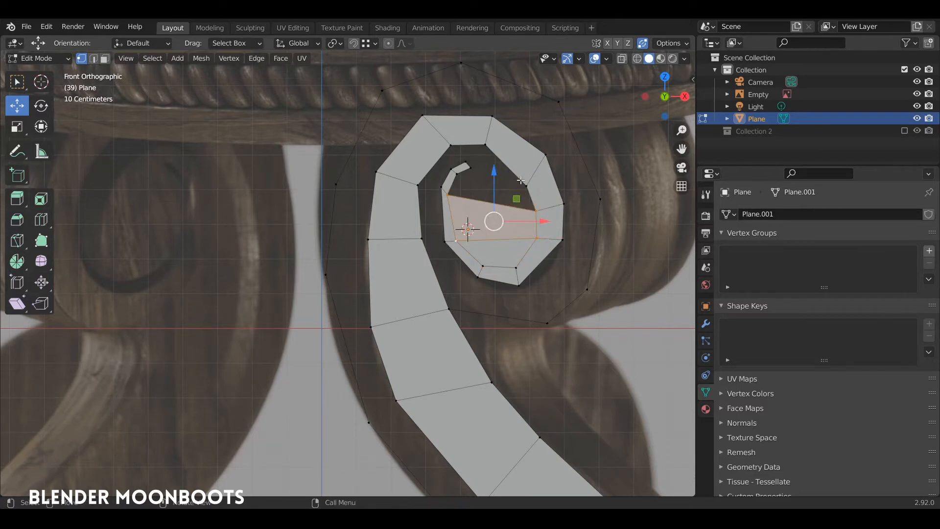
pyautogui.click(525, 186)
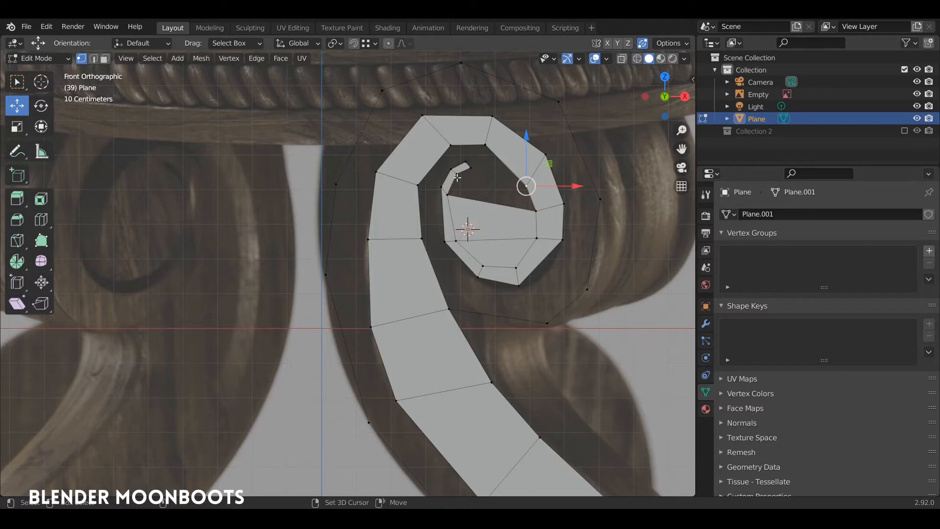
pyautogui.keyDown('shift'); pyautogui.click(456, 174); pyautogui.keyUp('shift')
pyautogui.keyDown('shift'); pyautogui.click(448, 195); pyautogui.keyUp('shift')
pyautogui.keyDown('shift'); pyautogui.click(537, 211); pyautogui.keyUp('shift')
pyautogui.press('f')
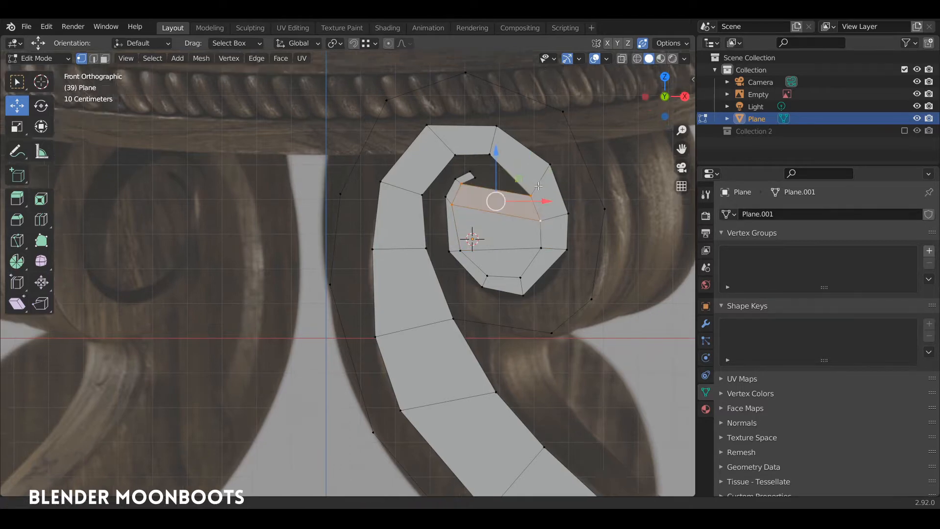
pyautogui.keyDown('shift'); pyautogui.moveTo(487, 147); pyautogui.dragTo(499, 193, button='middle'); pyautogui.keyUp('shift')
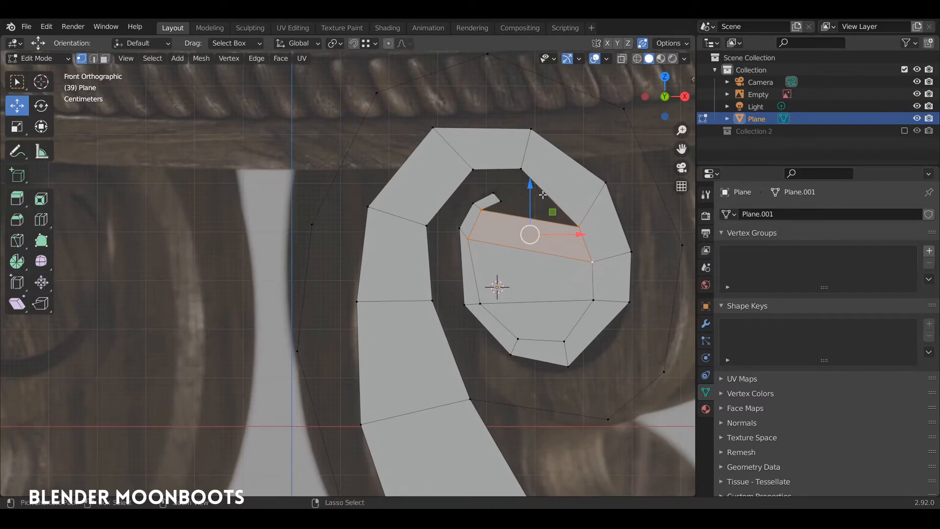
# Loop cut the upper face, then fill a quad between four hook vertices
pyautogui.hotkey('ctrl', 'r')
pyautogui.click(552, 179)
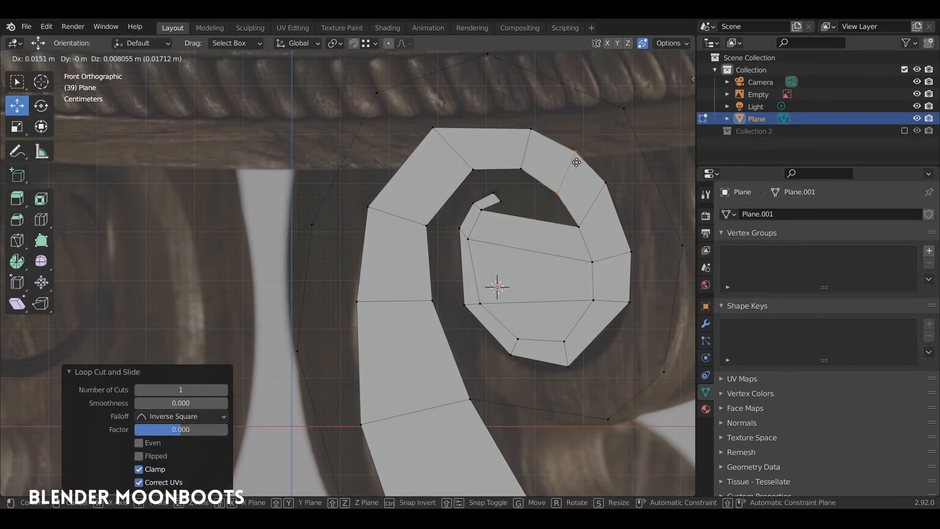
pyautogui.click(554, 169)
pyautogui.click(502, 201)
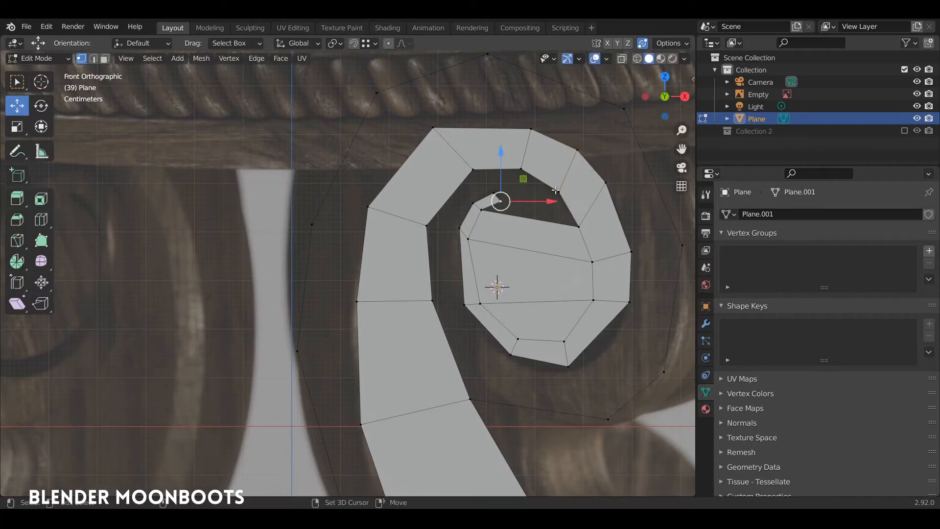
pyautogui.keyDown('shift'); pyautogui.click(556, 191); pyautogui.keyUp('shift')
pyautogui.keyDown('shift'); pyautogui.click(577, 225); pyautogui.keyUp('shift')
pyautogui.keyDown('shift'); pyautogui.click(481, 209); pyautogui.keyUp('shift')
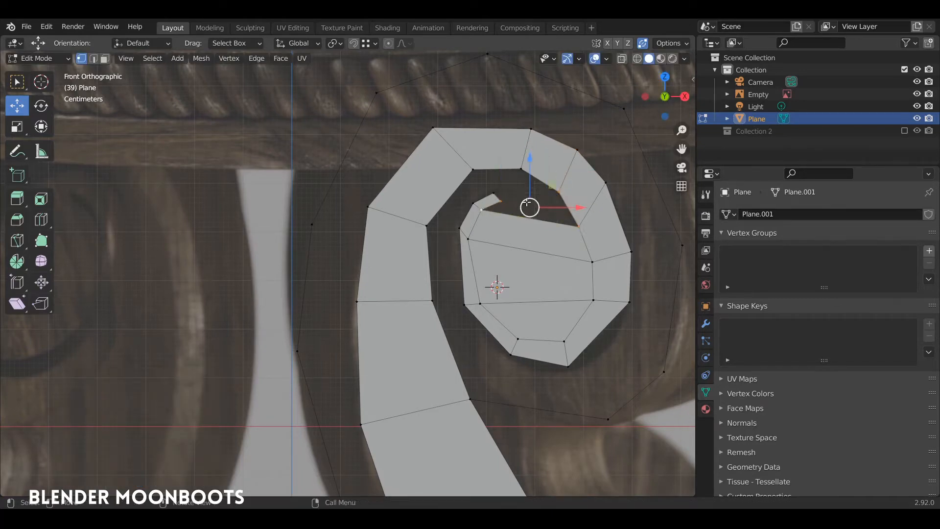
pyautogui.press('f')
# Fill the next gap between four hook vertices with a face
pyautogui.click(495, 191)
pyautogui.keyDown('shift'); pyautogui.click(521, 169); pyautogui.keyUp('shift')
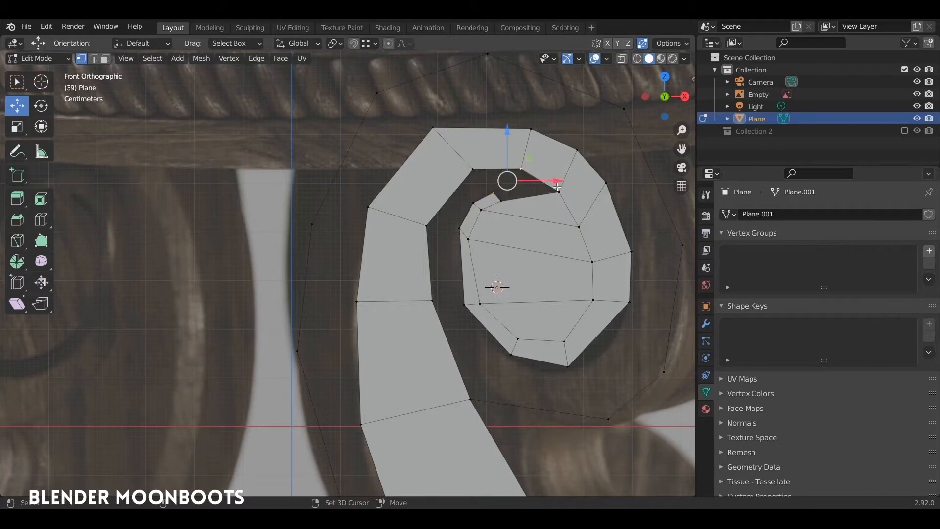
pyautogui.keyDown('shift'); pyautogui.click(558, 189); pyautogui.keyUp('shift')
pyautogui.keyDown('shift'); pyautogui.click(503, 201); pyautogui.keyUp('shift')
pyautogui.press('f')
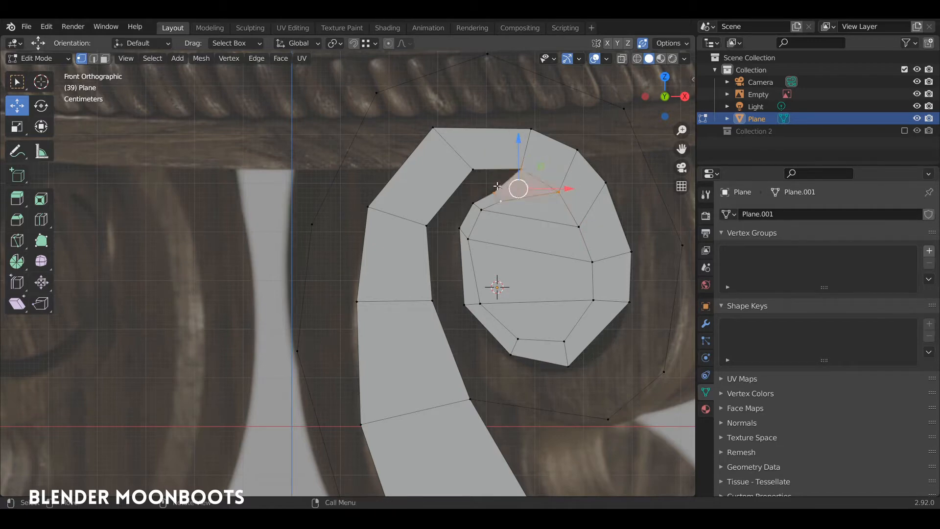
# Add centred loop cuts on the upper-left and top hook segments and raise their vertices
pyautogui.hotkey('ctrl', 'r')
pyautogui.click(449, 191)
pyautogui.rightClick(448, 184)
pyautogui.moveTo(425, 178); pyautogui.dragTo(421, 169)
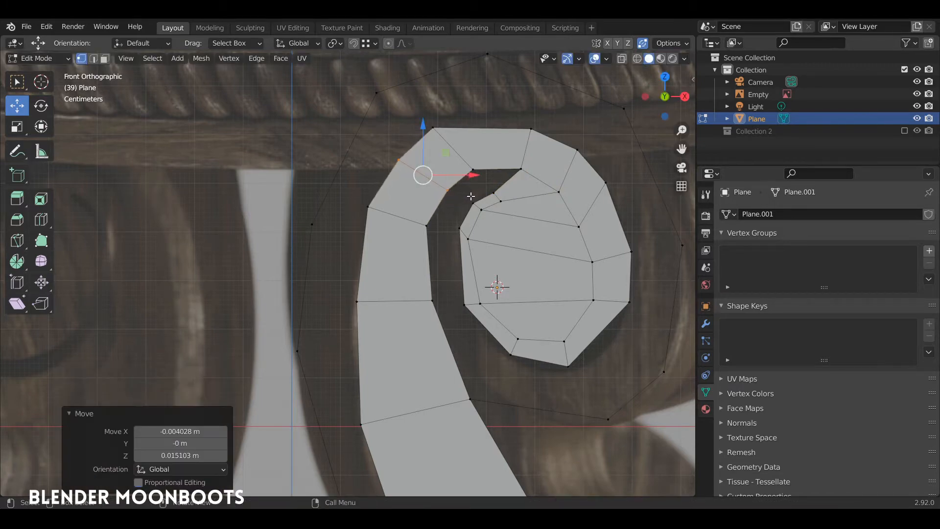
pyautogui.hotkey('ctrl', 'r')
pyautogui.click(489, 156)
pyautogui.rightClick(489, 156)
pyautogui.moveTo(496, 142); pyautogui.dragTo(505, 114)
pyautogui.click(496, 170)
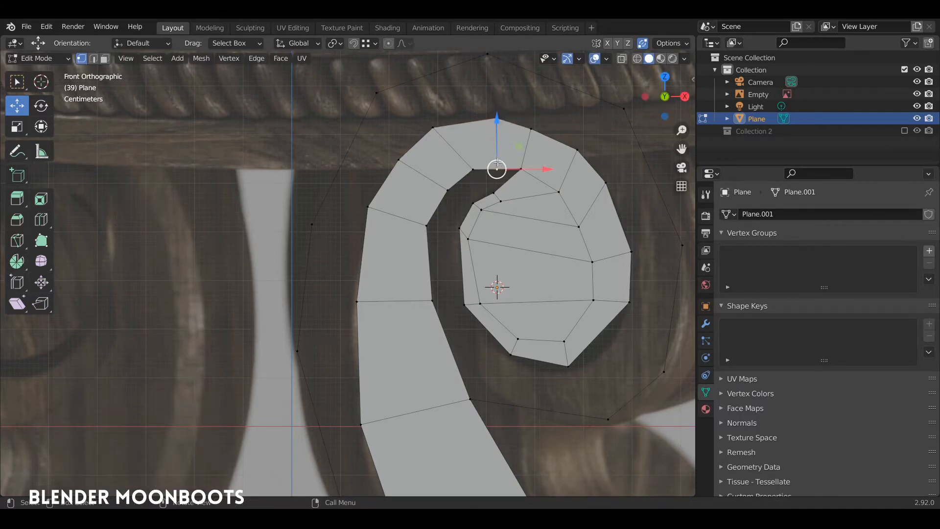
pyautogui.moveTo(498, 159); pyautogui.dragTo(497, 149)
# Fill the gap at the top of the curl and move the hook tip up and left
pyautogui.click(473, 170)
pyautogui.keyDown('shift'); pyautogui.click(494, 192); pyautogui.keyUp('shift')
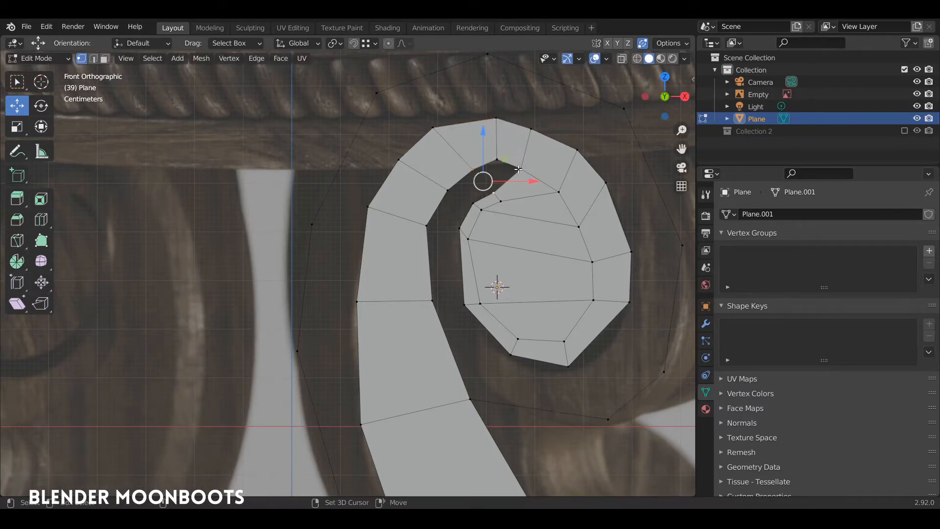
pyautogui.keyDown('shift'); pyautogui.click(519, 169); pyautogui.keyUp('shift')
pyautogui.keyDown('shift'); pyautogui.click(498, 161); pyautogui.keyUp('shift')
pyautogui.press('f')
pyautogui.click(495, 189)
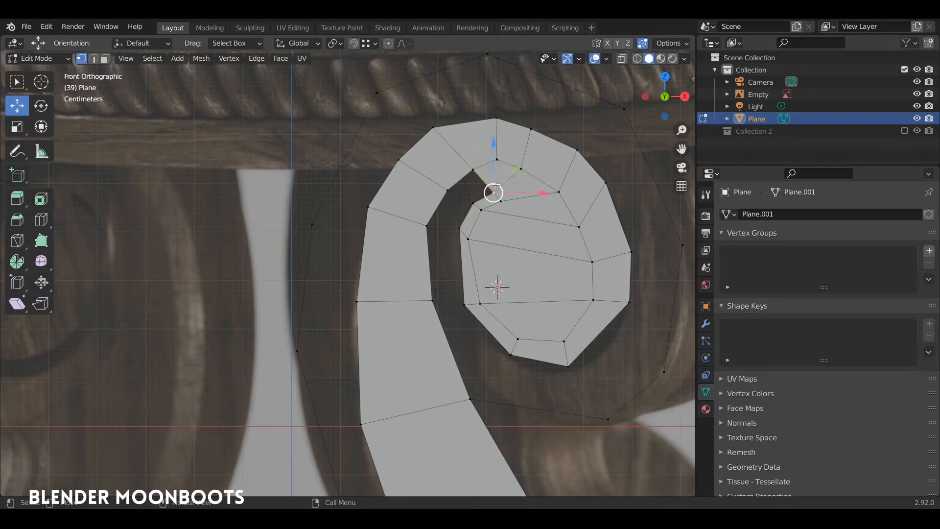
pyautogui.moveTo(496, 185); pyautogui.dragTo(490, 176)
pyautogui.press('2')
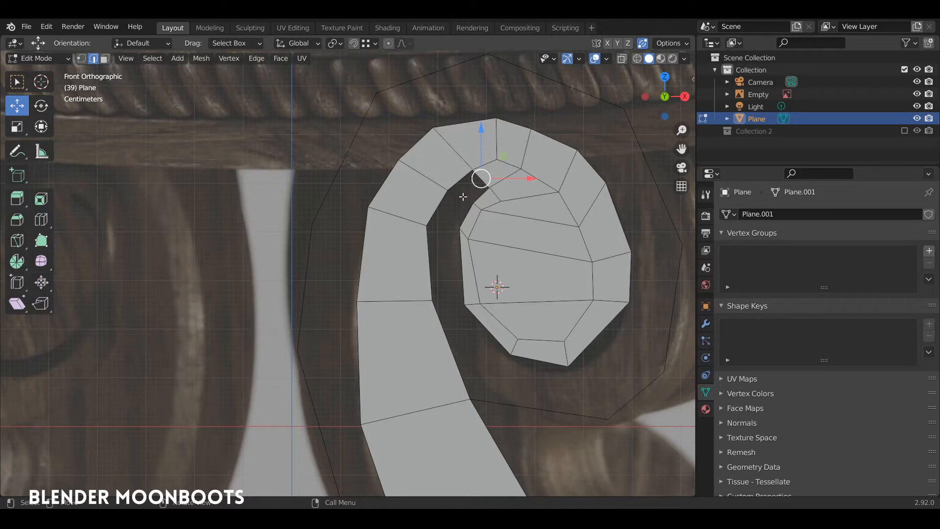
# Fill more faces in the curl from the selected edges
pyautogui.press('f')
pyautogui.press('f')
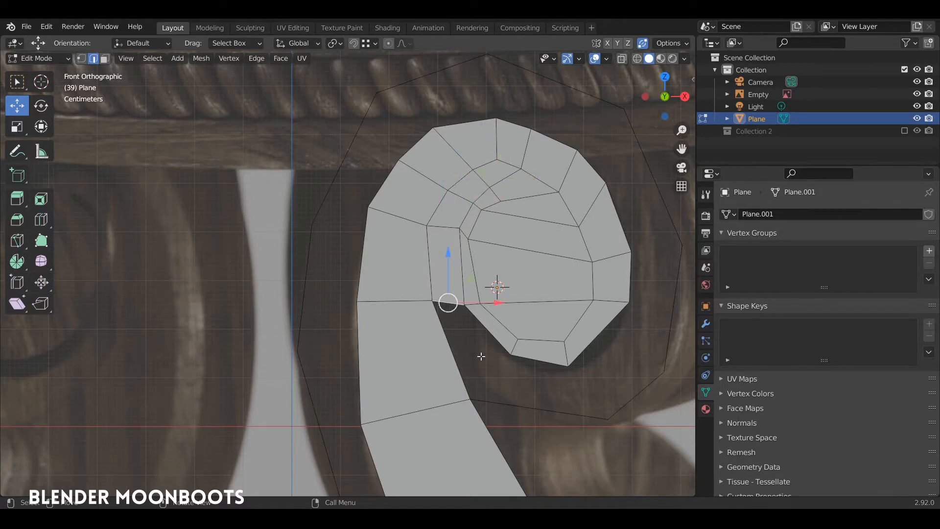
pyautogui.press('f')
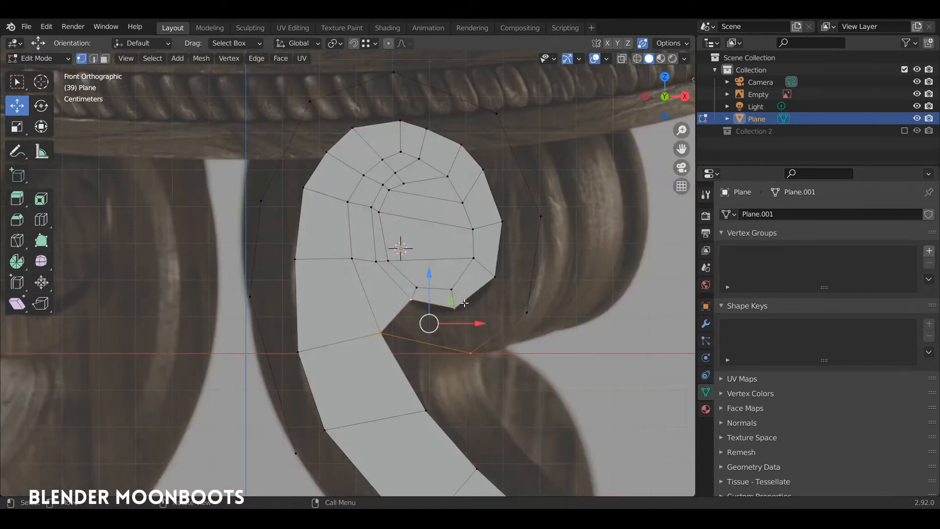
pyautogui.press('f')
pyautogui.press('2')
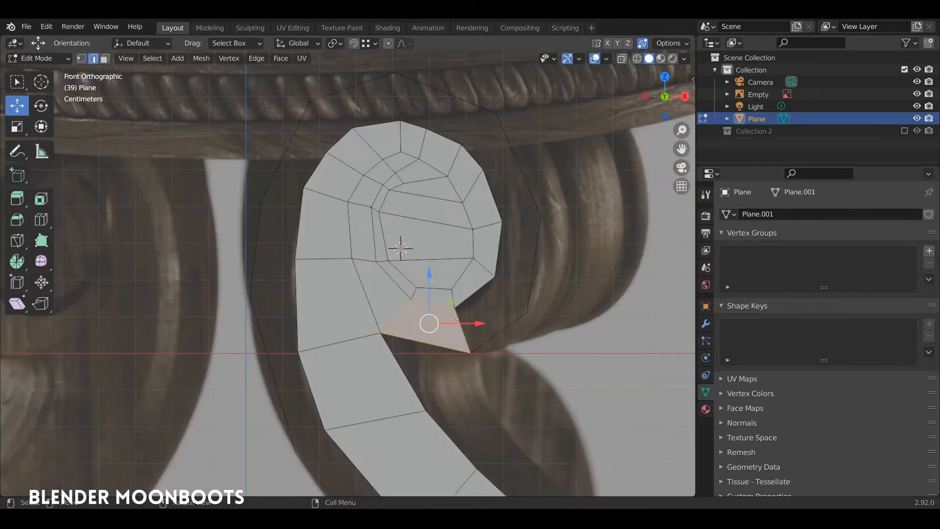
pyautogui.click(456, 320)
pyautogui.press('f')
pyautogui.press('f')
pyautogui.press('f')
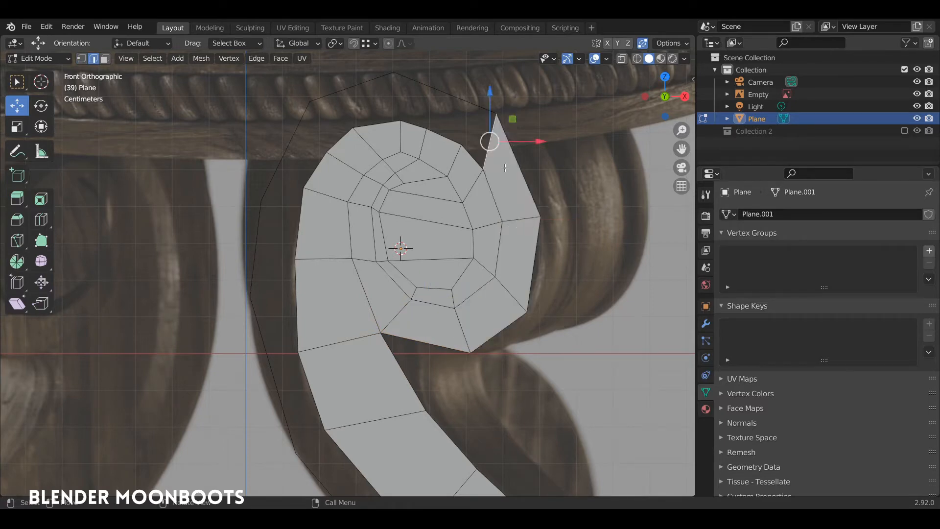
# Cut two unslid loops across the scroll's upper outline edge
pyautogui.keyDown('shift'); pyautogui.moveTo(470, 121); pyautogui.dragTo(508, 248, button='middle'); pyautogui.keyUp('shift')
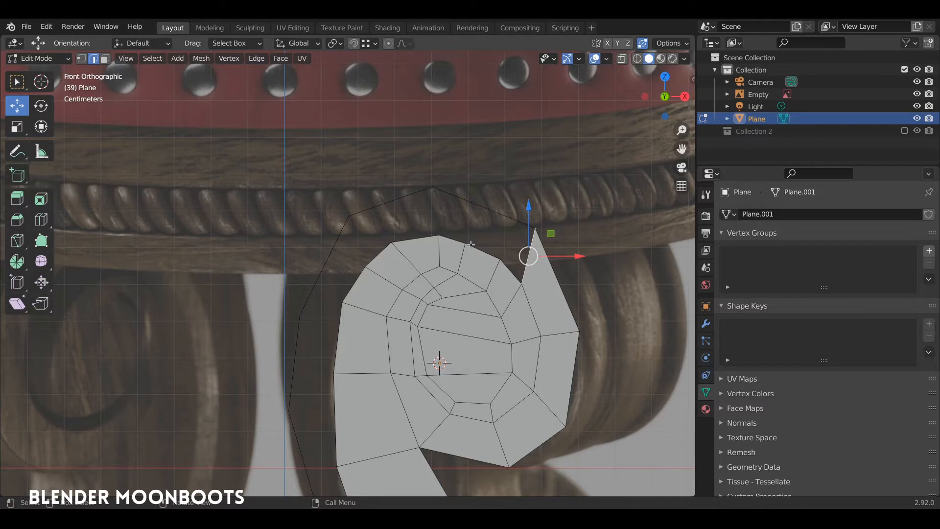
pyautogui.click(468, 194)
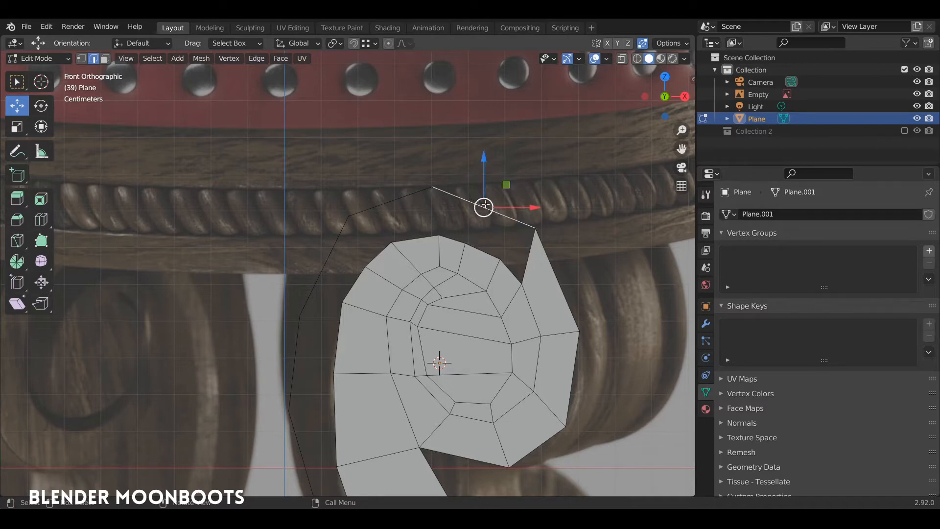
pyautogui.hotkey('ctrl', 'r')
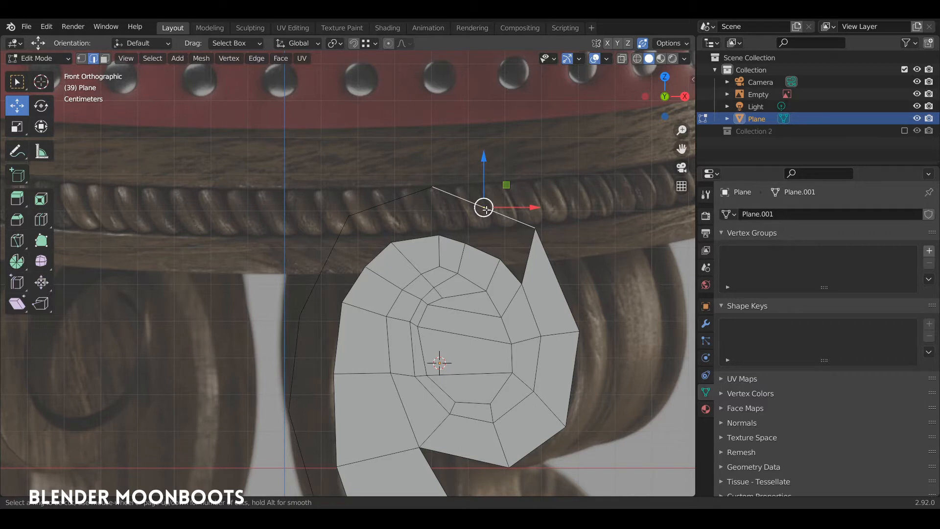
pyautogui.click(493, 213)
pyautogui.rightClick(484, 212)
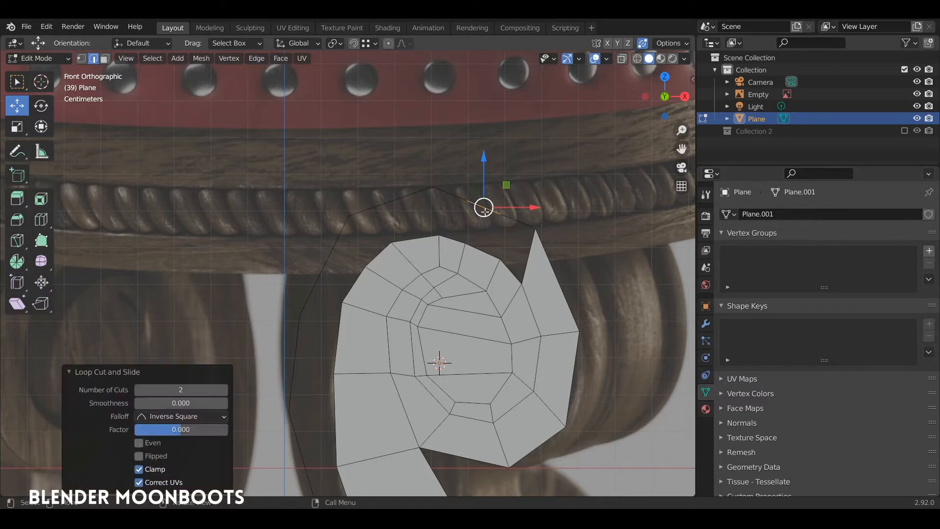
# Move both new cut vertices up and right, then fill a quad with outline vertices
pyautogui.press('1')
pyautogui.click(502, 214)
pyautogui.press('g')
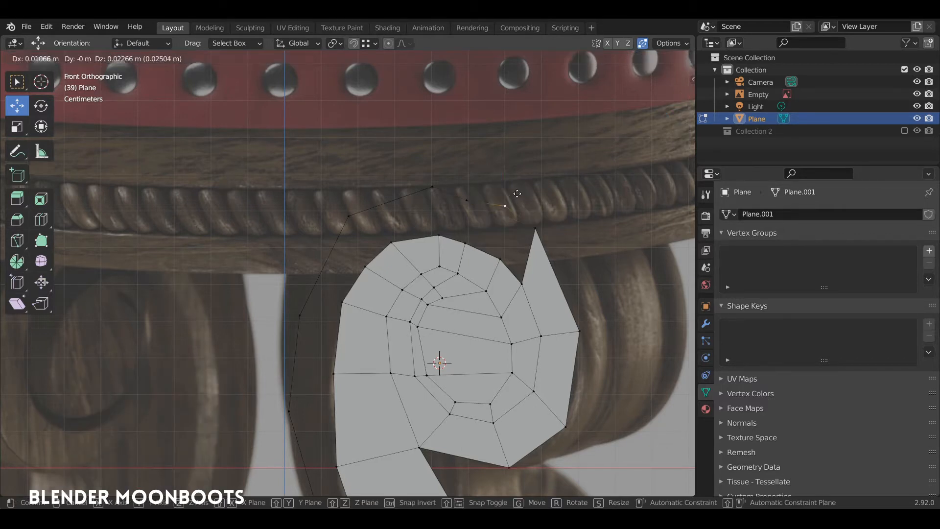
pyautogui.click(512, 203)
pyautogui.click(473, 198)
pyautogui.press('g')
pyautogui.click(489, 181)
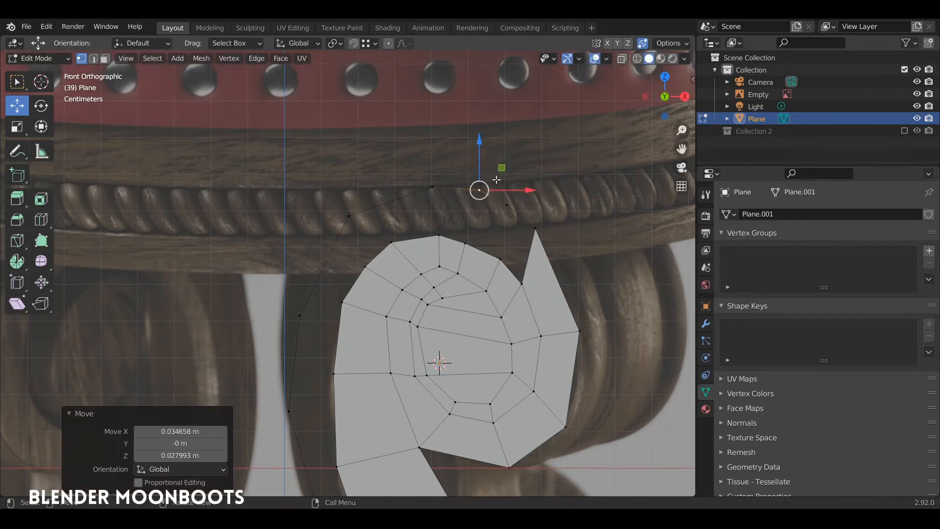
pyautogui.click(509, 201)
pyautogui.keyDown('shift'); pyautogui.click(502, 256); pyautogui.keyUp('shift')
pyautogui.keyDown('shift'); pyautogui.click(520, 281); pyautogui.keyUp('shift')
pyautogui.keyDown('shift'); pyautogui.click(535, 231); pyautogui.keyUp('shift')
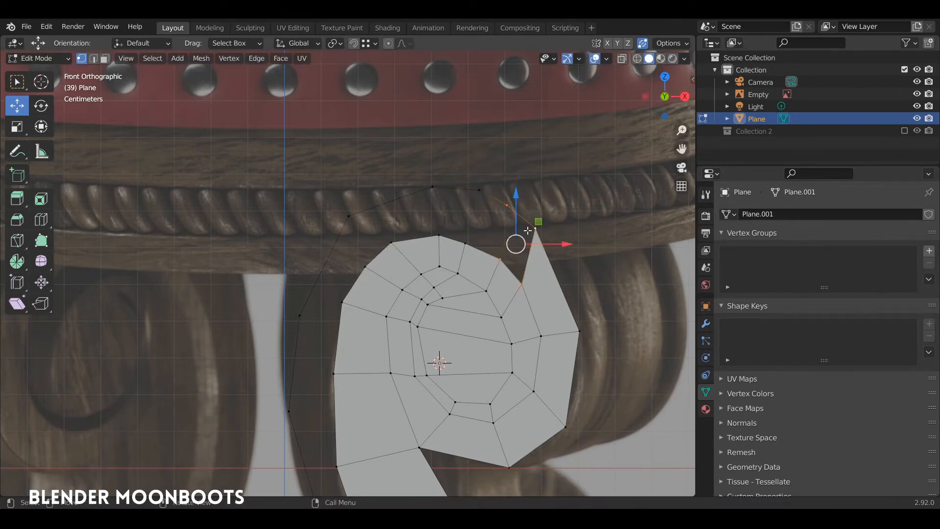
pyautogui.press('f')
# Snap the new face's left edge onto existing vertices, fill beside it, and select the whole leg
pyautogui.press('2')
pyautogui.click(505, 229)
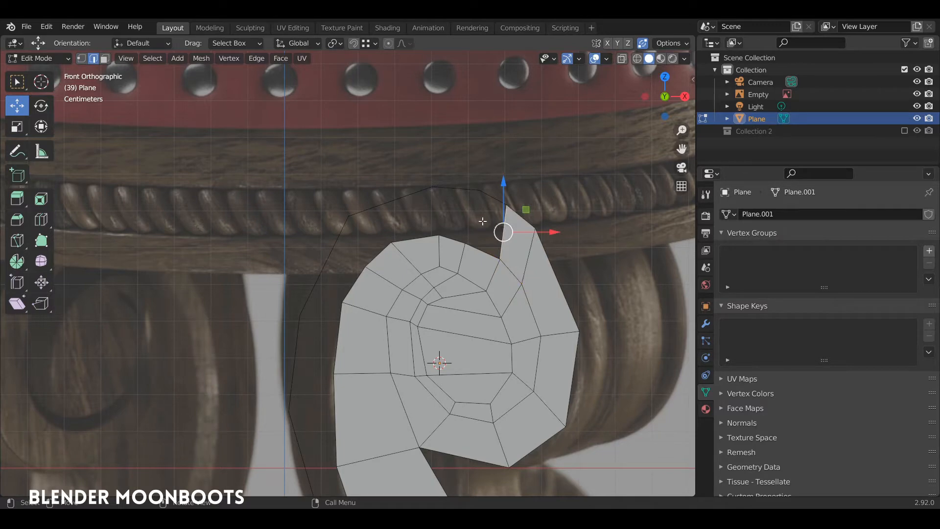
pyautogui.press('g')
pyautogui.click(443, 212)
pyautogui.press('f')
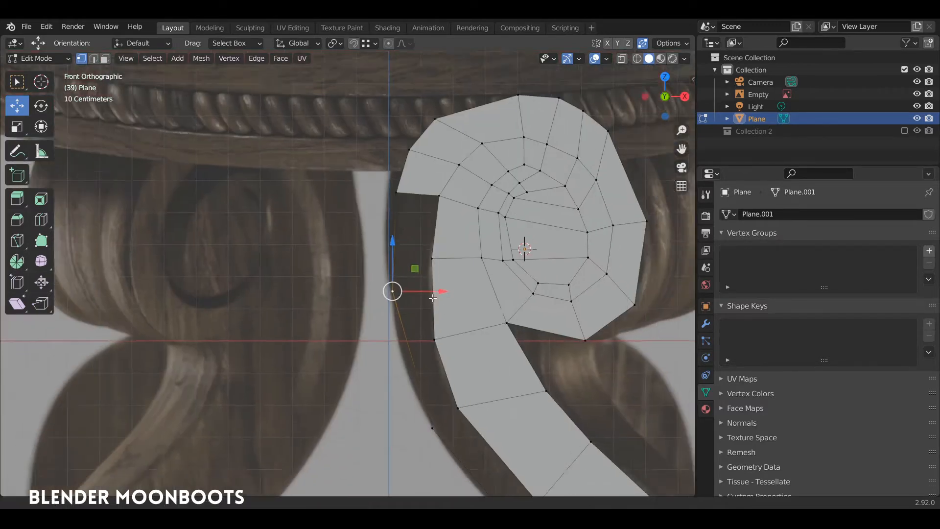
pyautogui.keyDown('ctrl'); pyautogui.moveTo(418, 303); pyautogui.dragTo(419, 324, button='middle'); pyautogui.keyUp('ctrl')
pyautogui.keyDown('shift'); pyautogui.moveTo(419, 323); pyautogui.dragTo(432, 252, button='middle'); pyautogui.keyUp('shift')
pyautogui.press('a')
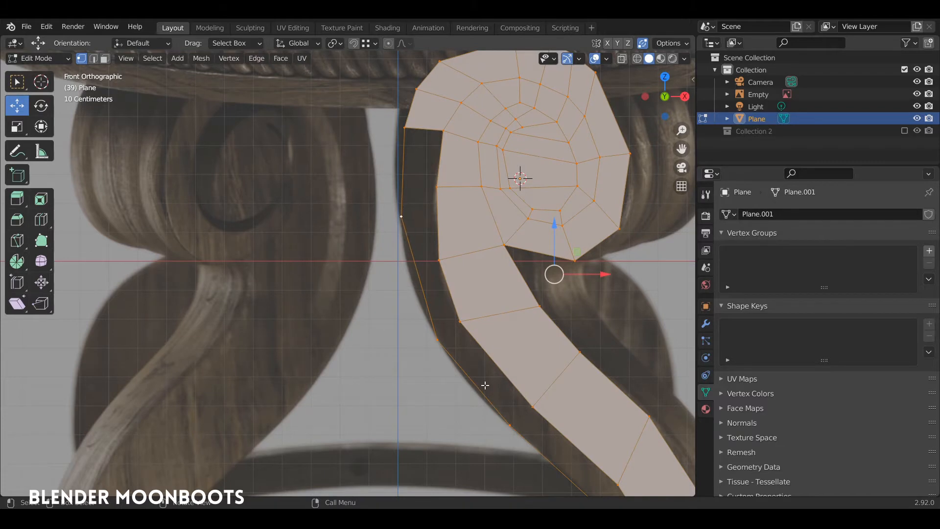
# Bevel the left outline vertex, switching the bevel to vertices mode
pyautogui.click(398, 218)
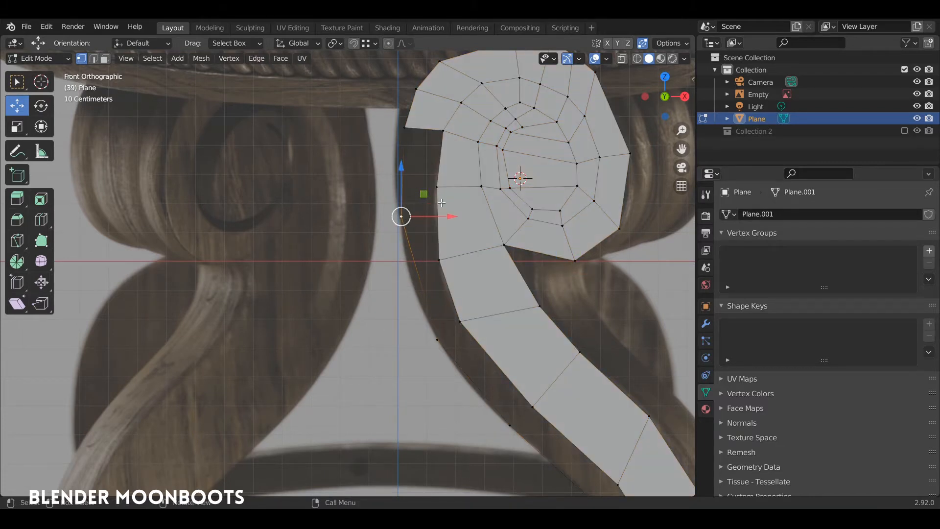
pyautogui.hotkey('ctrl', 'b')
pyautogui.click(450, 172)
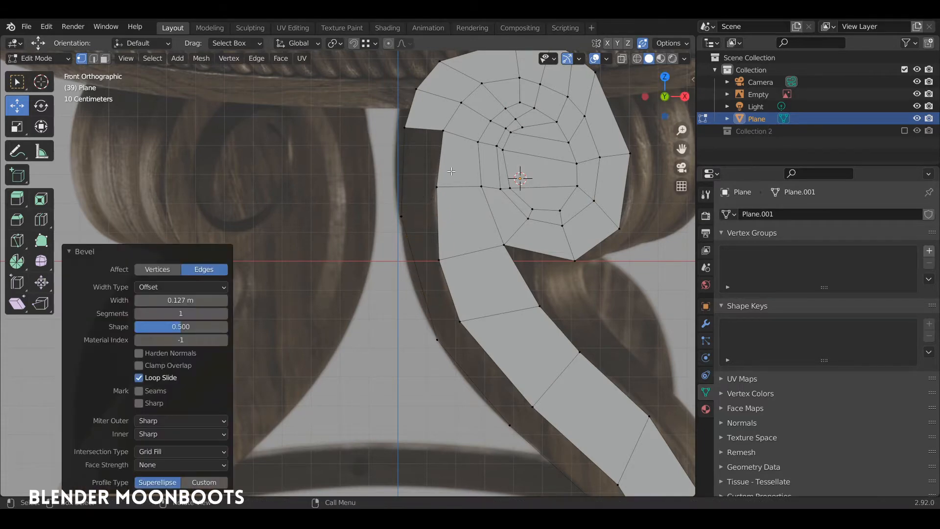
pyautogui.click(158, 266)
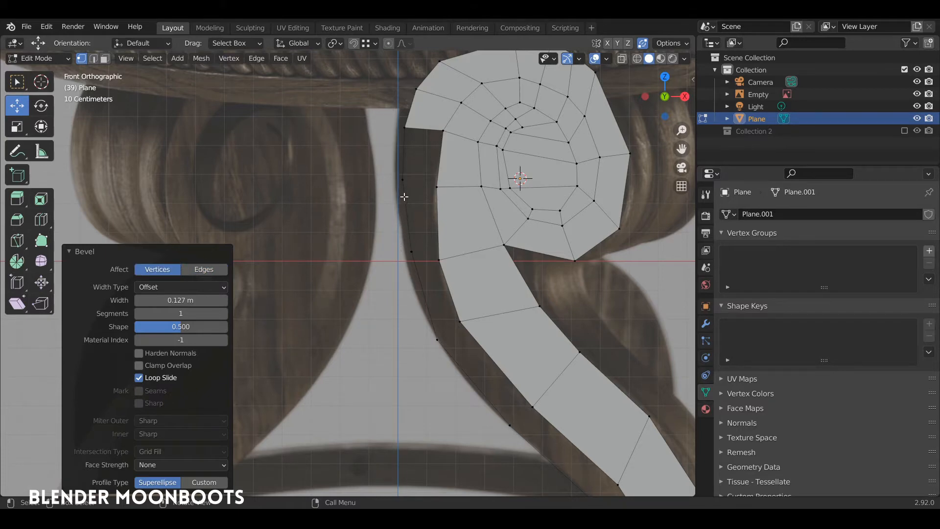
# Adjust the split vertex and fill a quad with the two top vertices
pyautogui.click(400, 181)
pyautogui.press('g')
pyautogui.click(400, 188)
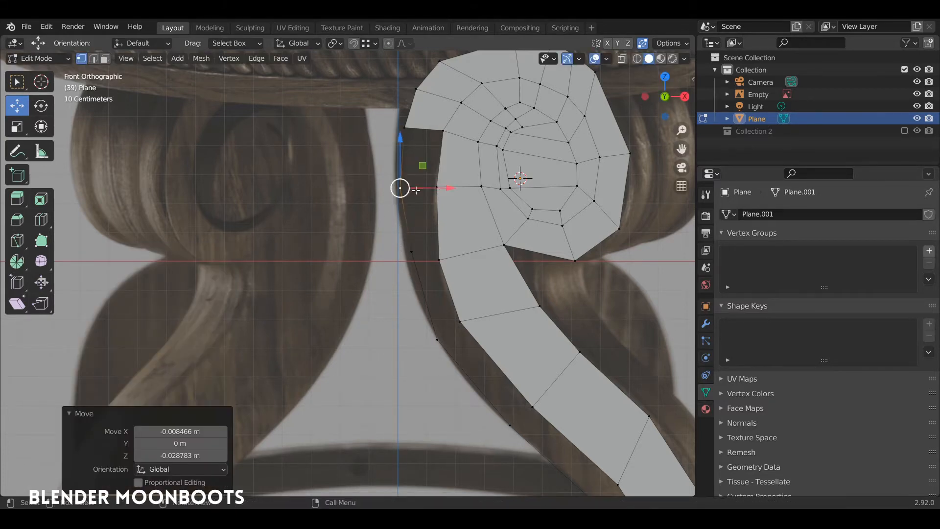
pyautogui.keyDown('shift'); pyautogui.click(443, 133); pyautogui.keyUp('shift')
pyautogui.keyDown('shift'); pyautogui.click(404, 127); pyautogui.keyUp('shift')
pyautogui.press('f')
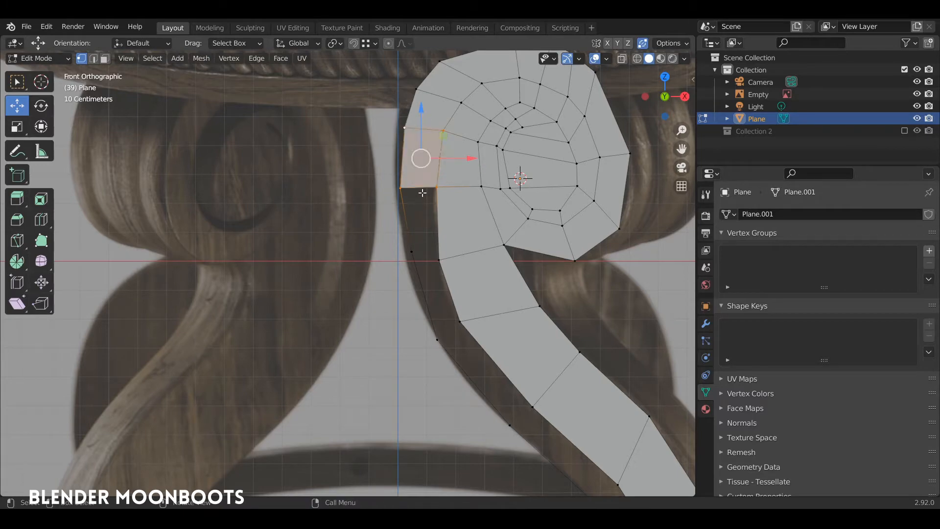
# Extrude the new face's bottom edge twice down the leg and fill the next quad
pyautogui.press('2')
pyautogui.click(422, 188)
pyautogui.keyDown('ctrl'); pyautogui.rightClick(420, 255); pyautogui.keyUp('ctrl')
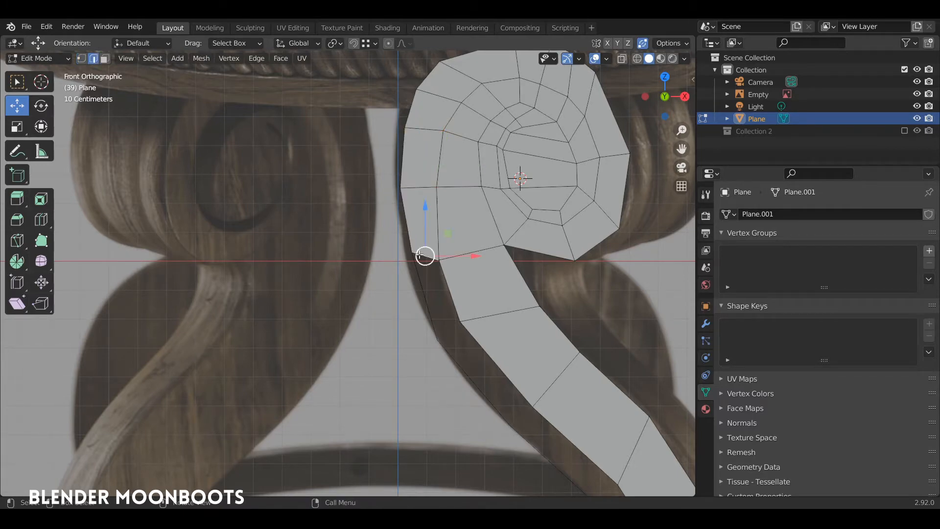
pyautogui.keyDown('ctrl'); pyautogui.rightClick(449, 321); pyautogui.keyUp('ctrl')
pyautogui.press('f')
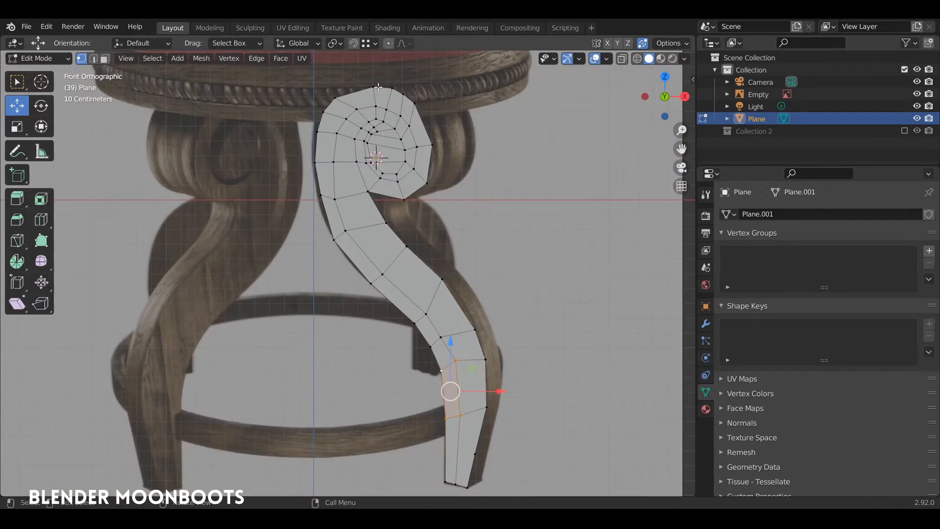
pyautogui.scroll(3, 378, 86)
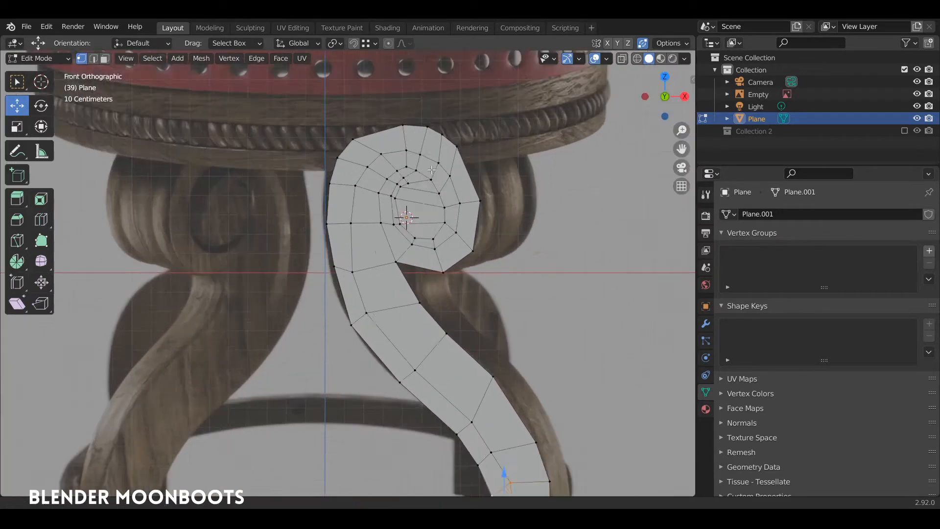
# Snap several curl vertices onto the reference scroll outline
pyautogui.click(492, 117)
pyautogui.press('g')
pyautogui.click(505, 132)
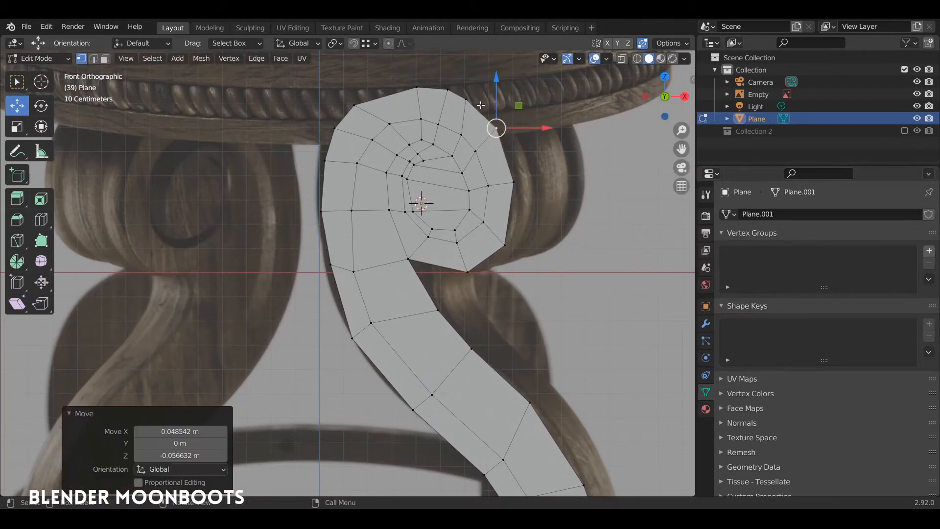
pyautogui.click(468, 99)
pyautogui.press('g')
pyautogui.click(463, 97)
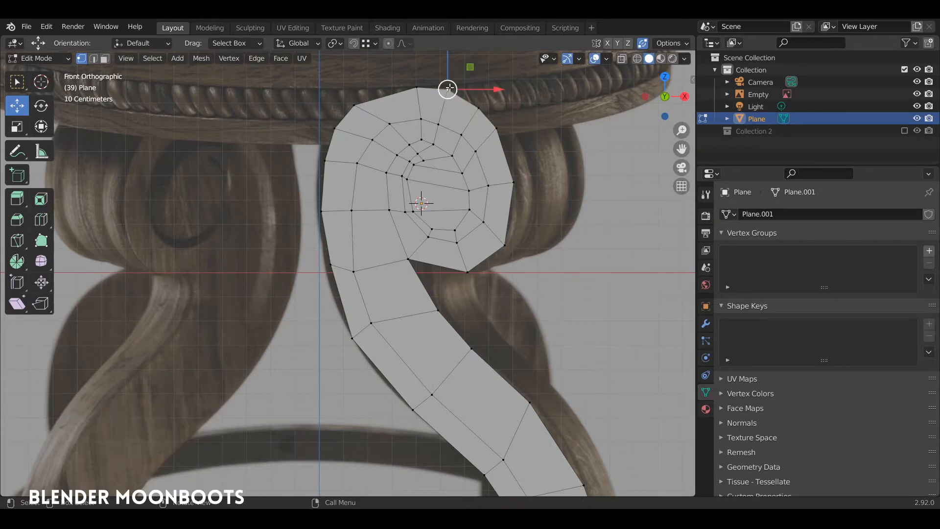
pyautogui.press('g')
pyautogui.click(468, 95)
pyautogui.scroll(-3, 433, 110)
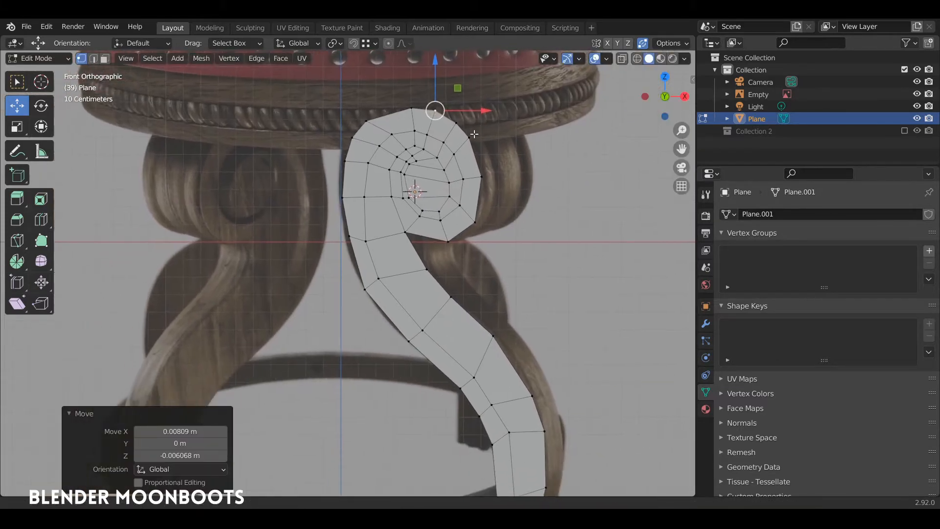
pyautogui.moveTo(439, 82); pyautogui.dragTo(441, 83)
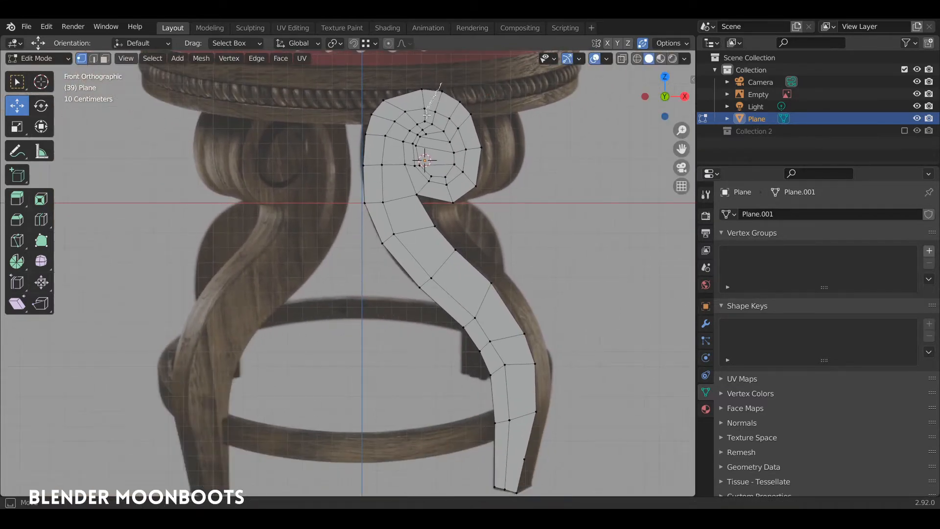
# Move the curl 0.02633 m in X and 0.019747 m in Z, then widen it along X
pyautogui.moveTo(411, 145)
pyautogui.keyDown('ctrl'); pyautogui.mouseDown(button='right')
pyautogui.moveTo(420, 177)
pyautogui.moveTo(510, 159)
pyautogui.moveTo(505, 138)
pyautogui.mouseUp(button='right'); pyautogui.keyUp('ctrl')
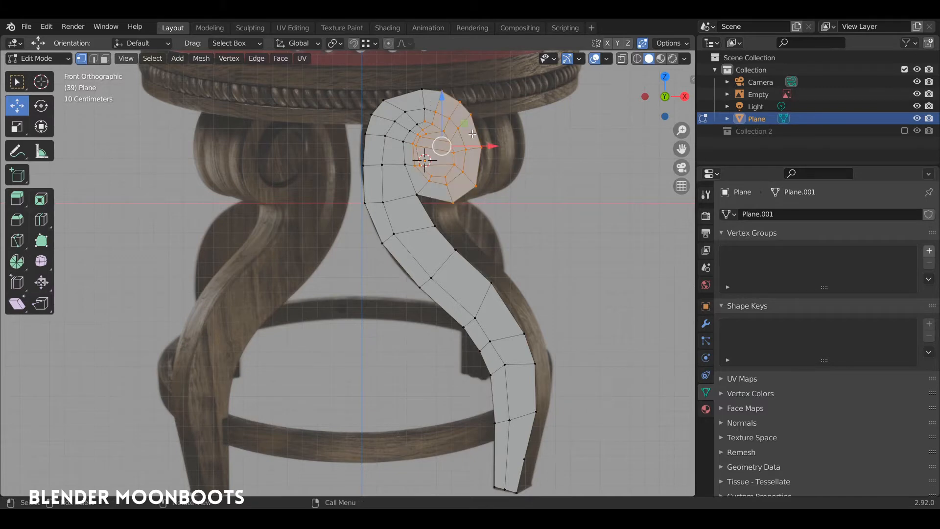
pyautogui.moveTo(450, 142); pyautogui.dragTo(479, 136)
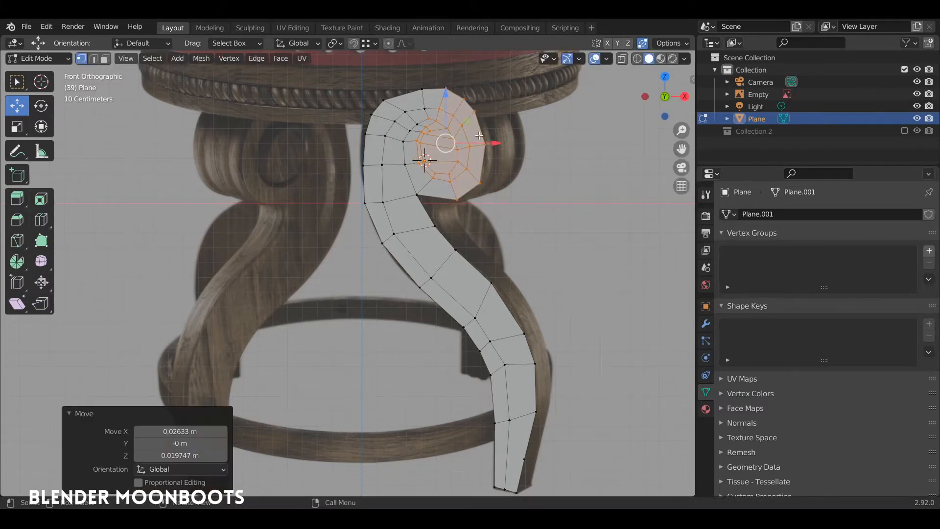
pyautogui.press('s')
pyautogui.press('x')
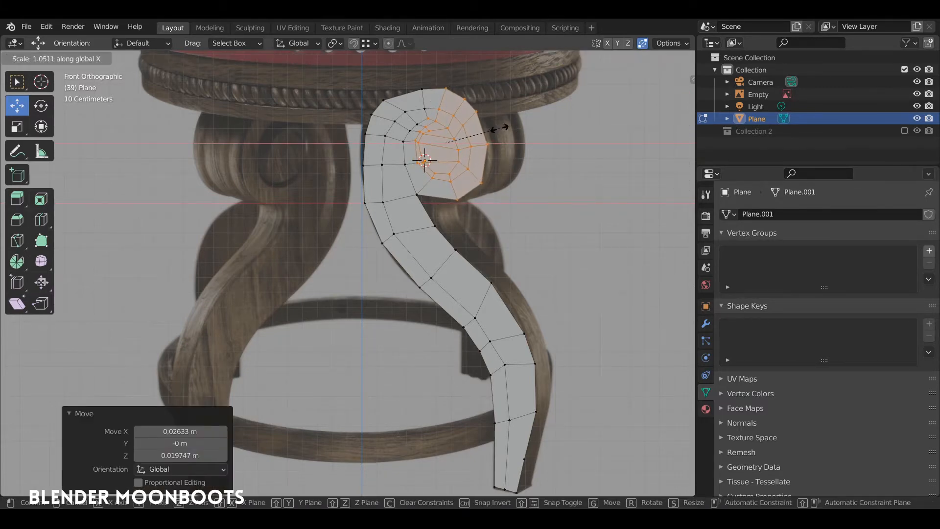
pyautogui.click(499, 129)
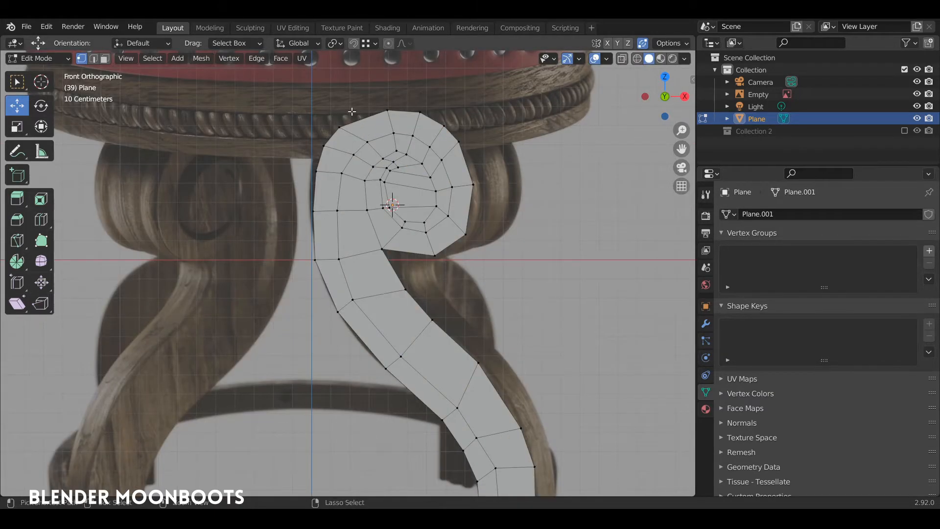
pyautogui.moveTo(319, 99)
pyautogui.keyDown('ctrl'); pyautogui.mouseDown(button='right')
pyautogui.moveTo(326, 272)
pyautogui.moveTo(488, 107)
pyautogui.moveTo(487, 168)
pyautogui.mouseUp(button='right'); pyautogui.keyUp('ctrl')
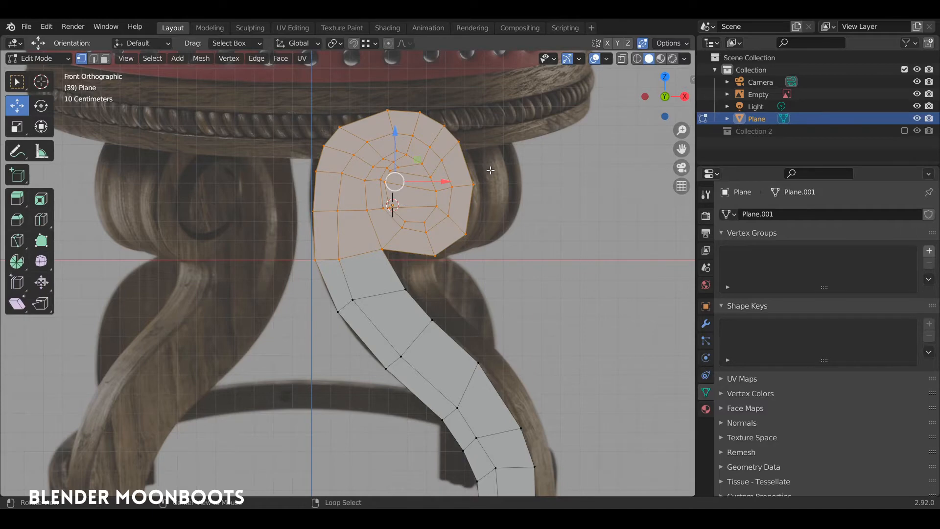
pyautogui.keyDown('ctrl'); pyautogui.keyDown('alt'); pyautogui.moveTo(488, 184); pyautogui.dragTo(477, 154); pyautogui.keyUp('alt'); pyautogui.keyUp('ctrl')
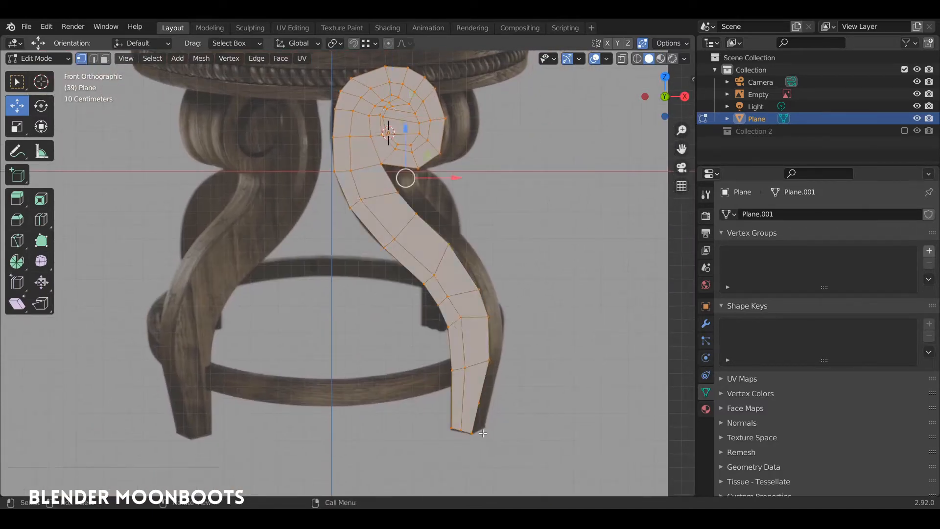
# Dissolve the surplus lower vertex and rotate the three foot vertices to angle the foot
pyautogui.click(478, 403)
pyautogui.hotkey('ctrl', 'x')
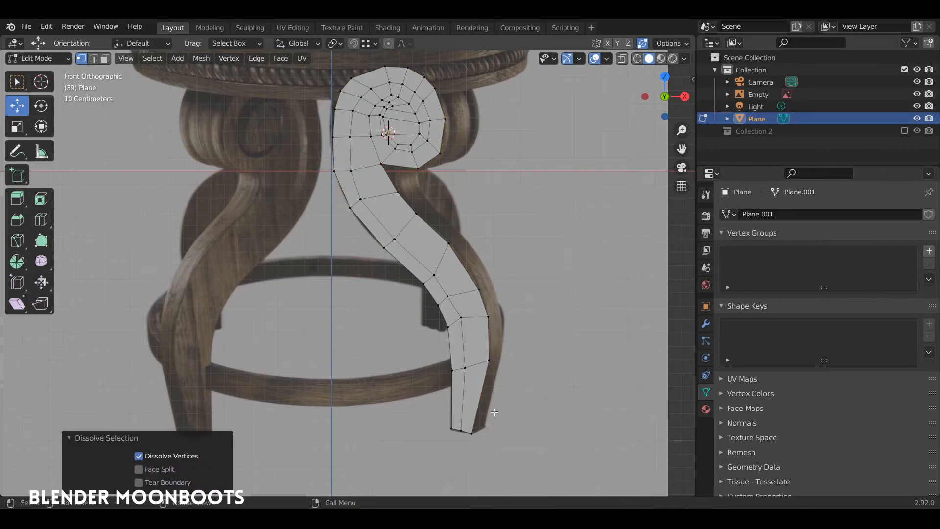
pyautogui.rightClick(499, 414)
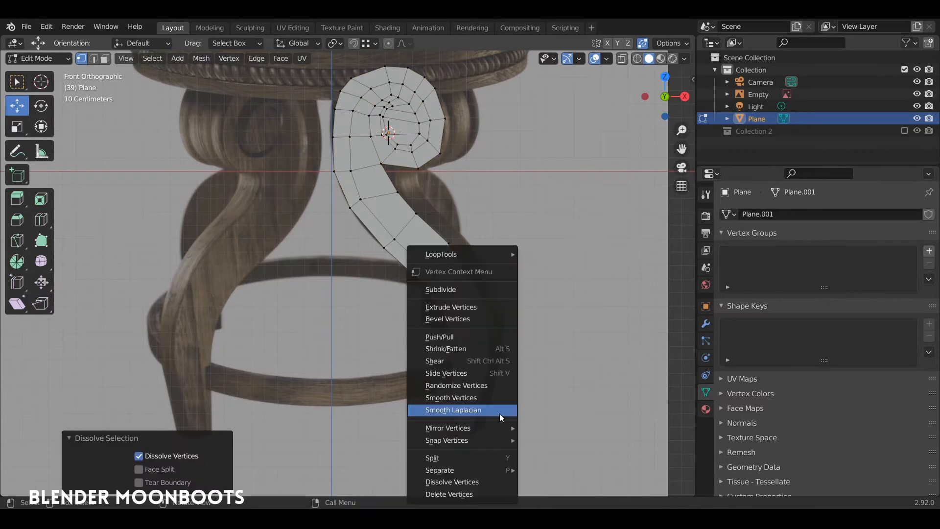
pyautogui.moveTo(487, 415)
pyautogui.keyDown('ctrl'); pyautogui.mouseDown(button='right')
pyautogui.moveTo(503, 448)
pyautogui.moveTo(507, 429)
pyautogui.mouseUp(button='right'); pyautogui.keyUp('ctrl')
pyautogui.press('r')
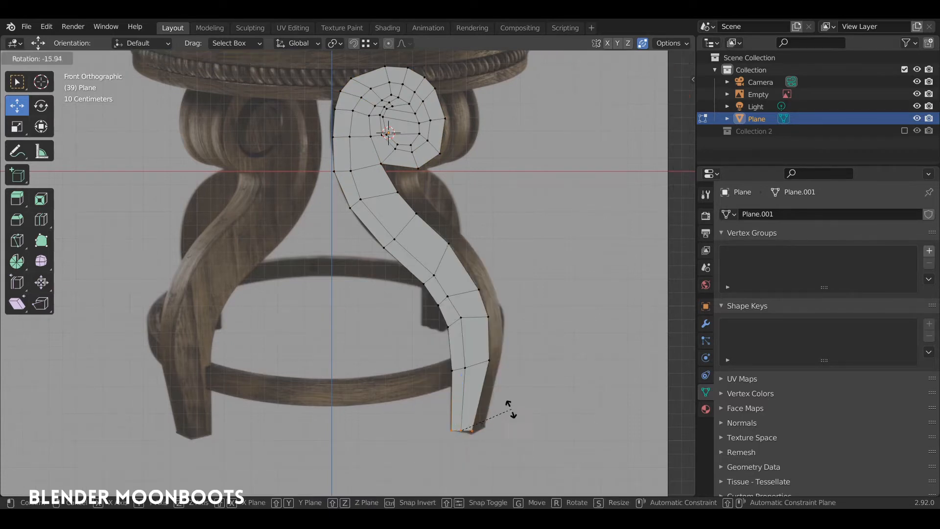
pyautogui.click(512, 413)
pyautogui.press('a')
pyautogui.press('a')
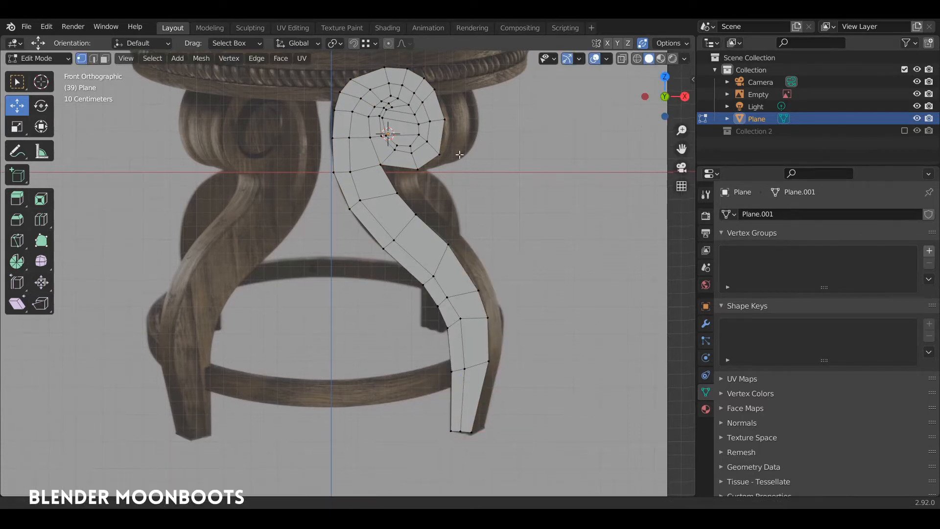
# Shear the curl's vertices along Y to match the reference scroll
pyautogui.keyDown('shift'); pyautogui.moveTo(384, 83); pyautogui.dragTo(382, 162, button='middle'); pyautogui.keyUp('shift')
pyautogui.moveTo(370, 137)
pyautogui.keyDown('ctrl'); pyautogui.mouseDown(button='right')
pyautogui.moveTo(298, 237)
pyautogui.moveTo(435, 281)
pyautogui.moveTo(428, 134)
pyautogui.mouseUp(button='right'); pyautogui.keyUp('ctrl')
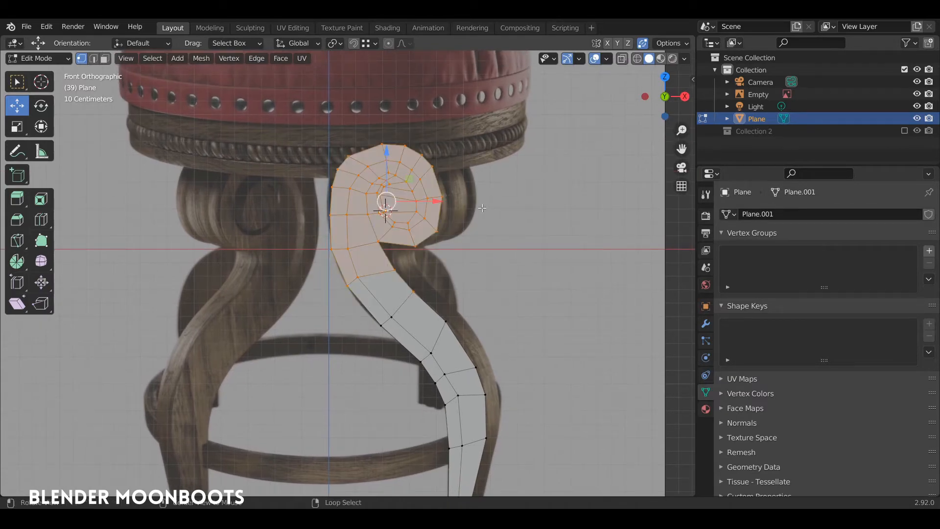
pyautogui.hotkey('shift', 'ctrl', 'alt', 's')
pyautogui.press('y')
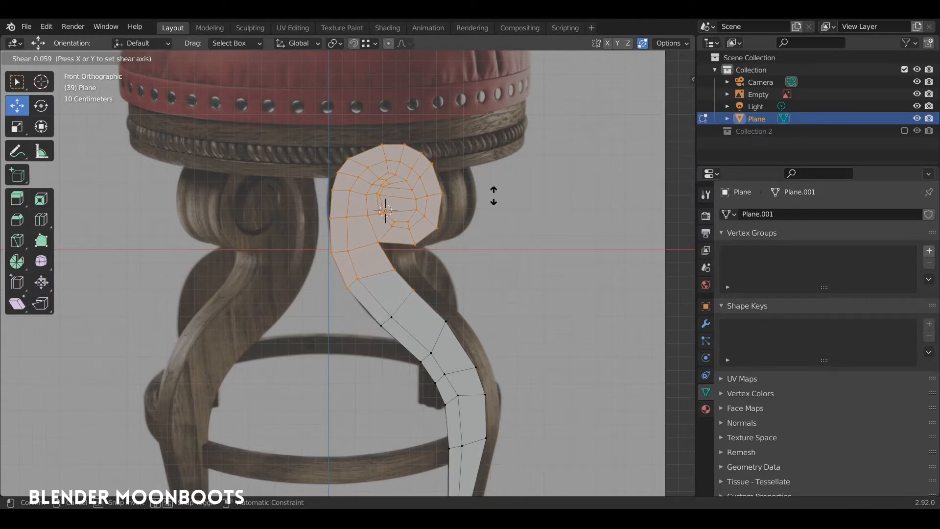
pyautogui.click(494, 195)
# Slide the inner and left-edge vertices below the curl to even out the left edge
pyautogui.click(368, 277)
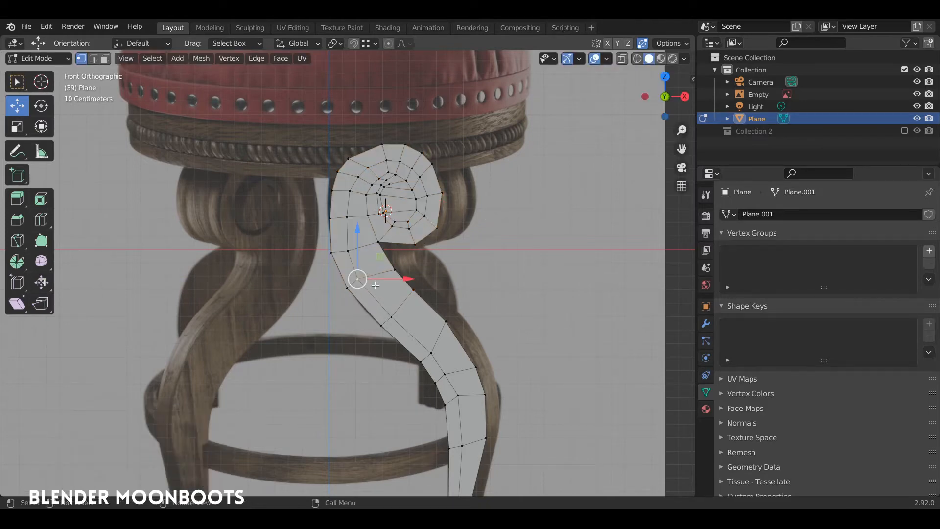
pyautogui.press('g')
pyautogui.press('g')
pyautogui.click(381, 292)
pyautogui.click(348, 289)
pyautogui.press('g')
pyautogui.press('g')
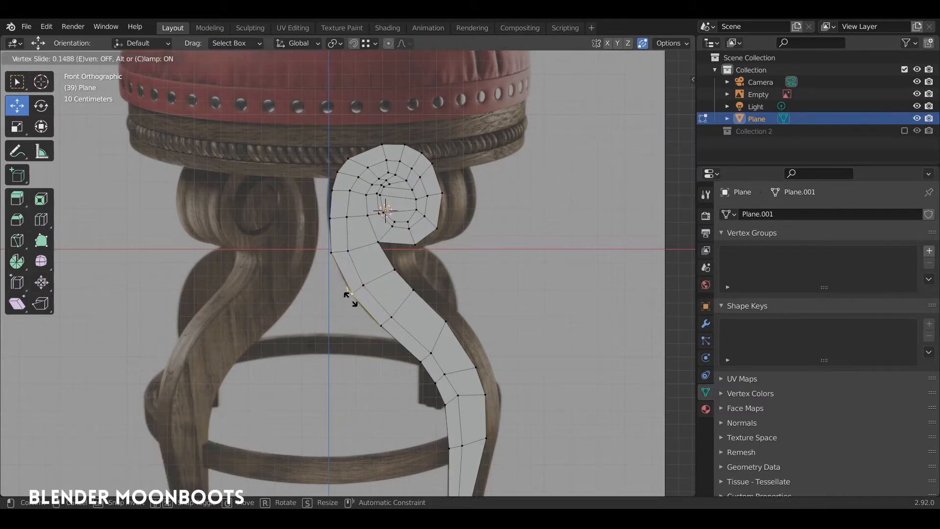
pyautogui.click(352, 298)
pyautogui.press('g')
pyautogui.click(354, 296)
pyautogui.keyDown('shift'); pyautogui.moveTo(422, 273); pyautogui.dragTo(434, 245, button='middle'); pyautogui.keyUp('shift')
pyautogui.keyDown('ctrl'); pyautogui.moveTo(434, 245); pyautogui.dragTo(434, 264, button='middle'); pyautogui.keyUp('ctrl')
pyautogui.click(434, 263)
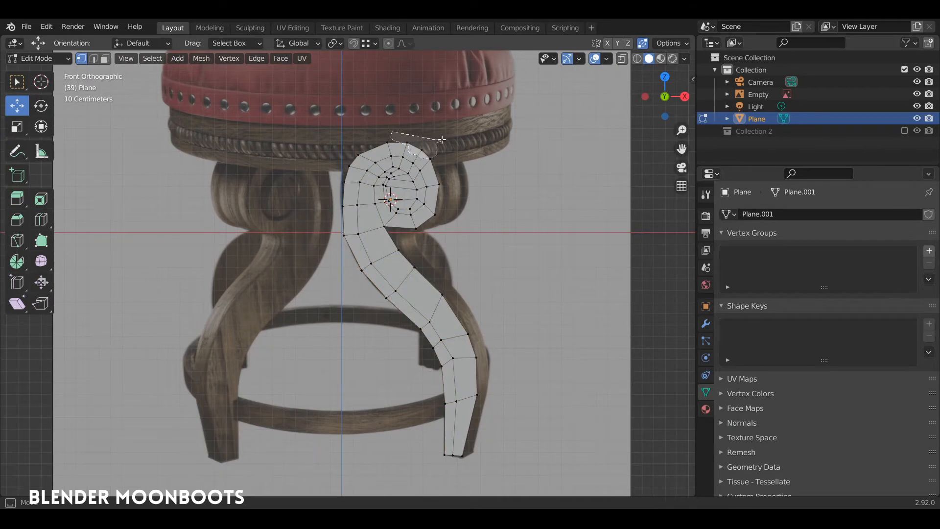
# Lower the curl's top vertices, one by about 0.00981 m in Z, to match the reference scroll outline
pyautogui.click(412, 145)
pyautogui.press('g')
pyautogui.click(425, 158)
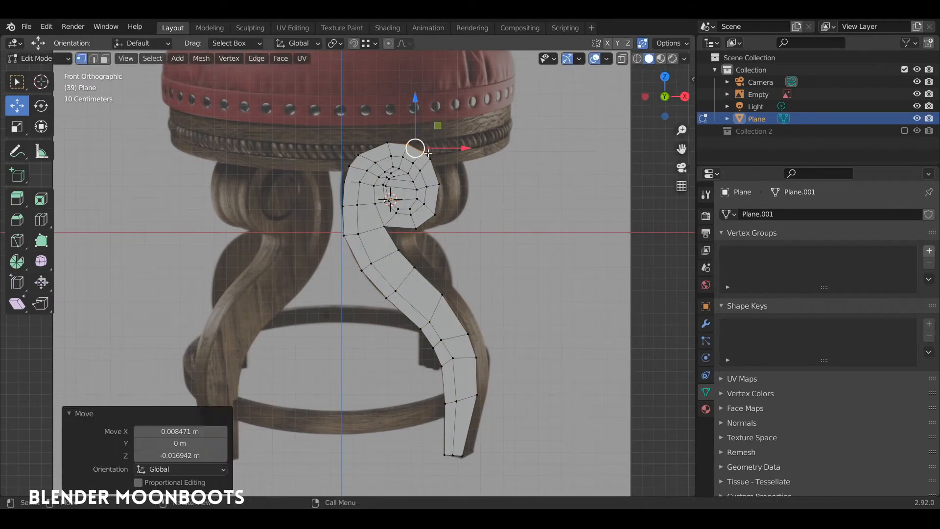
pyautogui.hotkey('alt', 'a')
pyautogui.keyDown('shift'); pyautogui.moveTo(435, 190); pyautogui.dragTo(448, 144, button='middle'); pyautogui.keyUp('shift')
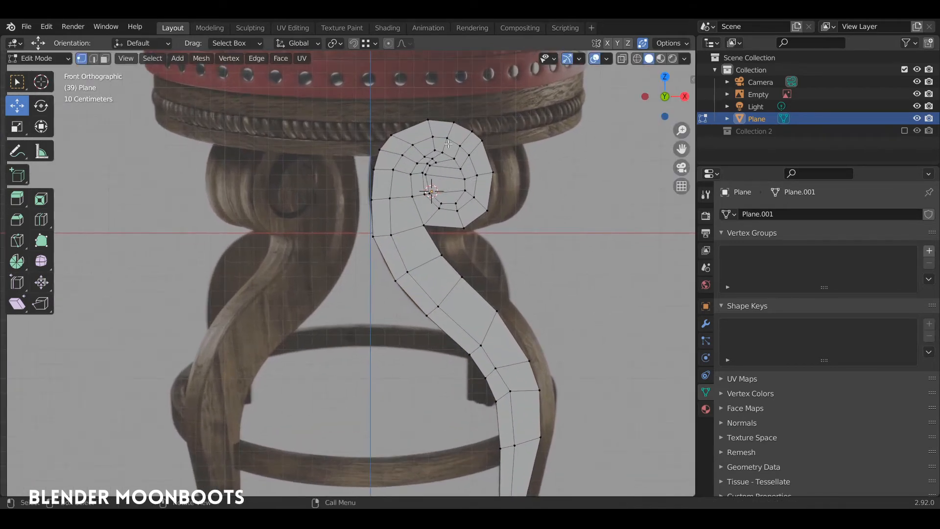
pyautogui.keyDown('shift'); pyautogui.moveTo(484, 286); pyautogui.dragTo(490, 257, button='middle'); pyautogui.keyUp('shift')
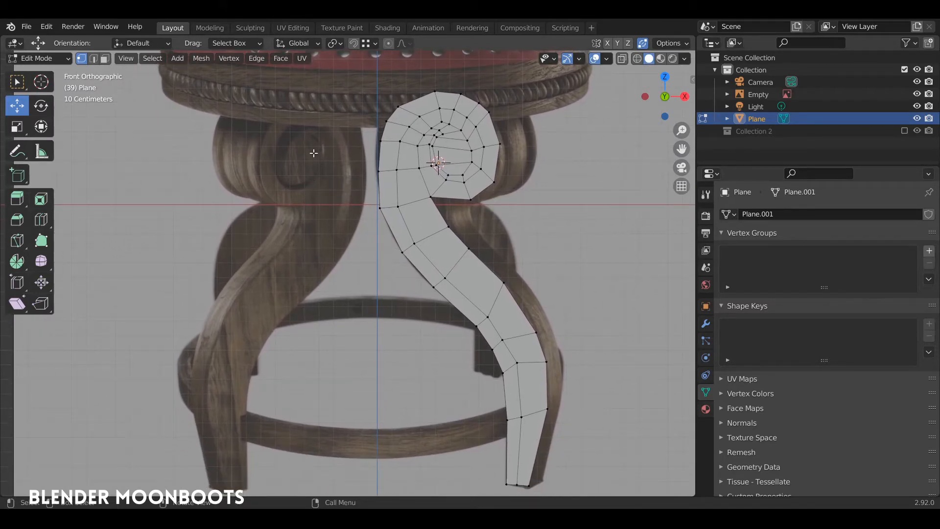
pyautogui.keyDown('ctrl'); pyautogui.moveTo(325, 158); pyautogui.dragTo(389, 217, button='middle'); pyautogui.keyUp('ctrl')
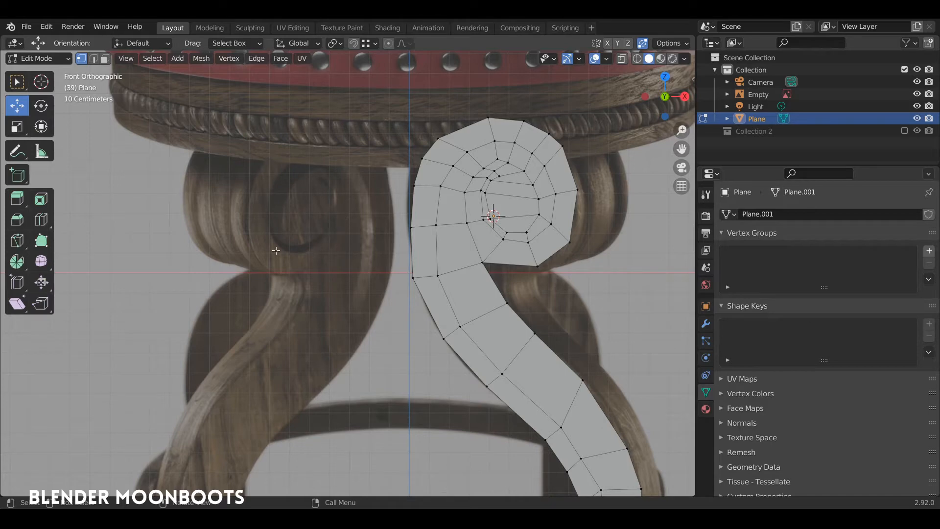
pyautogui.moveTo(498, 159); pyautogui.dragTo(498, 161)
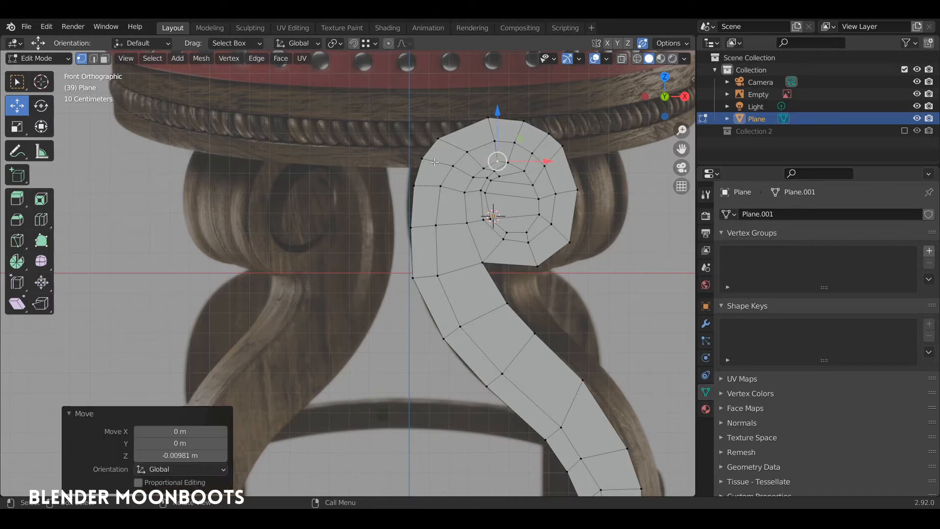
# Extrude the whole flat leg mesh 0.02917 m to give it depth
pyautogui.moveTo(493, 215); pyautogui.dragTo(530, 211, button='middle')
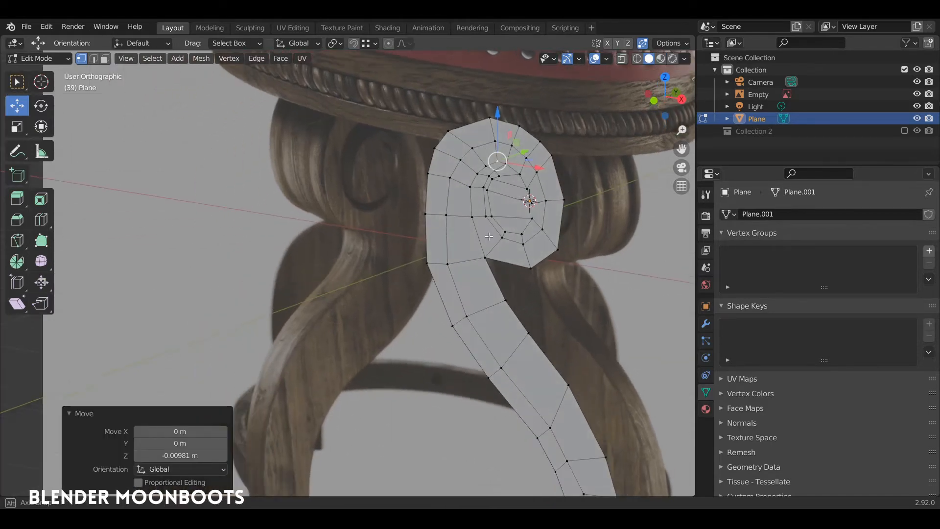
pyautogui.press('a')
pyautogui.press('e')
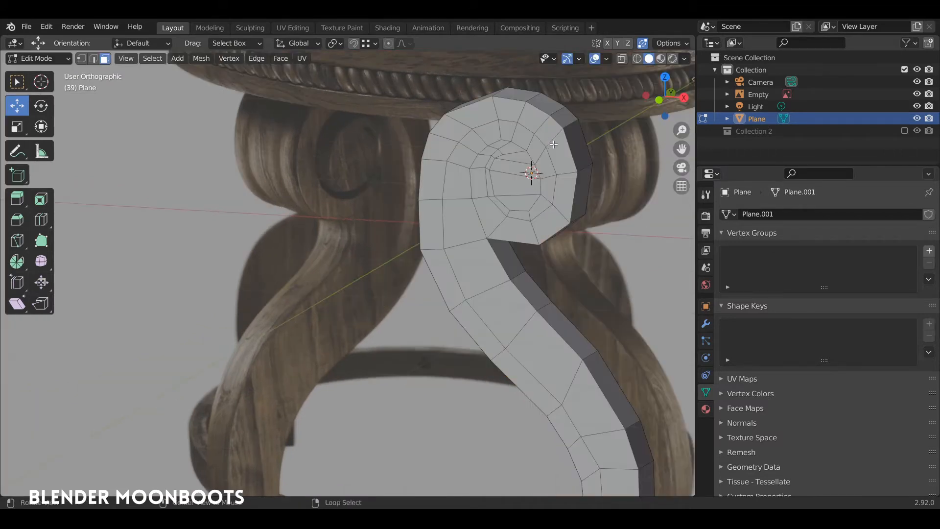
pyautogui.moveTo(519, 161); pyautogui.dragTo(535, 151, button='middle')
# Select the first few faces running down the centre of the scroll
pyautogui.click(531, 196)
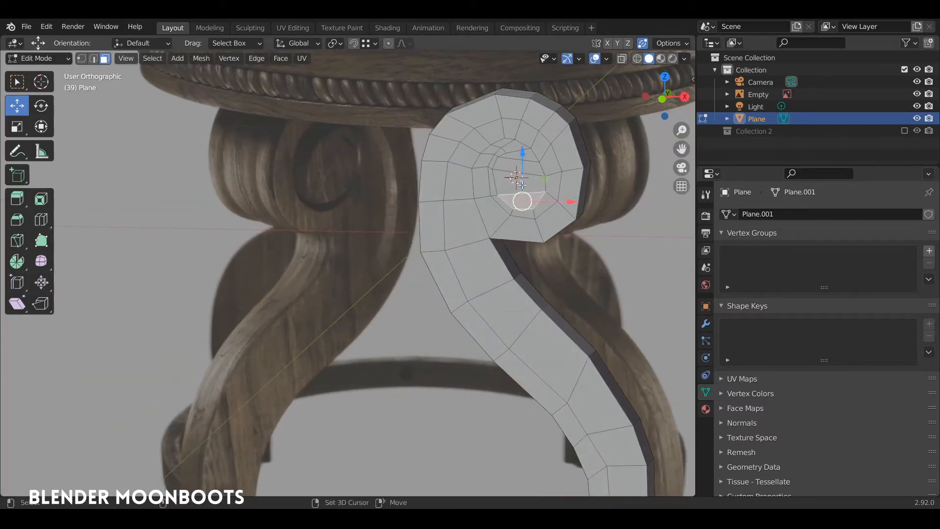
pyautogui.keyDown('shift'); pyautogui.click(521, 180); pyautogui.keyUp('shift')
pyautogui.keyDown('shift'); pyautogui.click(519, 164); pyautogui.keyUp('shift')
pyautogui.keyDown('shift'); pyautogui.click(520, 154); pyautogui.keyUp('shift')
# Path-select the centre faces around the scroll ring and down to the leg's bottom face
pyautogui.keyDown('shift'); pyautogui.click(512, 146); pyautogui.keyUp('shift')
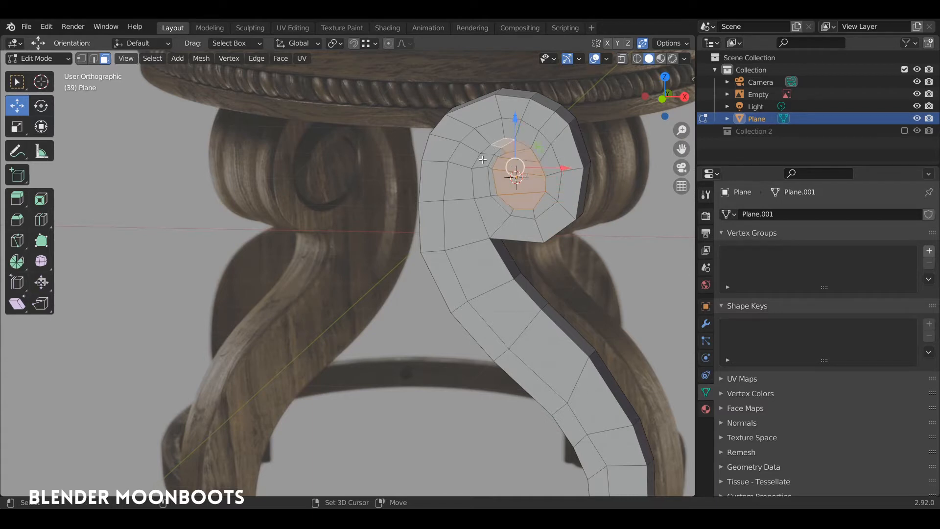
pyautogui.keyDown('ctrl'); pyautogui.click(481, 183); pyautogui.keyUp('ctrl')
pyautogui.keyDown('ctrl'); pyautogui.click(535, 223); pyautogui.keyUp('ctrl')
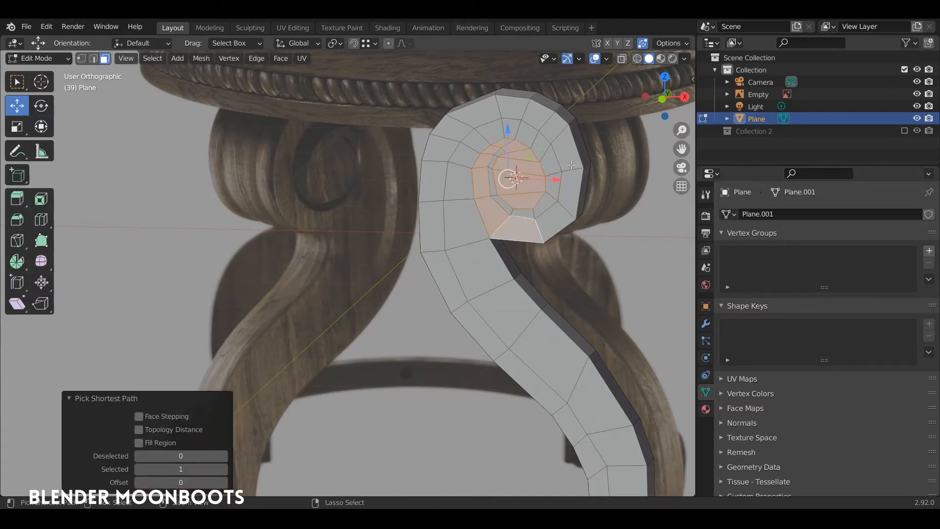
pyautogui.keyDown('ctrl'); pyautogui.click(561, 137); pyautogui.keyUp('ctrl')
pyautogui.keyDown('ctrl'); pyautogui.click(448, 138); pyautogui.keyUp('ctrl')
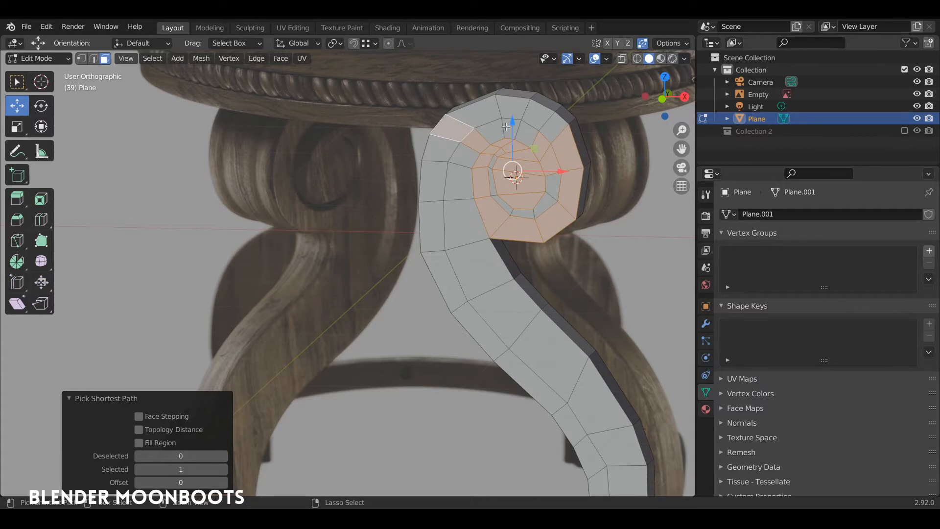
pyautogui.hotkey('ctrl', 'z')
pyautogui.keyDown('ctrl'); pyautogui.click(503, 110); pyautogui.keyUp('ctrl')
pyautogui.keyDown('ctrl'); pyautogui.click(441, 140); pyautogui.keyUp('ctrl')
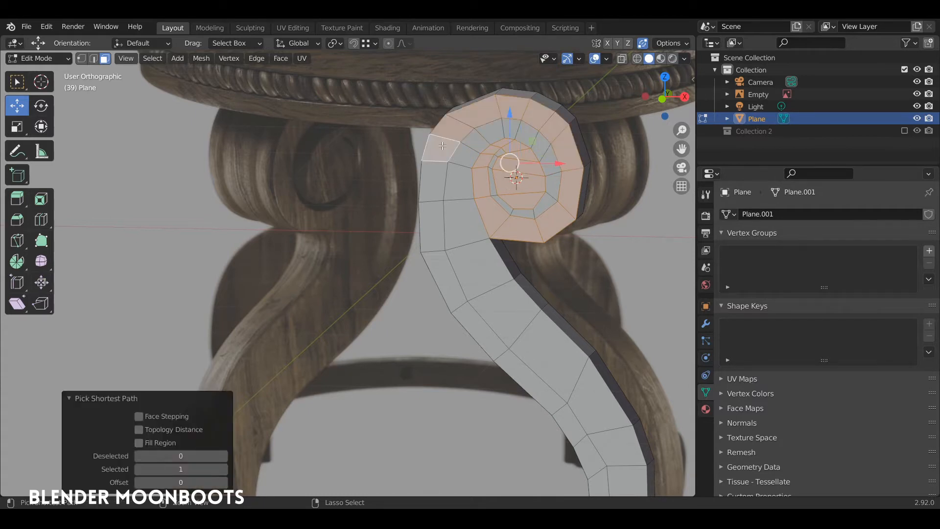
pyautogui.scroll(-3, 494, 283)
pyautogui.keyDown('ctrl'); pyautogui.click(484, 291); pyautogui.keyUp('ctrl')
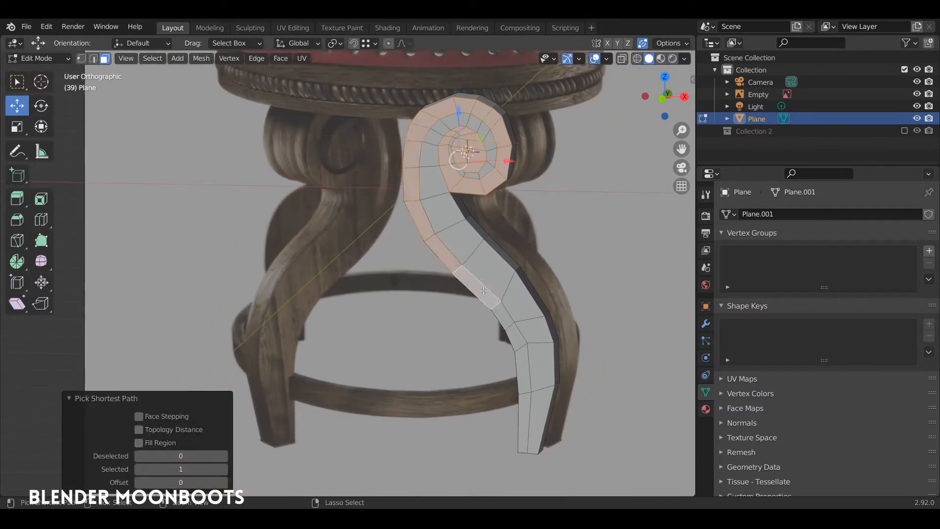
pyautogui.keyDown('ctrl'); pyautogui.click(523, 360); pyautogui.keyUp('ctrl')
pyautogui.keyDown('ctrl'); pyautogui.click(523, 413); pyautogui.keyUp('ctrl')
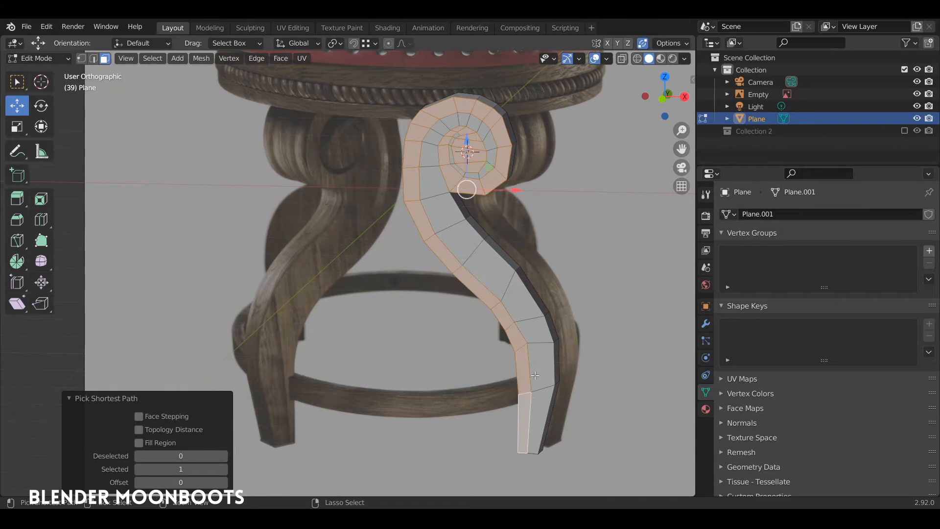
# Extrude the selected centre band by -0.10731 m to thicken the leg
pyautogui.moveTo(535, 272); pyautogui.dragTo(525, 318, button='middle')
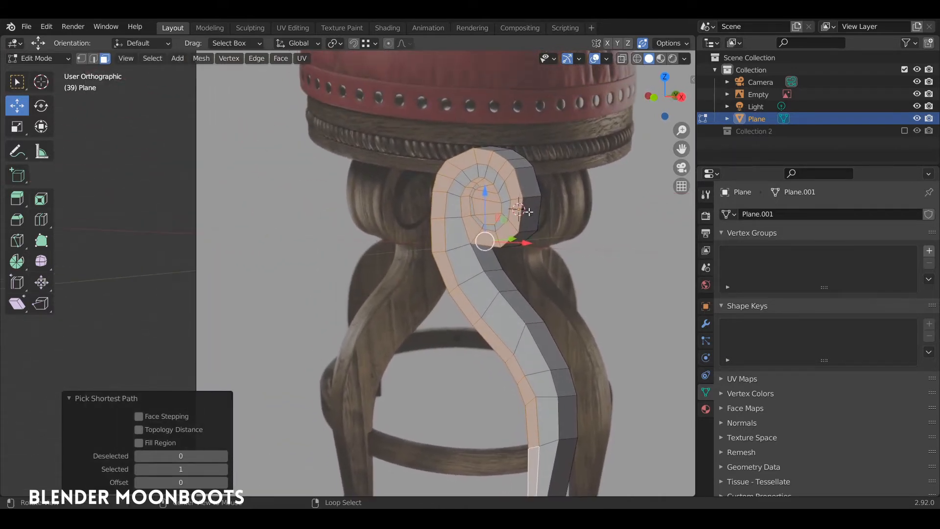
pyautogui.press('e')
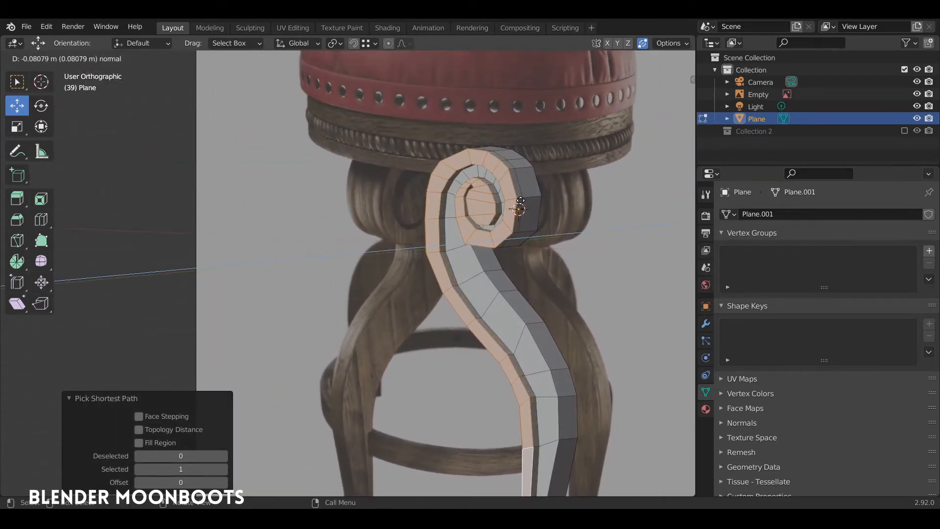
pyautogui.click(521, 201)
pyautogui.moveTo(520, 201); pyautogui.dragTo(506, 158, button='middle')
# Move the leg object 1.1576 m along X, clear of the reference stool
pyautogui.press('Tab')
pyautogui.moveTo(462, 132); pyautogui.dragTo(613, 161)
pyautogui.moveTo(613, 161); pyautogui.dragTo(598, 193, button='middle')
pyautogui.scroll(6, 392, 207)
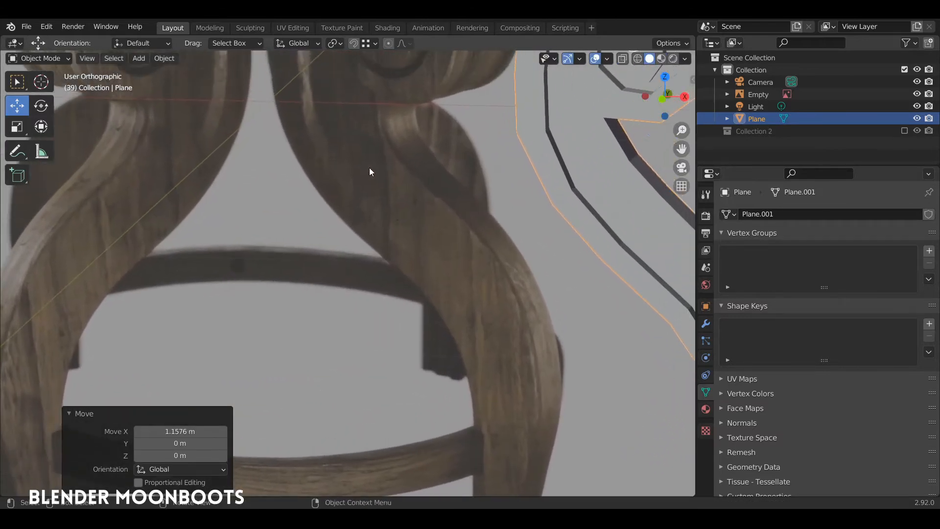
# In vertex mode, lasso-select the lower vertices of the leg's foot
pyautogui.moveTo(472, 323)
pyautogui.keyDown('shift'); pyautogui.mouseDown(button='middle')
pyautogui.moveTo(364, 252)
pyautogui.moveTo(386, 113)
pyautogui.mouseUp(button='middle'); pyautogui.keyUp('shift')
pyautogui.press('Tab')
pyautogui.moveTo(386, 113); pyautogui.dragTo(360, 124, button='middle')
pyautogui.press('1')
pyautogui.click(476, 397)
pyautogui.moveTo(503, 413)
pyautogui.keyDown('ctrl'); pyautogui.mouseDown(button='right')
pyautogui.moveTo(523, 370)
pyautogui.moveTo(490, 258)
pyautogui.moveTo(422, 401)
pyautogui.mouseUp(button='right'); pyautogui.keyUp('ctrl')
pyautogui.moveTo(615, 299); pyautogui.dragTo(566, 320, button='middle')
# Scale the foot vertices along Y, finishing at 0.215, to taper the foot
pyautogui.press('s')
pyautogui.press('y')
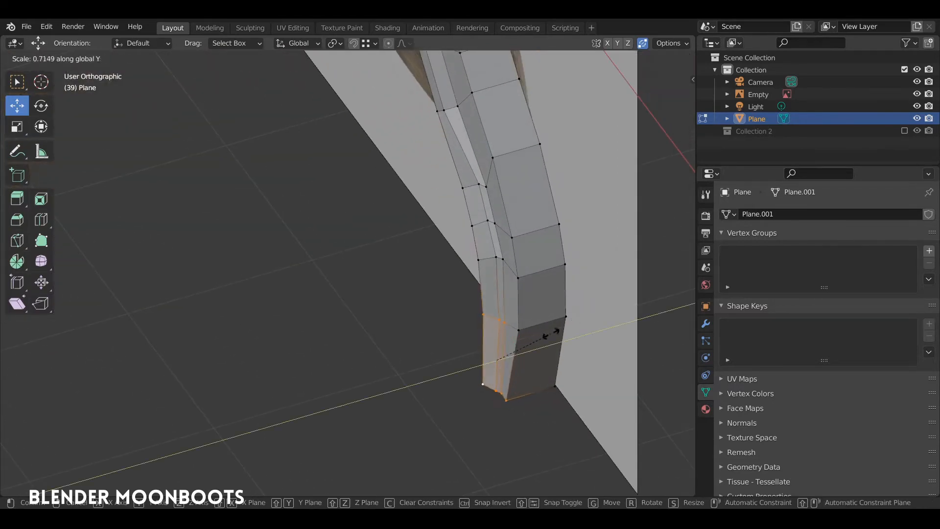
pyautogui.click(496, 341)
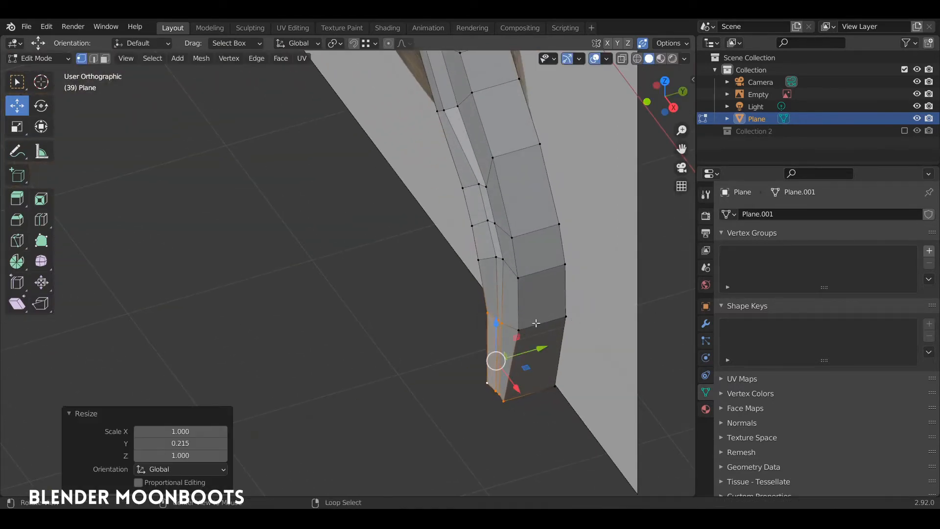
pyautogui.moveTo(495, 357); pyautogui.dragTo(612, 391, button='middle')
pyautogui.press('s')
pyautogui.press('y')
pyautogui.click(465, 313)
# Select a path of spiral groove vertices and shift them 0.033689 m along X in front view
pyautogui.click(506, 337)
pyautogui.click(559, 388)
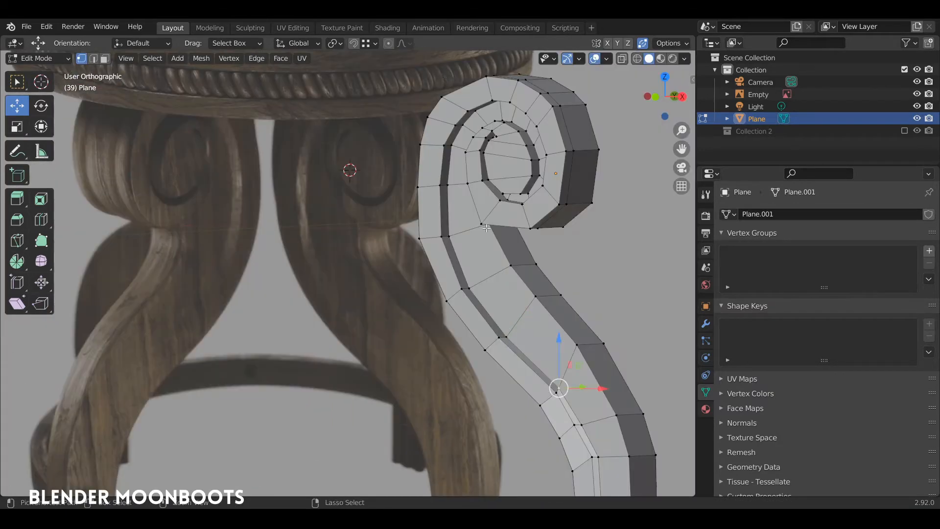
pyautogui.keyDown('ctrl'); pyautogui.click(449, 182); pyautogui.keyUp('ctrl')
pyautogui.moveTo(449, 182); pyautogui.dragTo(530, 122, button='middle')
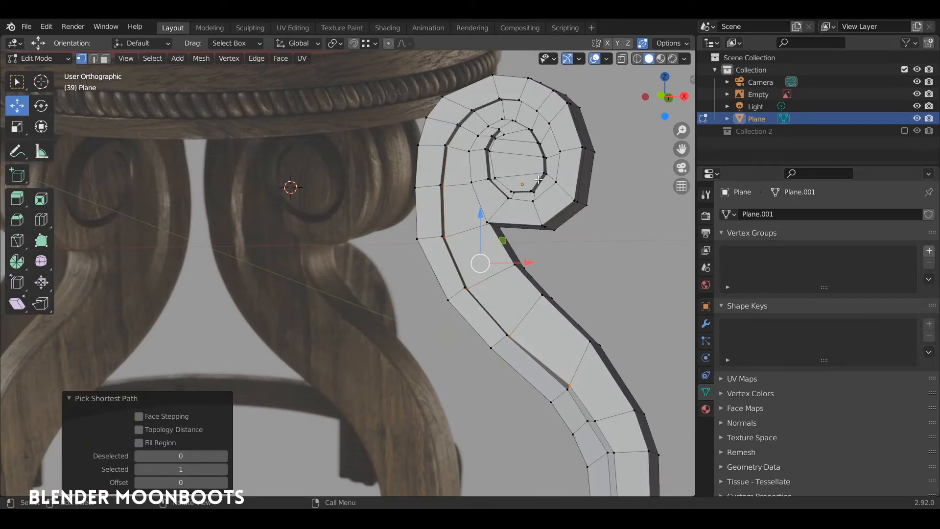
pyautogui.press('KP_1')
pyautogui.moveTo(525, 264); pyautogui.dragTo(537, 263)
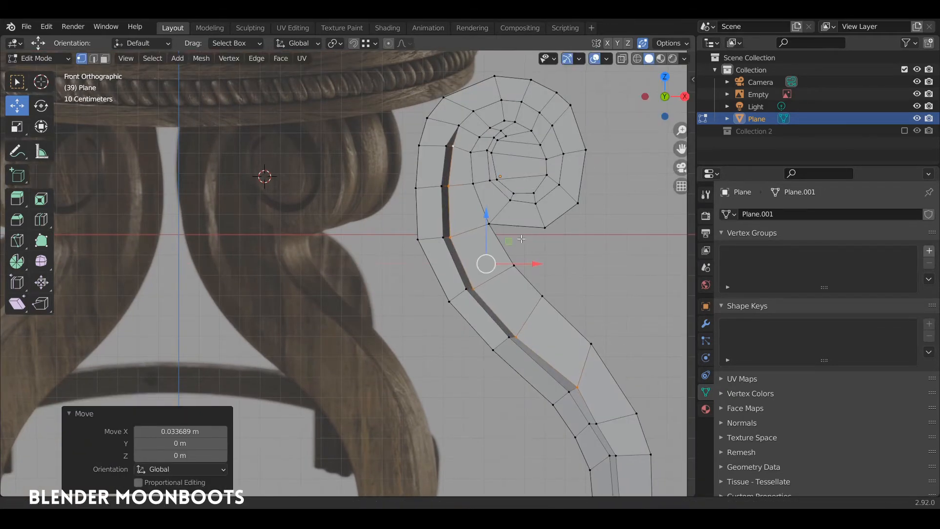
pyautogui.moveTo(537, 263); pyautogui.dragTo(522, 293, button='middle')
# Select the inner-groove vertices at the curl's top and lower them 0.039166 m along Z
pyautogui.keyDown('ctrl'); pyautogui.click(519, 271); pyautogui.keyUp('ctrl')
pyautogui.click(458, 283)
pyautogui.keyDown('ctrl'); pyautogui.click(523, 278); pyautogui.keyUp('ctrl')
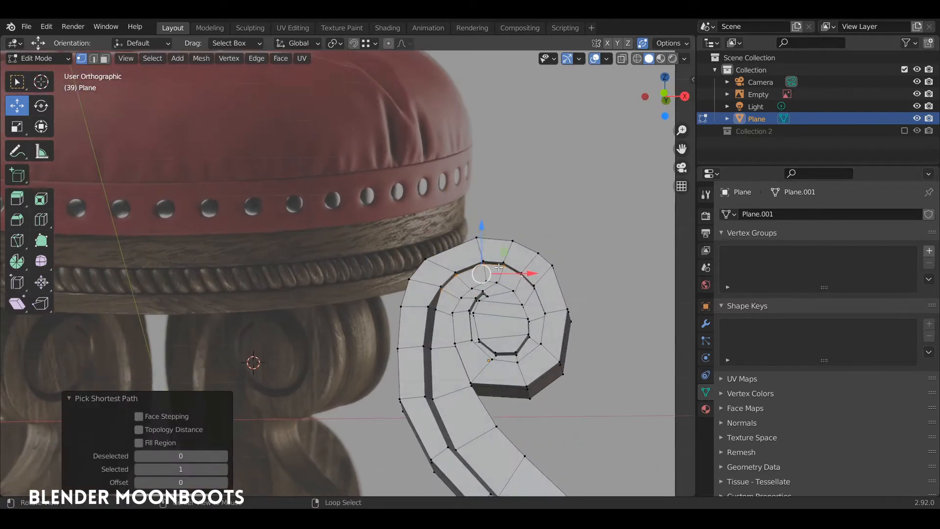
pyautogui.moveTo(482, 228); pyautogui.dragTo(482, 236)
pyautogui.moveTo(482, 235); pyautogui.dragTo(560, 304, button='middle')
# Shift another path of spiral vertices along X, then select an edge loop on the spiral
pyautogui.keyDown('ctrl'); pyautogui.click(527, 335); pyautogui.keyUp('ctrl')
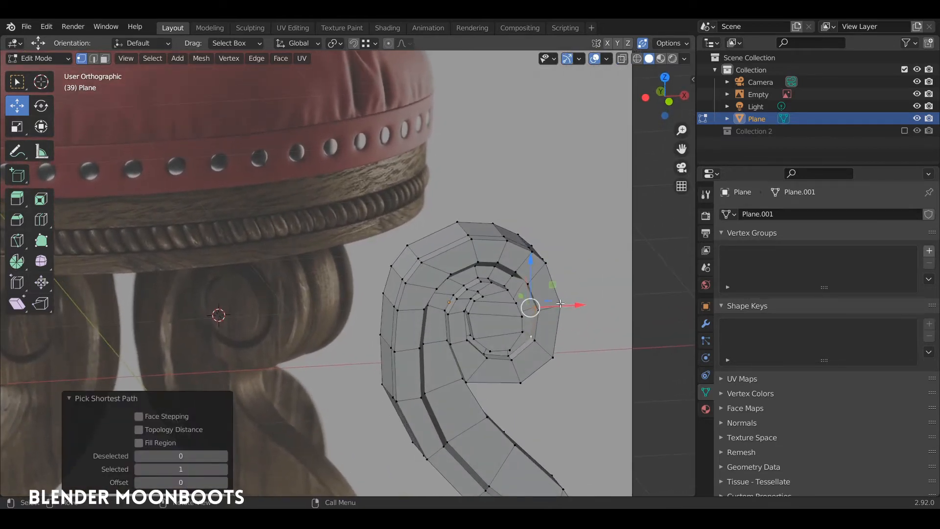
pyautogui.moveTo(561, 304); pyautogui.dragTo(546, 306)
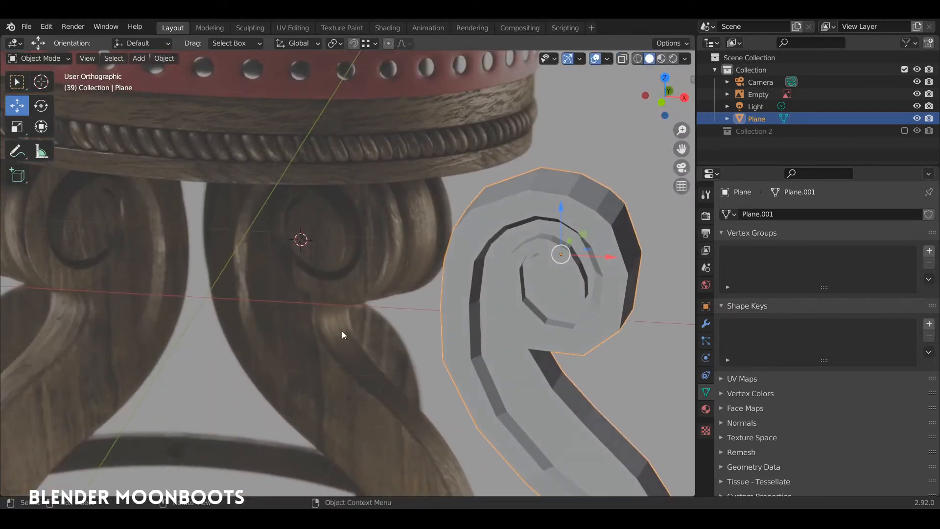
pyautogui.moveTo(342, 331); pyautogui.dragTo(400, 203, button='middle')
pyautogui.moveTo(377, 347); pyautogui.dragTo(495, 217, button='middle')
pyautogui.press('Tab')
pyautogui.keyDown('alt'); pyautogui.rightClick(496, 243); pyautogui.keyUp('alt')
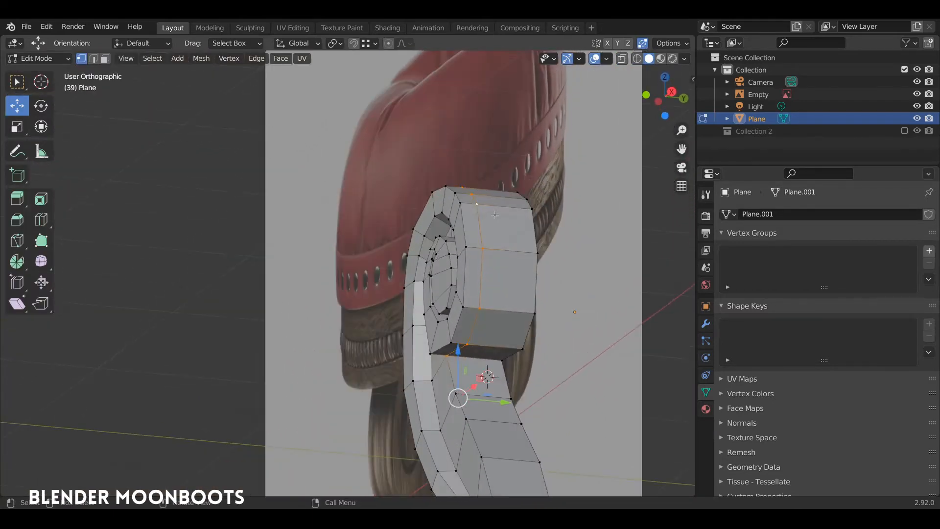
# Add a centred loop cut along the leg and bevel it into a 0.0544 m band affecting edges
pyautogui.press('g')
pyautogui.press('g')
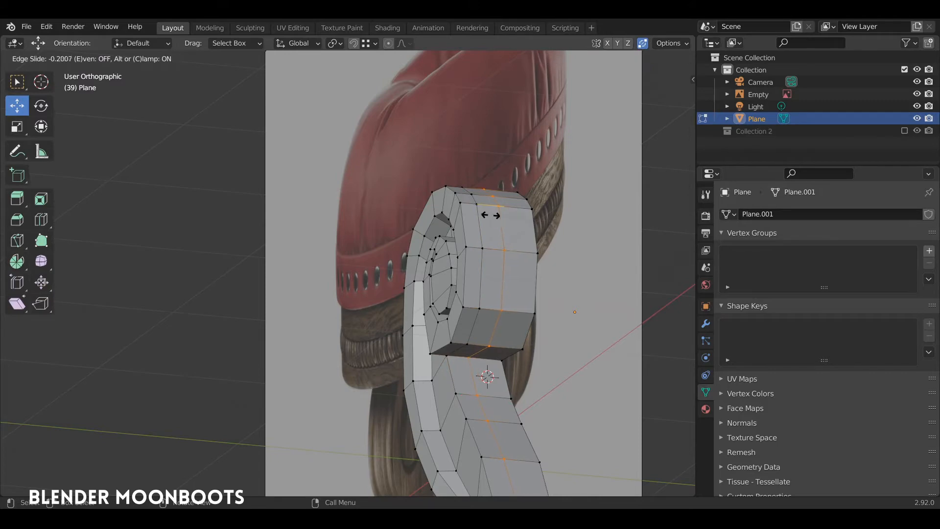
pyautogui.rightClick(491, 214)
pyautogui.moveTo(482, 235); pyautogui.dragTo(545, 248, button='middle')
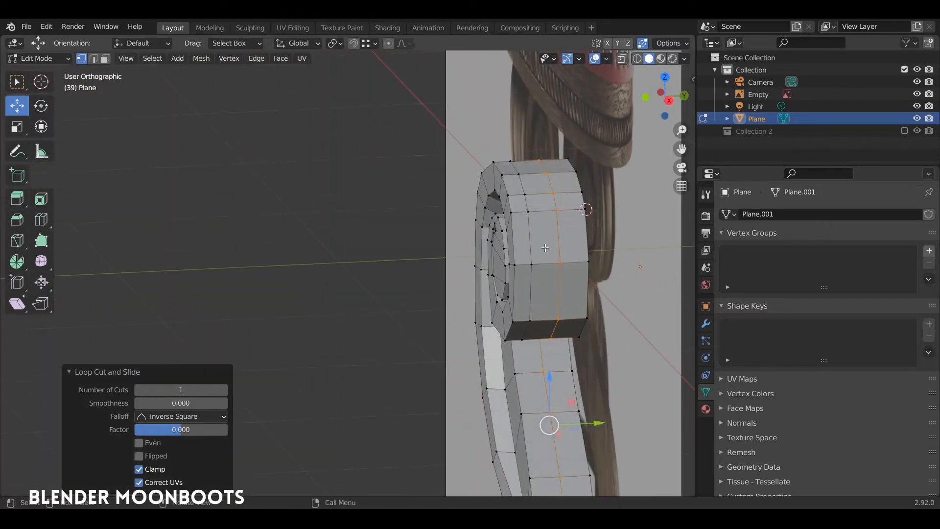
pyautogui.hotkey('ctrl', 'b')
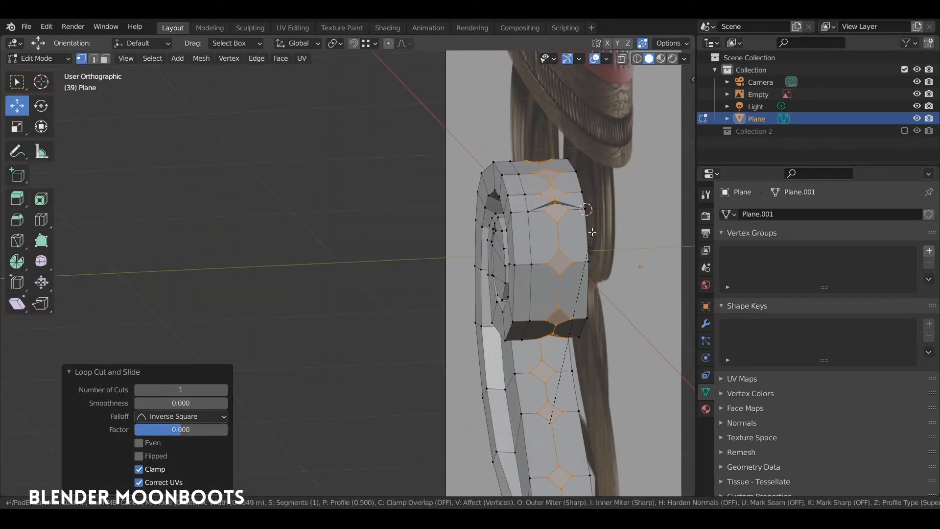
pyautogui.click(589, 231)
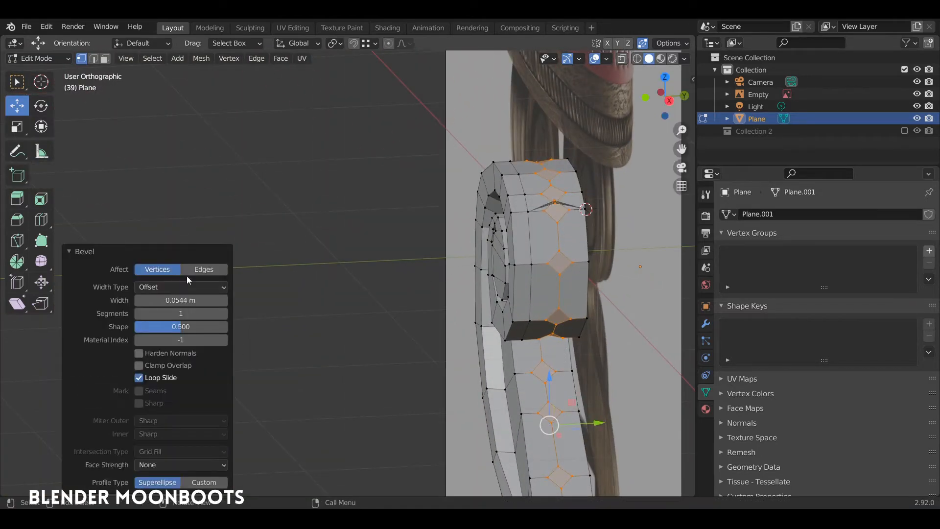
pyautogui.click(200, 271)
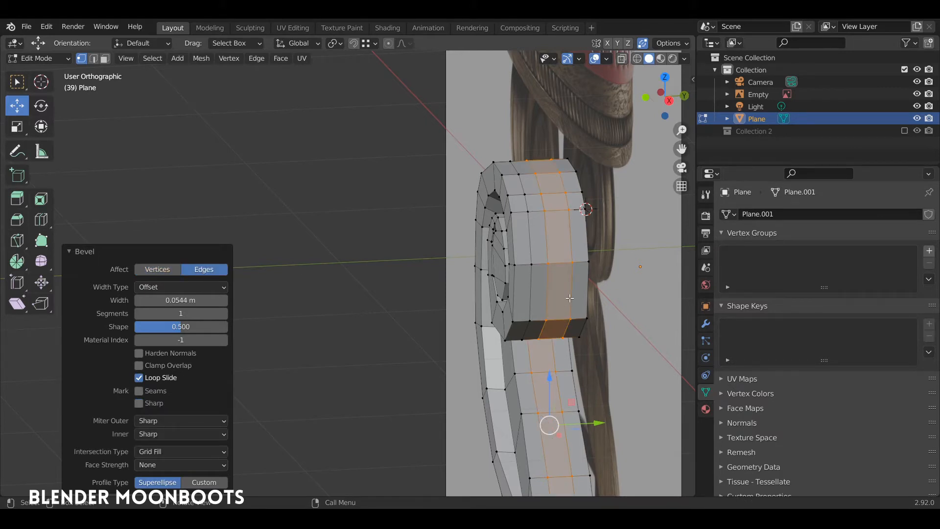
# Narrow the centre band to 0.515 along Y and select one of its faces
pyautogui.press('s')
pyautogui.press('y')
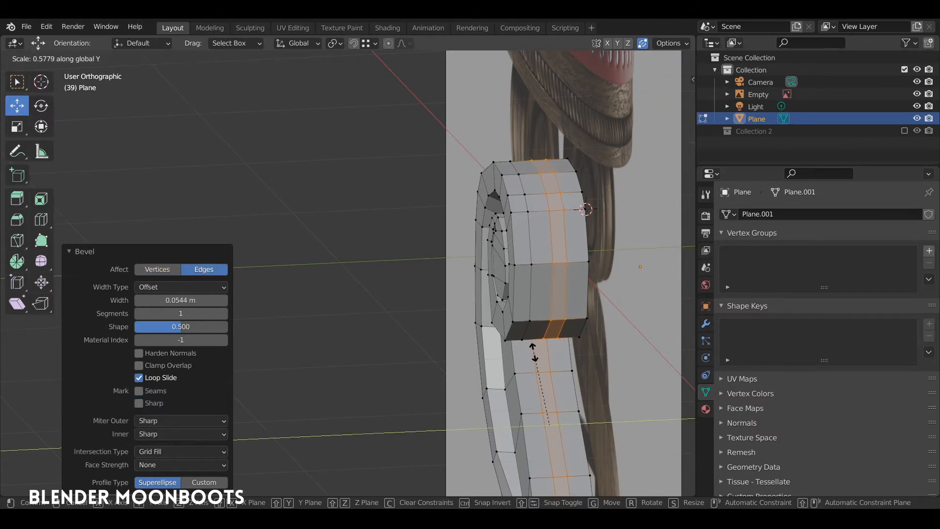
pyautogui.click(536, 360)
pyautogui.moveTo(534, 365); pyautogui.dragTo(531, 314, button='middle')
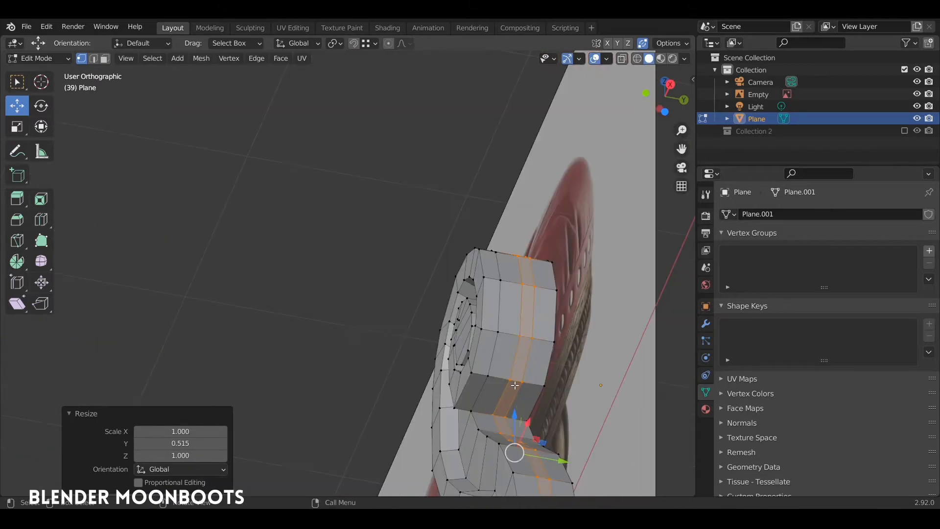
pyautogui.press('3')
pyautogui.click(509, 396)
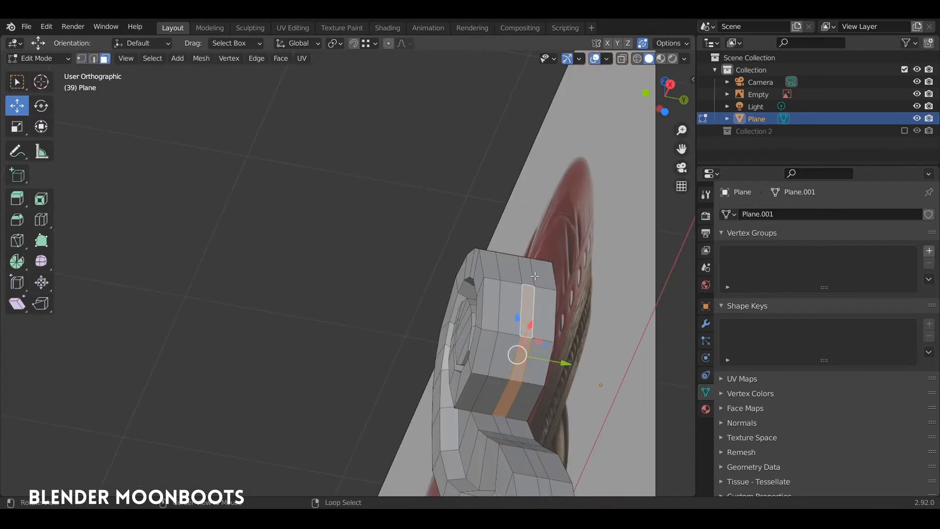
pyautogui.moveTo(534, 276); pyautogui.dragTo(537, 288, button='middle')
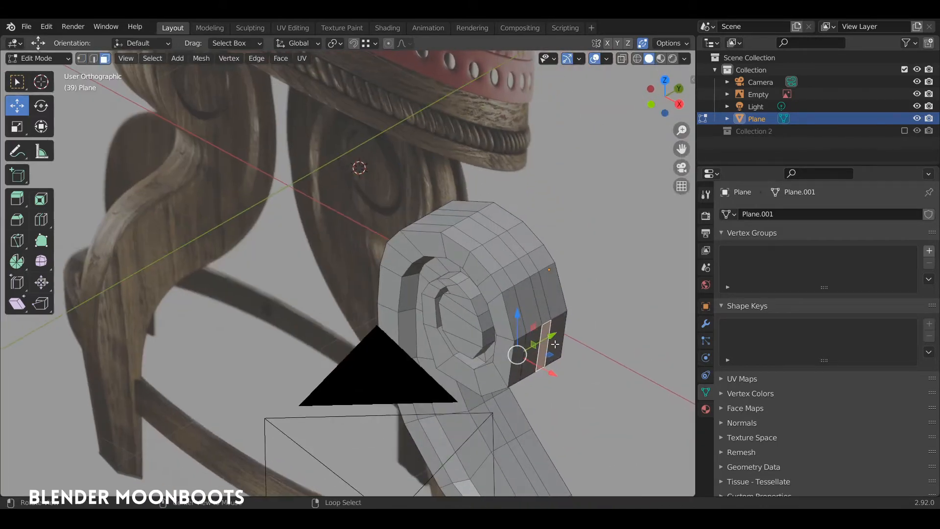
# Select the full centre band strip and extrude it 0.0309 m along its normals into a ridge
pyautogui.keyDown('shift'); pyautogui.click(489, 228); pyautogui.keyUp('shift')
pyautogui.moveTo(489, 228); pyautogui.dragTo(578, 226, button='middle')
pyautogui.keyDown('shift'); pyautogui.click(435, 272); pyautogui.keyUp('shift')
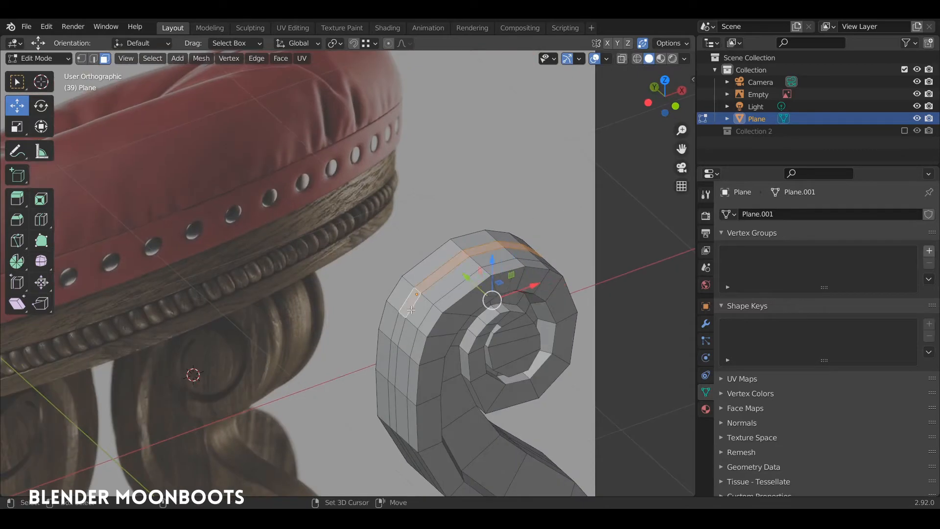
pyautogui.moveTo(411, 310); pyautogui.dragTo(475, 203, button='middle')
pyautogui.keyDown('ctrl'); pyautogui.click(488, 389); pyautogui.keyUp('ctrl')
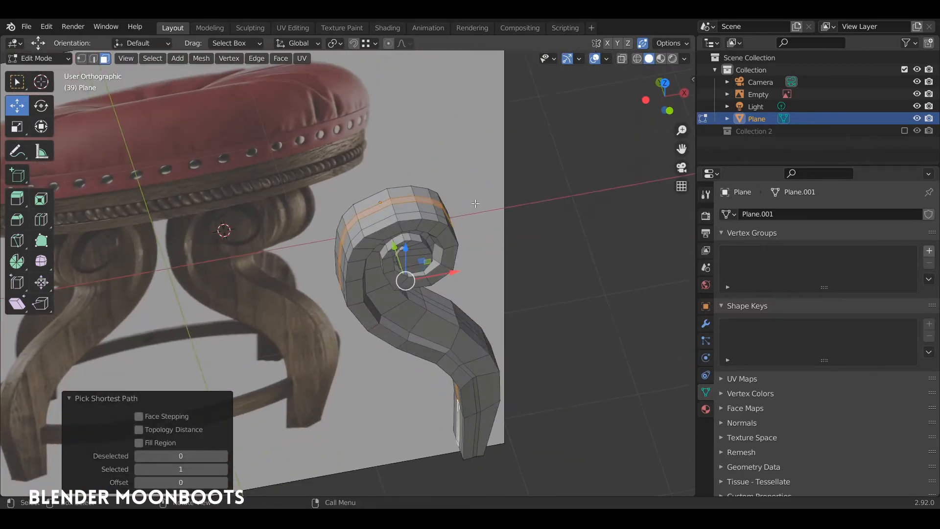
pyautogui.scroll(4, 475, 203)
pyautogui.hotkey('alt', 'e')
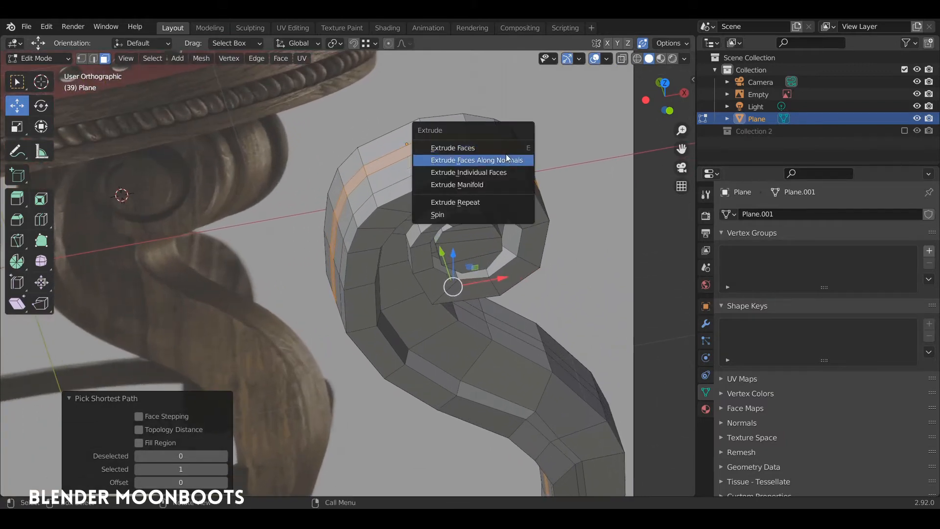
pyautogui.click(507, 157)
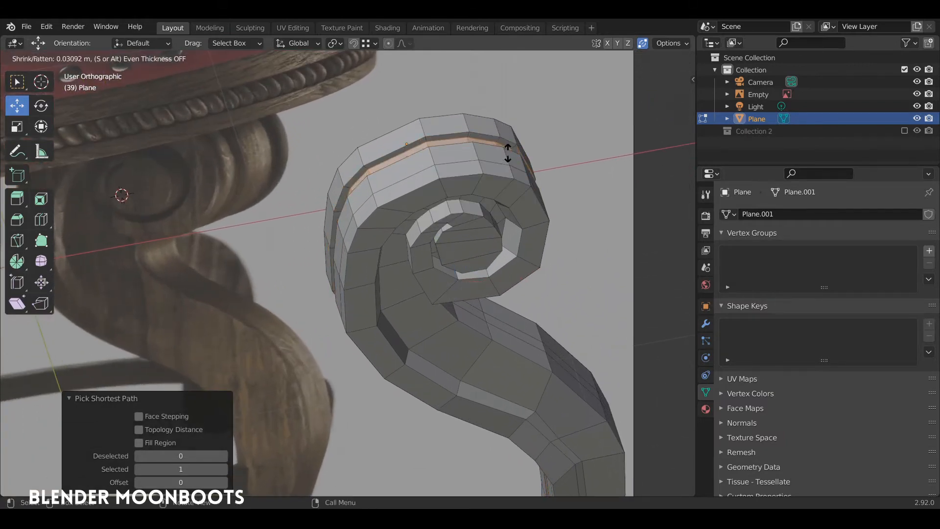
pyautogui.click(508, 152)
pyautogui.moveTo(508, 153); pyautogui.dragTo(468, 244, button='middle')
# Scale the whole leg to 0.704 along Y and move it along Y toward the origin
pyautogui.press('a')
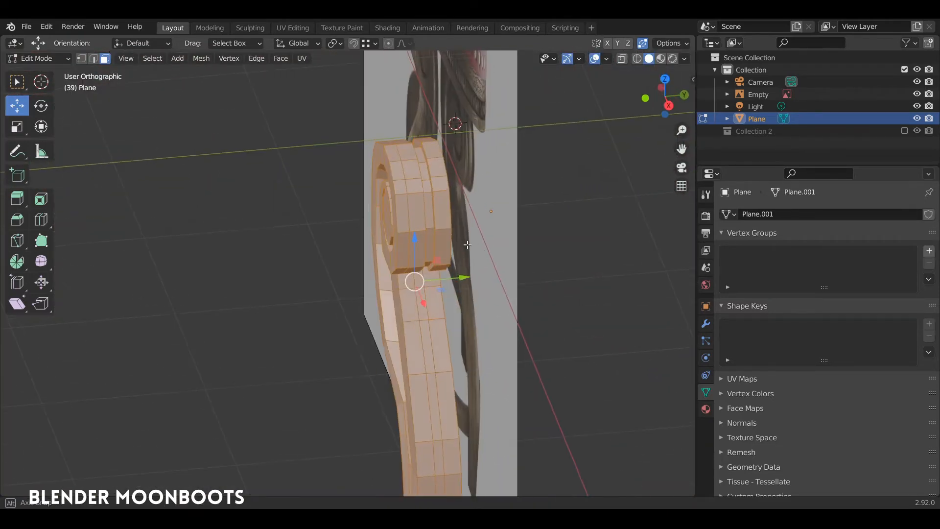
pyautogui.press('s')
pyautogui.press('y')
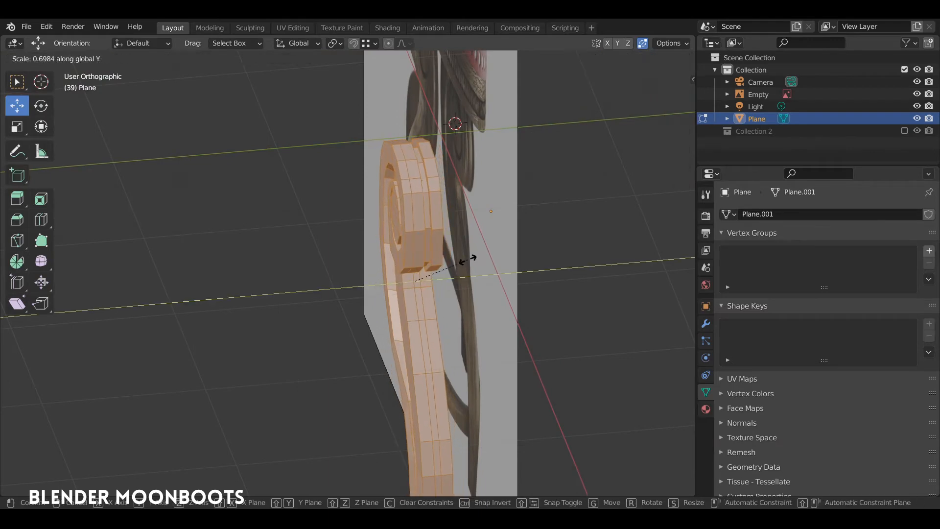
pyautogui.click(467, 260)
pyautogui.moveTo(467, 260); pyautogui.dragTo(456, 290, button='middle')
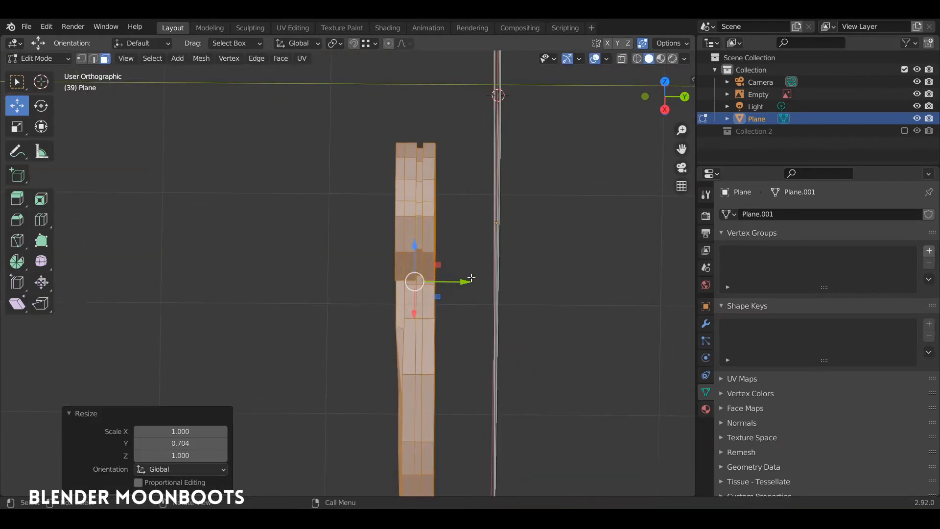
pyautogui.press('KP_7')
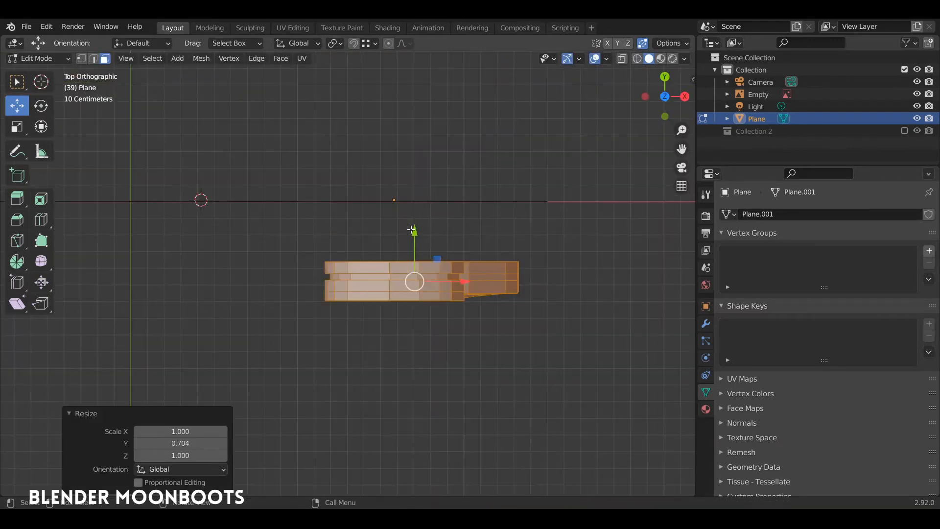
pyautogui.moveTo(414, 225); pyautogui.dragTo(422, 183)
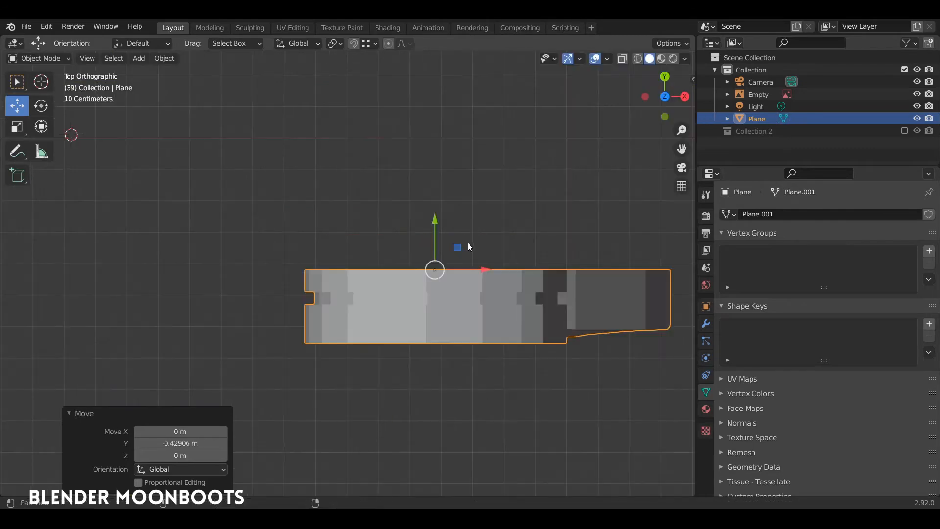
pyautogui.keyDown('shift'); pyautogui.moveTo(467, 244); pyautogui.dragTo(378, 246, button='middle'); pyautogui.keyUp('shift')
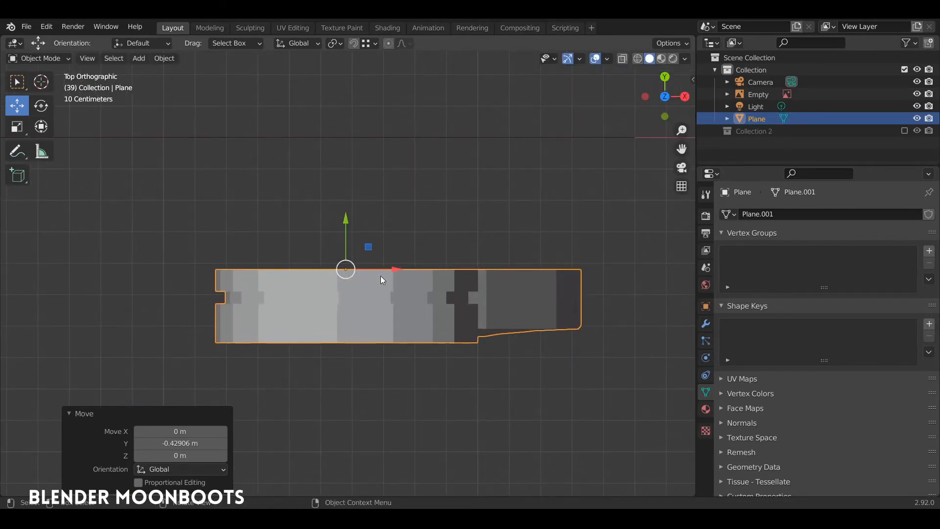
# Select one side face and use Select Similar > Normal to grab all faces facing that way
pyautogui.press('Tab')
pyautogui.moveTo(381, 275); pyautogui.dragTo(379, 192, button='middle')
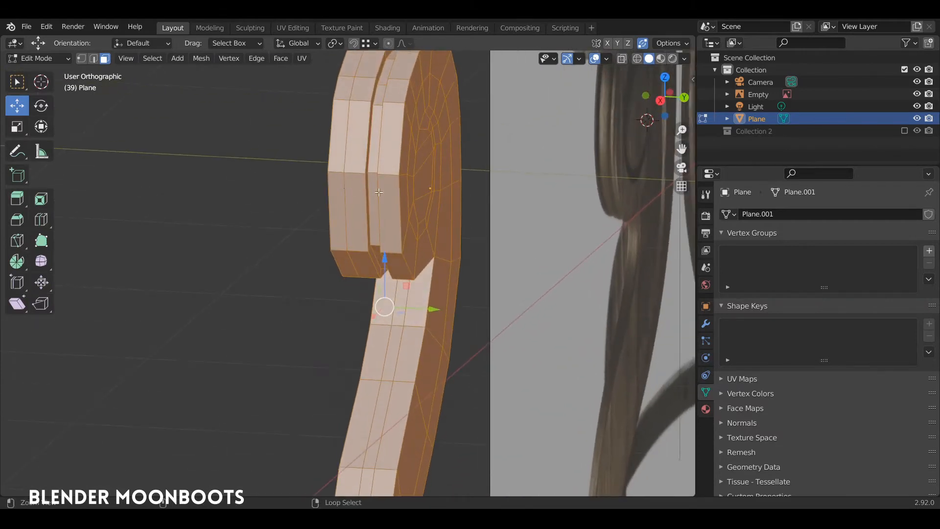
pyautogui.keyDown('alt'); pyautogui.rightClick(409, 221); pyautogui.keyUp('alt')
pyautogui.keyDown('alt'); pyautogui.moveTo(414, 222); pyautogui.dragTo(417, 207); pyautogui.keyUp('alt')
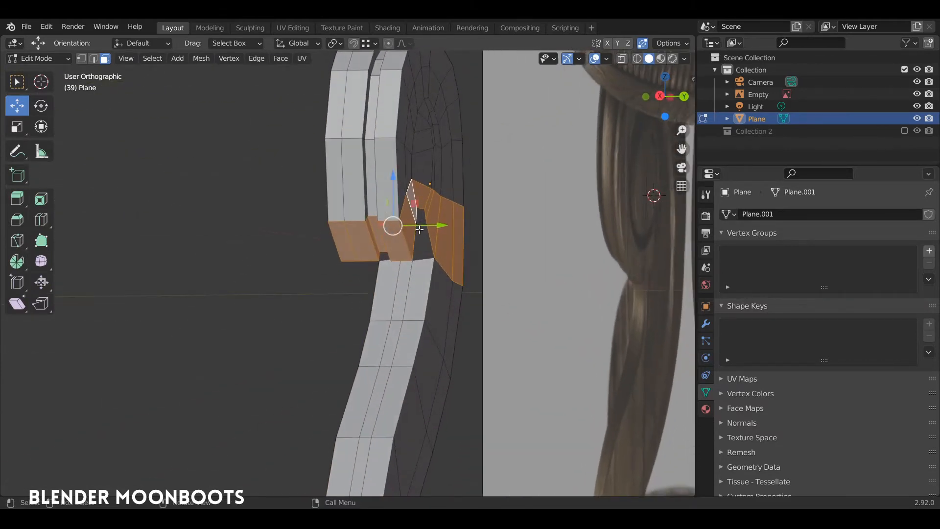
pyautogui.click(422, 241)
pyautogui.moveTo(450, 217); pyautogui.dragTo(441, 244, button='middle')
pyautogui.hotkey('shift', 'g')
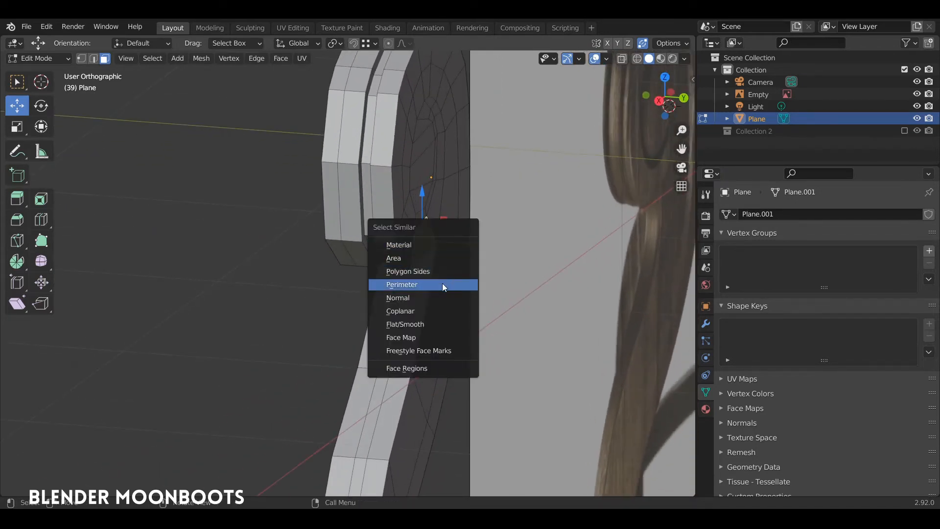
pyautogui.click(435, 297)
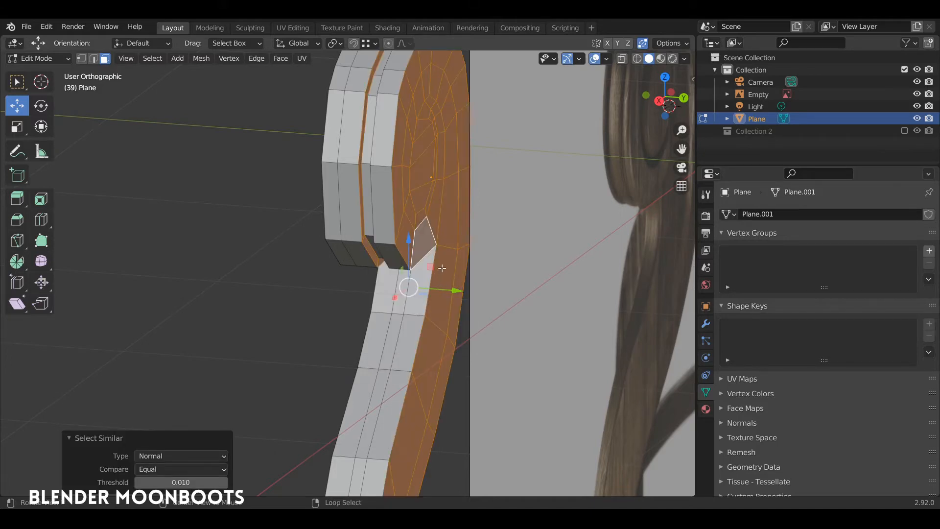
pyautogui.moveTo(441, 269); pyautogui.dragTo(341, 115, button='middle')
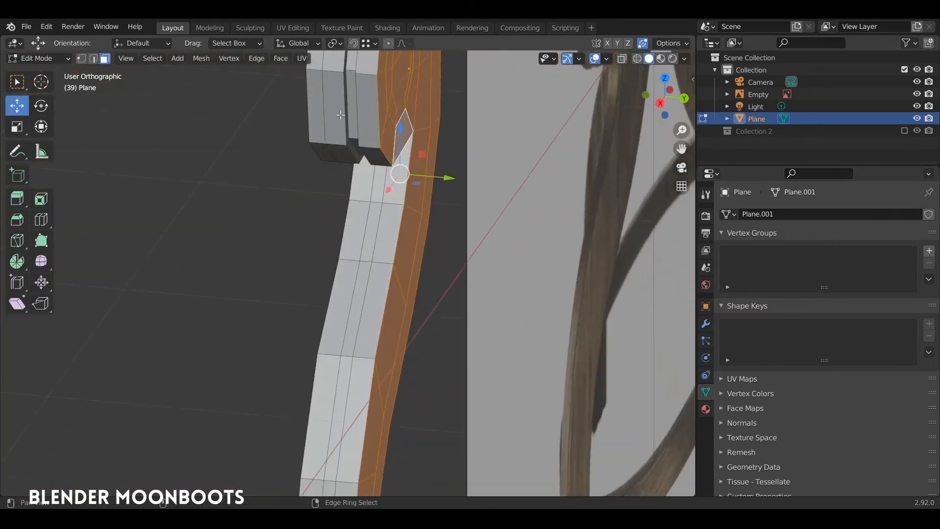
pyautogui.scroll(-2, 341, 115)
# Delete the selected half and Symmetrize the mesh from -Y to +Y
pyautogui.press('x')
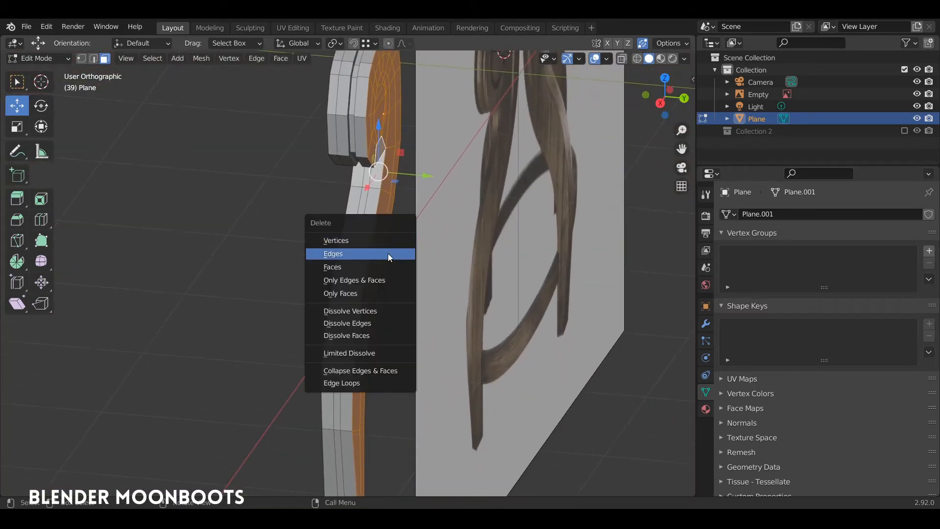
pyautogui.click(387, 253)
pyautogui.moveTo(388, 254); pyautogui.dragTo(395, 273, button='middle')
pyautogui.press('a')
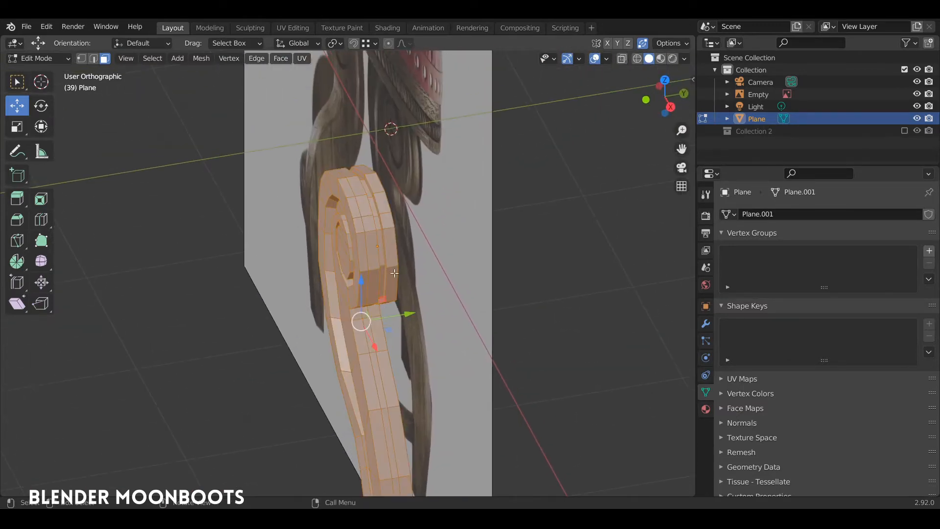
pyautogui.click(202, 59)
pyautogui.click(233, 229)
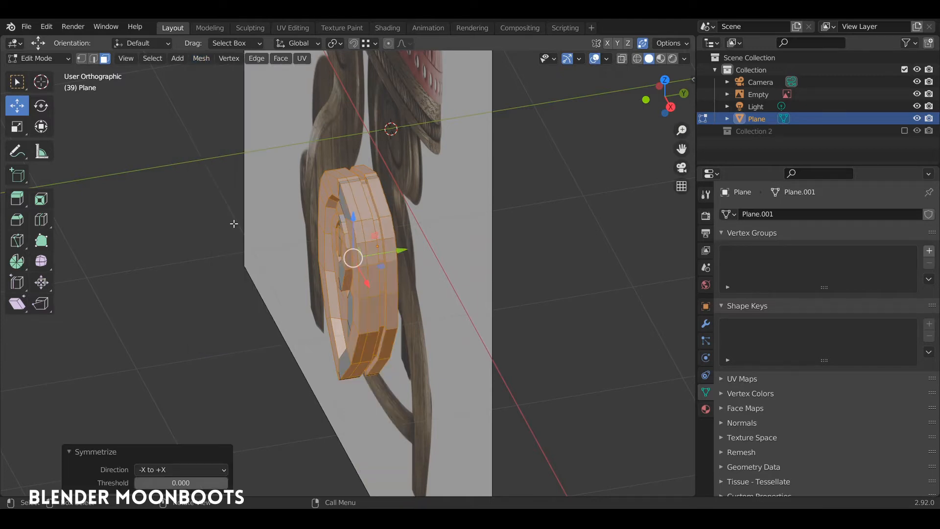
pyautogui.click(166, 470)
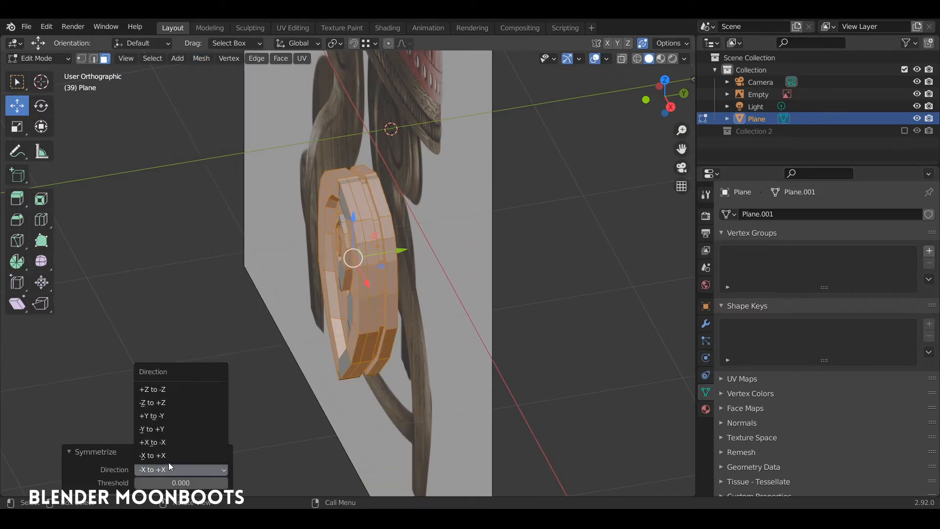
pyautogui.click(181, 429)
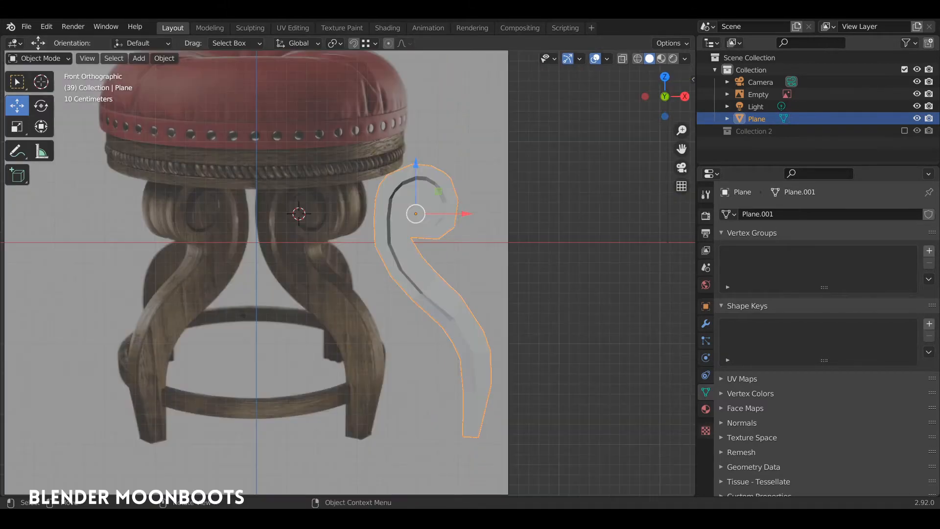
# Set the reference image Empty's Side to Front, check it hides from behind, then reselect the leg
pyautogui.click(283, 219)
pyautogui.moveTo(283, 219); pyautogui.dragTo(158, 245, button='middle')
pyautogui.moveTo(230, 259); pyautogui.dragTo(525, 233, button='middle')
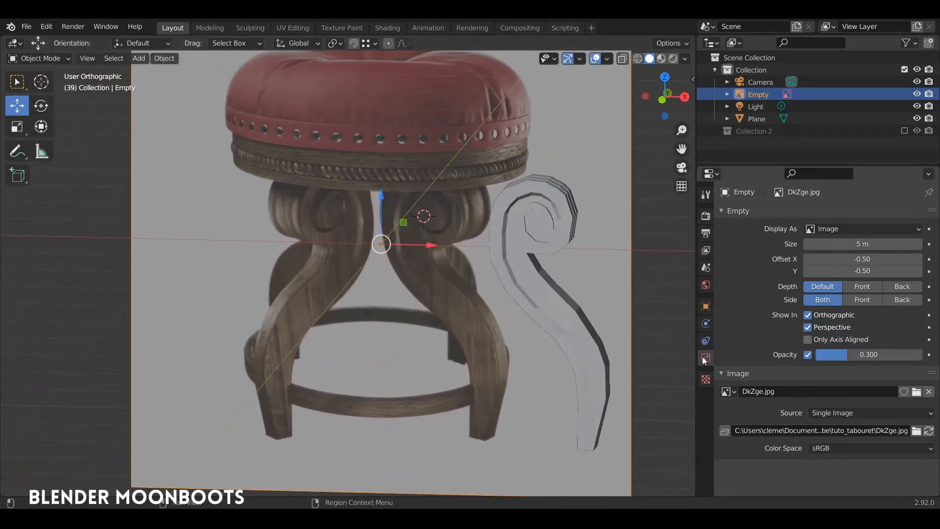
pyautogui.click(860, 300)
pyautogui.moveTo(623, 264)
pyautogui.mouseDown(button='middle')
pyautogui.moveTo(442, 286)
pyautogui.moveTo(550, 287)
pyautogui.moveTo(636, 272)
pyautogui.mouseUp(button='middle')
pyautogui.moveTo(578, 302); pyautogui.dragTo(455, 278, button='middle')
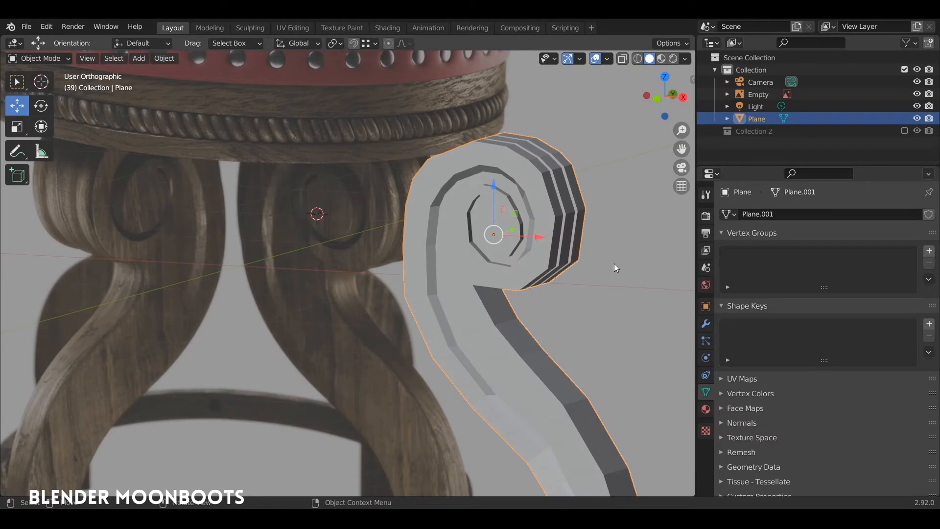
pyautogui.click(706, 324)
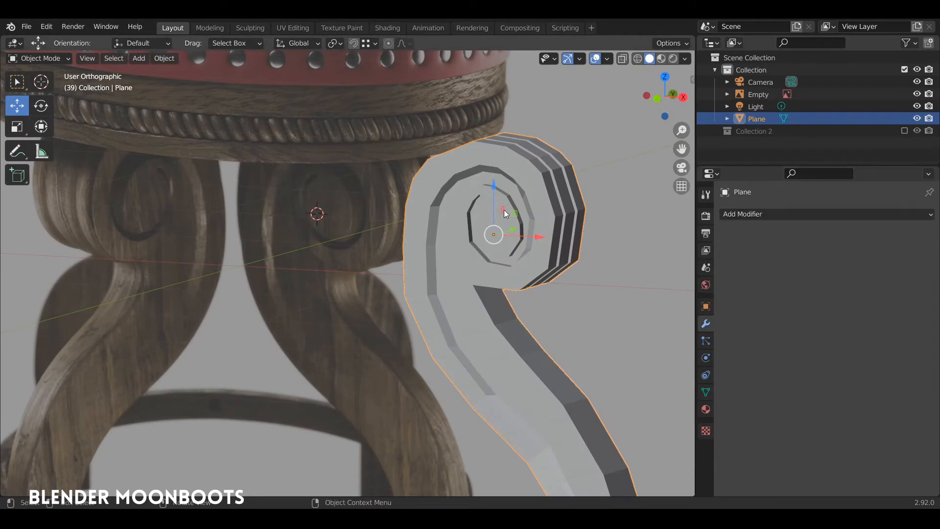
# Add a Subdivision Surface modifier to the leg with Levels Viewport set to 2
pyautogui.click(757, 215)
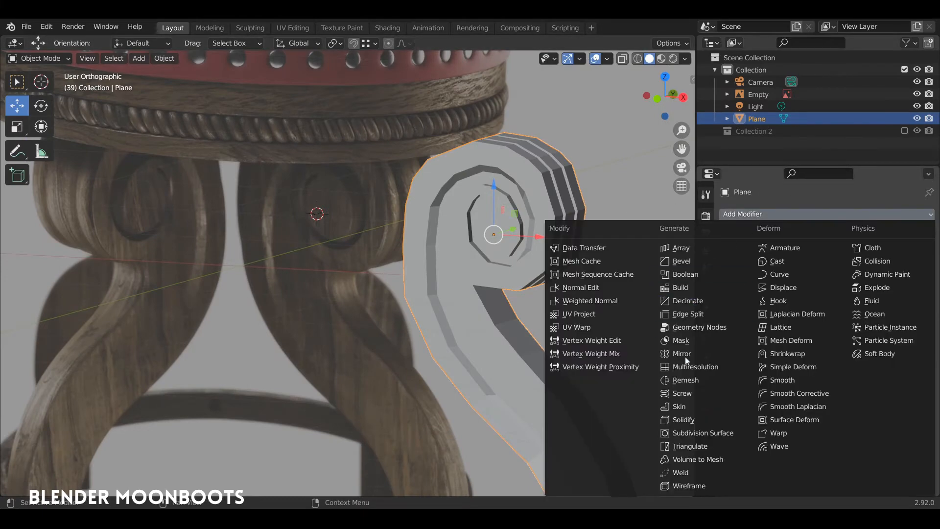
pyautogui.click(698, 433)
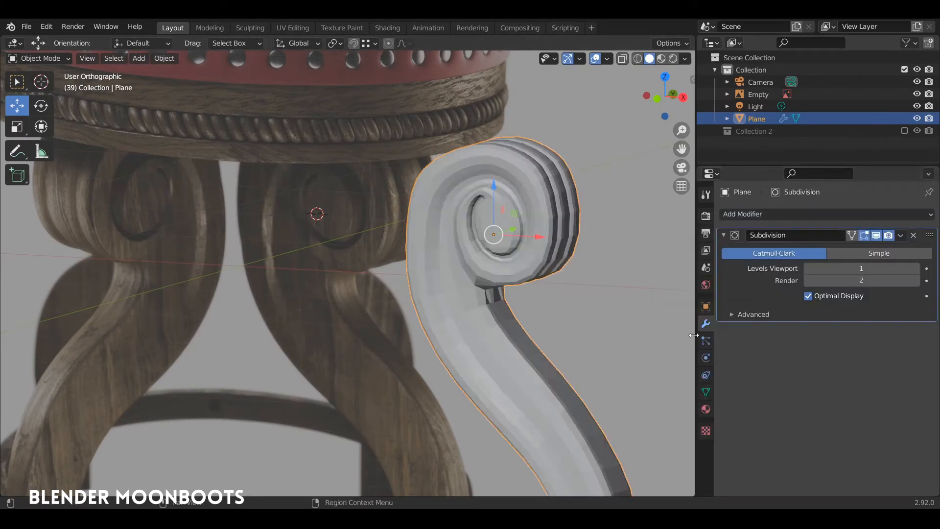
pyautogui.click(916, 268)
pyautogui.moveTo(448, 290)
pyautogui.mouseDown(button='middle')
pyautogui.moveTo(475, 284)
pyautogui.moveTo(458, 280)
pyautogui.mouseUp(button='middle')
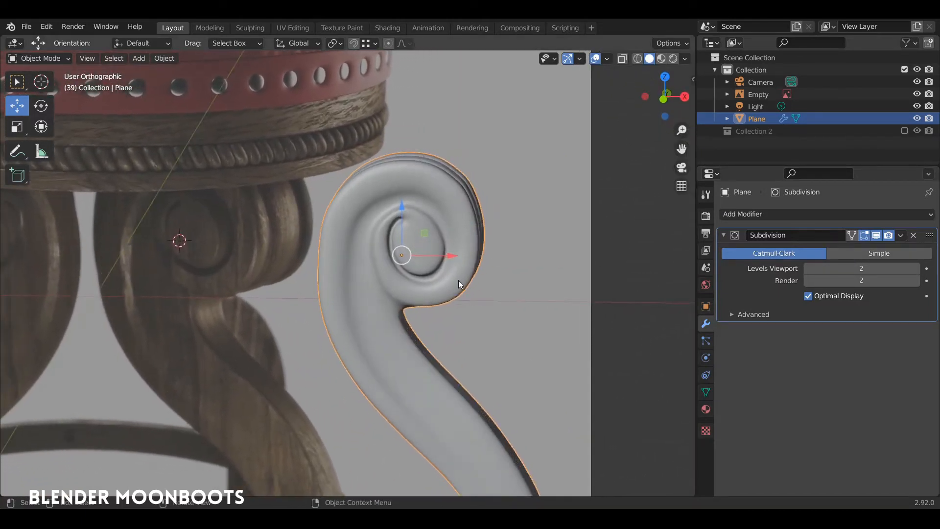
pyautogui.press('KP_1')
pyautogui.scroll(3, 459, 245)
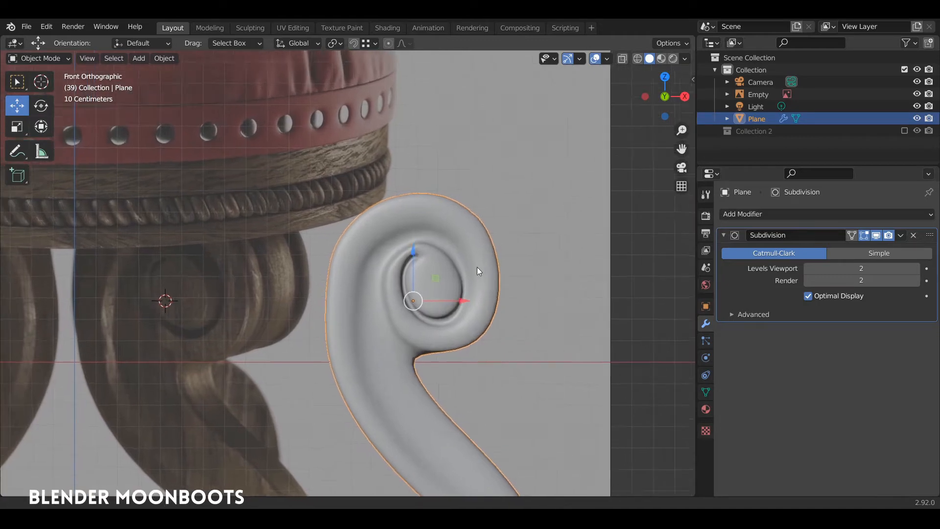
# Reselect the leg and enter Edit Mode with all geometry deselected, viewed at an angle
pyautogui.hotkey('alt', 'a')
pyautogui.click(453, 250)
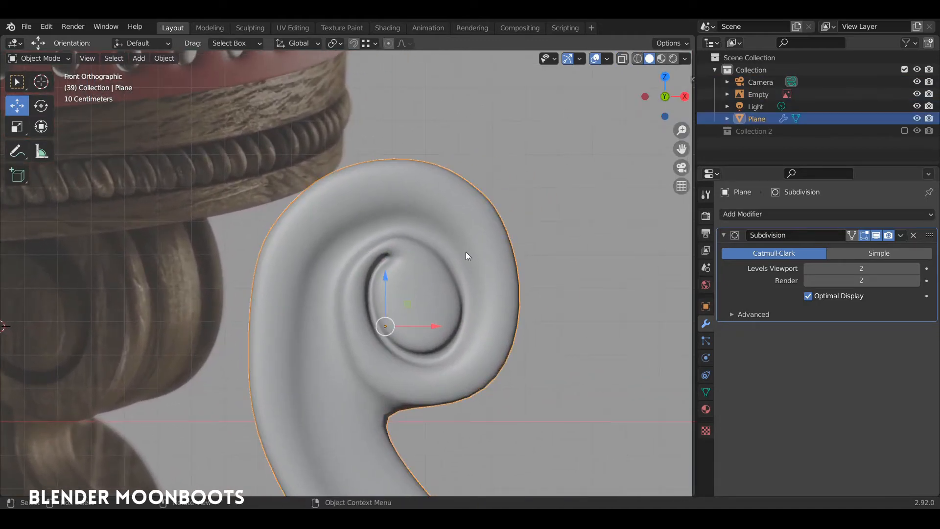
pyautogui.press('Tab')
pyautogui.press('a')
pyautogui.hotkey('alt', 'z')
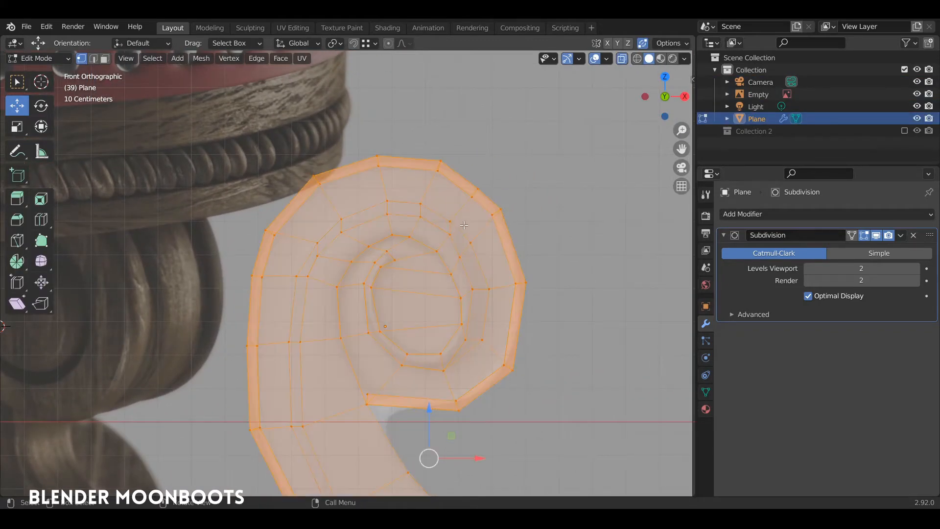
pyautogui.hotkey('alt', 'a')
pyautogui.hotkey('alt', 'z')
pyautogui.scroll(-3, 457, 230)
pyautogui.moveTo(441, 243); pyautogui.dragTo(395, 339, button='middle')
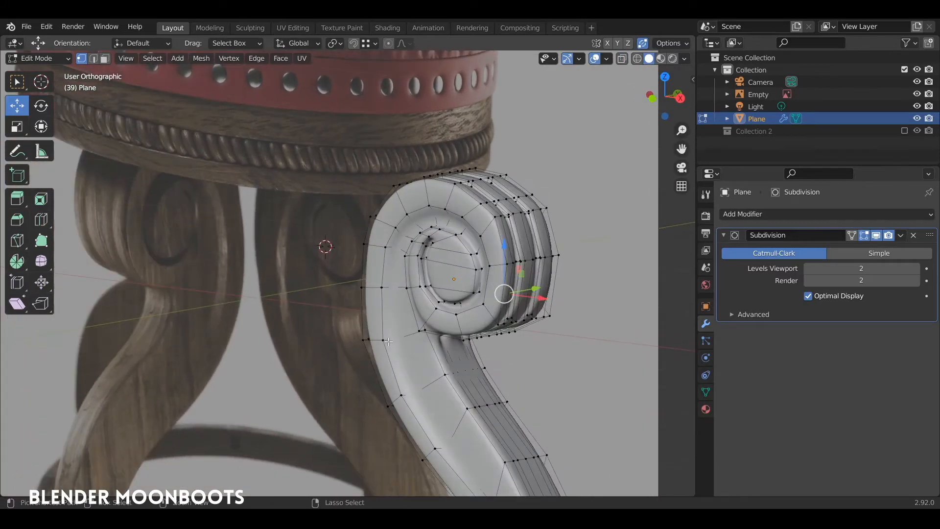
# Add two loop cuts slid close to the scroll's rim to keep its edges crisp
pyautogui.hotkey('ctrl', 'r')
pyautogui.click(389, 342)
pyautogui.click(384, 341)
pyautogui.click(385, 338)
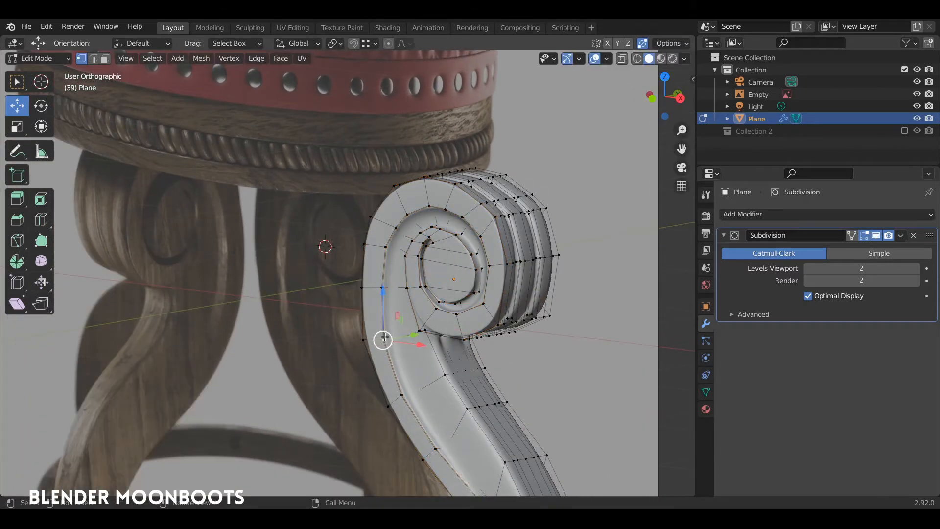
pyautogui.hotkey('ctrl', 'r')
pyautogui.click(389, 336)
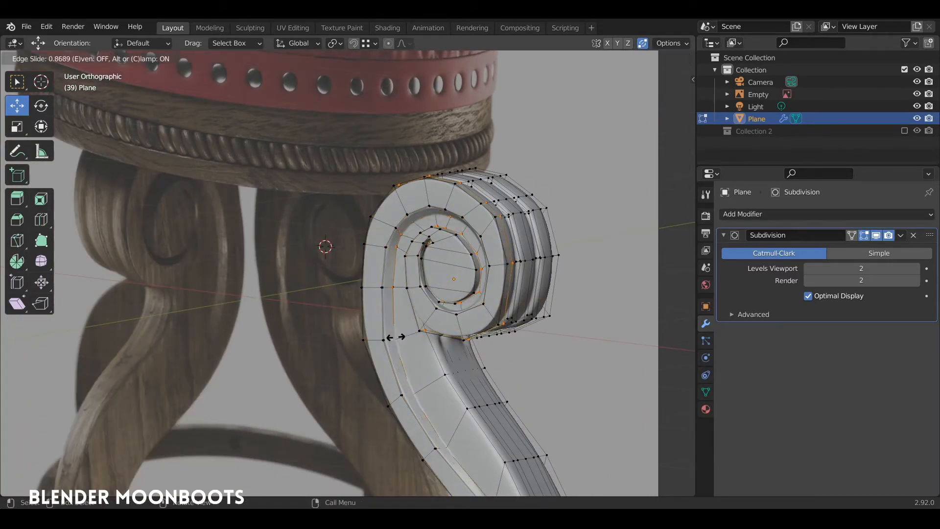
pyautogui.click(395, 337)
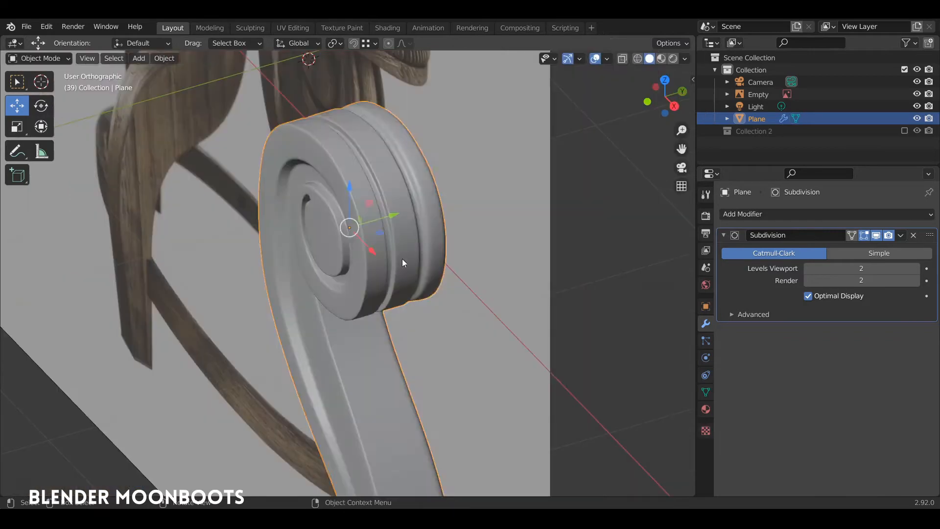
# Symmetrize the whole leg mesh from -Y to +Y to restore its mirror symmetry
pyautogui.press('Tab')
pyautogui.moveTo(417, 232); pyautogui.dragTo(440, 215, button='middle')
pyautogui.press('a')
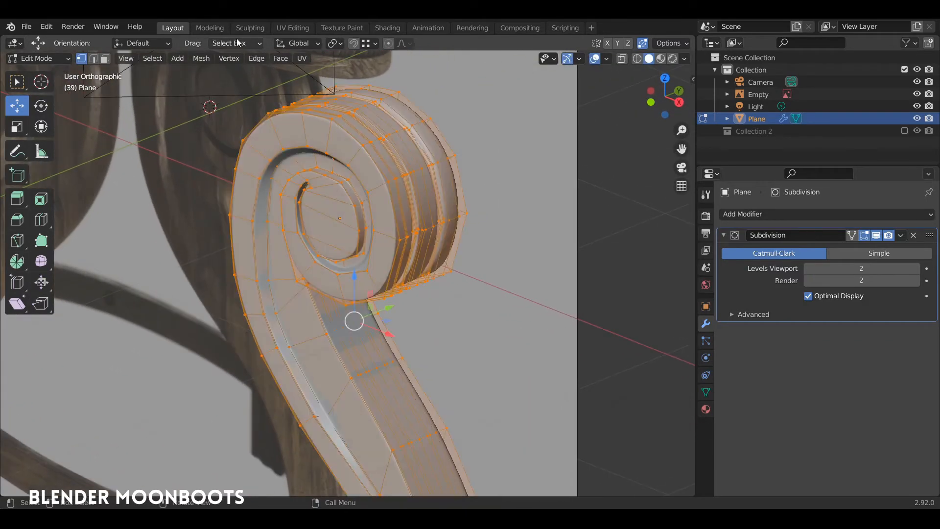
pyautogui.click(201, 58)
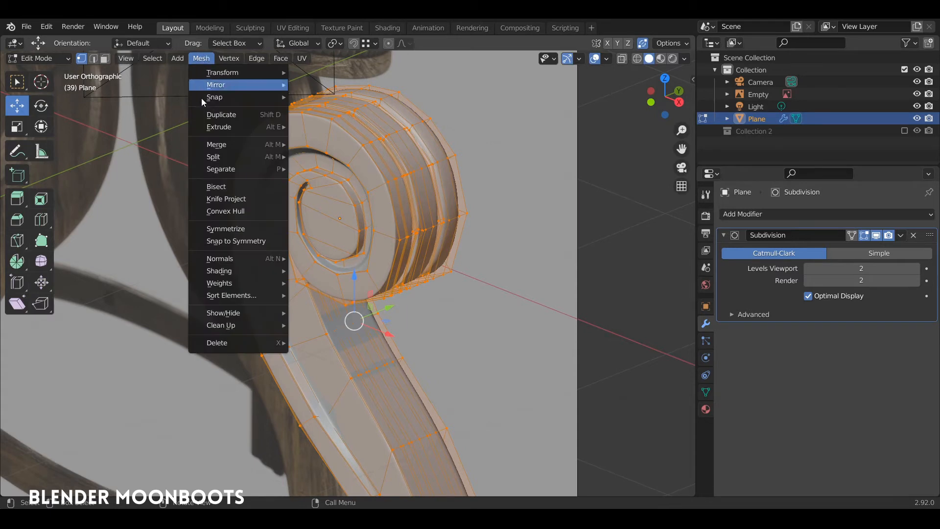
pyautogui.click(242, 231)
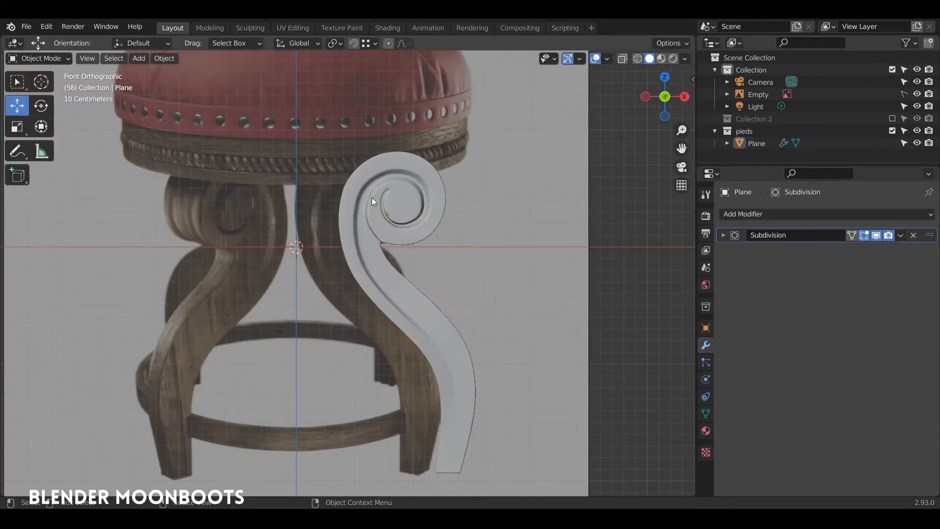
pyautogui.click(372, 199)
pyautogui.moveTo(397, 219); pyautogui.dragTo(354, 240, button='middle')
pyautogui.scroll(6, 399, 194)
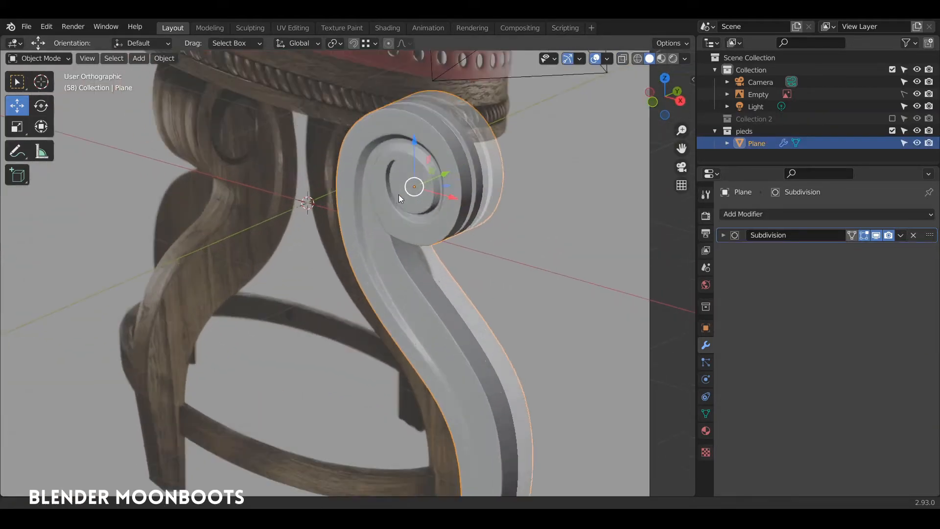
# Return to Object Mode and view the smoothed leg from the front
pyautogui.press('Tab')
pyautogui.keyDown('shift'); pyautogui.moveTo(421, 94); pyautogui.dragTo(494, 147, button='middle'); pyautogui.keyUp('shift')
pyautogui.scroll(-5, 489, 150)
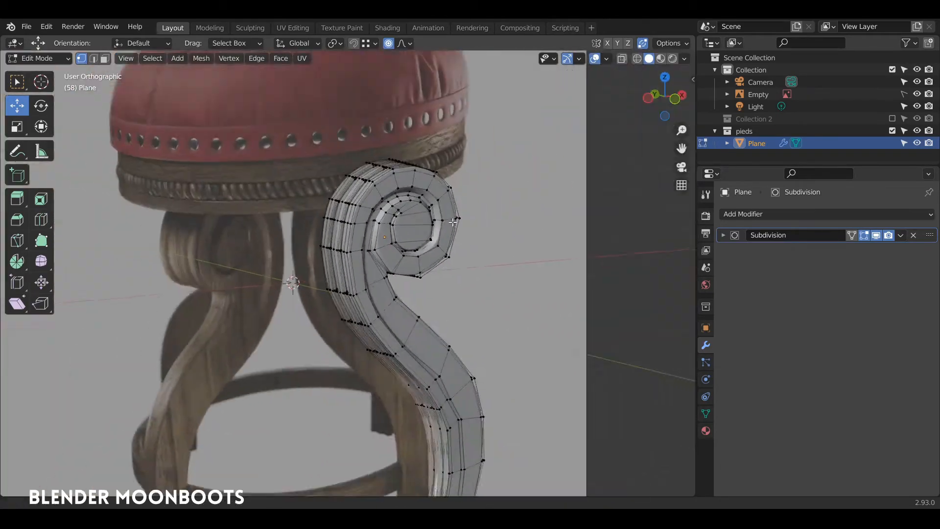
pyautogui.moveTo(434, 209); pyautogui.dragTo(399, 190, button='middle')
pyautogui.press('KP_1')
pyautogui.press('Tab')
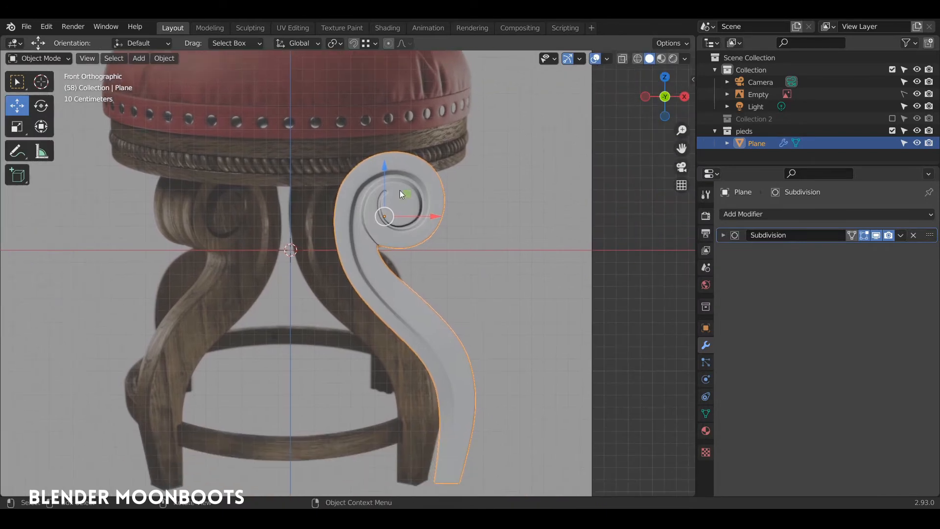
# Reset the leg's location, then move it 0.64122 m in X and 0.26785 m in Z
pyautogui.hotkey('alt', 'g')
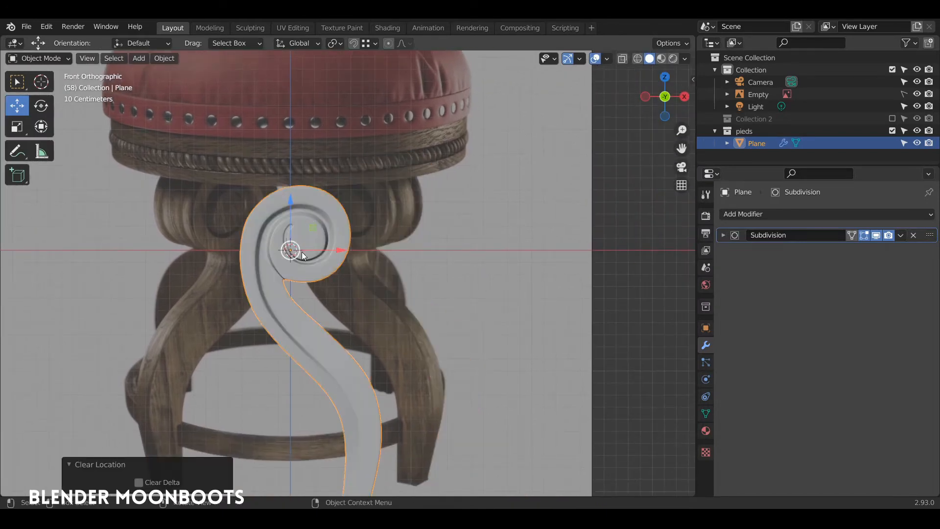
pyautogui.press('g')
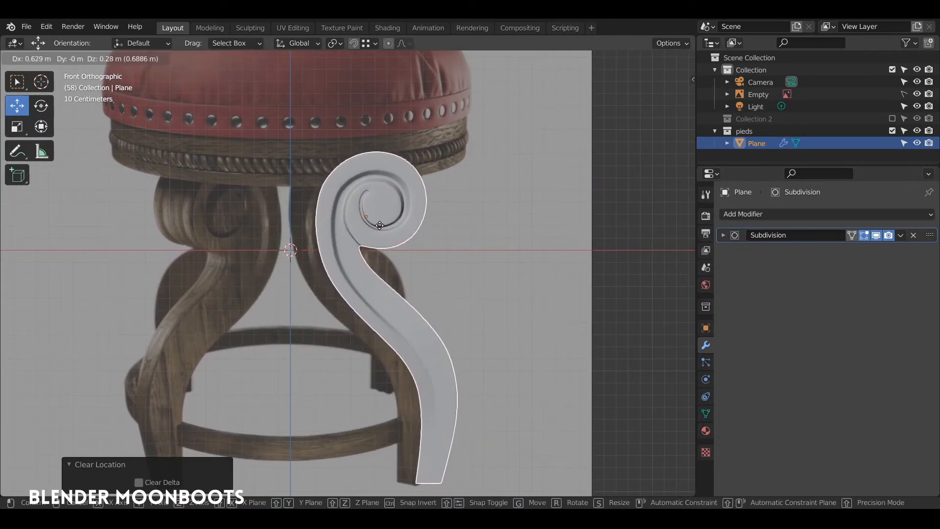
pyautogui.click(382, 229)
pyautogui.scroll(-6, 384, 266)
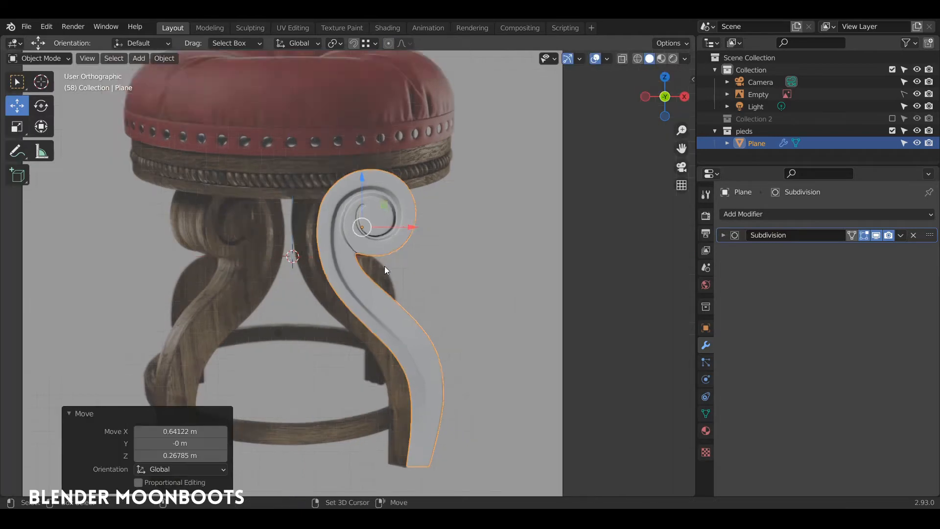
pyautogui.scroll(6, 365, 251)
pyautogui.scroll(1, 376, 199)
pyautogui.click(368, 368)
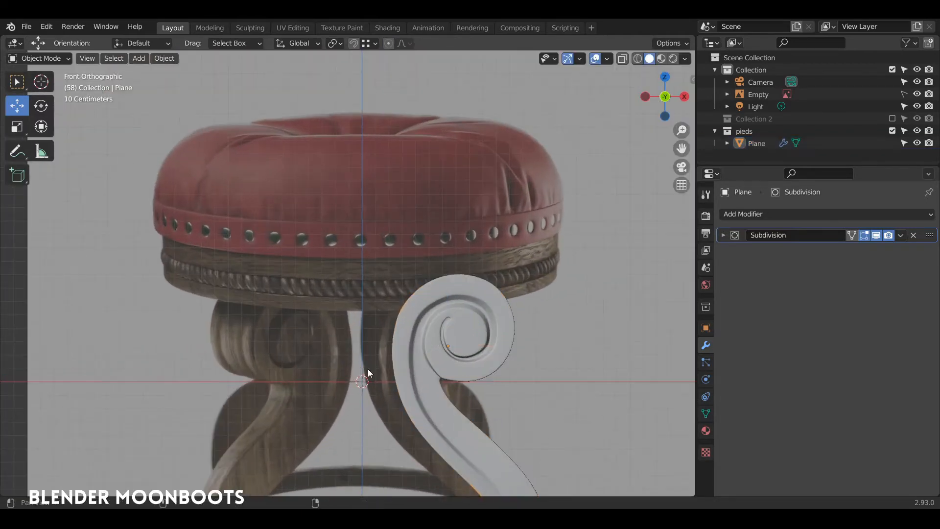
pyautogui.keyDown('shift'); pyautogui.moveTo(371, 355); pyautogui.dragTo(353, 227, button='middle'); pyautogui.keyUp('shift')
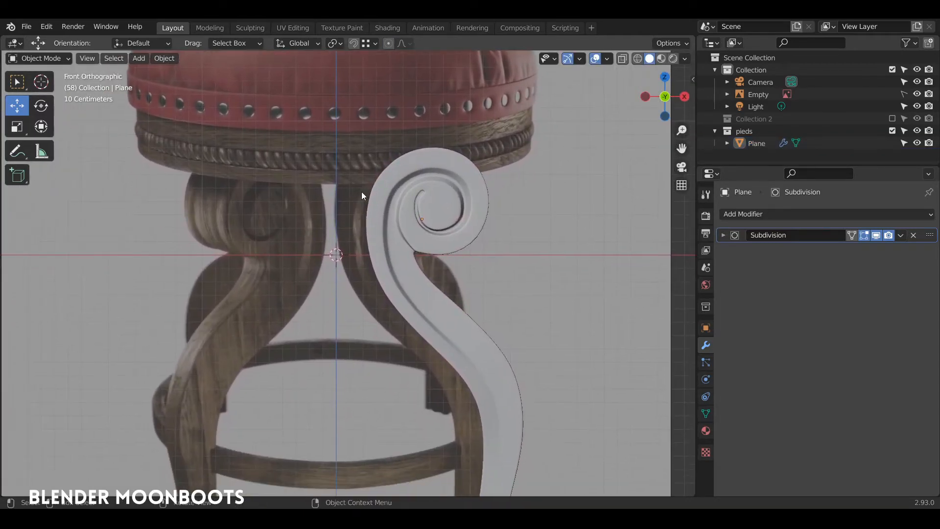
# Set the Transform Pivot Point to 3D Cursor and reselect the scroll leg
pyautogui.click(338, 43)
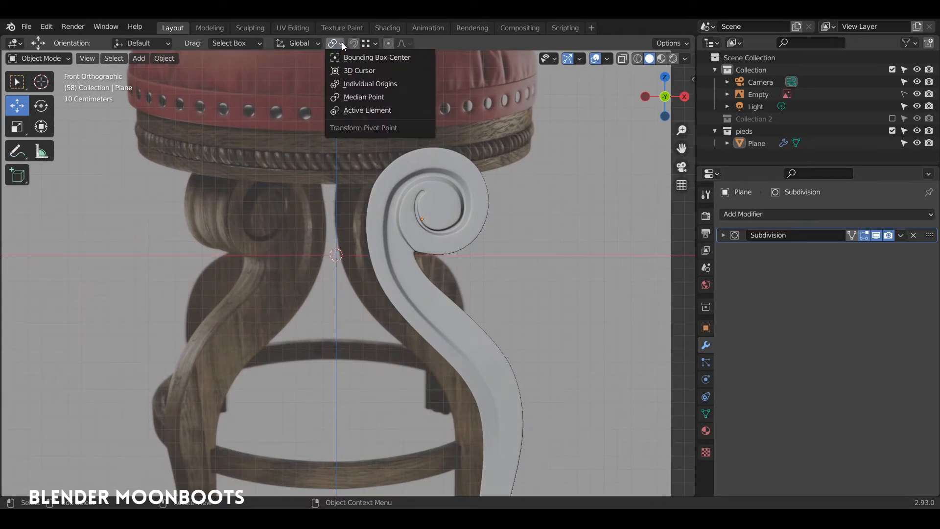
pyautogui.click(365, 72)
pyautogui.moveTo(377, 186); pyautogui.dragTo(415, 140, button='middle')
pyautogui.click(405, 206)
pyautogui.press('KP_1')
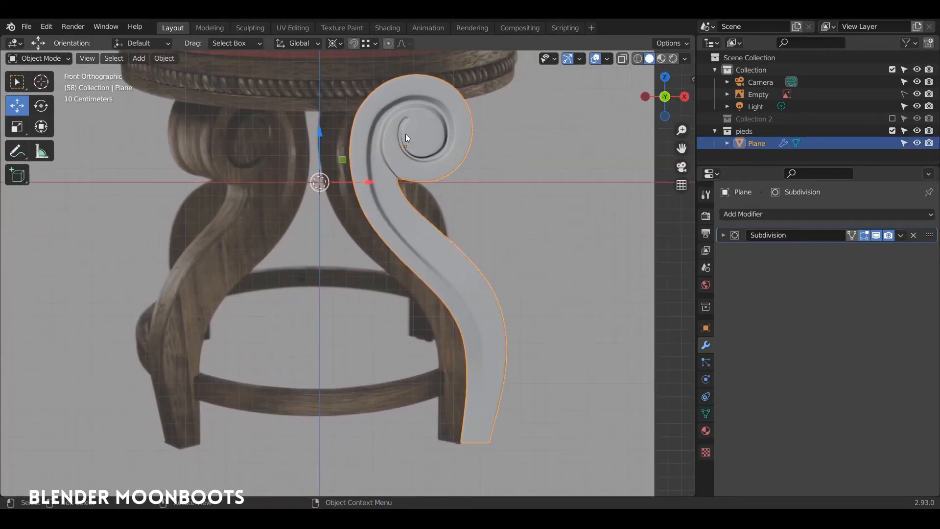
# Make three linked copies of the leg, each rotated a further 90° about Z around the cursor
pyautogui.hotkey('alt', 'd')
pyautogui.press('Escape')
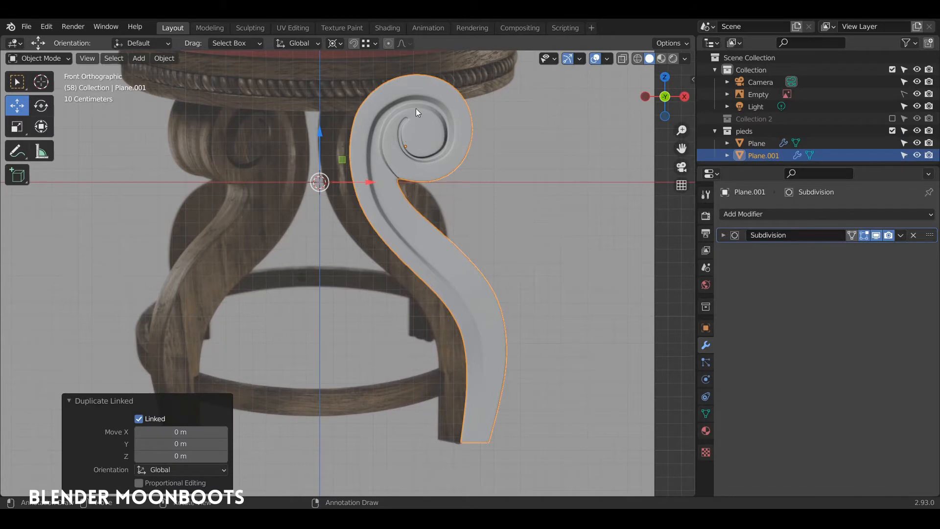
pyautogui.moveTo(405, 196); pyautogui.dragTo(406, 221, button='middle')
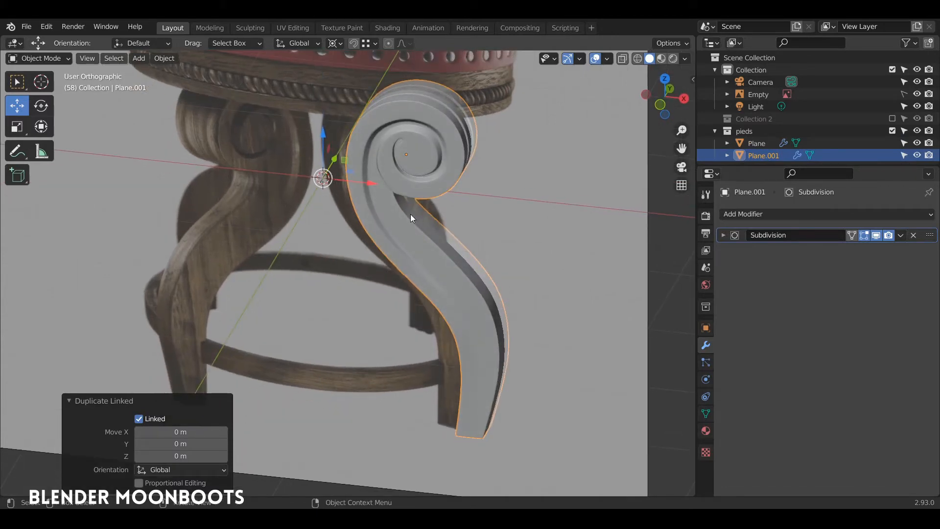
pyautogui.write('rz90')
pyautogui.press('Return')
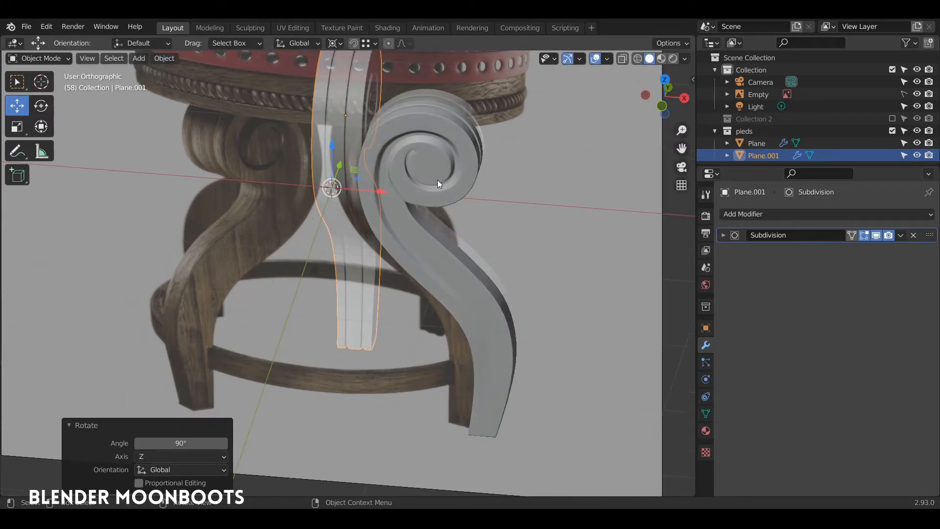
pyautogui.hotkey('alt', 'd')
pyautogui.press('Escape')
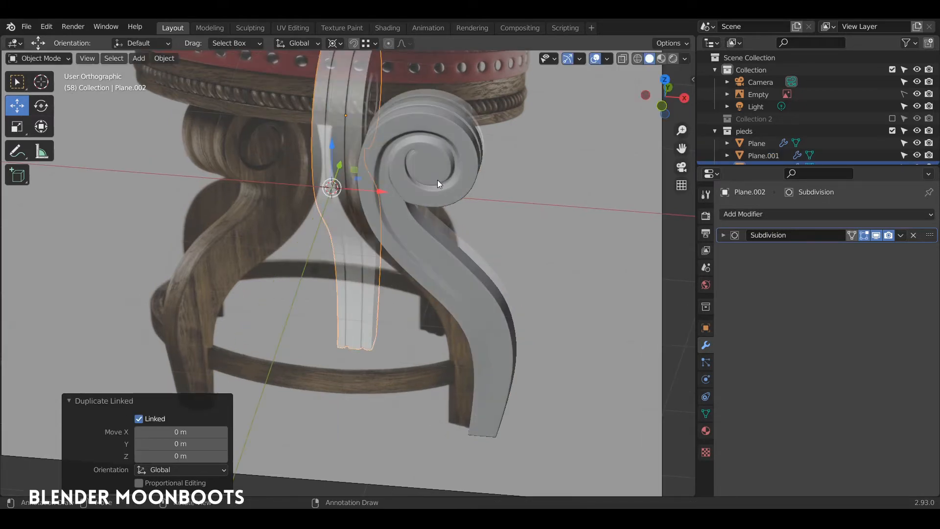
pyautogui.write('rz90')
pyautogui.press('Return')
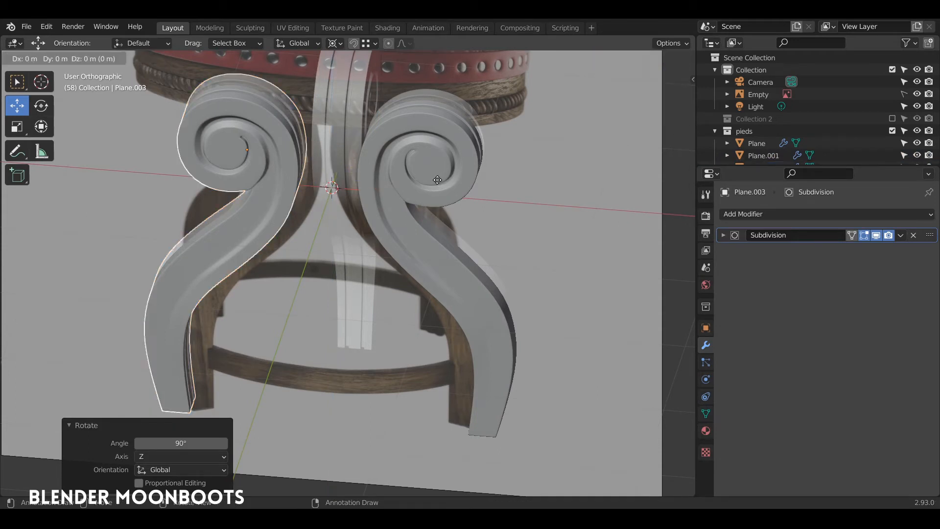
pyautogui.hotkey('alt', 'd')
pyautogui.write('rz90')
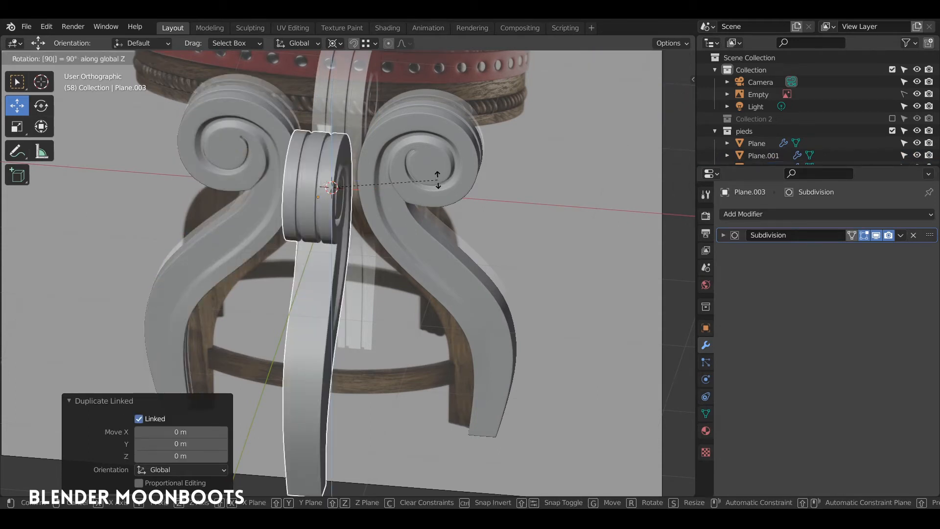
pyautogui.press('Return')
# Inspect the four legs around the stool and select two of the legs
pyautogui.moveTo(436, 180); pyautogui.dragTo(425, 202, button='middle')
pyautogui.moveTo(401, 167); pyautogui.dragTo(422, 206, button='middle')
pyautogui.scroll(-2, 400, 184)
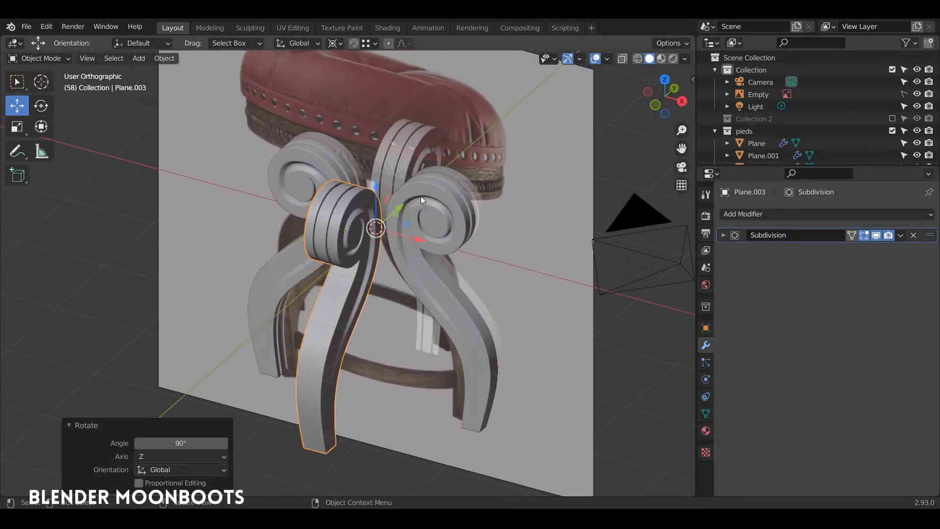
pyautogui.moveTo(384, 134)
pyautogui.keyDown('ctrl'); pyautogui.mouseDown(button='right')
pyautogui.moveTo(359, 268)
pyautogui.moveTo(418, 147)
pyautogui.mouseUp(button='right'); pyautogui.keyUp('ctrl')
pyautogui.moveTo(439, 159); pyautogui.dragTo(426, 161, button='middle')
pyautogui.hotkey('alt', 'a')
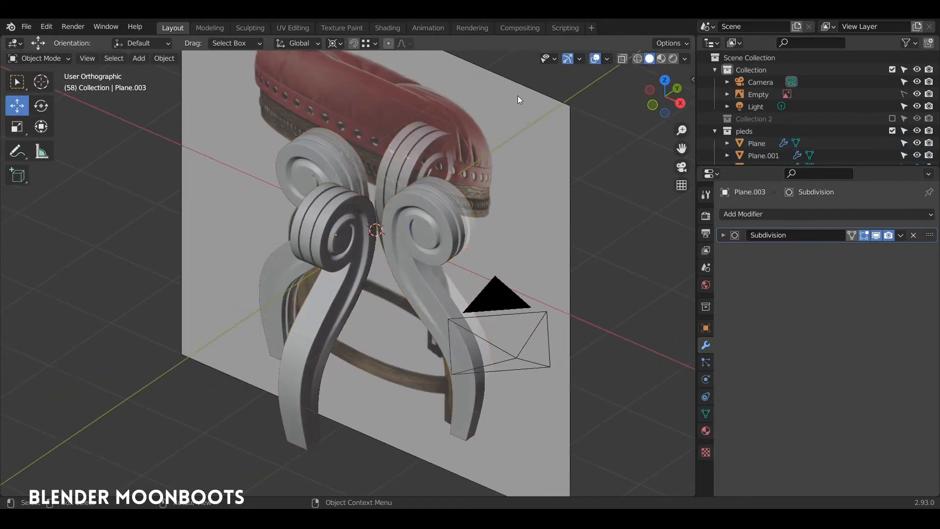
pyautogui.moveTo(539, 104); pyautogui.dragTo(548, 119, button='middle')
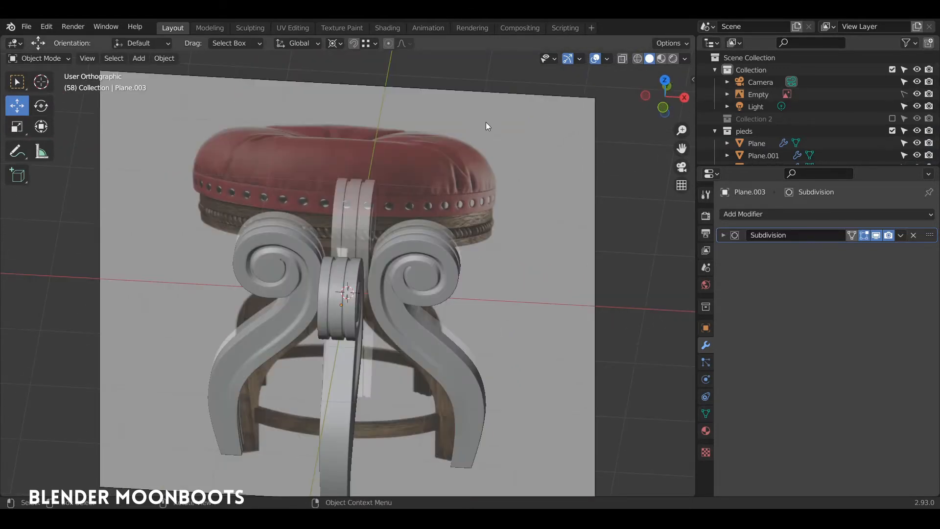
pyautogui.moveTo(510, 145); pyautogui.dragTo(471, 164, button='middle')
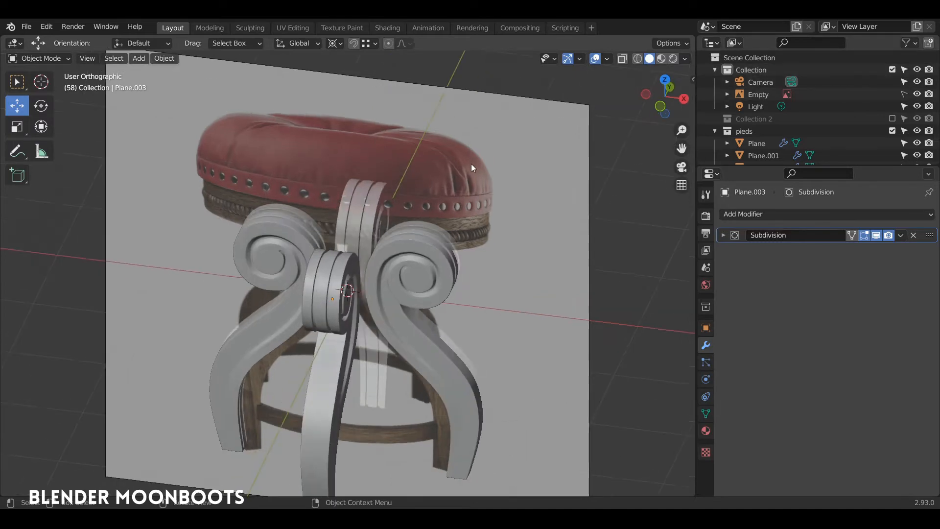
pyautogui.click(424, 236)
pyautogui.keyDown('shift'); pyautogui.click(321, 217); pyautogui.keyUp('shift')
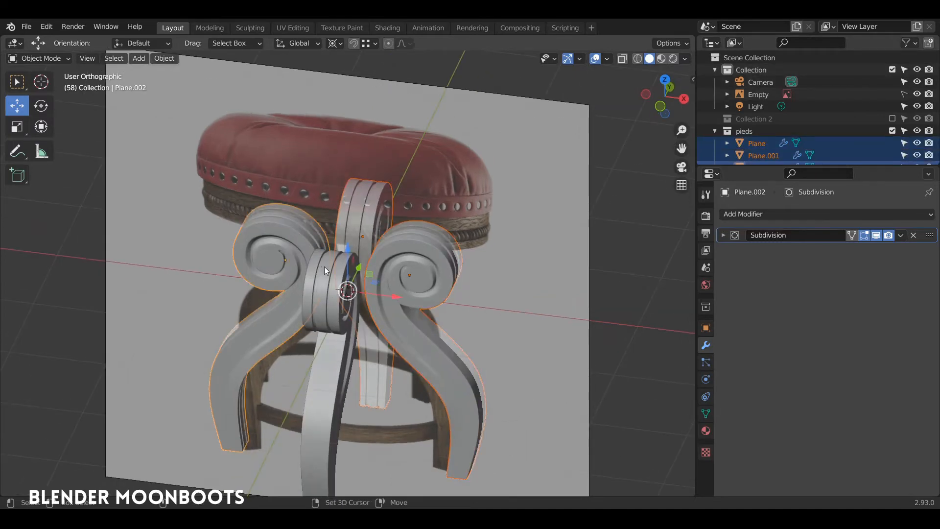
pyautogui.moveTo(324, 267); pyautogui.dragTo(385, 245, button='middle')
# Enable Affect Only Locations and scale the four legs outward by 1.183
pyautogui.scroll(5, 414, 207)
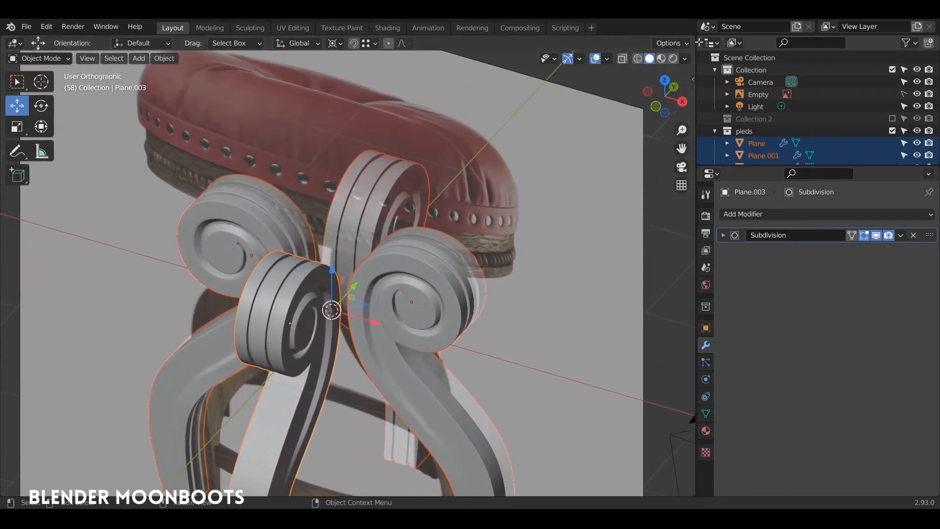
pyautogui.click(690, 45)
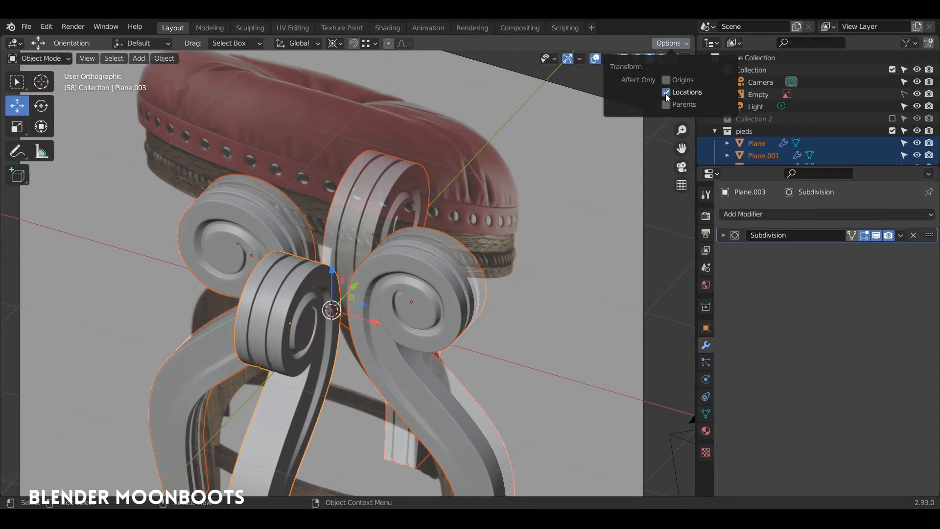
pyautogui.scroll(-6, 535, 168)
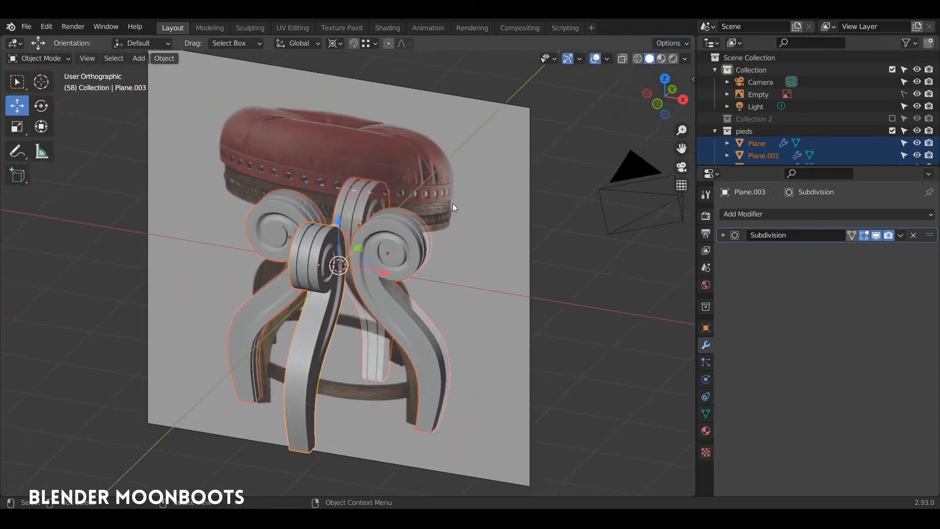
pyautogui.press('s')
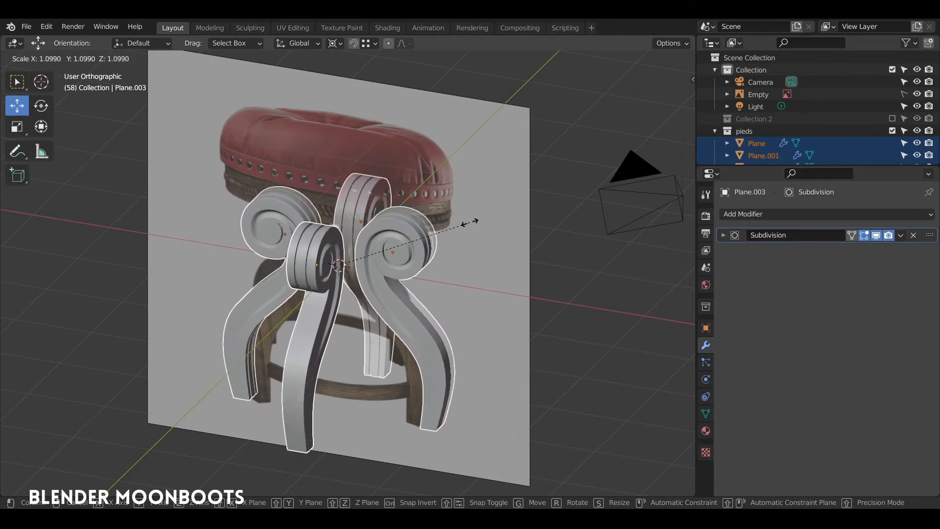
pyautogui.click(478, 219)
pyautogui.moveTo(478, 219); pyautogui.dragTo(613, 75, button='middle')
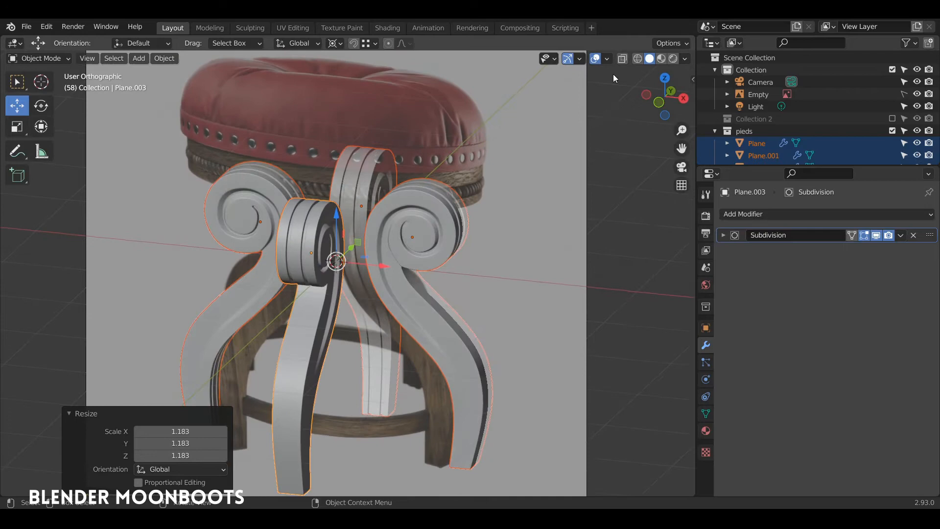
# Turn Affect Only Locations back off and inspect the spread legs
pyautogui.click(674, 43)
pyautogui.click(666, 92)
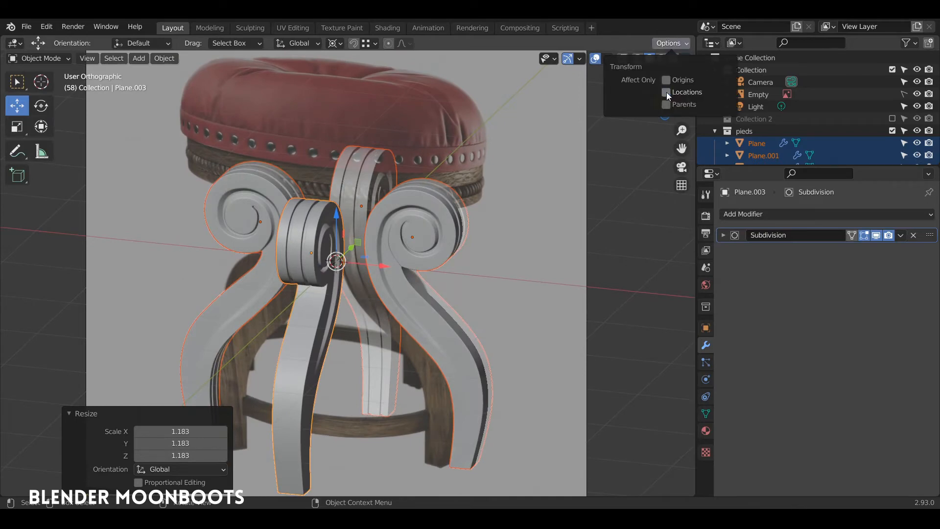
pyautogui.moveTo(431, 226); pyautogui.dragTo(443, 179, button='middle')
pyautogui.scroll(5, 401, 261)
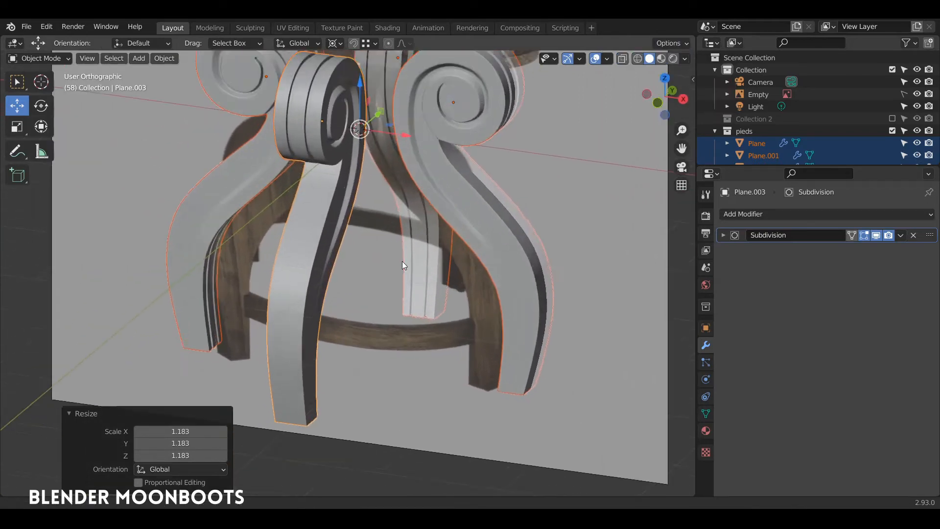
pyautogui.keyDown('shift'); pyautogui.moveTo(414, 254); pyautogui.dragTo(412, 165, button='middle'); pyautogui.keyUp('shift')
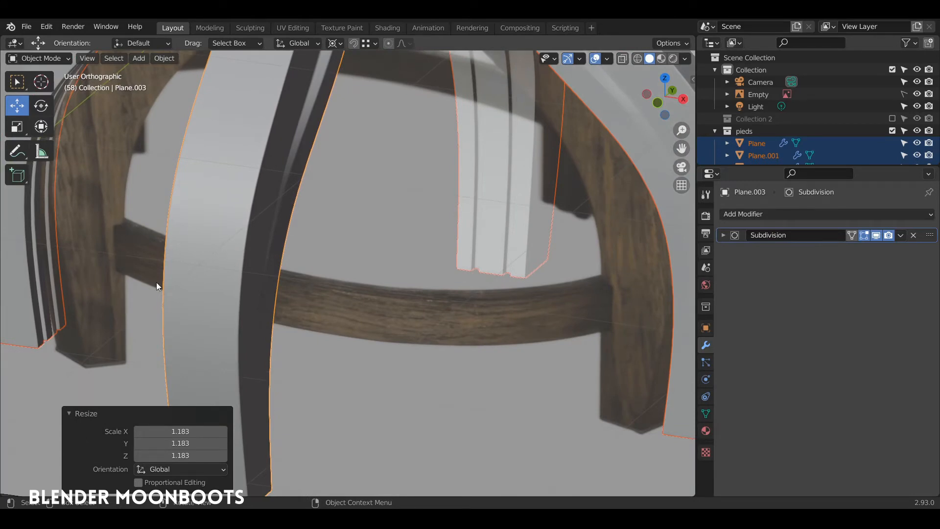
pyautogui.scroll(-6, 504, 232)
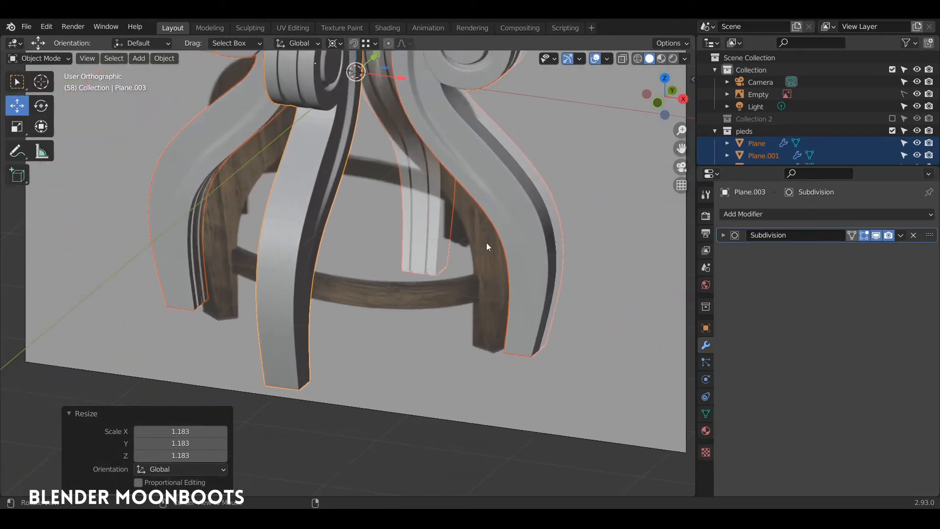
# Add a circle mesh with 16 vertices
pyautogui.moveTo(409, 211); pyautogui.dragTo(391, 210, button='middle')
pyautogui.hotkey('shift', 'a')
pyautogui.moveTo(378, 217)
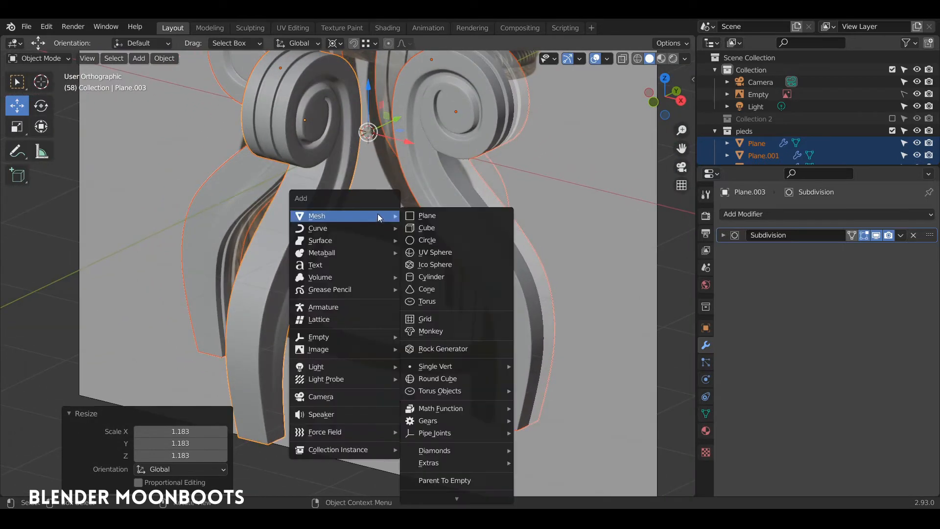
pyautogui.click(444, 239)
pyautogui.moveTo(166, 356); pyautogui.dragTo(160, 357)
pyautogui.click(166, 355)
pyautogui.write('16')
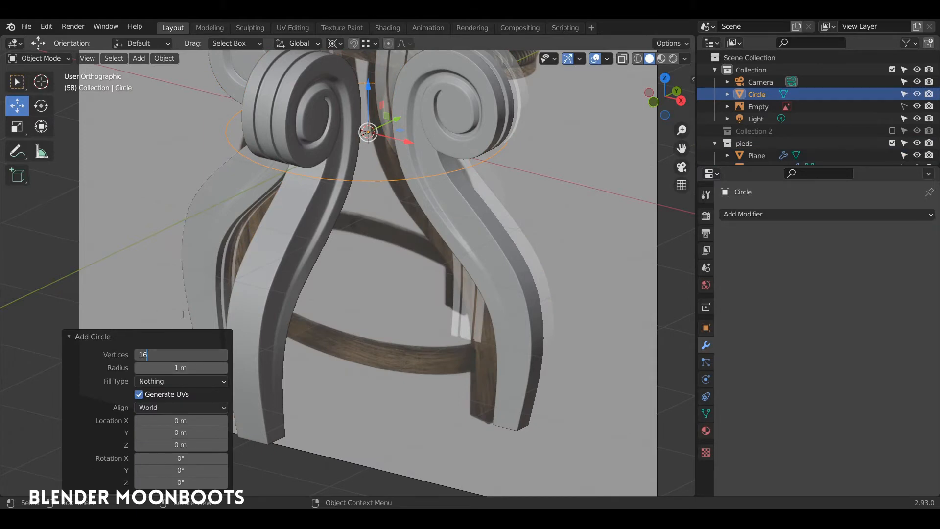
pyautogui.press('Return')
# Lower the circle to stretcher height and enter Edit Mode on it
pyautogui.scroll(-2, 182, 313)
pyautogui.moveTo(363, 154); pyautogui.dragTo(374, 275)
pyautogui.moveTo(375, 274); pyautogui.dragTo(436, 266, button='middle')
pyautogui.press('Tab')
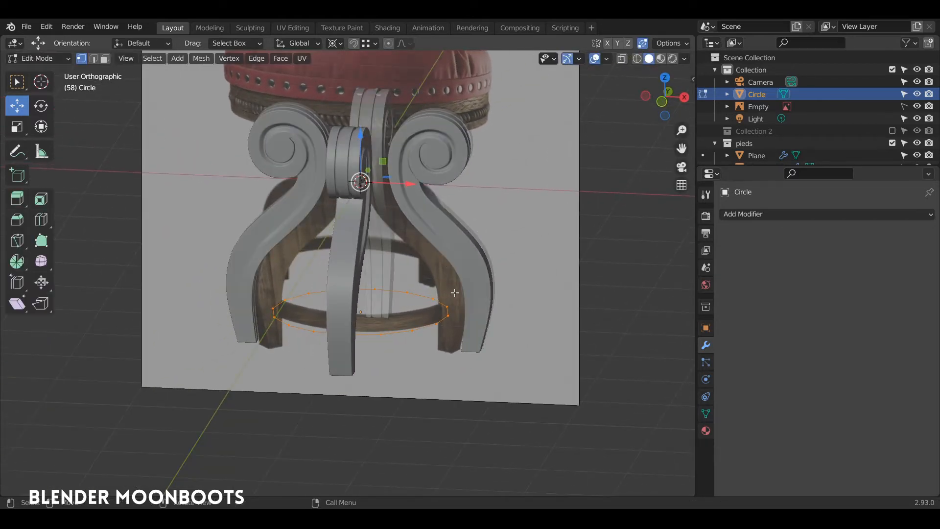
pyautogui.press('s')
pyautogui.click(470, 283)
pyautogui.hotkey('ctrl', 'z')
# Scale the ring by 1.298 around its median point and extrude it 0.19662 m up Z
pyautogui.click(336, 43)
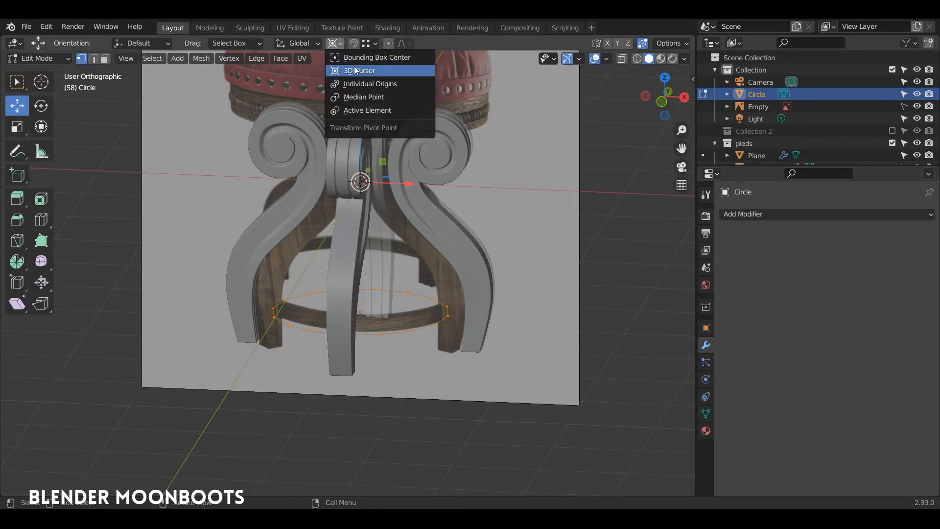
pyautogui.click(383, 100)
pyautogui.moveTo(427, 251); pyautogui.dragTo(433, 241, button='middle')
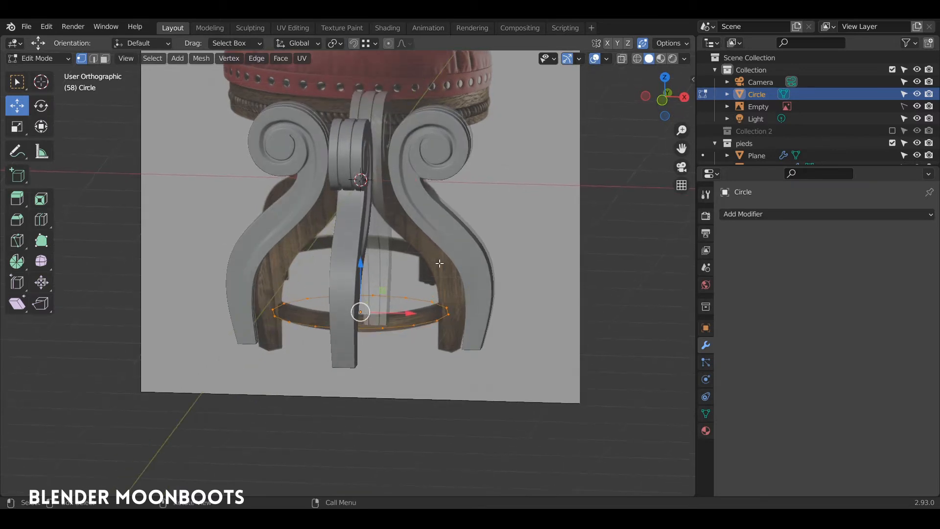
pyautogui.press('s')
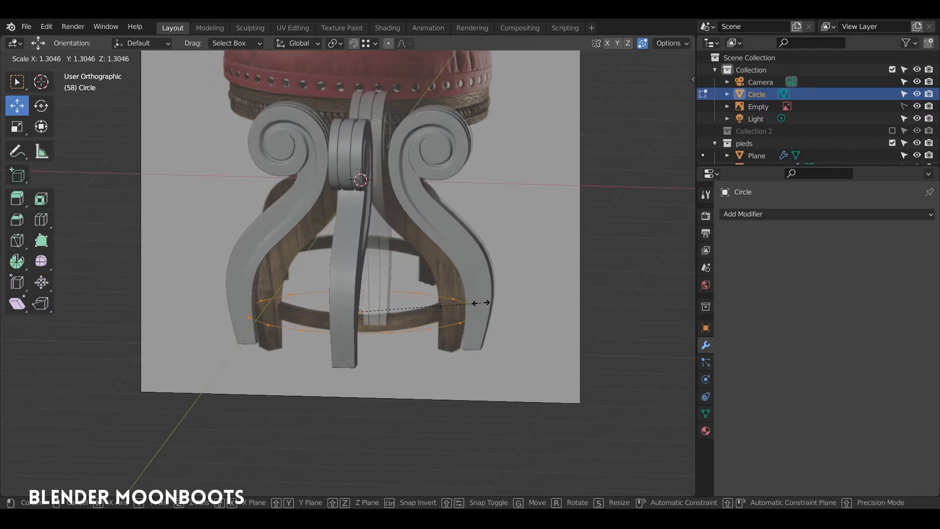
pyautogui.click(479, 304)
pyautogui.press('e')
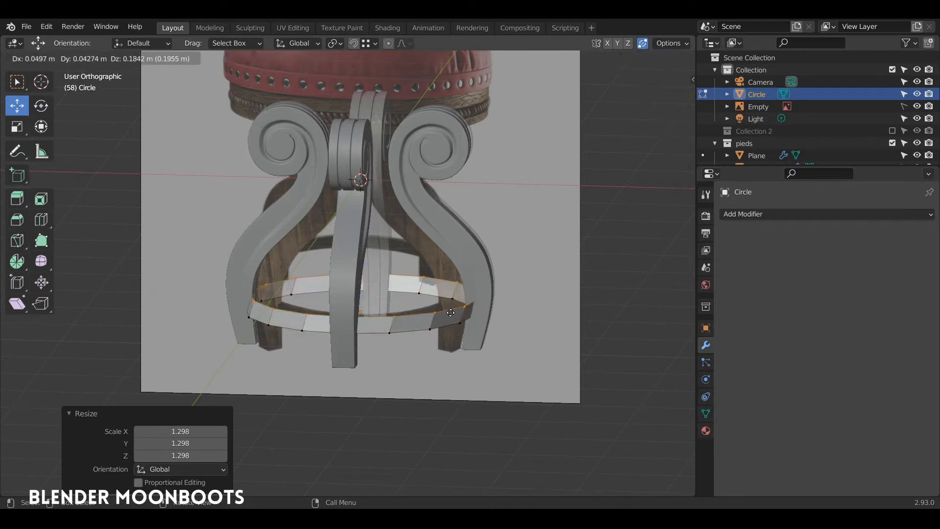
pyautogui.press('z')
pyautogui.click(444, 313)
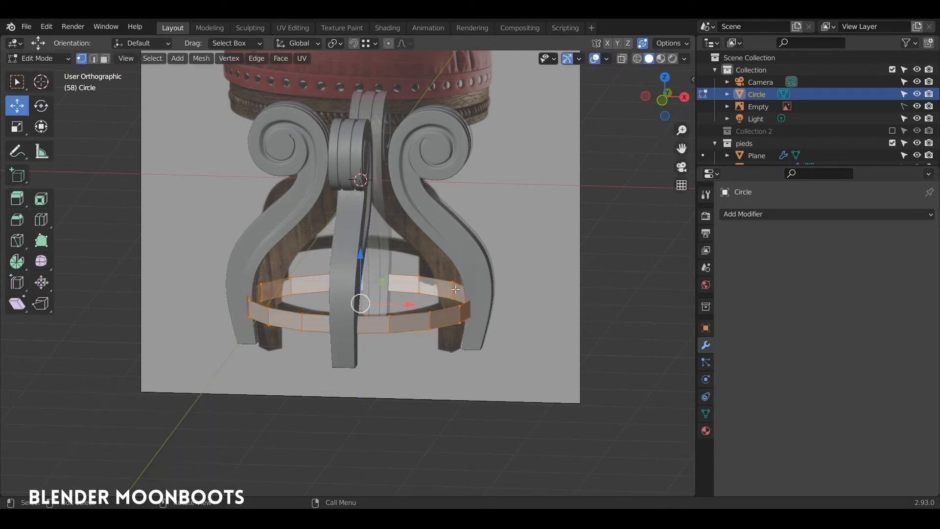
# Turn off Auto Merge so the band's extrusion can be scaled inward cleanly
pyautogui.press('e')
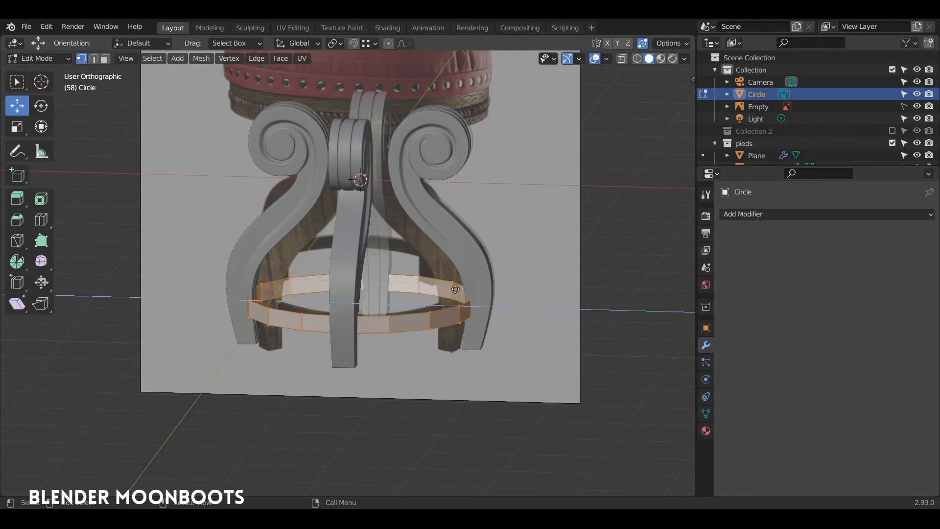
pyautogui.rightClick(456, 289)
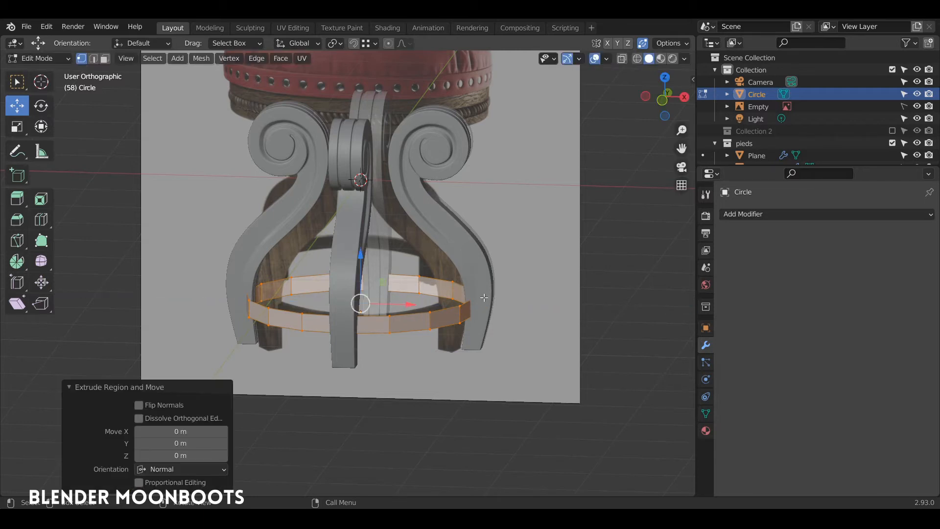
pyautogui.press('s')
pyautogui.hotkey('shift', 'z')
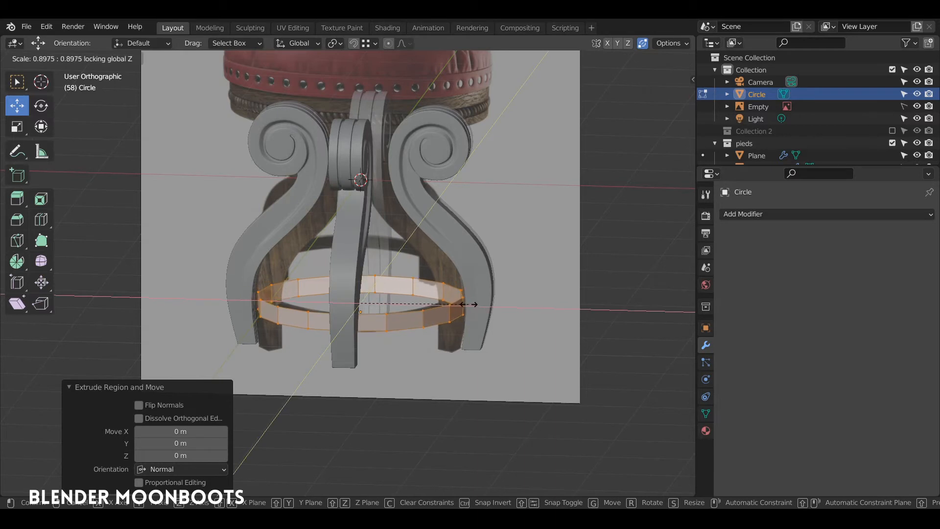
pyautogui.click(462, 304)
pyautogui.hotkey('ctrl', 'z')
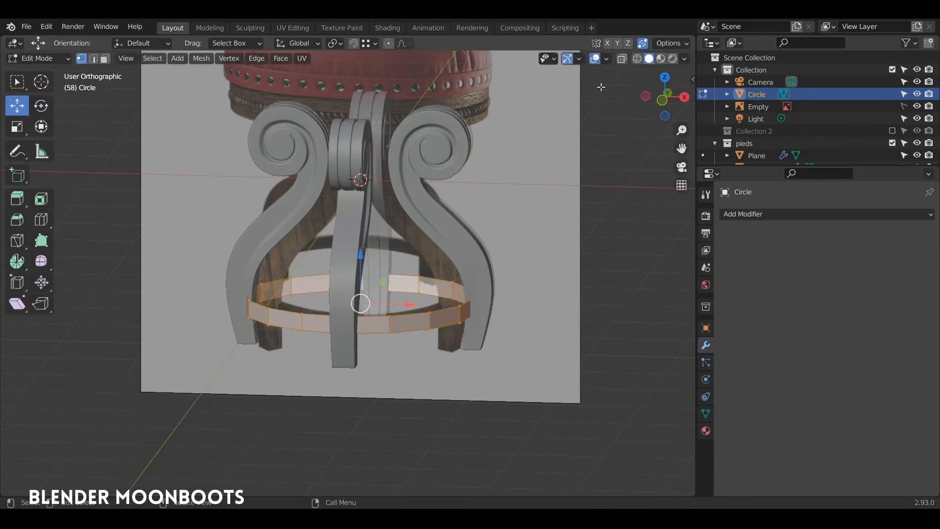
pyautogui.click(643, 43)
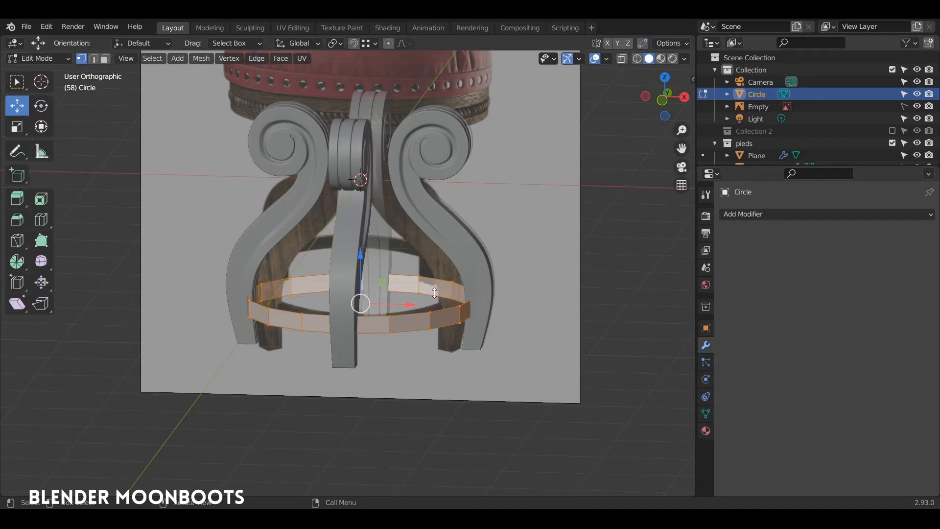
pyautogui.press('s')
pyautogui.click(476, 288)
pyautogui.hotkey('ctrl', 'z')
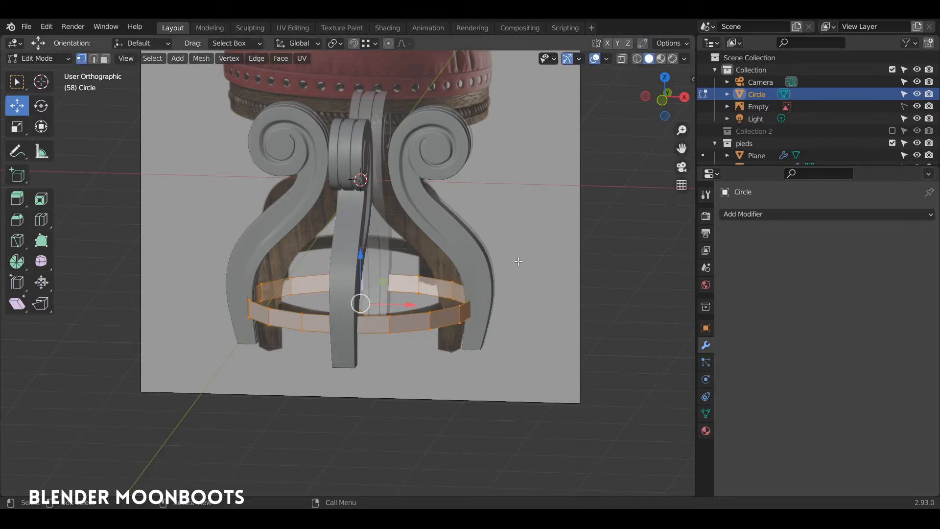
# Extrude the band in place and scale it inward to 0.885 with Z locked
pyautogui.press('e')
pyautogui.press('Escape')
pyautogui.press('s')
pyautogui.hotkey('shift', 'z')
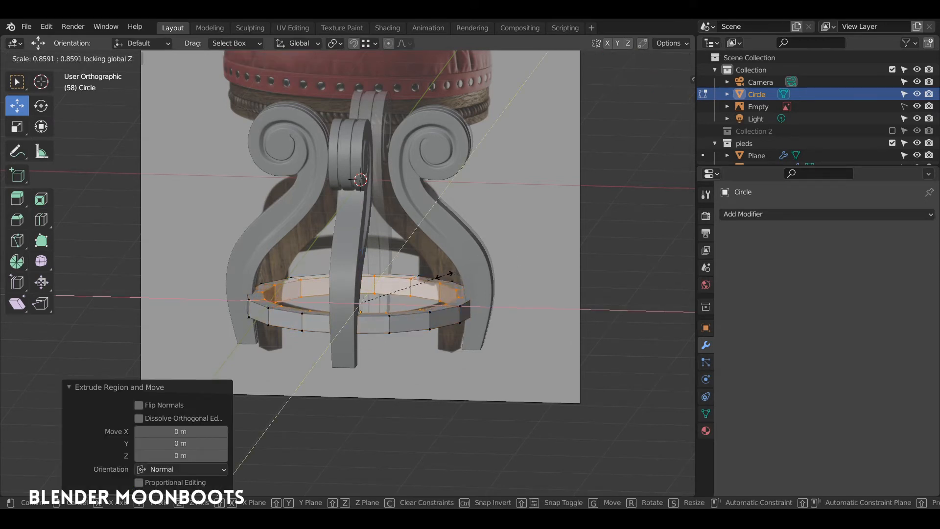
pyautogui.click(443, 277)
pyautogui.moveTo(444, 277)
pyautogui.mouseDown(button='middle')
pyautogui.moveTo(442, 308)
pyautogui.moveTo(448, 287)
pyautogui.mouseUp(button='middle')
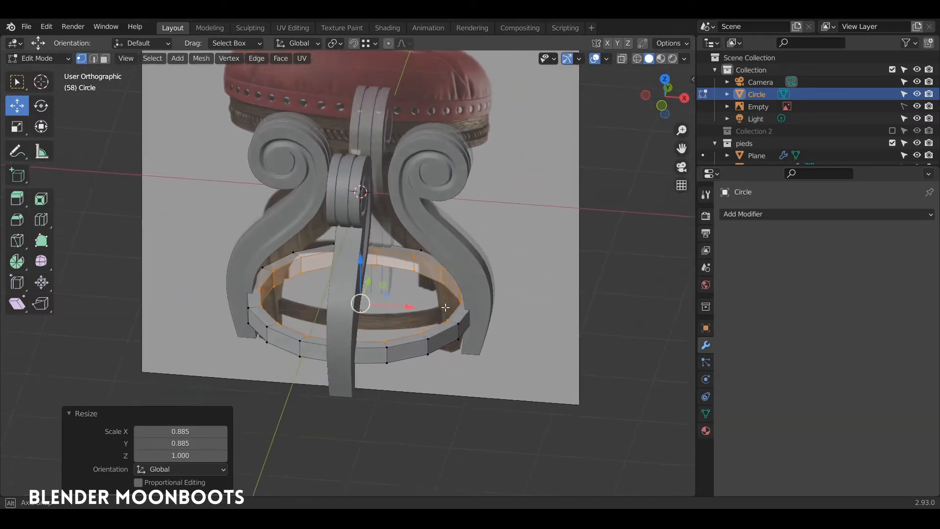
pyautogui.scroll(5, 447, 279)
pyautogui.moveTo(456, 236); pyautogui.dragTo(540, 229, button='middle')
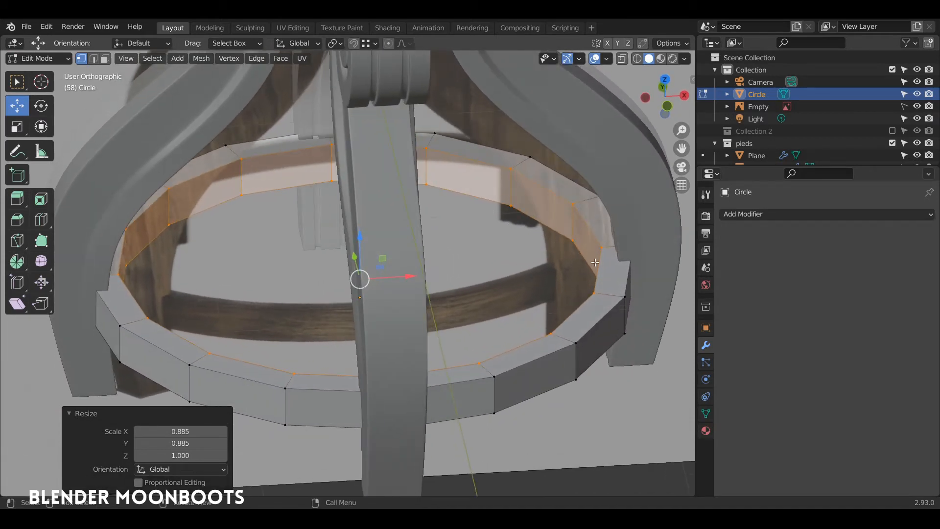
# Widen the selected top loop to 1.051 with Z locked and return to Object Mode
pyautogui.press('s')
pyautogui.hotkey('shift', 'z')
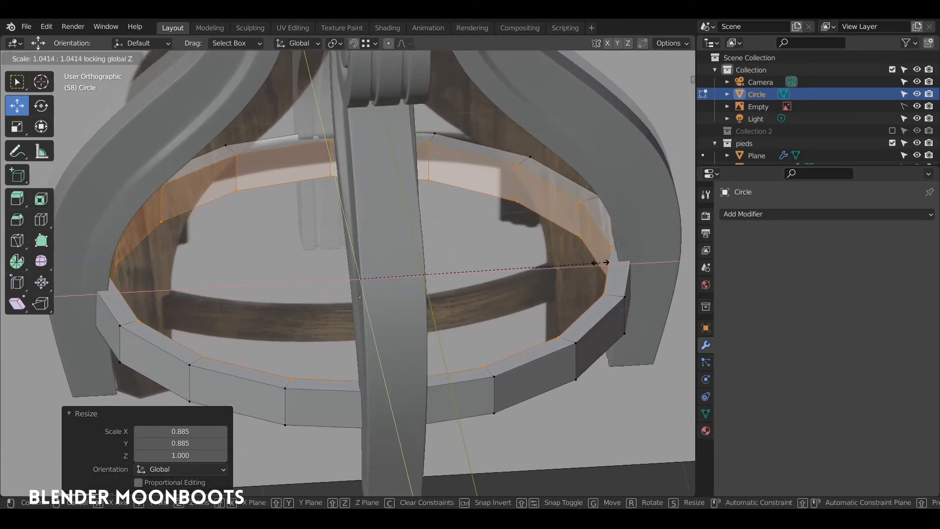
pyautogui.click(604, 260)
pyautogui.moveTo(605, 260); pyautogui.dragTo(577, 252, button='middle')
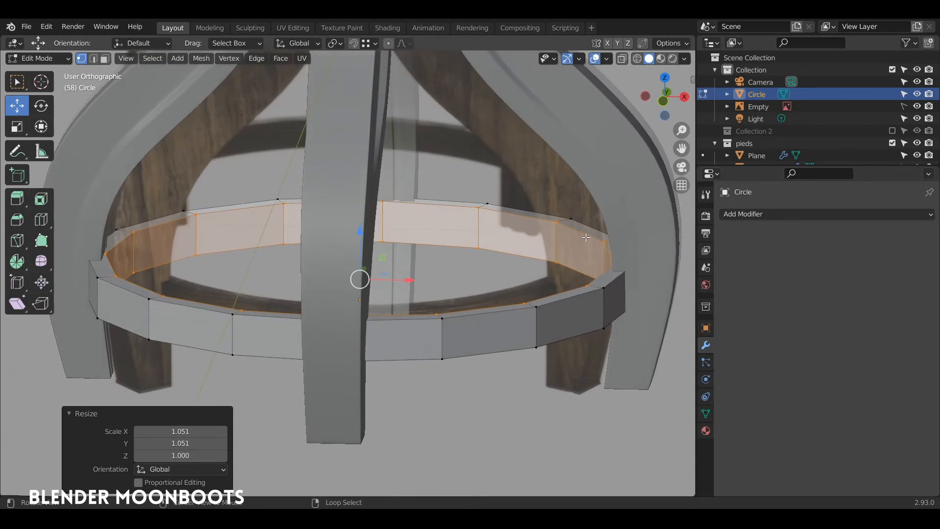
pyautogui.press('Tab')
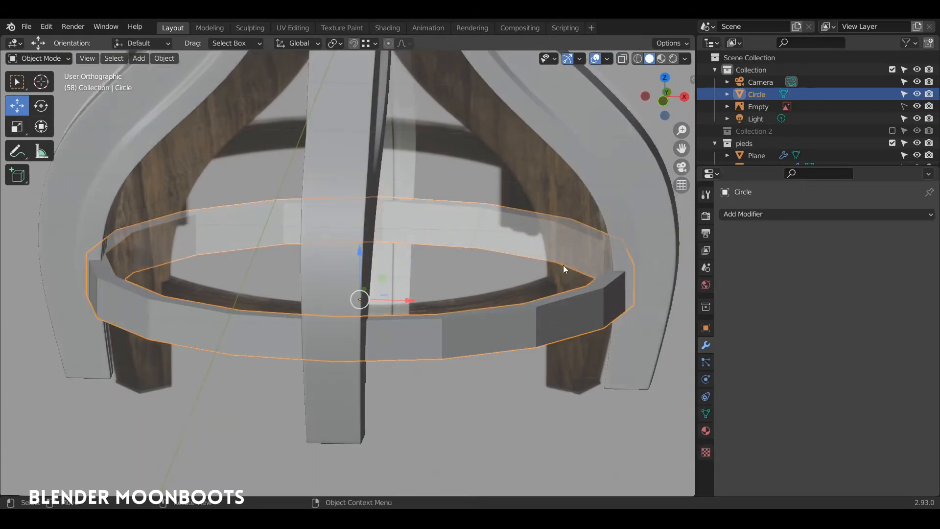
# Give the ring a level-2 Subdivision modifier and Shade Smooth
pyautogui.hotkey('ctrl', '2')
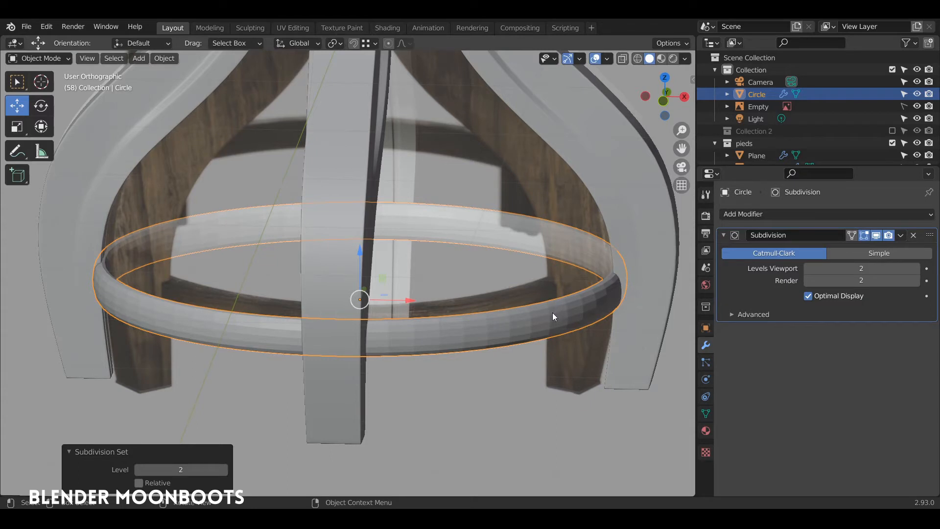
pyautogui.rightClick(550, 313)
pyautogui.click(545, 284)
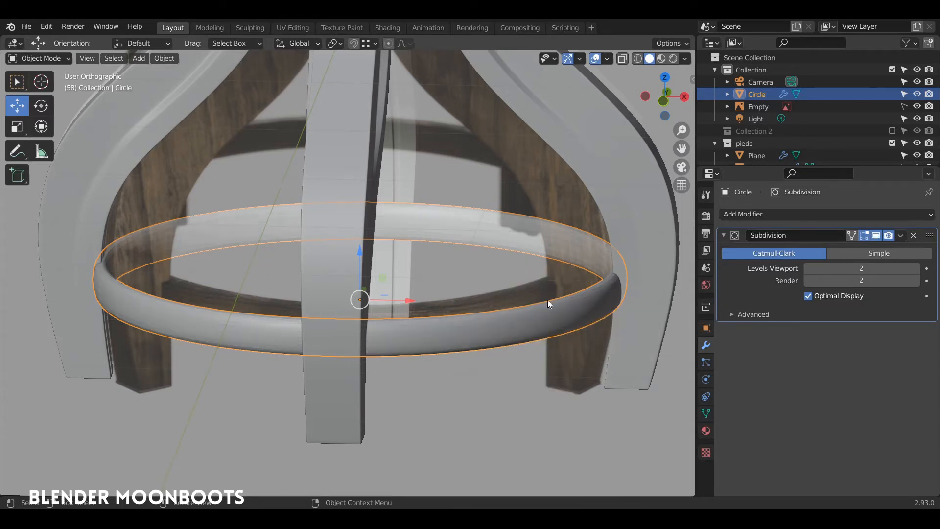
# Add two edge loops to the ring band, slid near its top and bottom rims
pyautogui.press('Tab')
pyautogui.hotkey('ctrl', 'r')
pyautogui.click(537, 320)
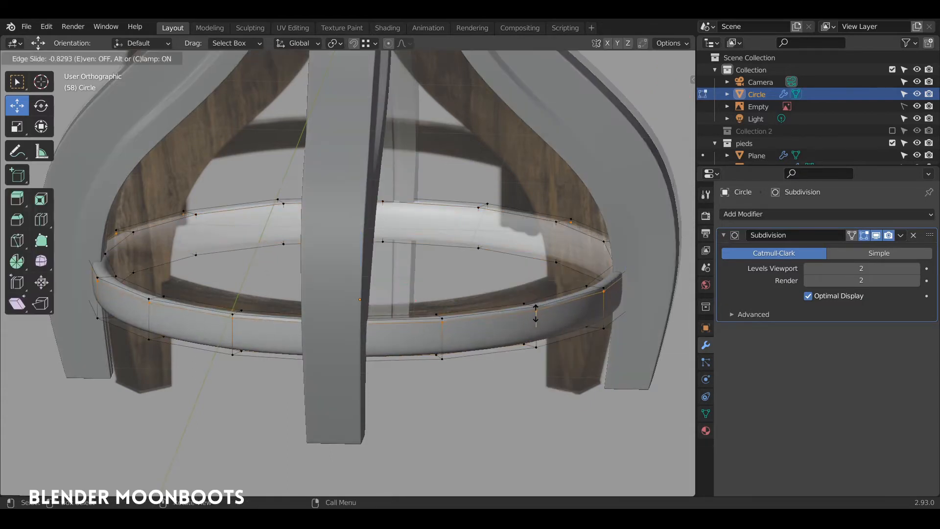
pyautogui.click(535, 311)
pyautogui.hotkey('ctrl', 'r')
pyautogui.click(535, 329)
pyautogui.click(536, 343)
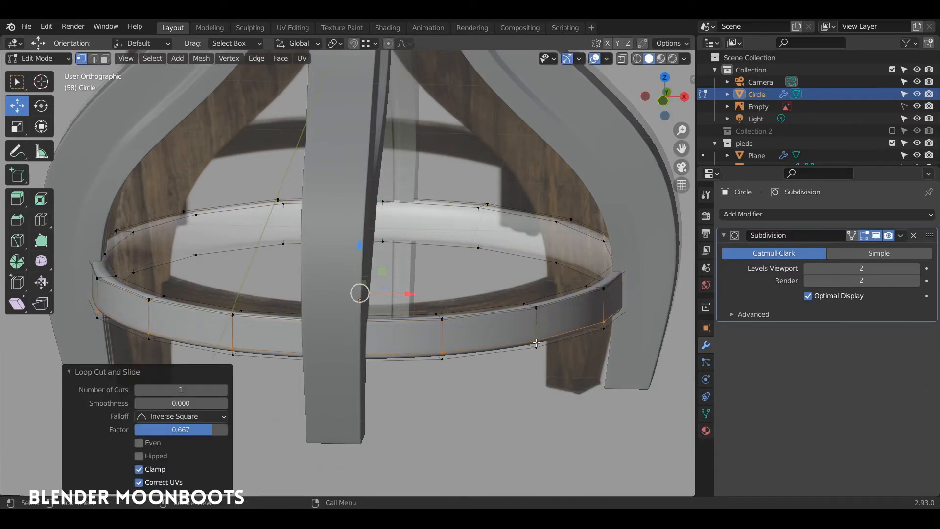
pyautogui.press('g')
pyautogui.press('g')
pyautogui.click(541, 344)
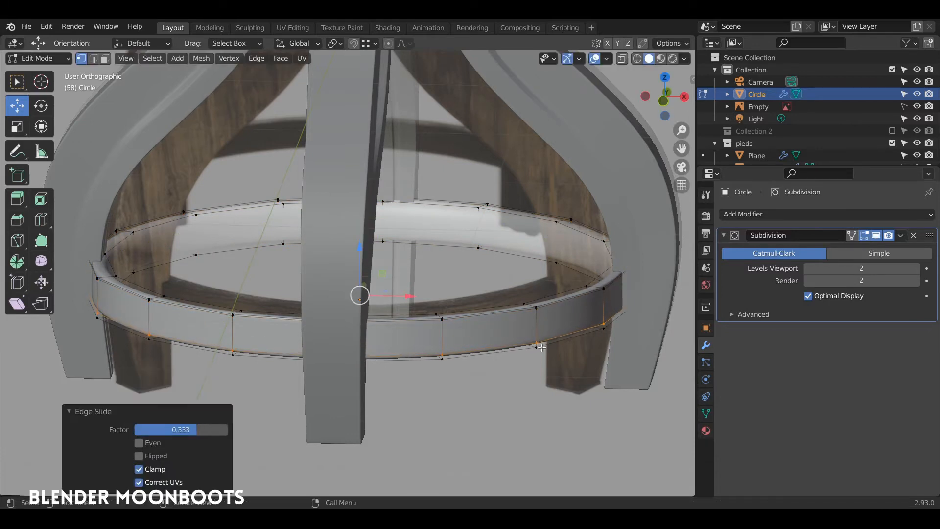
# Add one more edge loop slid toward a rim and return to Object Mode
pyautogui.hotkey('ctrl', 'r')
pyautogui.click(467, 223)
pyautogui.click(467, 204)
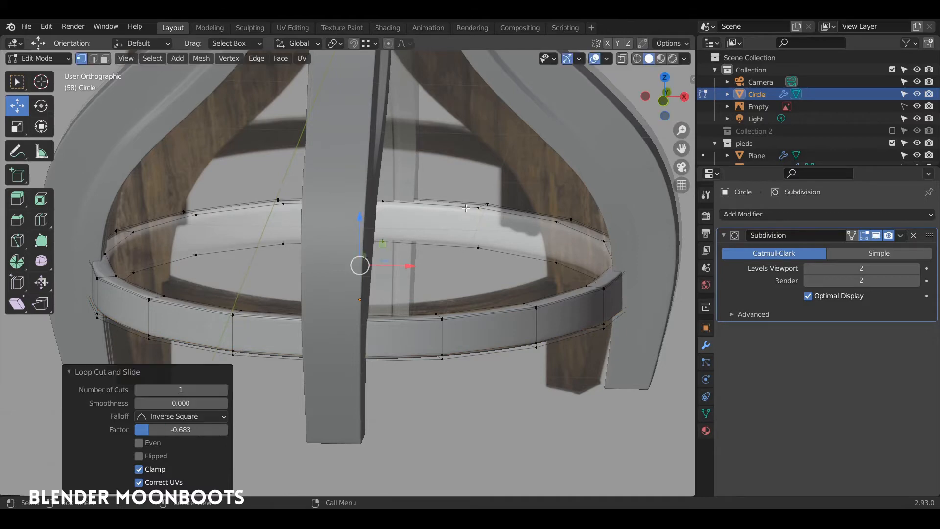
pyautogui.press('g')
pyautogui.press('g')
pyautogui.click(474, 245)
pyautogui.press('Tab')
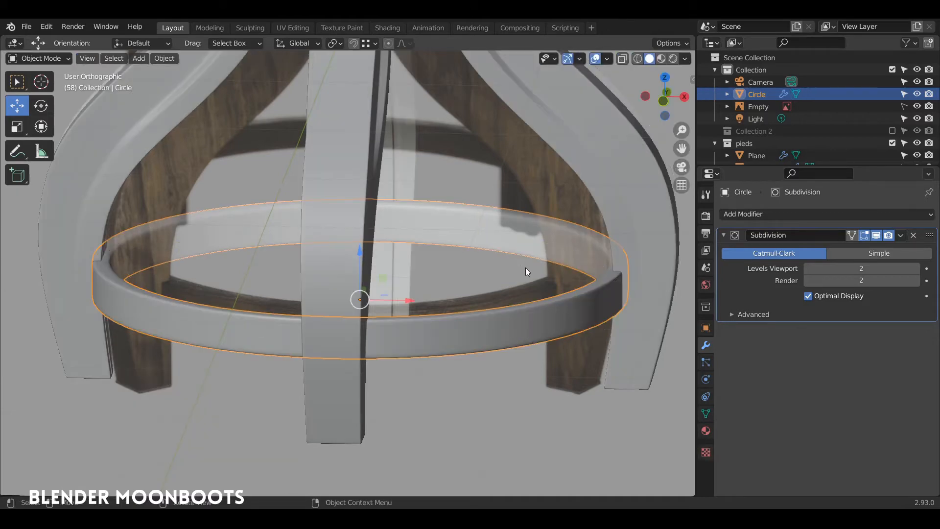
pyautogui.moveTo(525, 267); pyautogui.dragTo(545, 385, button='middle')
# Select the stool legs together with the ring and move them into a new 'pieds' collection
pyautogui.moveTo(536, 319); pyautogui.dragTo(522, 332, button='middle')
pyautogui.moveTo(405, 146)
pyautogui.keyDown('ctrl'); pyautogui.mouseDown(button='right')
pyautogui.moveTo(297, 321)
pyautogui.moveTo(452, 173)
pyautogui.mouseUp(button='right'); pyautogui.keyUp('ctrl')
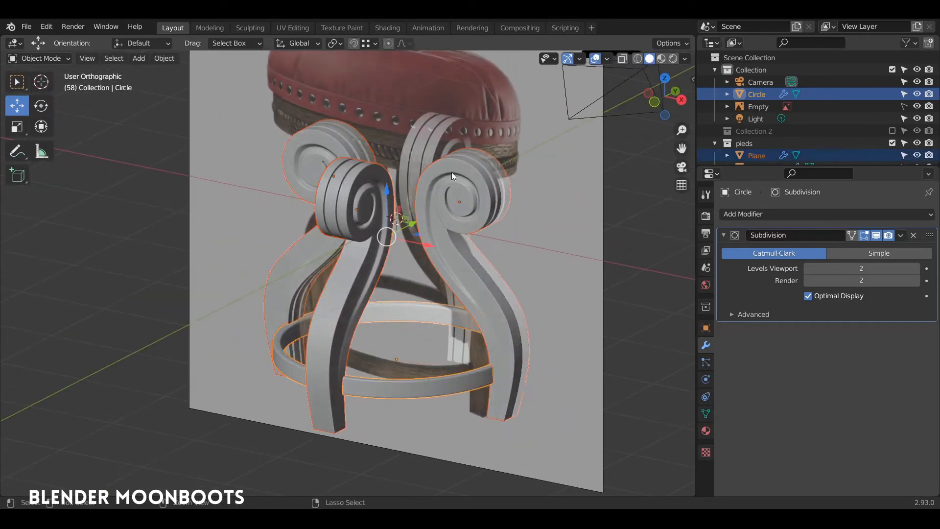
pyautogui.moveTo(464, 232)
pyautogui.mouseDown(button='middle')
pyautogui.moveTo(446, 221)
pyautogui.moveTo(505, 208)
pyautogui.moveTo(474, 213)
pyautogui.mouseUp(button='middle')
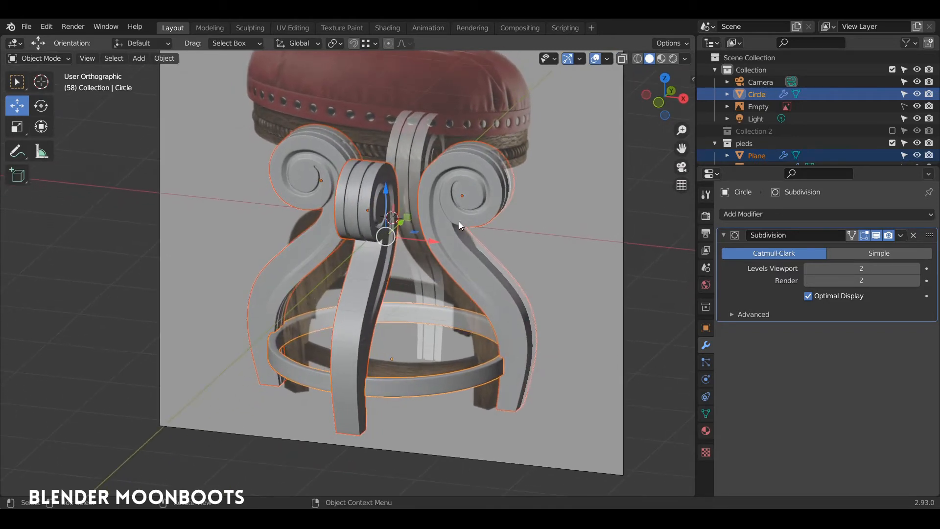
pyautogui.press('m')
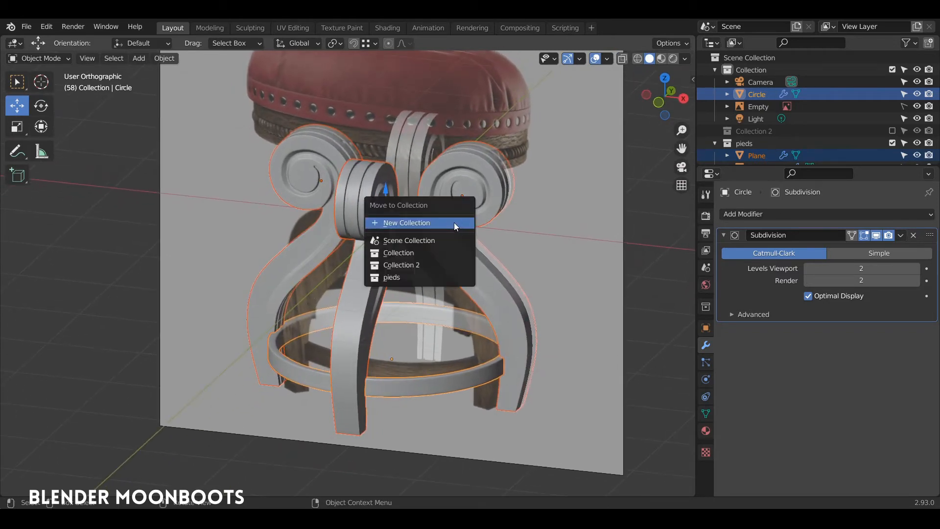
pyautogui.click(411, 278)
# Exclude the 'pieds' collection and view the reference stool image from the front
pyautogui.moveTo(411, 277); pyautogui.dragTo(413, 254, button='middle')
pyautogui.click(892, 131)
pyautogui.press('KP_1')
pyautogui.scroll(4, 414, 258)
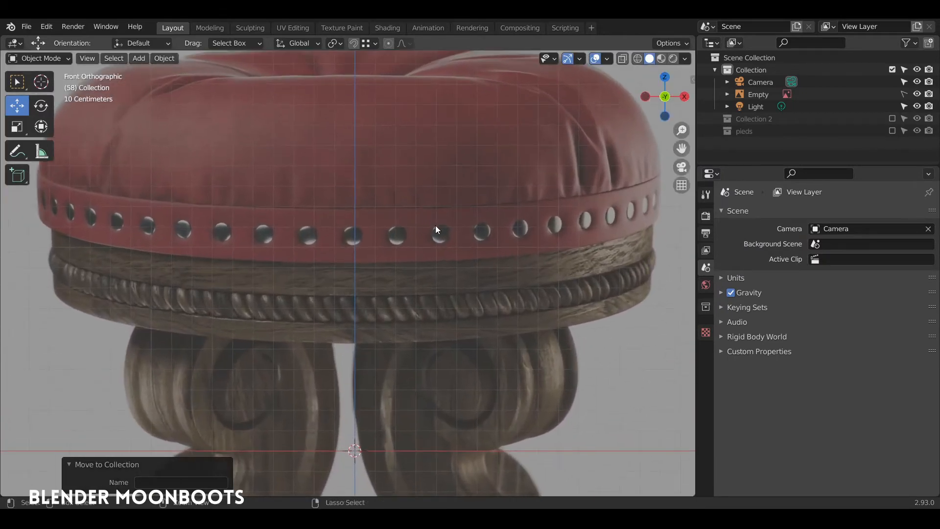
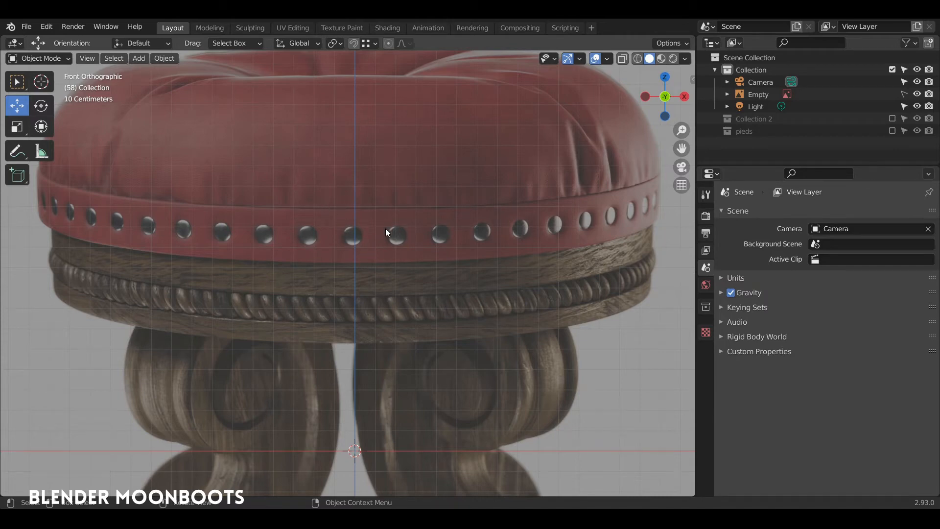
# Zoom in on the cushion's studded band in front orthographic view and bring up the Add menu
pyautogui.scroll(5, 370, 257)
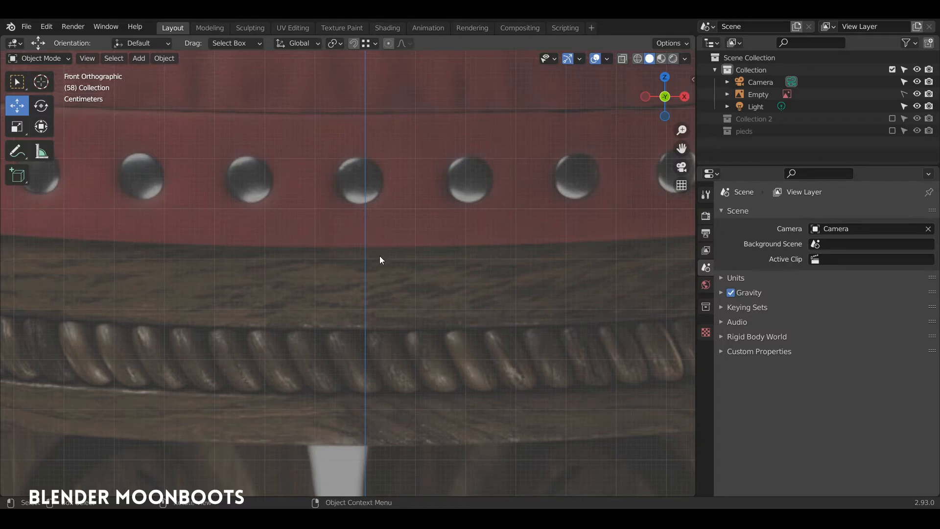
pyautogui.scroll(-2, 381, 260)
pyautogui.moveTo(381, 260); pyautogui.dragTo(365, 267)
pyautogui.hotkey('shift', 'a')
# Add a plane, rotate it 90° around X, scale it to 0.32 and turn on X-ray
pyautogui.moveTo(360, 256)
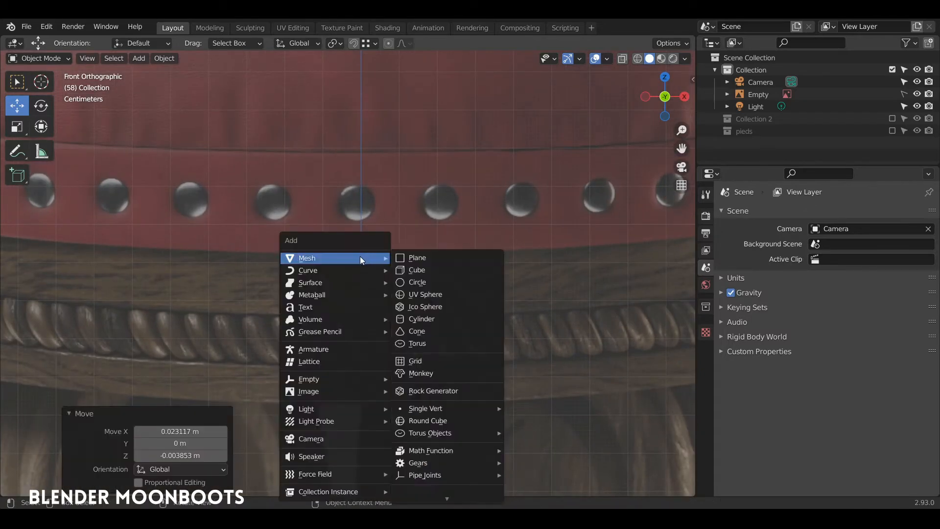
pyautogui.click(421, 257)
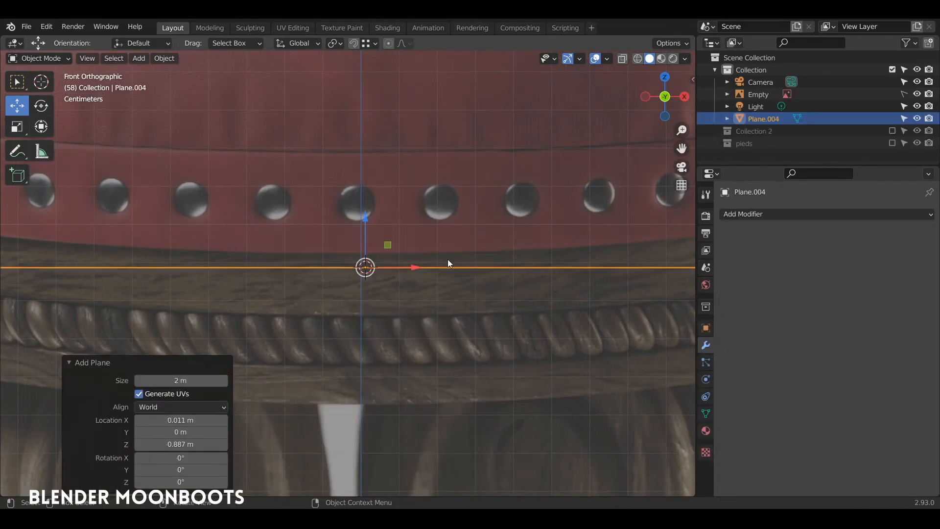
pyautogui.press('Tab')
pyautogui.write('r')
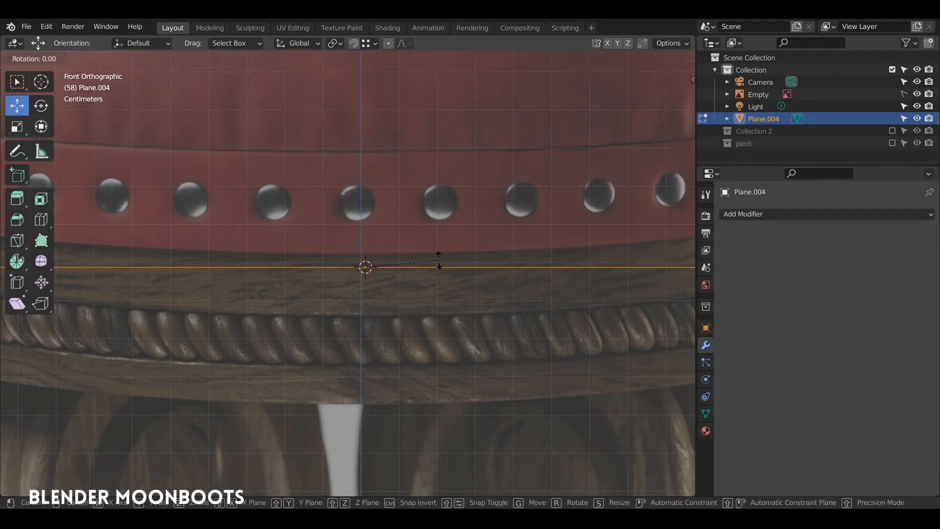
pyautogui.write('x90')
pyautogui.press('Return')
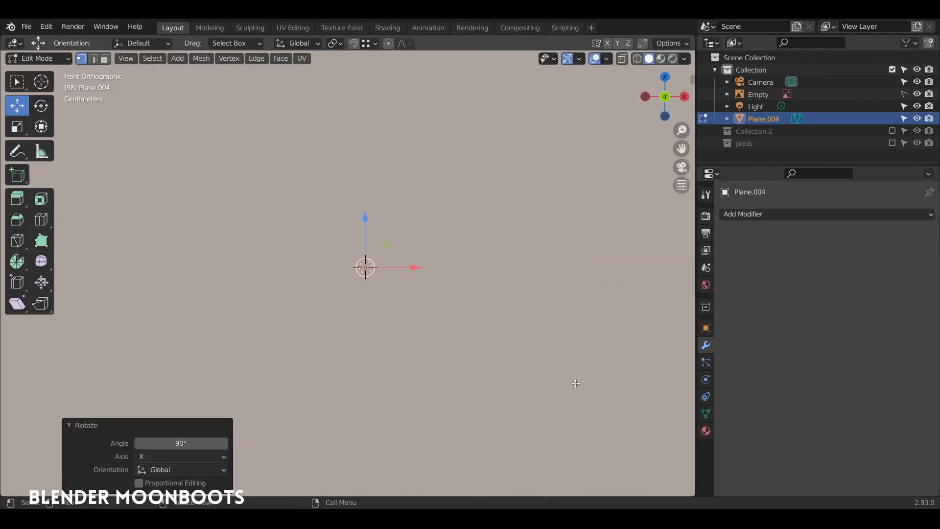
pyautogui.press('s')
pyautogui.click(431, 304)
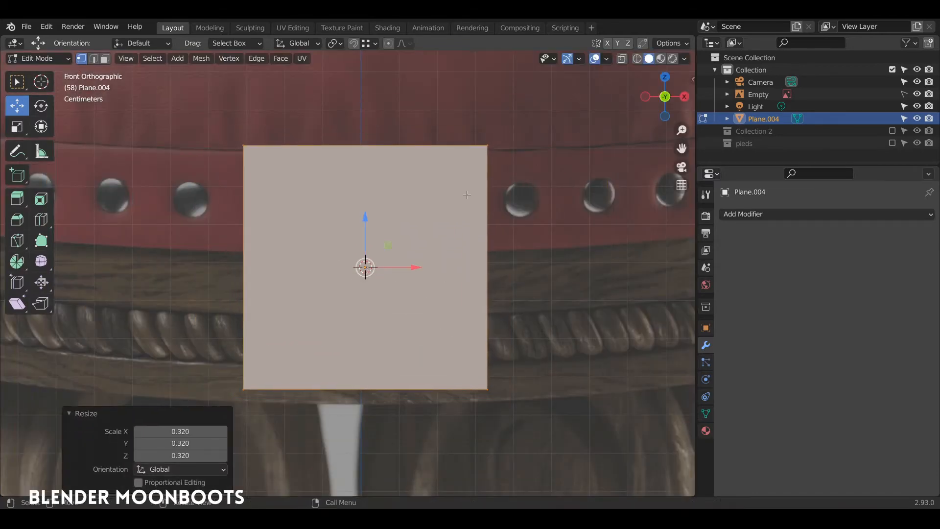
pyautogui.hotkey('alt', 'z')
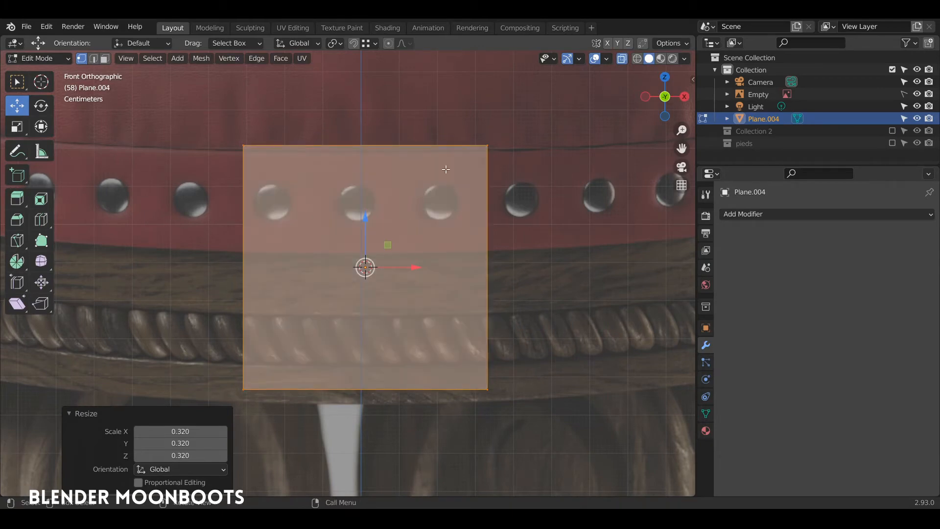
# Move the plane's top and bottom edges to the band's upper and lower rims
pyautogui.click(483, 146)
pyautogui.keyDown('shift'); pyautogui.click(248, 145); pyautogui.keyUp('shift')
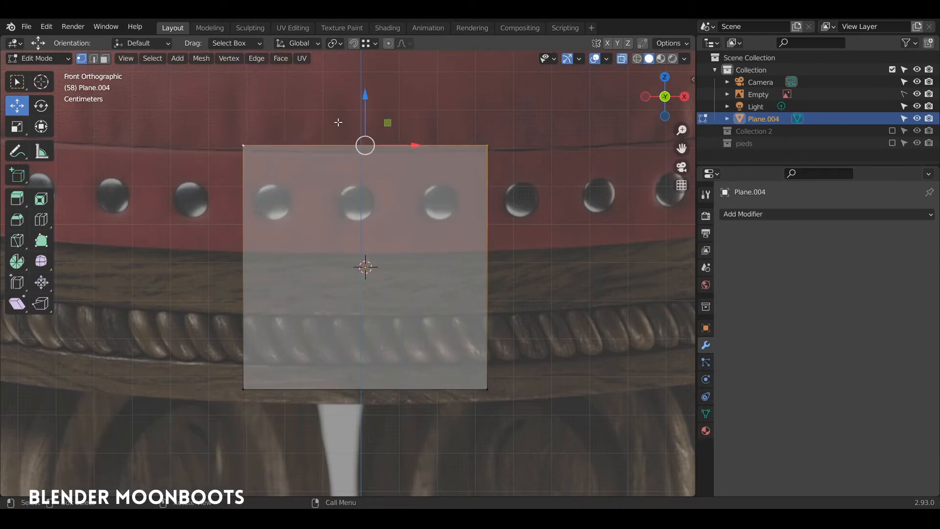
pyautogui.moveTo(364, 108); pyautogui.dragTo(362, 114)
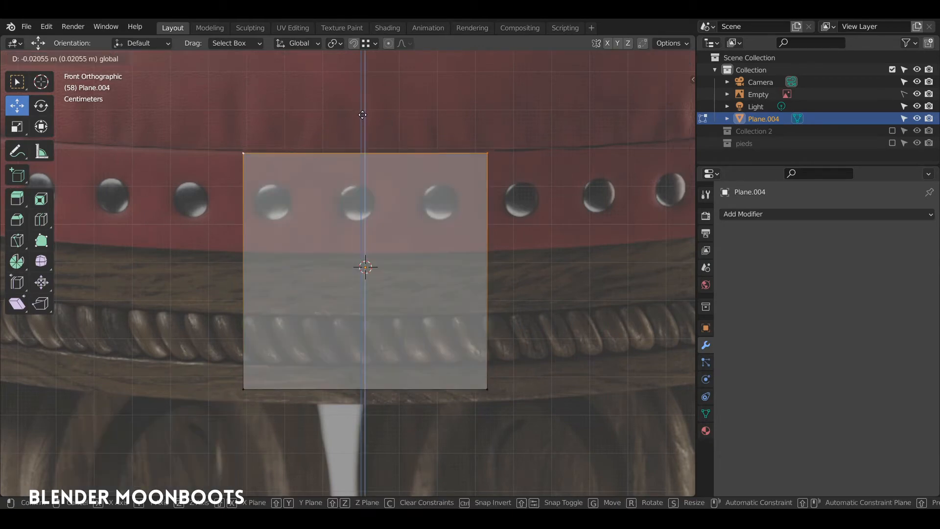
pyautogui.click(477, 374)
pyautogui.keyDown('shift'); pyautogui.click(244, 391); pyautogui.keyUp('shift')
pyautogui.press('g')
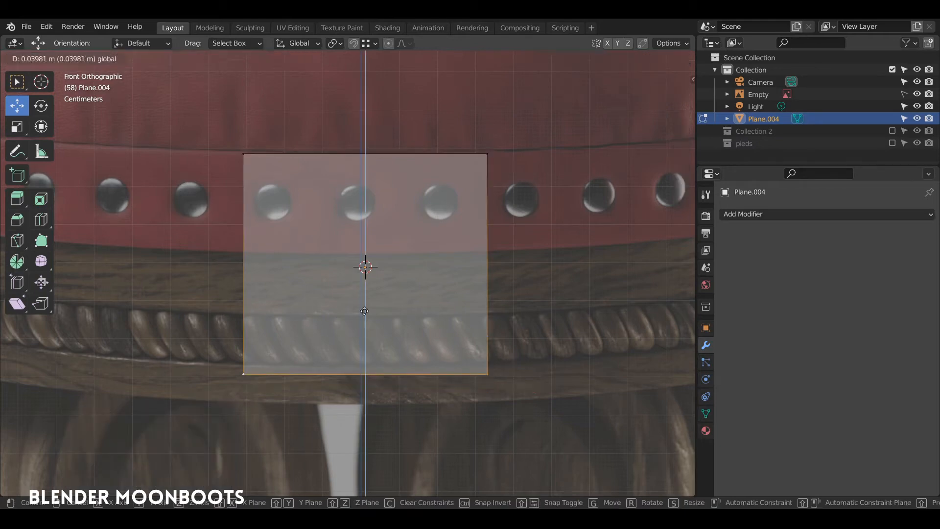
pyautogui.click(363, 202)
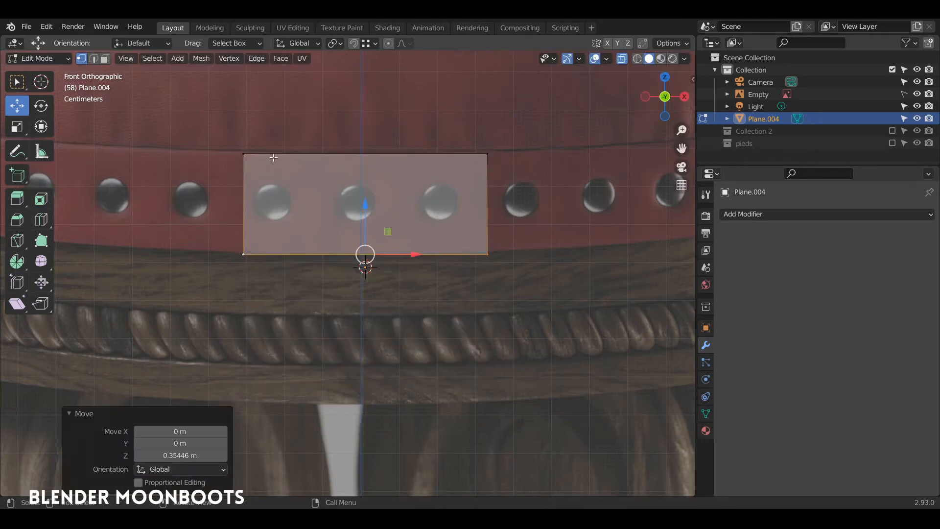
# Pull the left and right edges inward so the square frames a single stud
pyautogui.click(244, 178)
pyautogui.press('g')
pyautogui.click(370, 200)
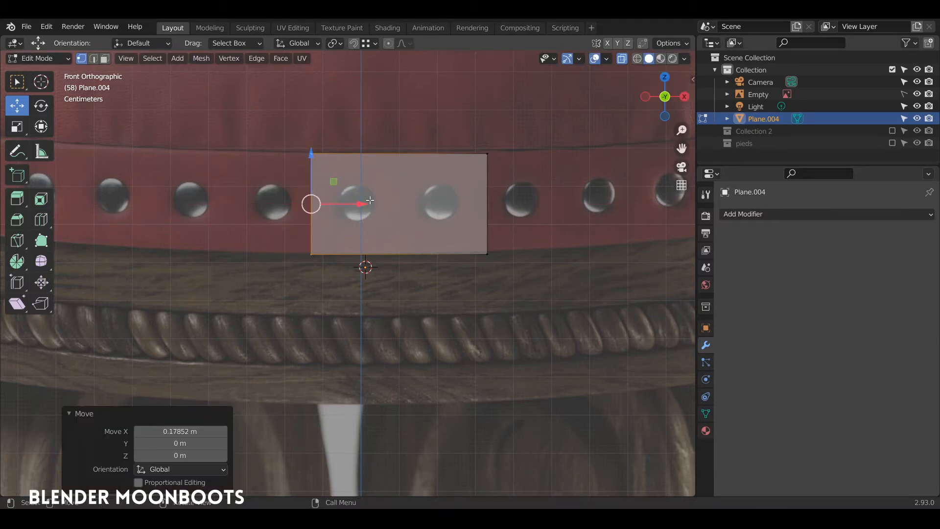
pyautogui.click(482, 193)
pyautogui.press('g')
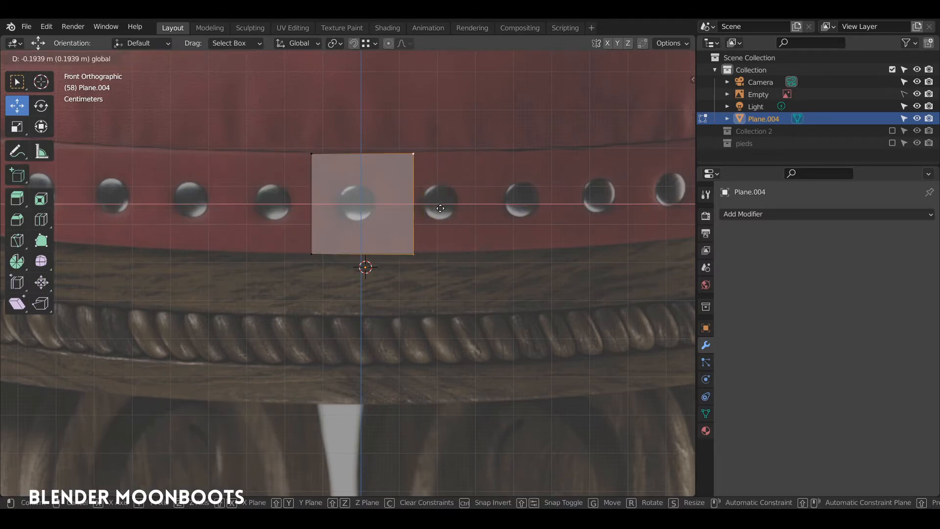
pyautogui.click(430, 210)
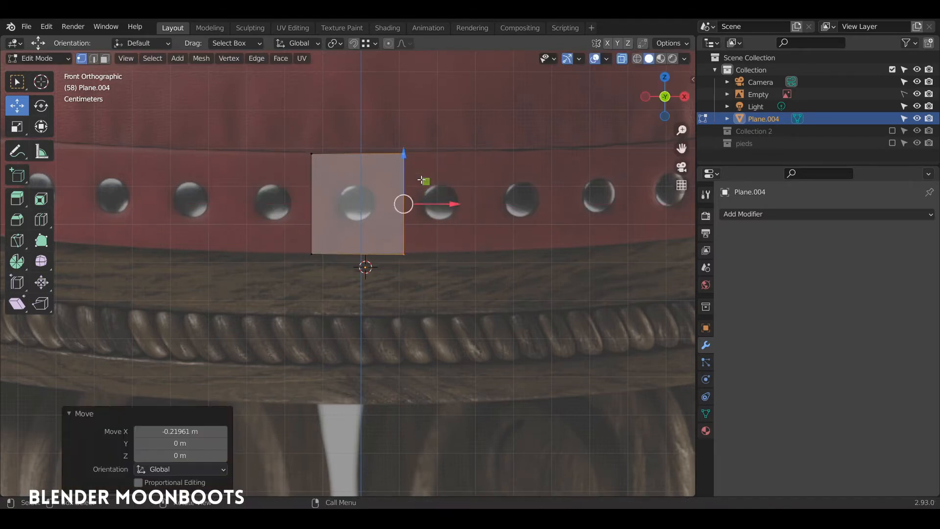
pyautogui.moveTo(409, 156); pyautogui.dragTo(402, 172, button='middle')
pyautogui.press('Tab')
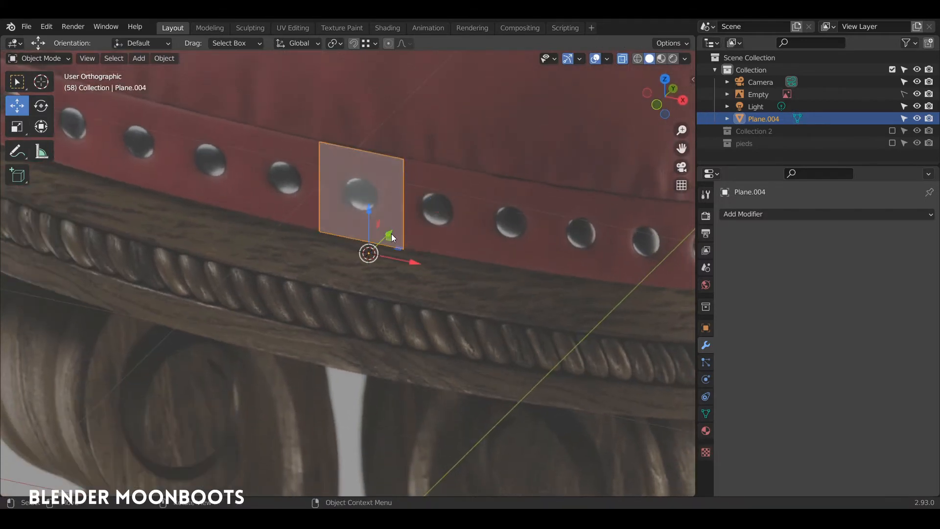
# Back in Edit Mode, extrude the plane's top edge back toward the cushion
pyautogui.press('Tab')
pyautogui.click(384, 183)
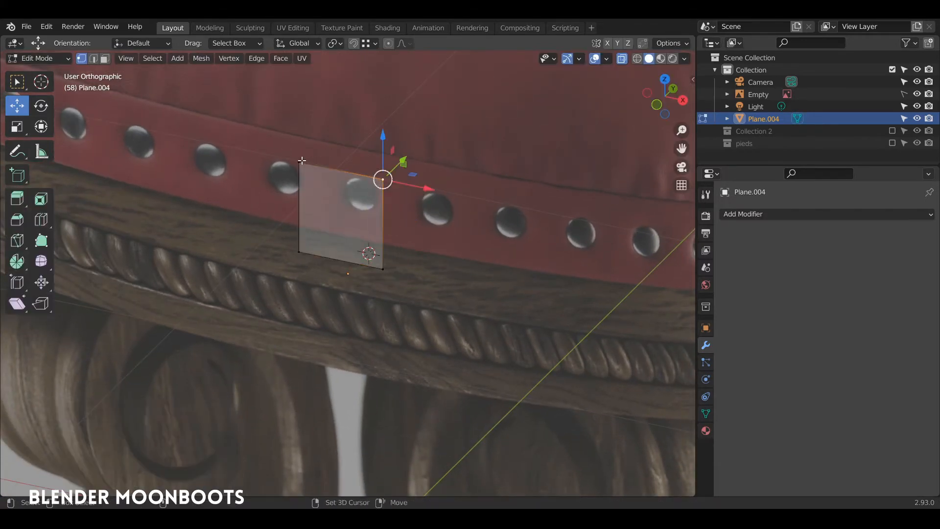
pyautogui.keyDown('shift'); pyautogui.click(301, 161); pyautogui.keyUp('shift')
pyautogui.moveTo(380, 151)
pyautogui.keyDown('alt'); pyautogui.mouseDown()
pyautogui.moveTo(360, 154)
pyautogui.moveTo(391, 147)
pyautogui.mouseUp(); pyautogui.keyUp('alt')
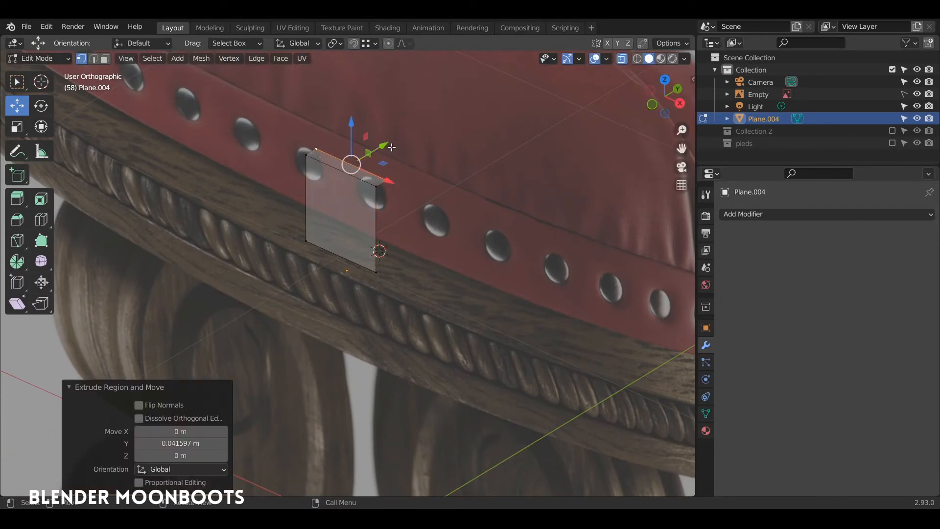
# Shift the bottom edge outward along Y, slightly down along Z, then back to the rim
pyautogui.click(382, 270)
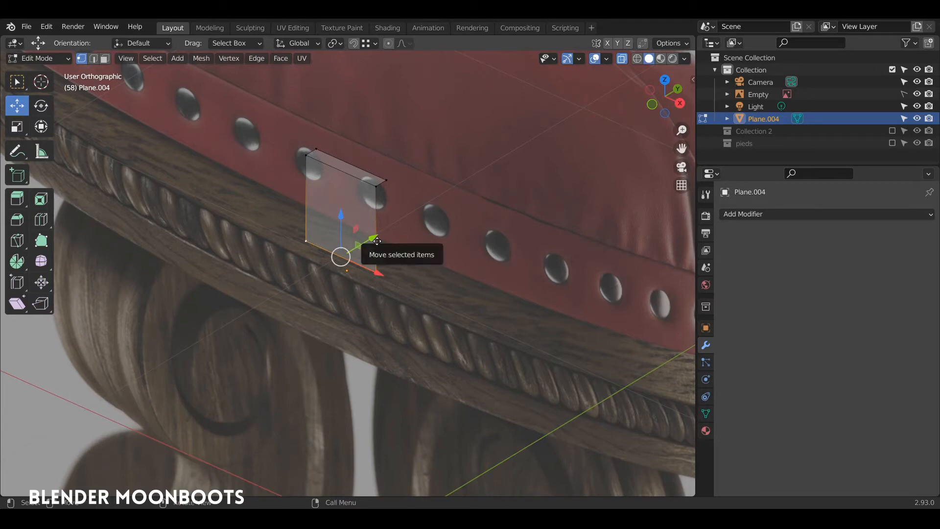
pyautogui.moveTo(377, 241); pyautogui.dragTo(388, 233)
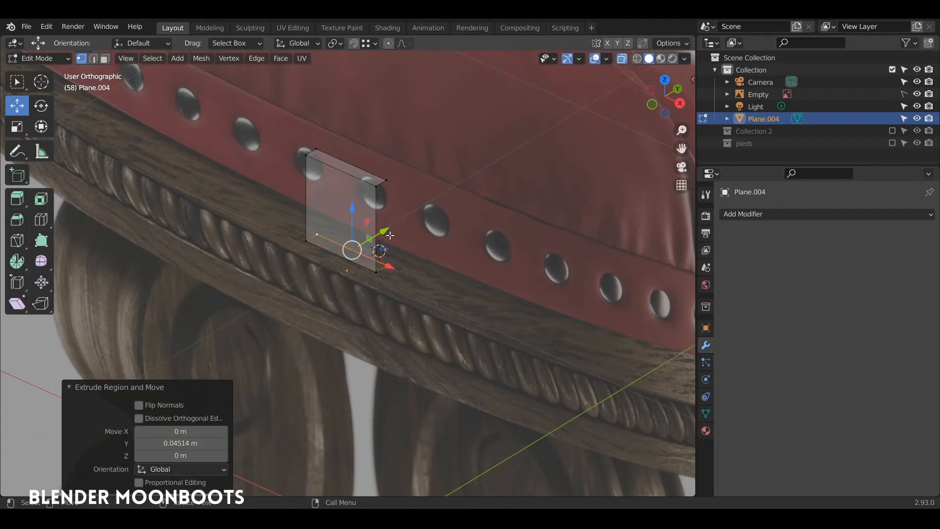
pyautogui.press('g')
pyautogui.press('z')
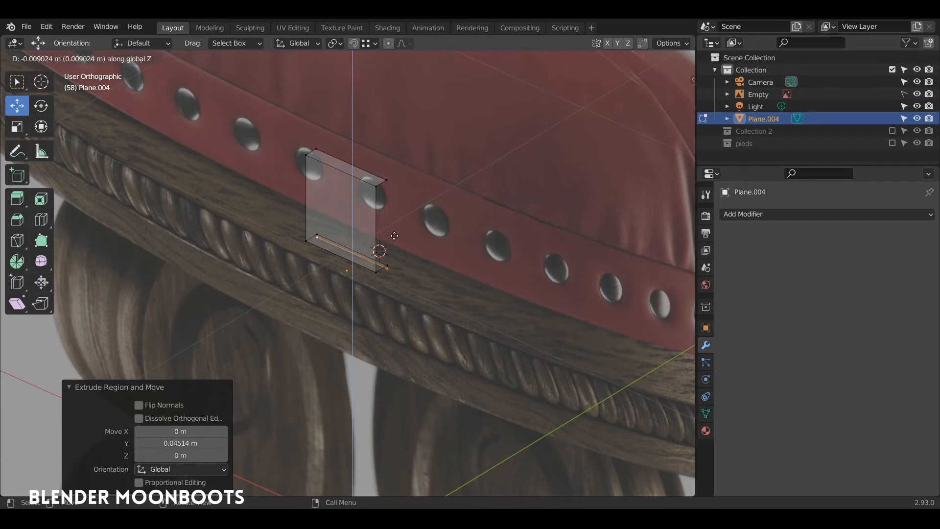
pyautogui.click(394, 237)
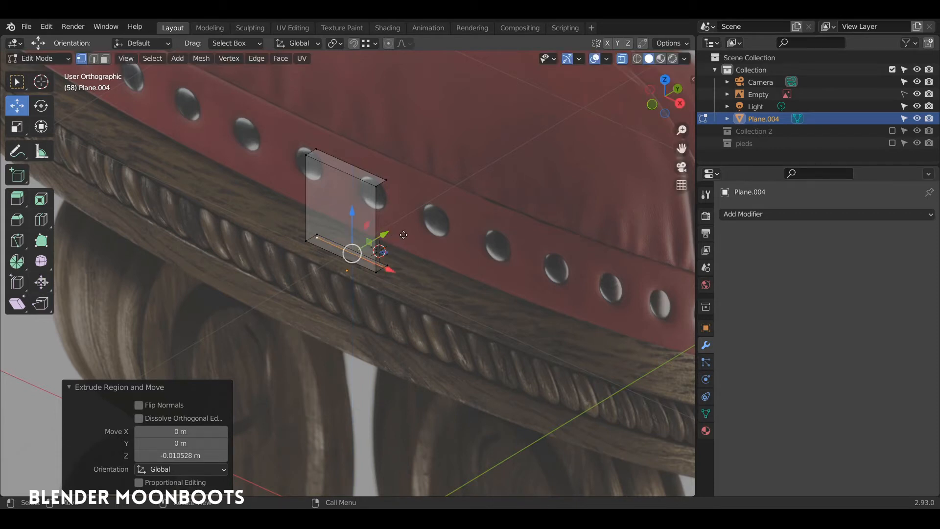
pyautogui.press('g')
pyautogui.press('y')
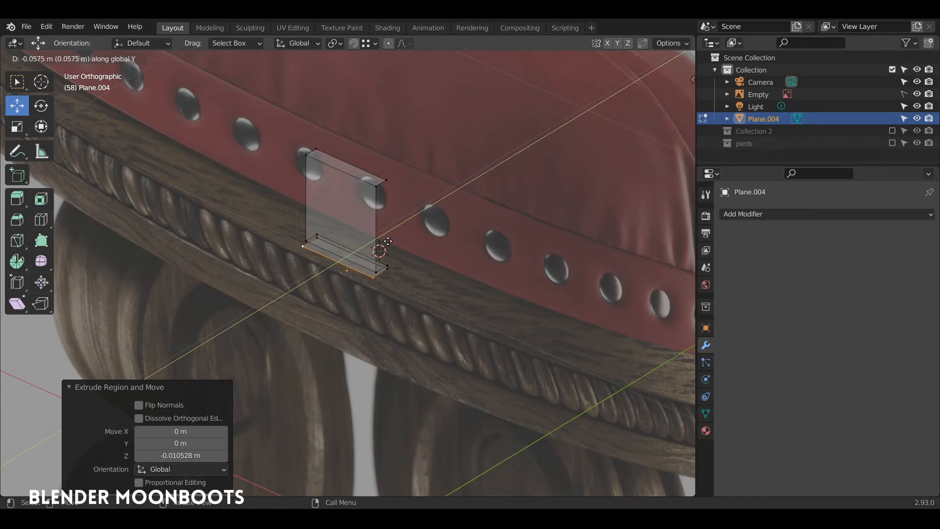
pyautogui.click(388, 241)
# Adjust the selected edge's depth along Y from a lower angled view
pyautogui.moveTo(387, 241)
pyautogui.mouseDown(button='middle')
pyautogui.moveTo(431, 247)
pyautogui.moveTo(395, 258)
pyautogui.mouseUp(button='middle')
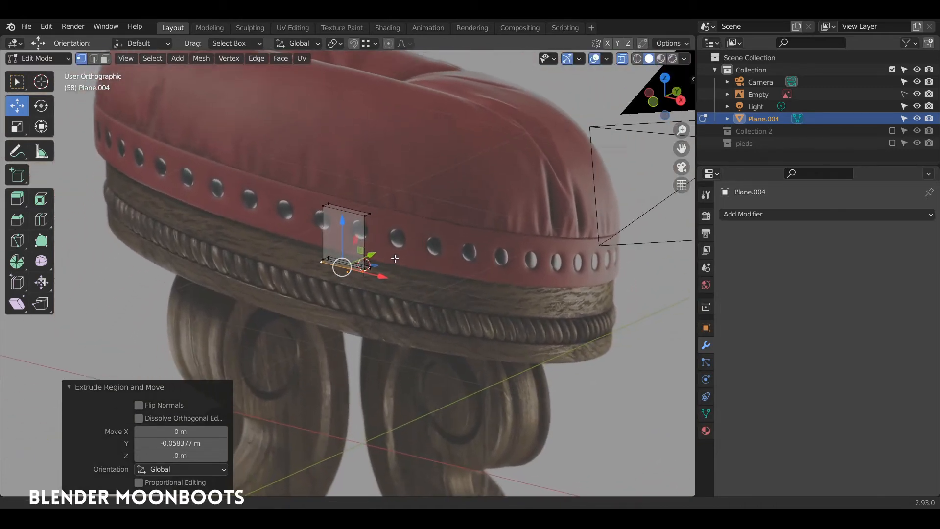
pyautogui.scroll(5, 395, 258)
pyautogui.moveTo(401, 204); pyautogui.dragTo(448, 218, button='middle')
pyautogui.press('g')
pyautogui.press('y')
pyautogui.click(406, 242)
# Extrude the bottom edge straight down over the wooden rim and push it outward along Y
pyautogui.press('KP_1')
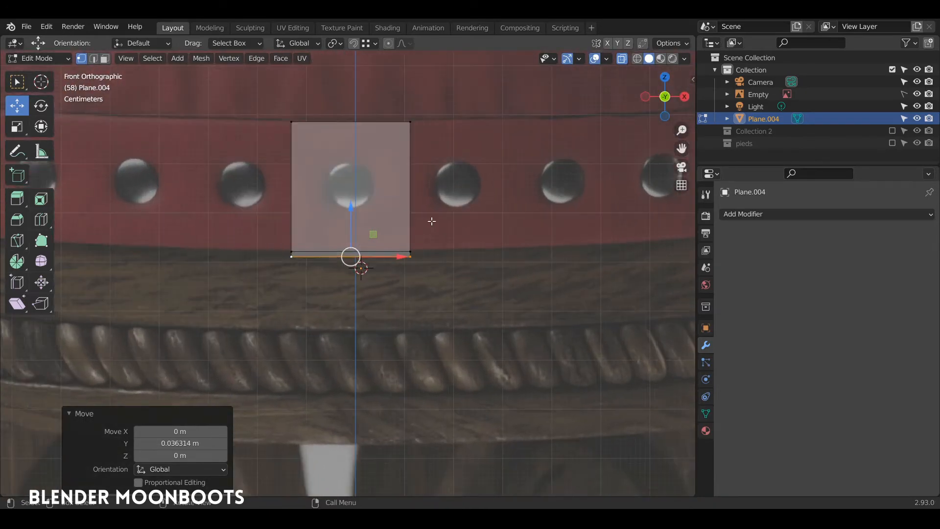
pyautogui.press('e')
pyautogui.press('z')
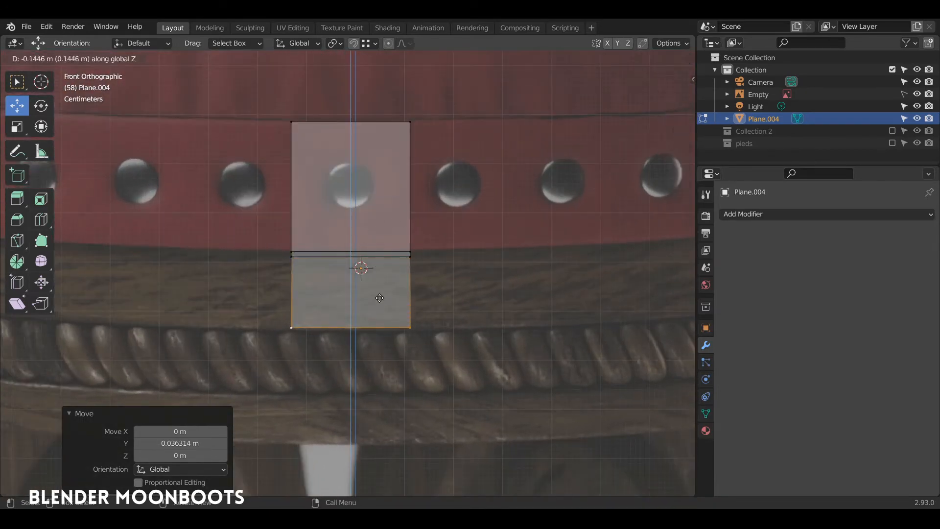
pyautogui.click(404, 297)
pyautogui.moveTo(405, 297); pyautogui.dragTo(329, 318, button='middle')
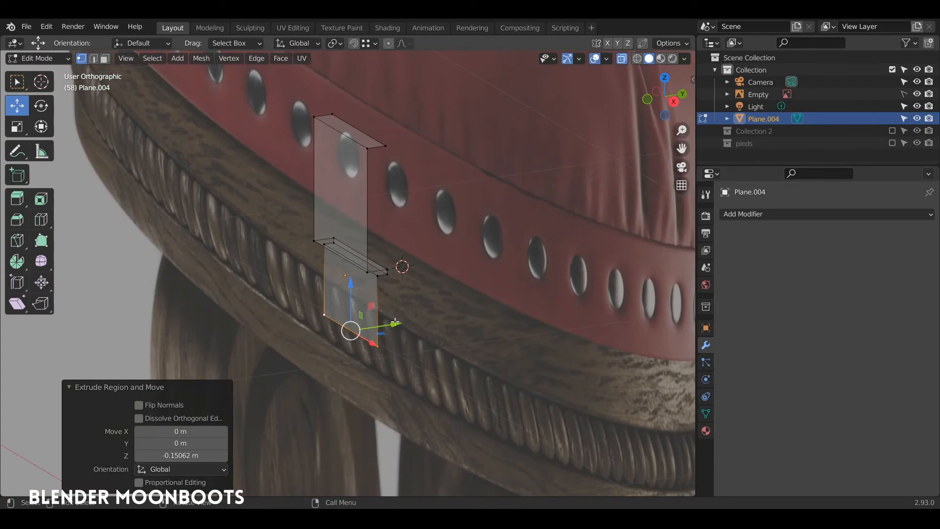
pyautogui.moveTo(395, 323); pyautogui.dragTo(419, 310)
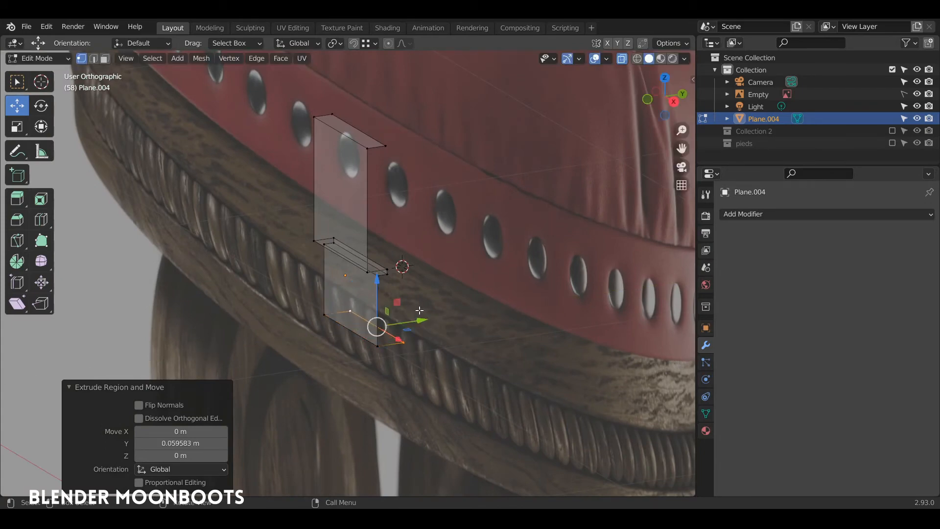
# Extrude a short downward section and lower its edge toward the rope bead
pyautogui.press('e')
pyautogui.press('z')
pyautogui.click(421, 350)
pyautogui.press('KP_1')
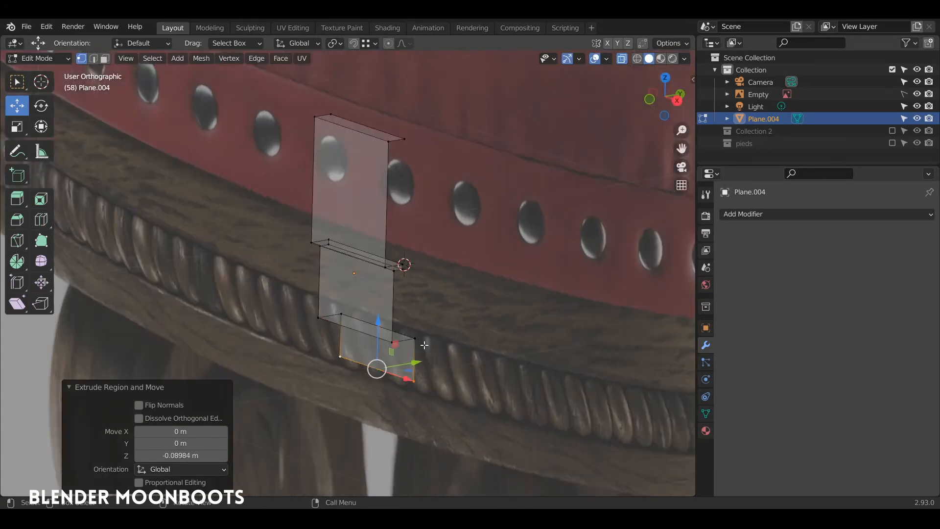
pyautogui.moveTo(374, 327); pyautogui.dragTo(377, 344)
pyautogui.moveTo(377, 344); pyautogui.dragTo(438, 296, button='middle')
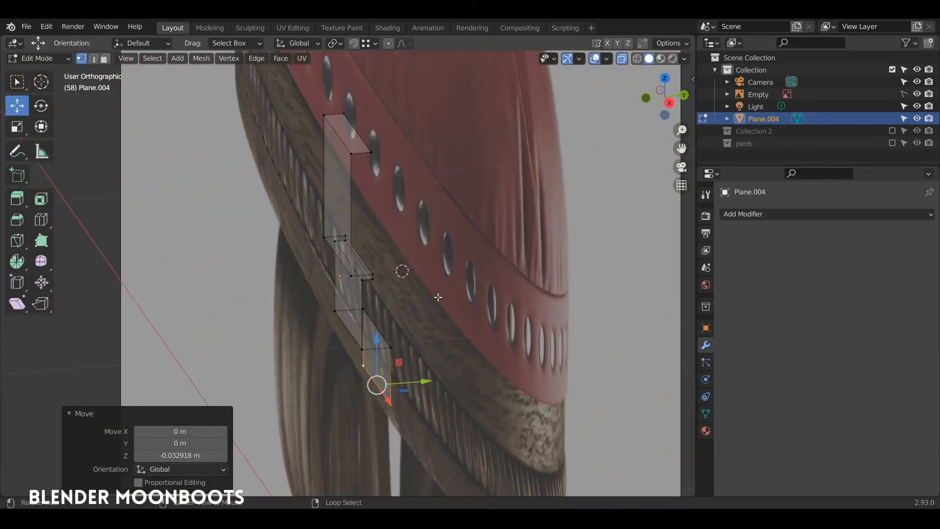
# Set snapping to Vertex and push the new section along Y, checking in front view
pyautogui.click(366, 43)
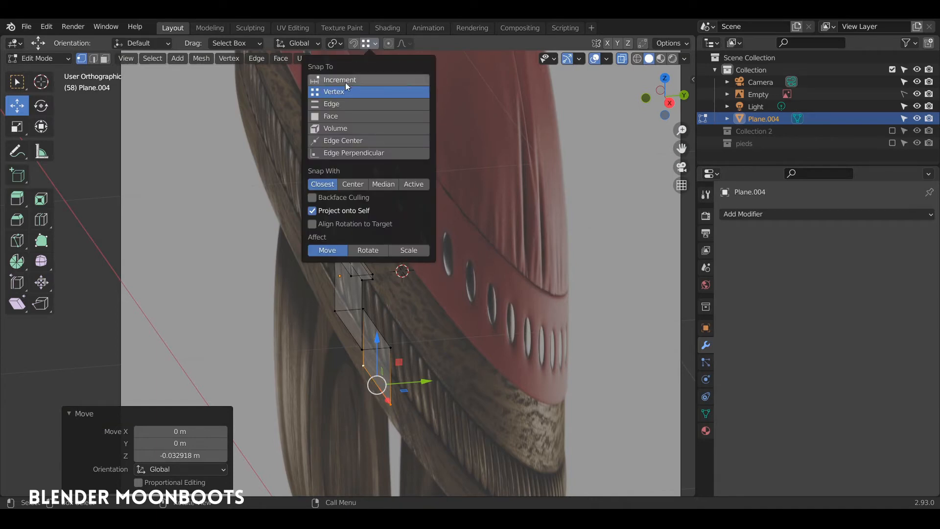
pyautogui.moveTo(431, 348); pyautogui.dragTo(424, 331, button='middle')
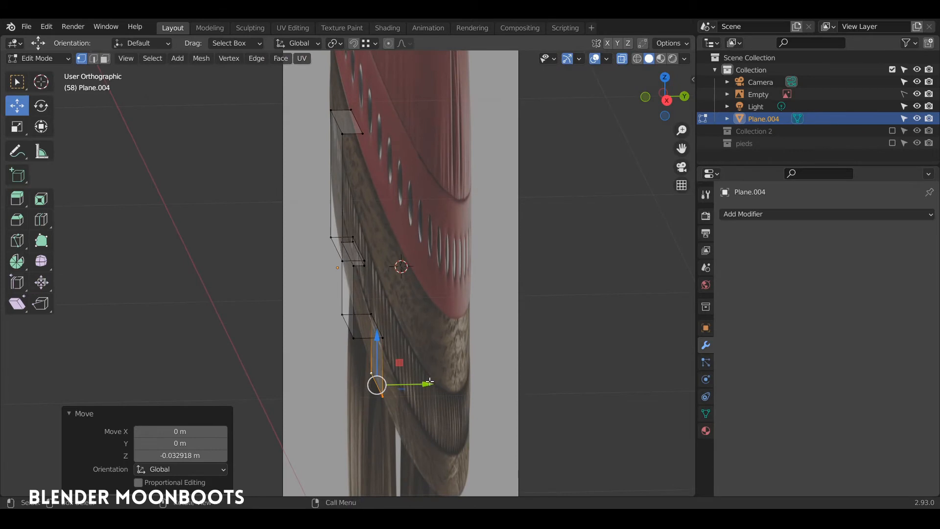
pyautogui.moveTo(427, 390); pyautogui.dragTo(355, 349)
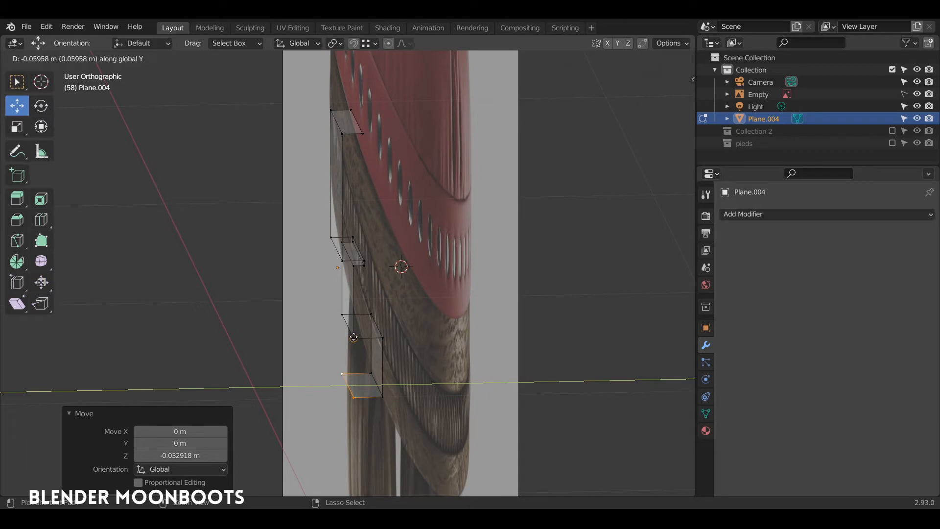
pyautogui.moveTo(353, 337); pyautogui.dragTo(354, 338)
pyautogui.moveTo(353, 338)
pyautogui.mouseDown(button='middle')
pyautogui.moveTo(418, 317)
pyautogui.moveTo(364, 329)
pyautogui.moveTo(370, 340)
pyautogui.mouseUp(button='middle')
pyautogui.press('KP_1')
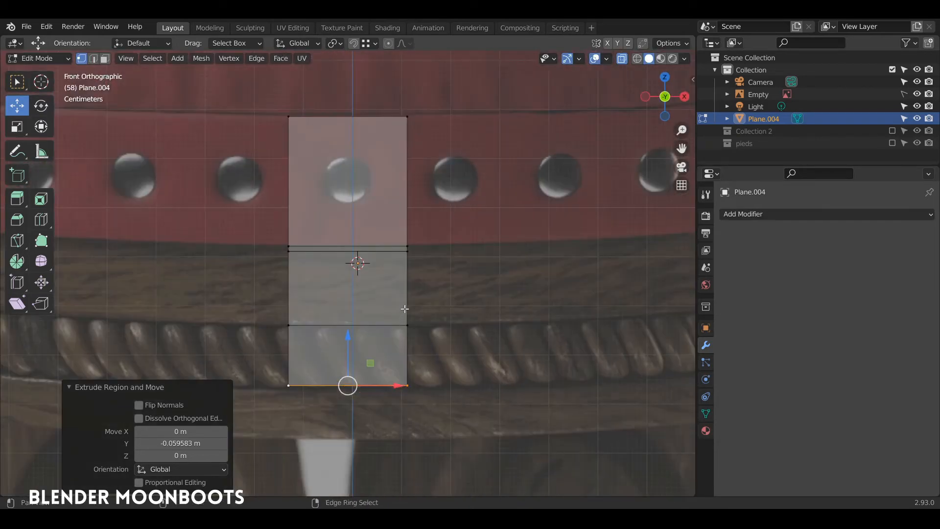
pyautogui.keyDown('shift'); pyautogui.moveTo(404, 309); pyautogui.dragTo(411, 230, button='middle'); pyautogui.keyUp('shift')
# Extrude the bottom edge down along Z, then outward along Y past the rope bead
pyautogui.press('e')
pyautogui.press('z')
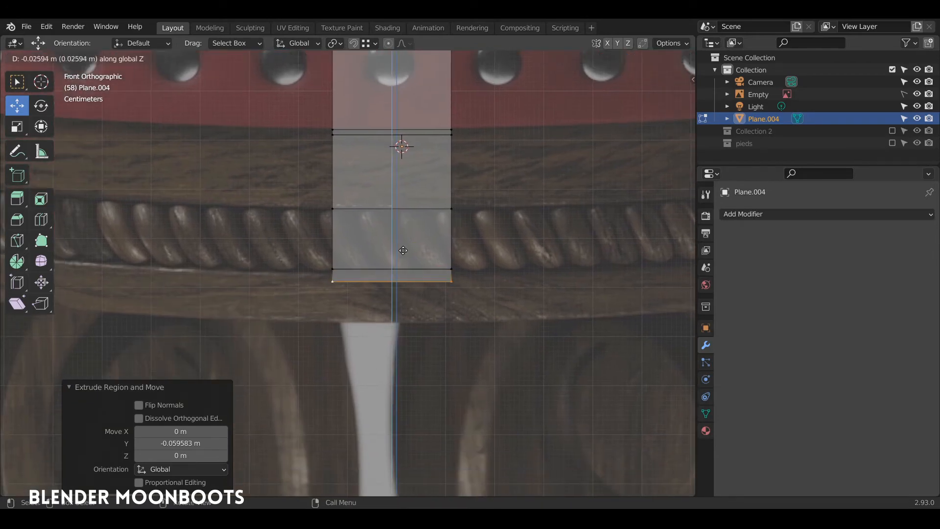
pyautogui.click(402, 289)
pyautogui.moveTo(401, 289); pyautogui.dragTo(318, 321, button='middle')
pyautogui.press('e')
pyautogui.press('y')
pyautogui.click(509, 282)
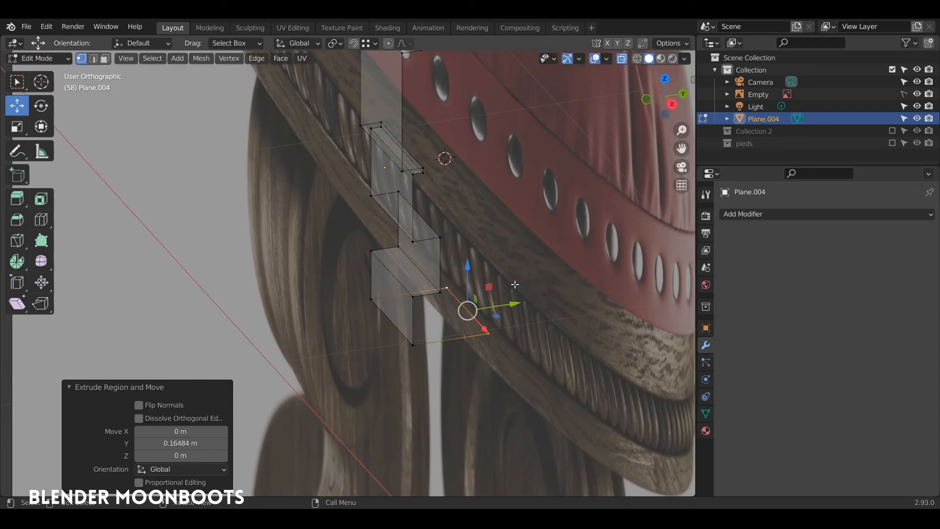
pyautogui.moveTo(515, 279); pyautogui.dragTo(315, 259, button='middle')
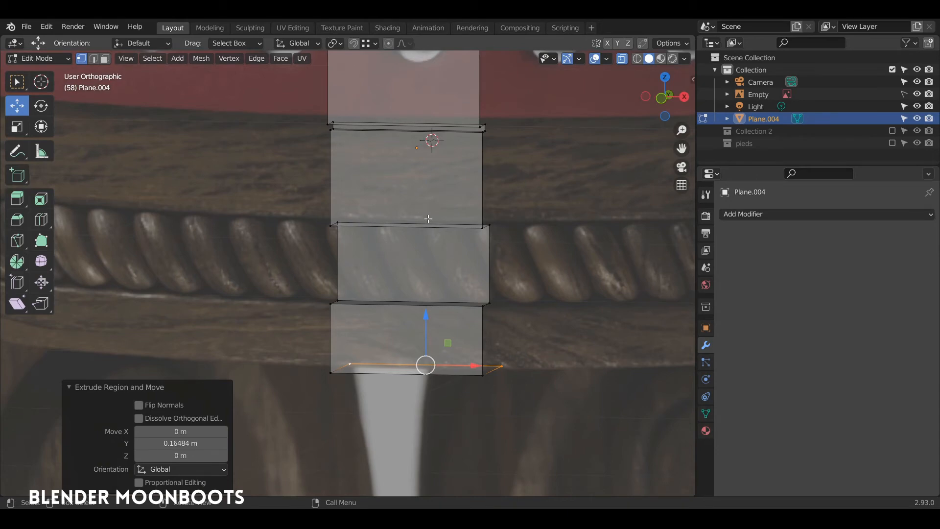
pyautogui.moveTo(437, 169); pyautogui.dragTo(435, 199, button='middle')
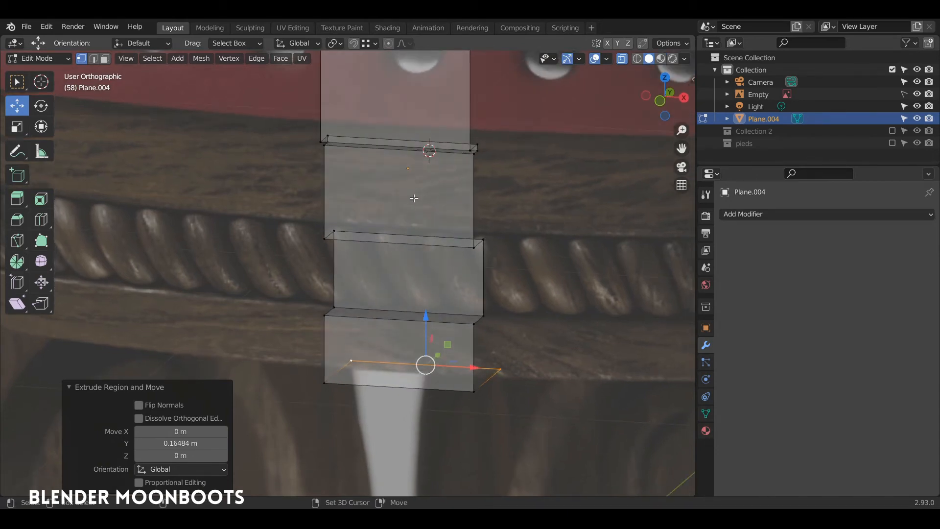
pyautogui.hotkey('shift', 'a')
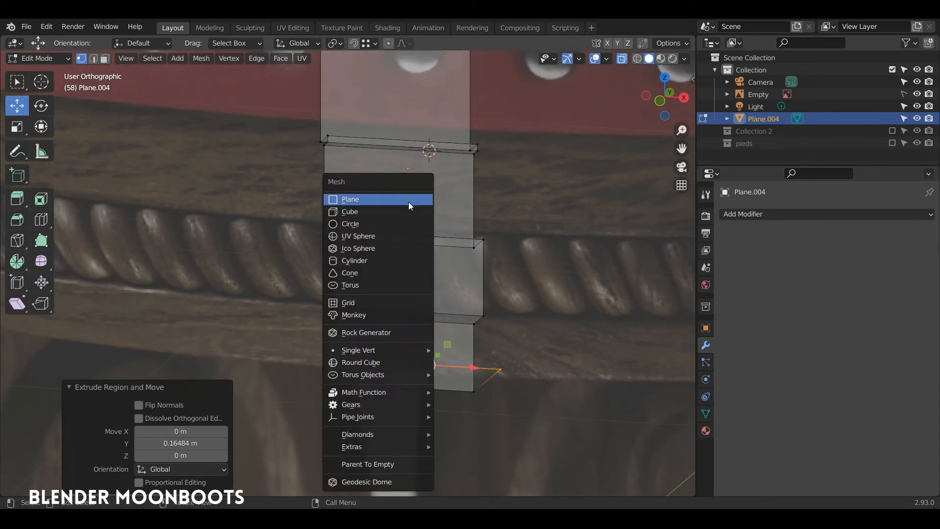
# Add a torus with 16 major and 6 minor segments
pyautogui.click(383, 285)
pyautogui.doubleClick(196, 318)
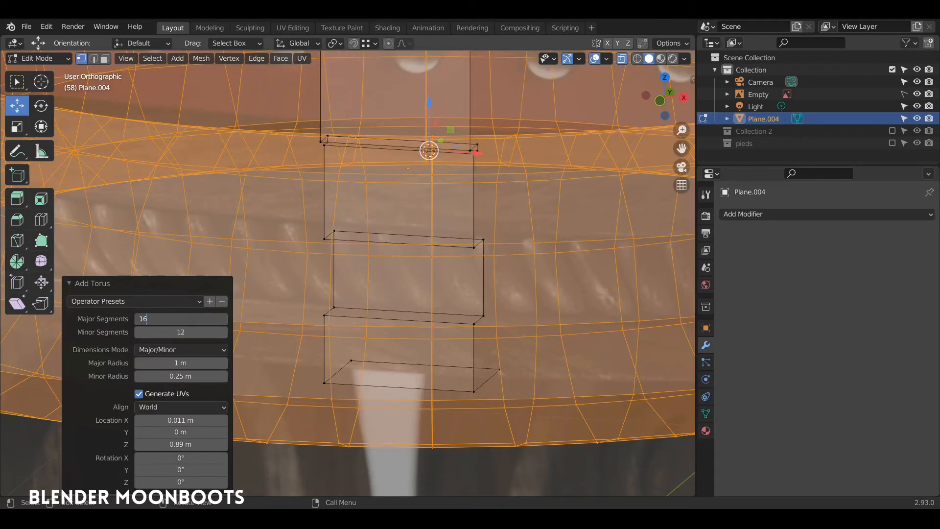
pyautogui.write('16')
pyautogui.press('Tab')
pyautogui.press('Return')
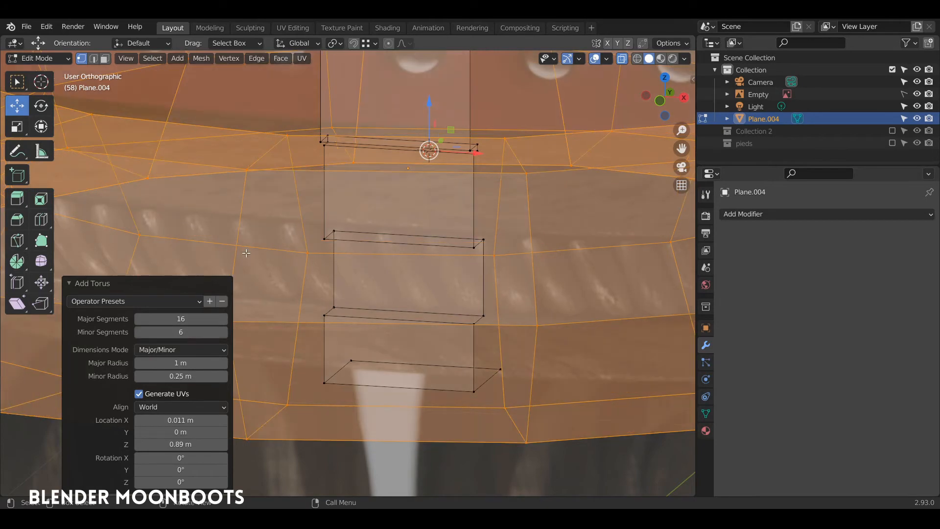
pyautogui.scroll(-4, 391, 244)
pyautogui.moveTo(391, 243); pyautogui.dragTo(411, 288, button='middle')
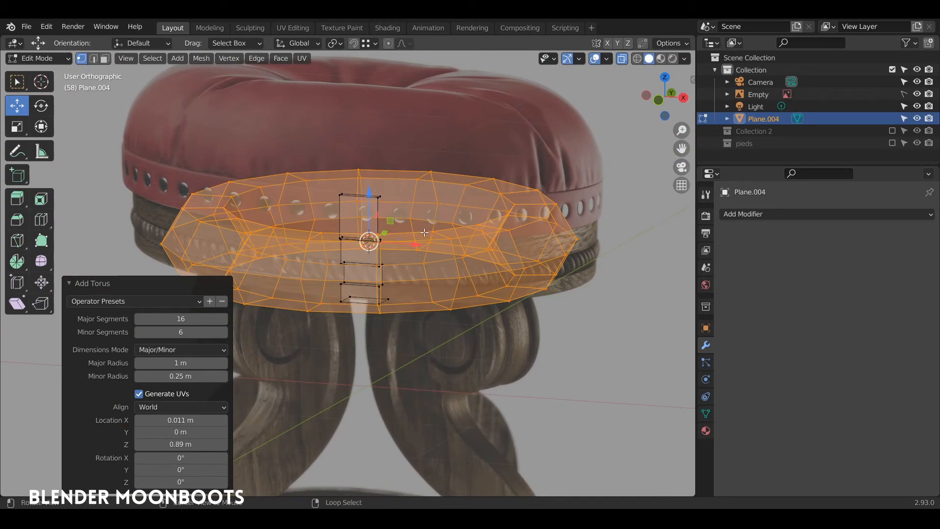
# Fatten the torus by 0.147 m and delete its right half
pyautogui.hotkey('alt', 's')
pyautogui.click(439, 224)
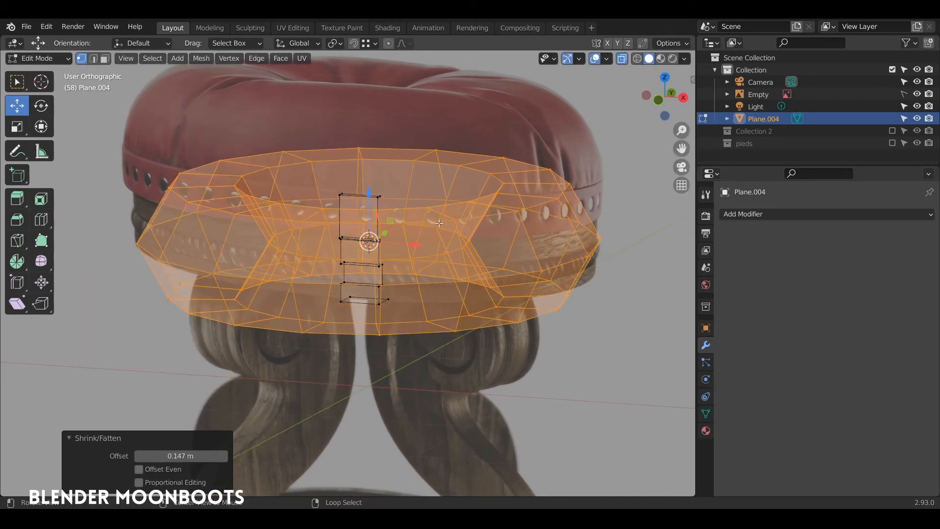
pyautogui.moveTo(440, 224); pyautogui.dragTo(409, 150, button='middle')
pyautogui.hotkey('alt', 'a')
pyautogui.moveTo(414, 66)
pyautogui.keyDown('ctrl'); pyautogui.mouseDown(button='right')
pyautogui.moveTo(404, 247)
pyautogui.moveTo(578, 355)
pyautogui.moveTo(418, 100)
pyautogui.mouseUp(button='right'); pyautogui.keyUp('ctrl')
pyautogui.moveTo(413, 142)
pyautogui.keyDown('ctrl'); pyautogui.mouseDown(button='right')
pyautogui.moveTo(397, 161)
pyautogui.moveTo(457, 56)
pyautogui.moveTo(416, 118)
pyautogui.mouseUp(button='right'); pyautogui.keyUp('ctrl')
pyautogui.press('x')
pyautogui.click(440, 140)
# Select the remaining half torus and scale it to 0.129 in front view
pyautogui.moveTo(290, 224); pyautogui.dragTo(285, 268, button='middle')
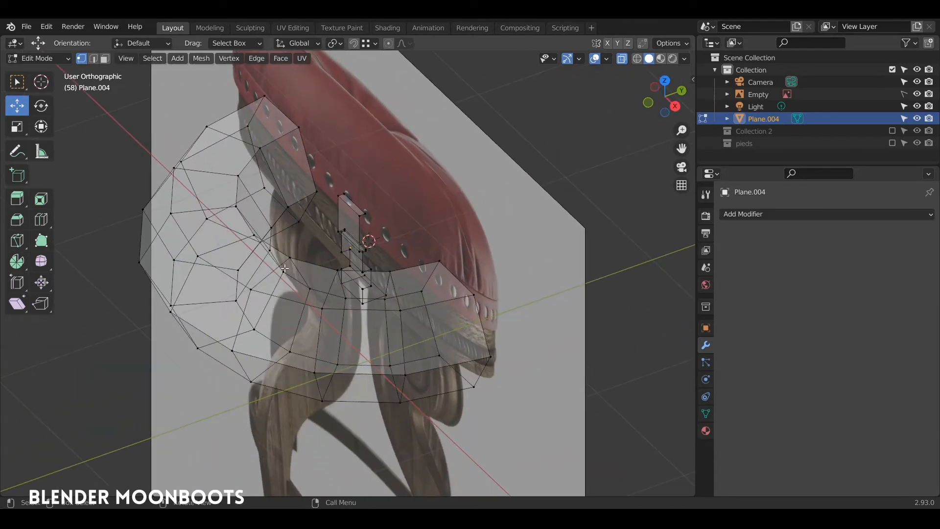
pyautogui.press('l')
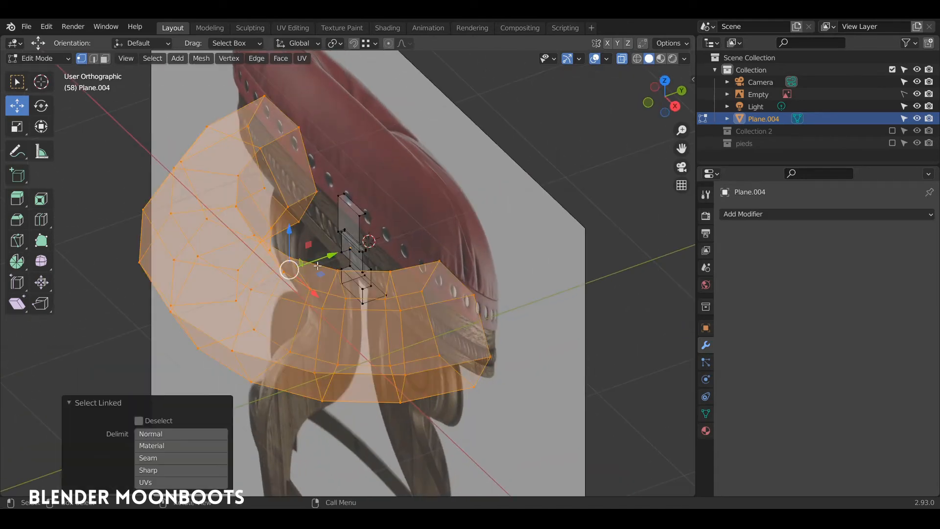
pyautogui.press('KP_1')
pyautogui.press('s')
pyautogui.click(300, 285)
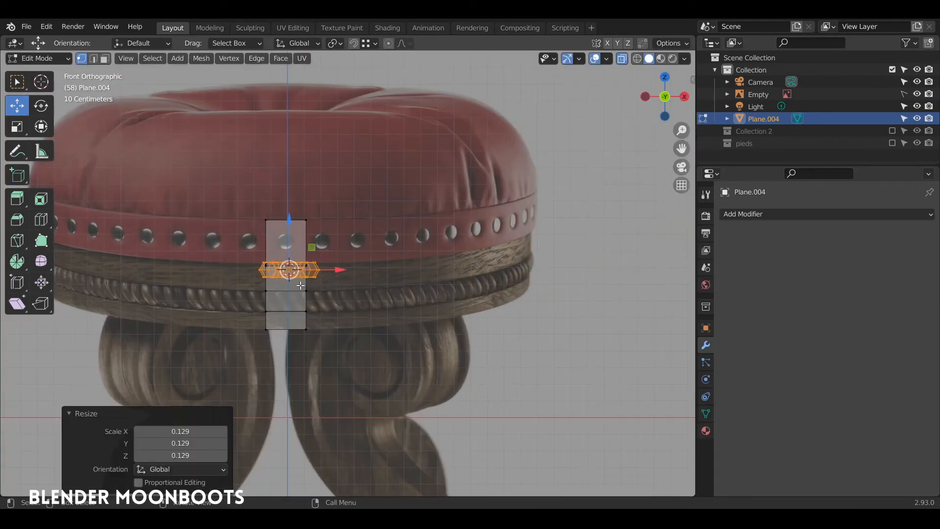
pyautogui.scroll(8, 300, 284)
pyautogui.keyDown('shift'); pyautogui.moveTo(311, 195); pyautogui.dragTo(493, 149, button='middle'); pyautogui.keyUp('shift')
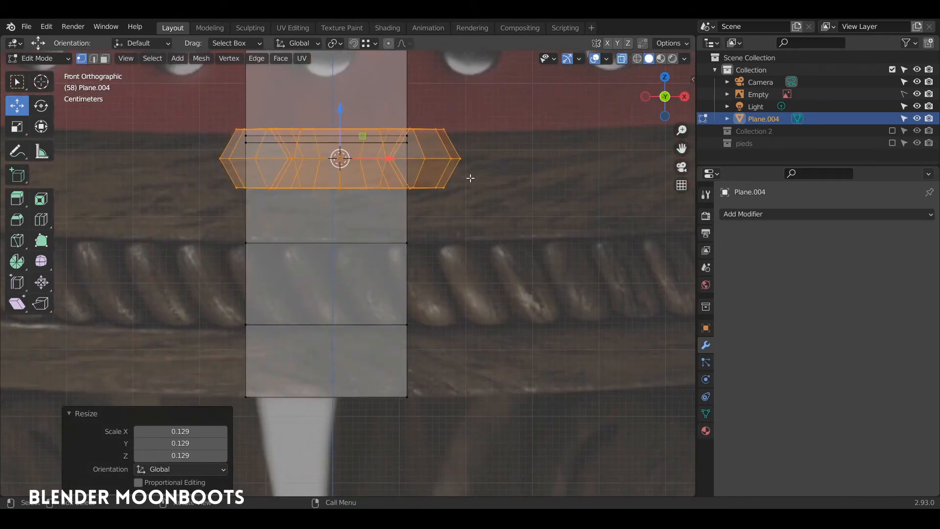
# Tilt the half torus into a slant, thicken it, and scale it down to 0.391
pyautogui.press('r')
pyautogui.click(426, 218)
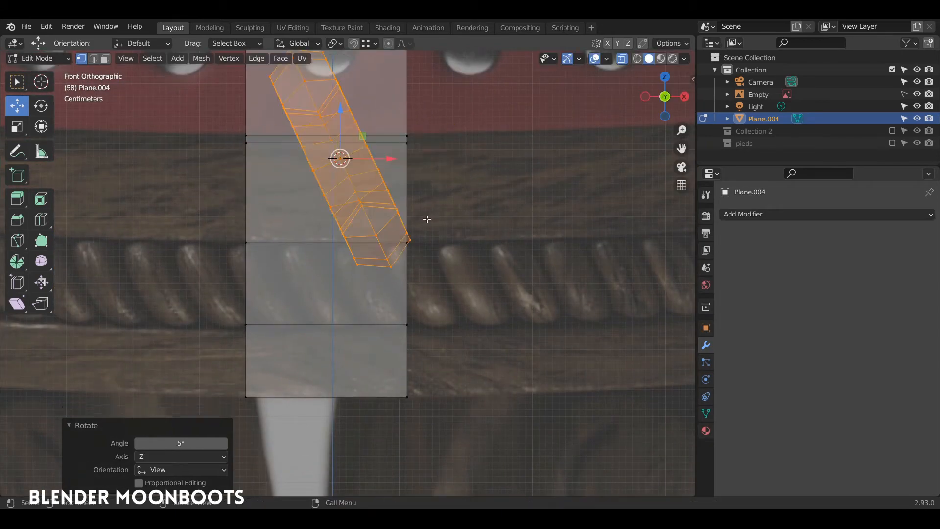
pyautogui.hotkey('alt', 's')
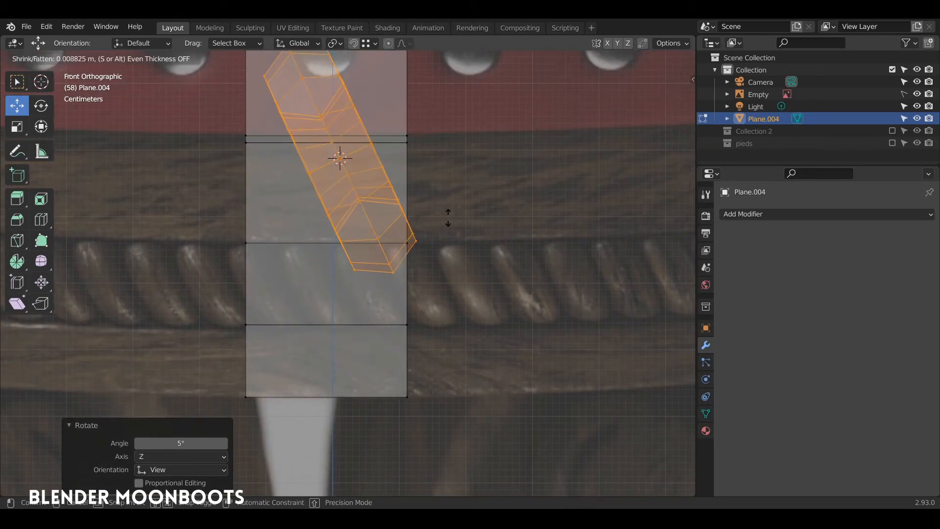
pyautogui.click(472, 215)
pyautogui.press('s')
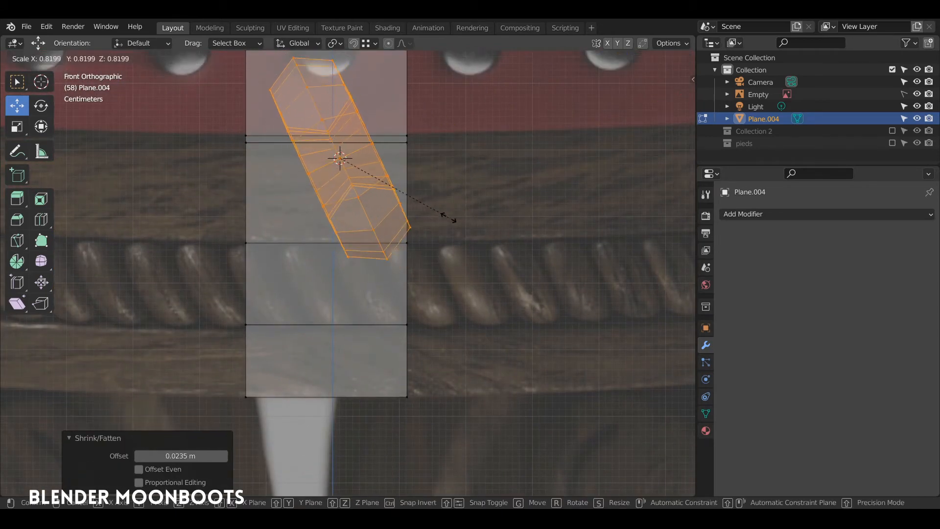
pyautogui.click(390, 175)
# Move the twist piece onto the rope bead on the profile strip
pyautogui.press('g')
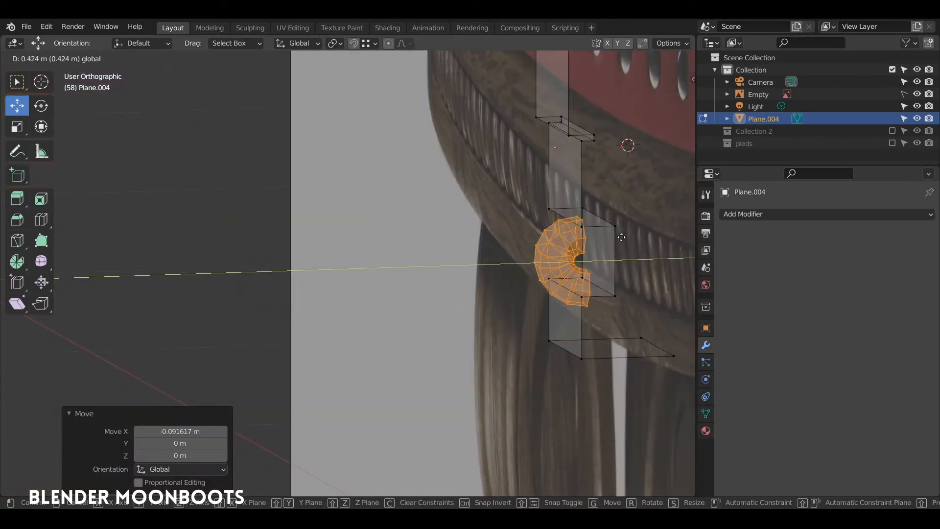
pyautogui.click(627, 234)
pyautogui.press('KP_1')
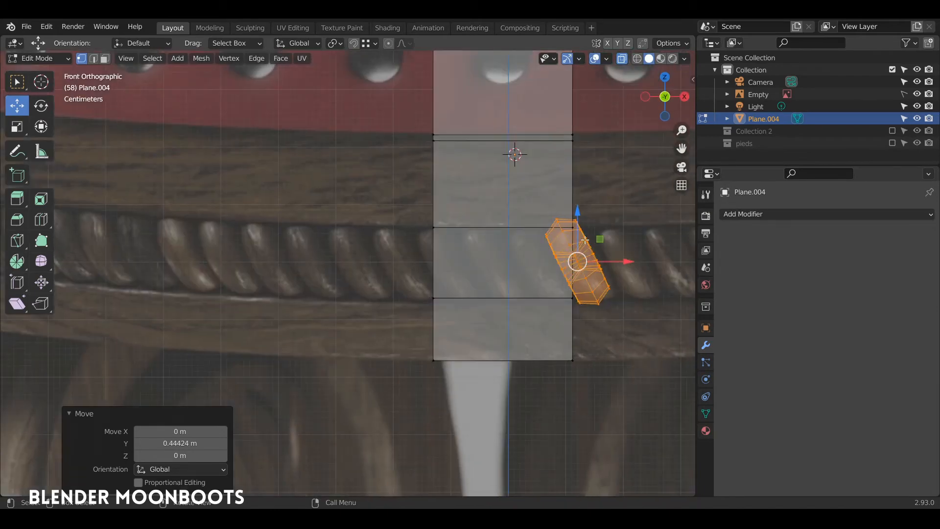
pyautogui.moveTo(620, 262); pyautogui.dragTo(497, 264)
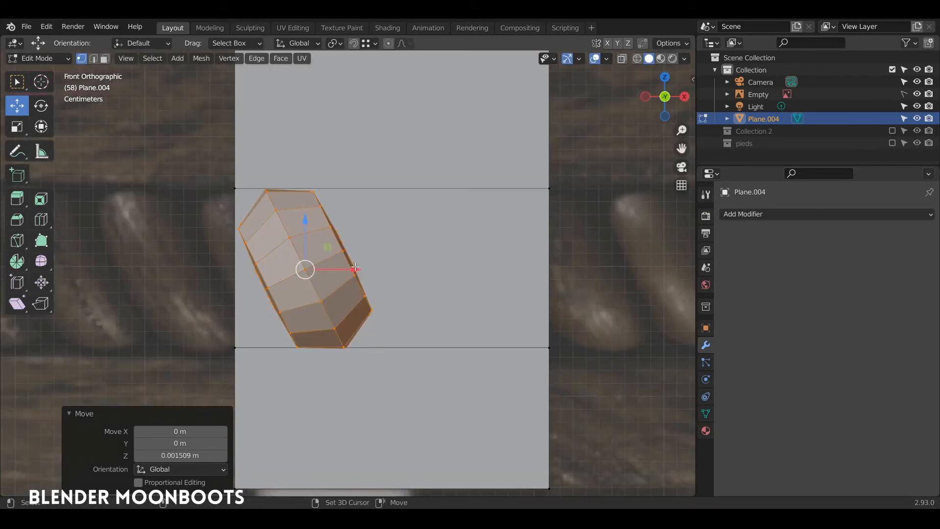
pyautogui.hotkey('shift', 'd')
# Place the twist copy beside the original along X, then repeat it for a third copy 0.074717 m along
pyautogui.press('x')
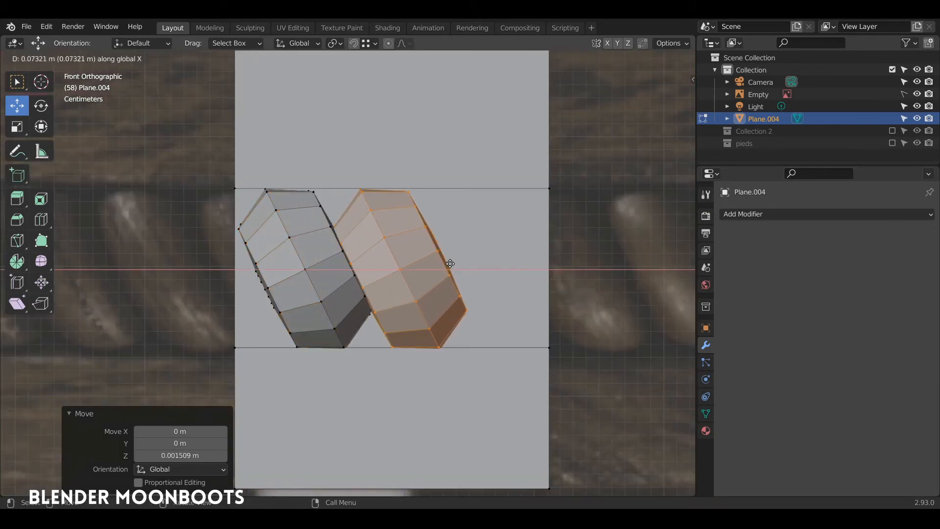
pyautogui.click(452, 262)
pyautogui.hotkey('shift', 'r')
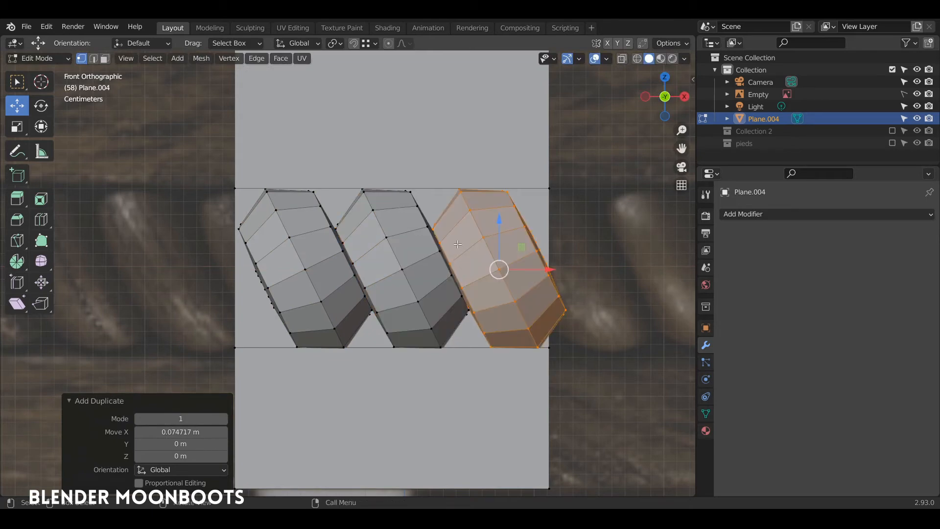
pyautogui.keyDown('ctrl'); pyautogui.moveTo(452, 235); pyautogui.dragTo(460, 319, button='middle'); pyautogui.keyUp('ctrl')
pyautogui.keyDown('shift'); pyautogui.moveTo(411, 136); pyautogui.dragTo(444, 236, button='middle'); pyautogui.keyUp('shift')
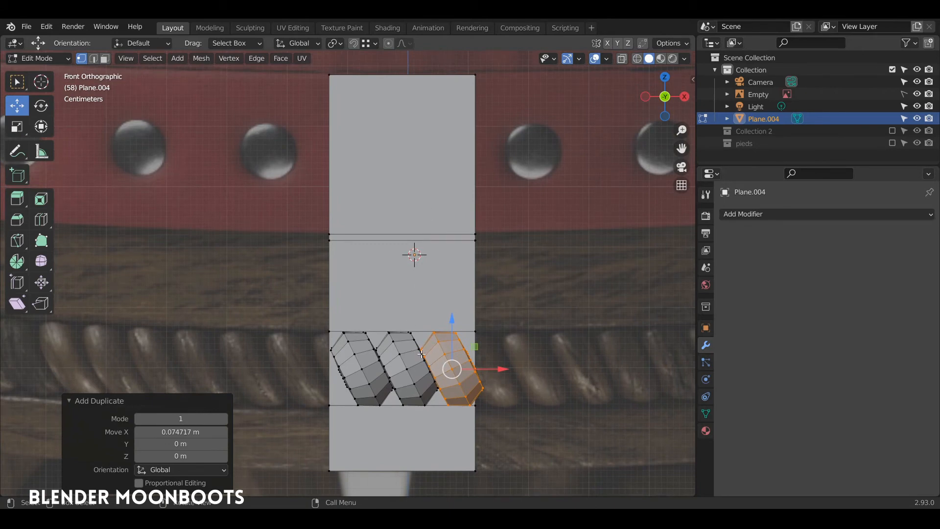
pyautogui.keyDown('shift'); pyautogui.moveTo(431, 231); pyautogui.dragTo(366, 230, button='middle'); pyautogui.keyUp('shift')
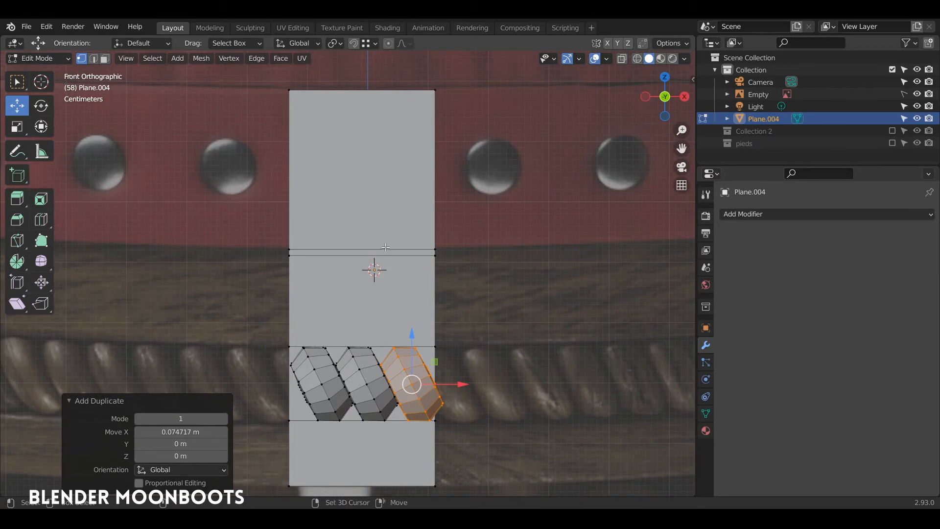
pyautogui.hotkey('shift', 'a')
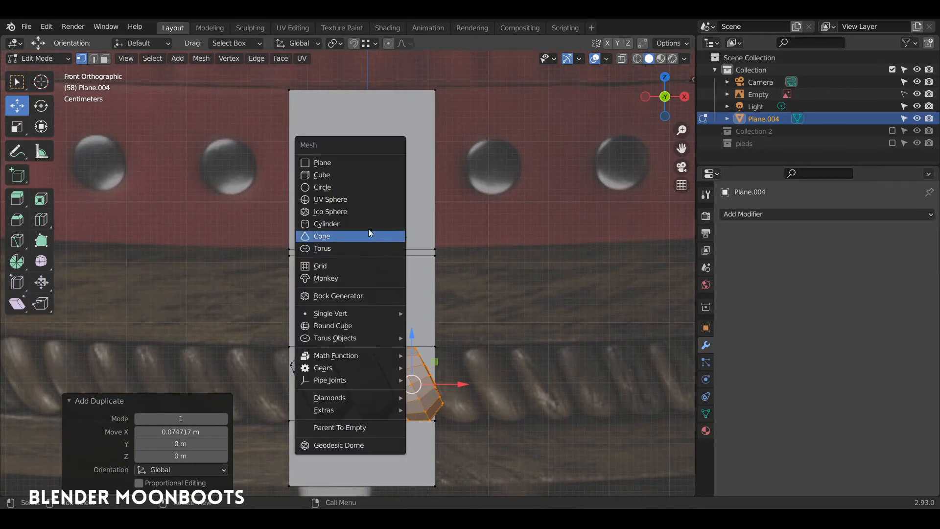
# Add a six-sided circle to the mesh and stand it upright with a 90° X rotation
pyautogui.click(351, 187)
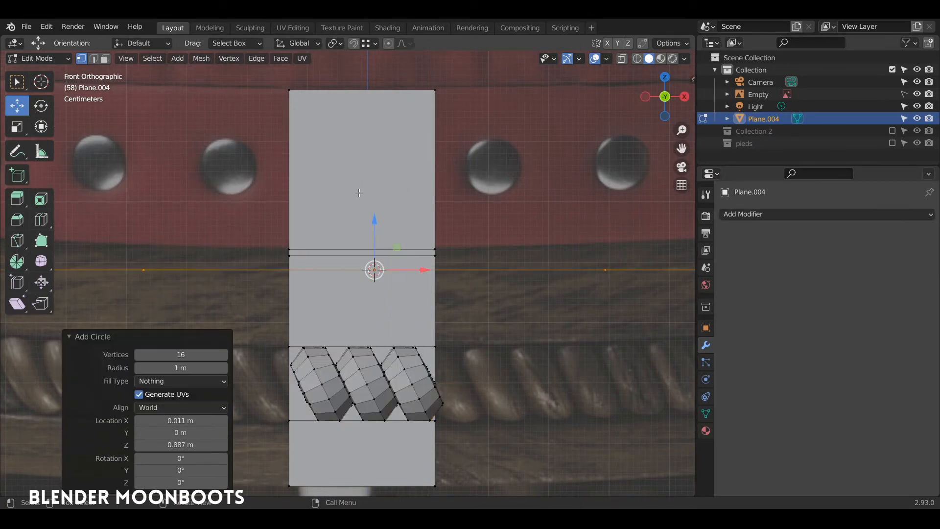
pyautogui.click(178, 354)
pyautogui.write('rx90')
pyautogui.press('Return')
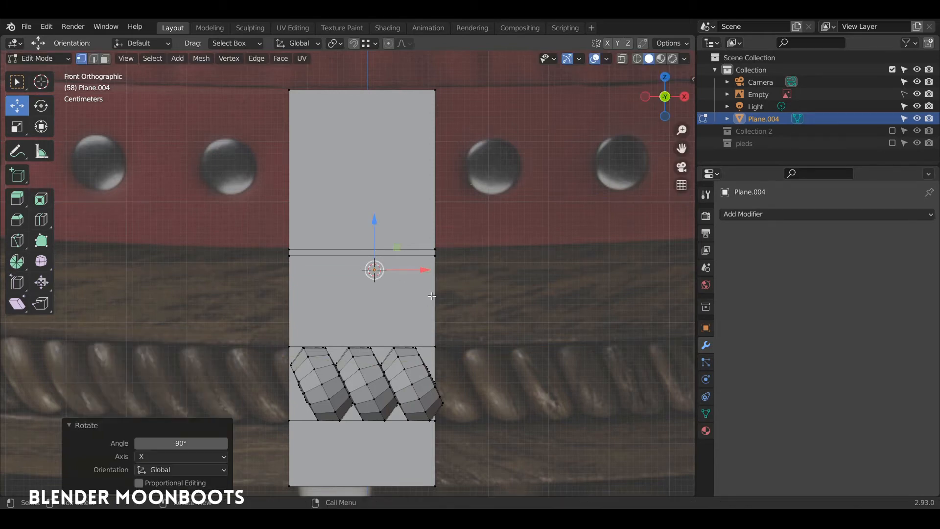
# Shrink the hexagon and position it over a rivet on the plate, sized to match the rivet
pyautogui.press('s')
pyautogui.click(402, 250)
pyautogui.press('s')
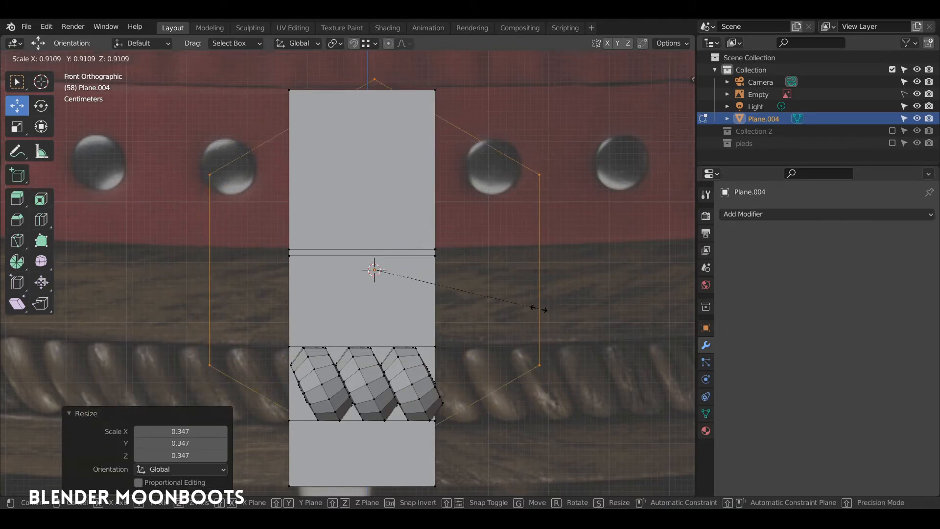
pyautogui.click(414, 273)
pyautogui.hotkey('alt', 'z')
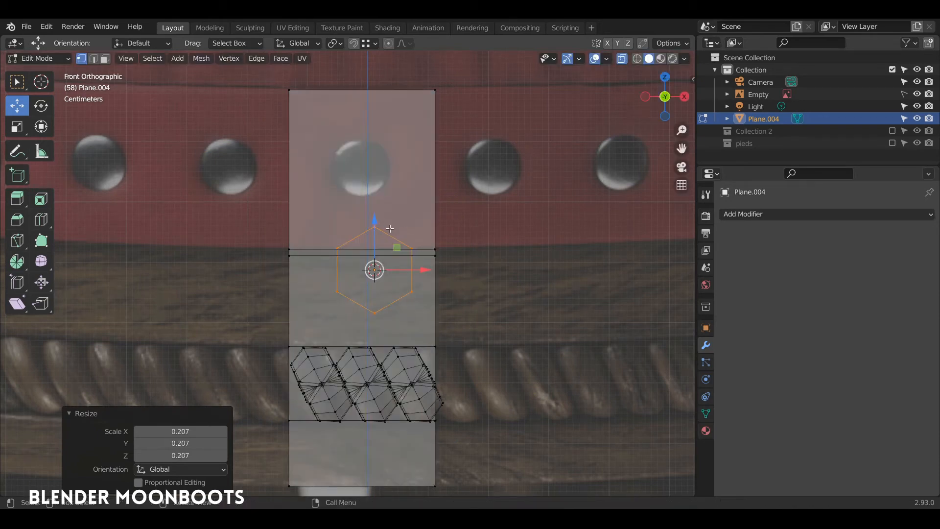
pyautogui.scroll(4, 387, 208)
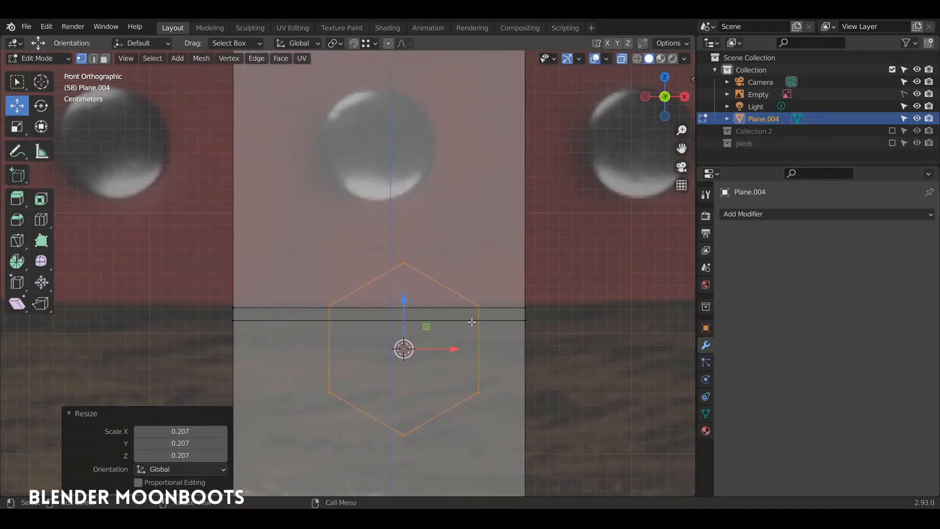
pyautogui.press('g')
pyautogui.click(445, 153)
pyautogui.press('s')
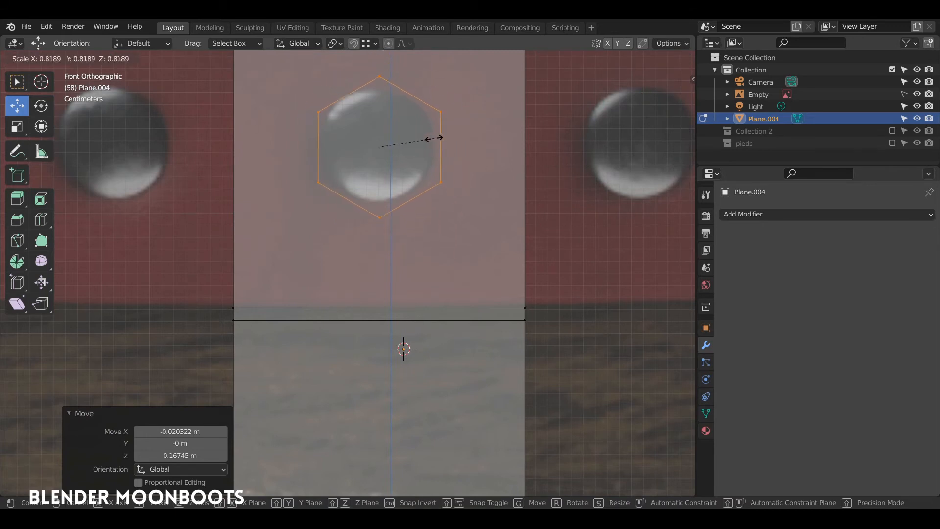
pyautogui.click(428, 138)
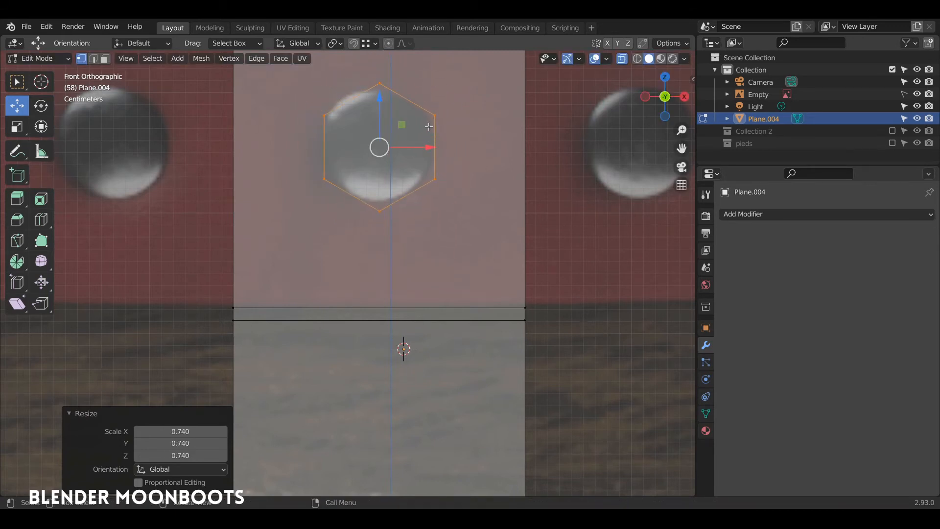
# Extrude and inset the hexagon face, then extrude it outward along Y into a stud
pyautogui.press('e')
pyautogui.rightClick(428, 126)
pyautogui.press('s')
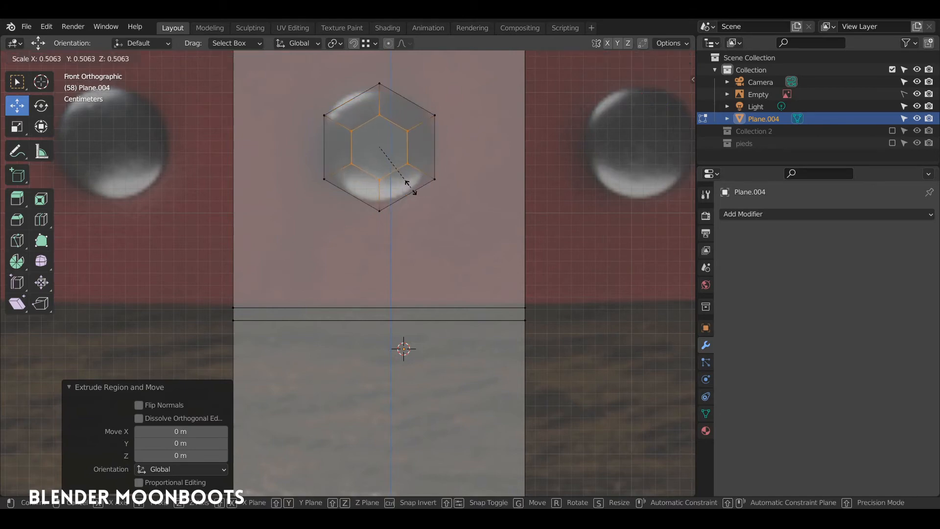
pyautogui.click(412, 185)
pyautogui.moveTo(411, 185); pyautogui.dragTo(411, 127, button='middle')
pyautogui.press('g')
pyautogui.press('y')
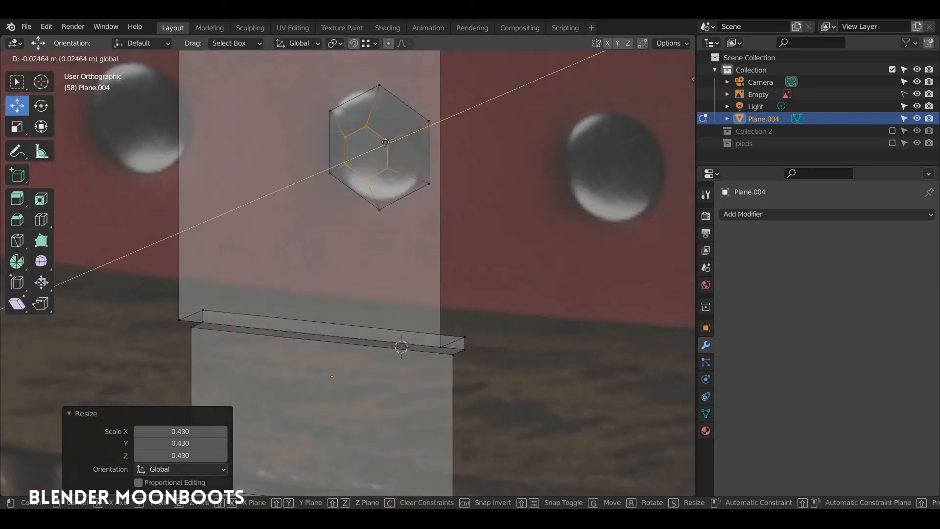
pyautogui.rightClick(385, 142)
pyautogui.moveTo(429, 139); pyautogui.dragTo(422, 126, button='middle')
pyautogui.press('e')
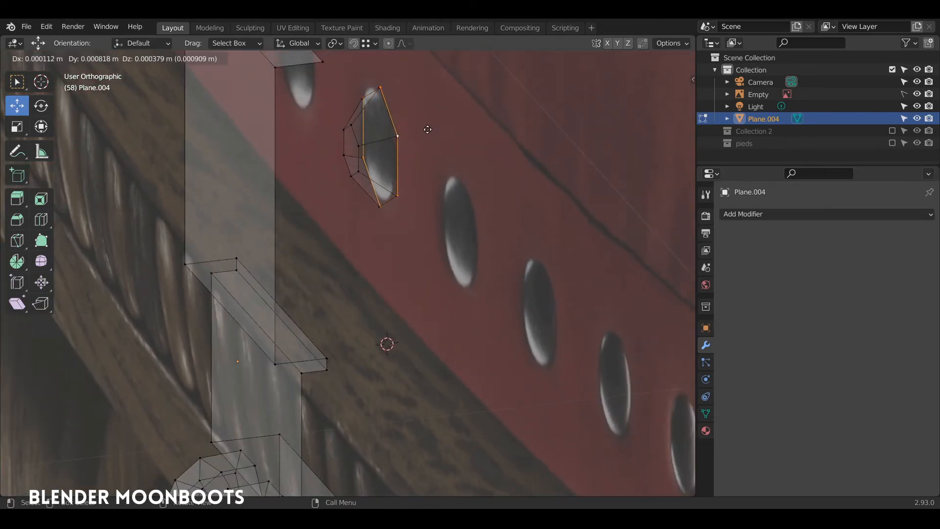
pyautogui.press('y')
pyautogui.click(443, 126)
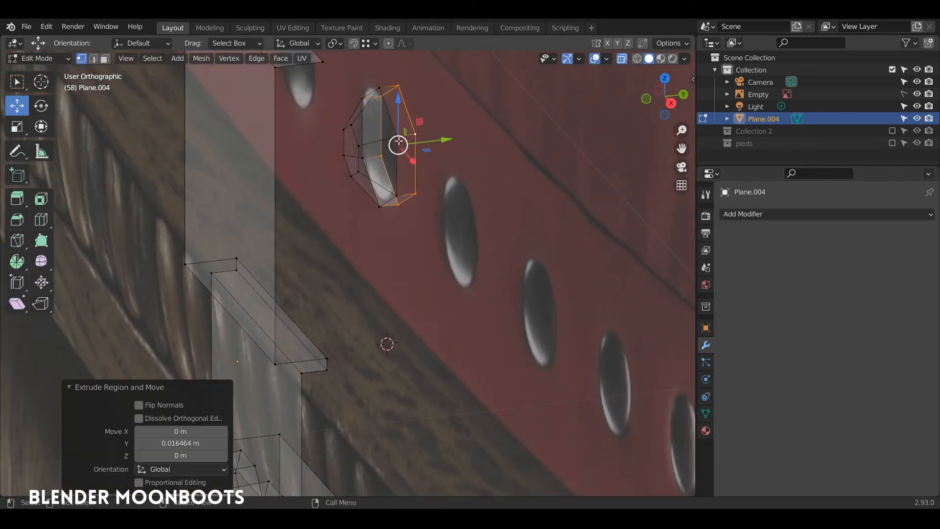
# Move the whole hexagon stud along Y so it sits flush against the plate
pyautogui.press('l')
pyautogui.press('g')
pyautogui.press('y')
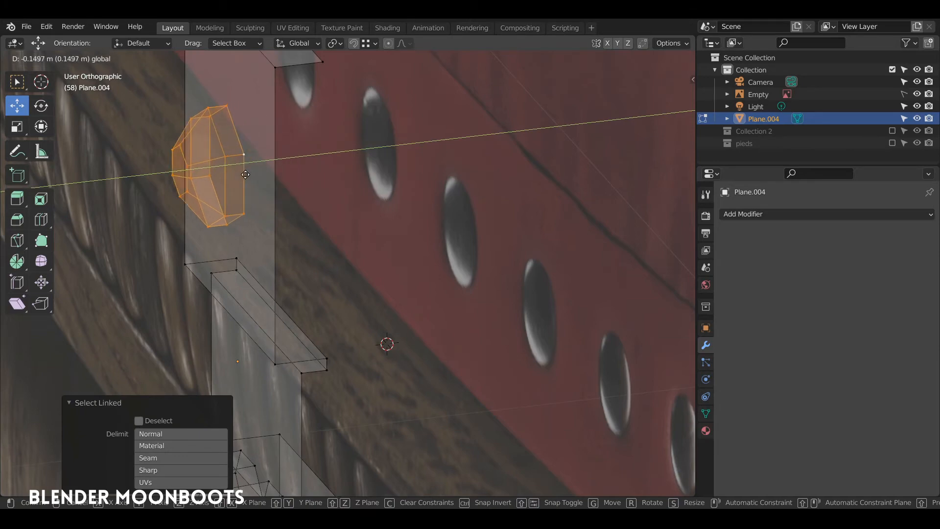
pyautogui.moveTo(245, 174); pyautogui.dragTo(246, 174)
pyautogui.moveTo(254, 168); pyautogui.dragTo(244, 155, button='middle')
pyautogui.moveTo(264, 164); pyautogui.dragTo(268, 162)
# Nudge the plate's left edge loop slightly right, about 0.012405 m on X
pyautogui.press('KP_1')
pyautogui.scroll(3, 335, 153)
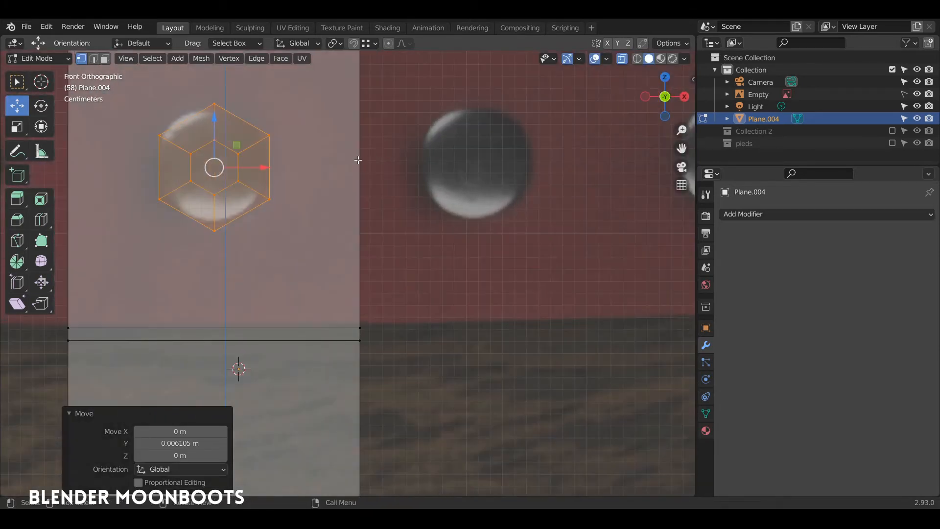
pyautogui.scroll(-5, 358, 159)
pyautogui.keyDown('shift'); pyautogui.moveTo(350, 258); pyautogui.dragTo(393, 170, button='middle'); pyautogui.keyUp('shift')
pyautogui.keyDown('alt'); pyautogui.click(284, 212); pyautogui.keyUp('alt')
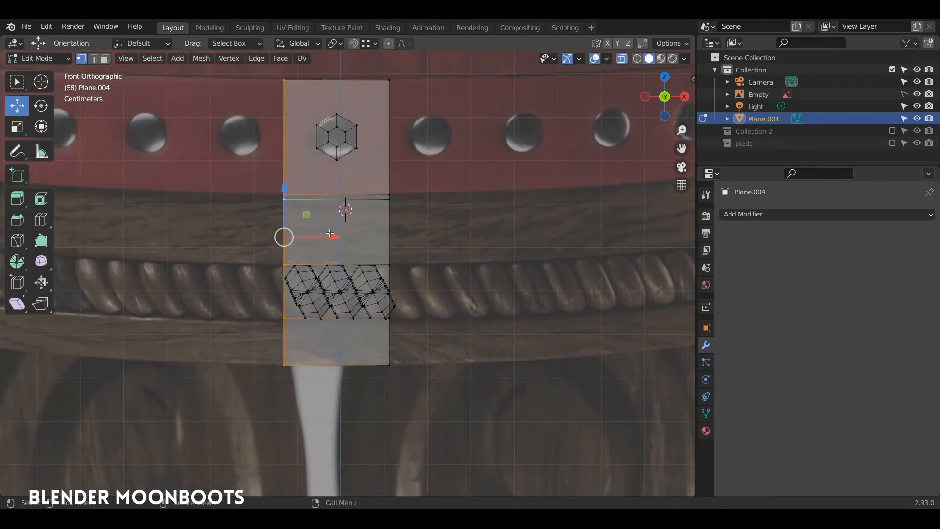
pyautogui.moveTo(330, 233); pyautogui.dragTo(335, 233)
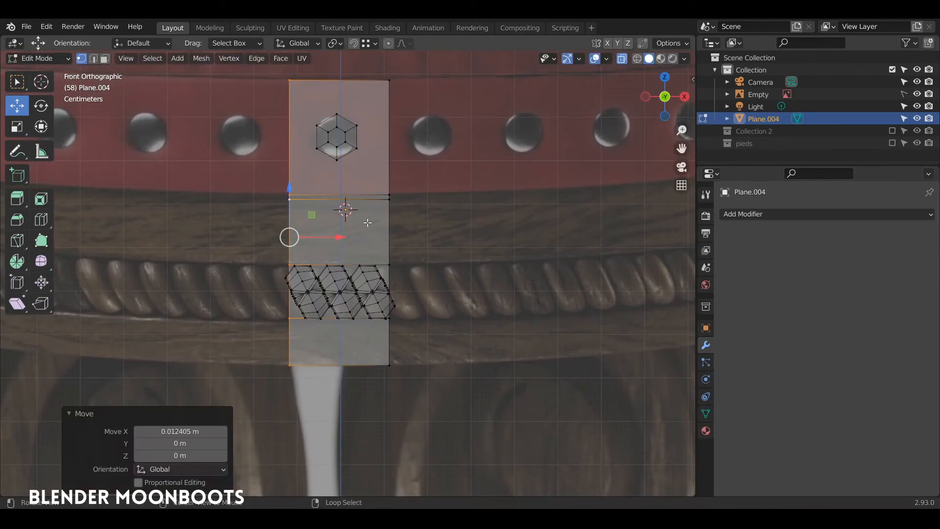
pyautogui.hotkey('alt', 'z')
pyautogui.press('Tab')
pyautogui.press('Tab')
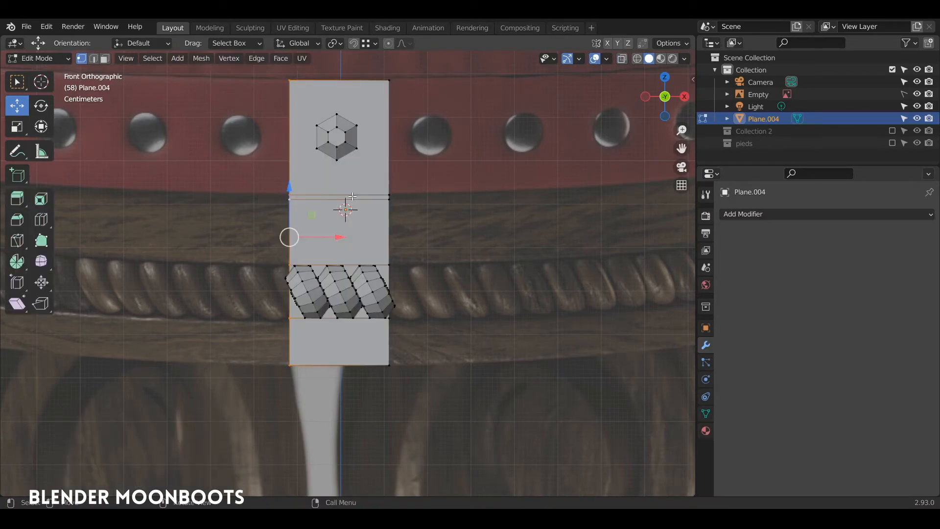
# Add a centred vertical loop cut through the plate and return to Object Mode
pyautogui.hotkey('ctrl', 'r')
pyautogui.click(336, 201)
pyautogui.rightClick(337, 200)
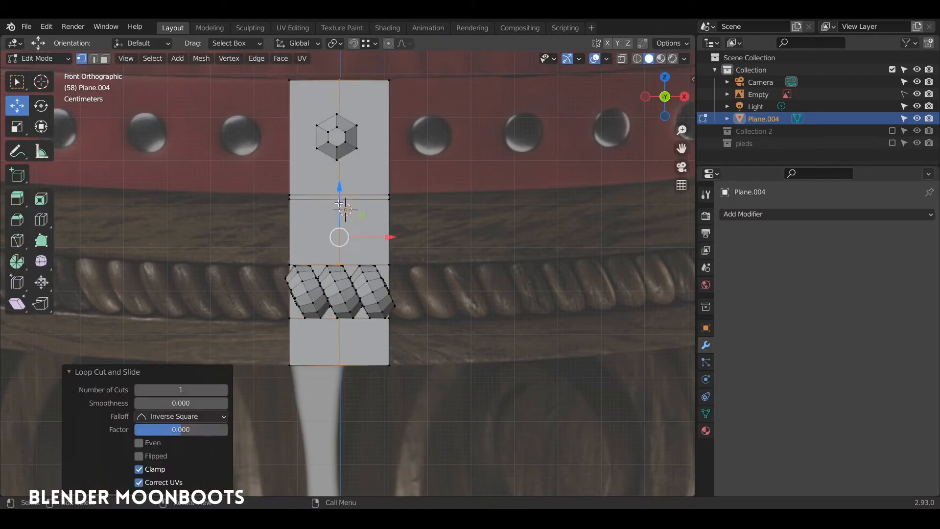
pyautogui.moveTo(337, 203); pyautogui.dragTo(362, 189, button='middle')
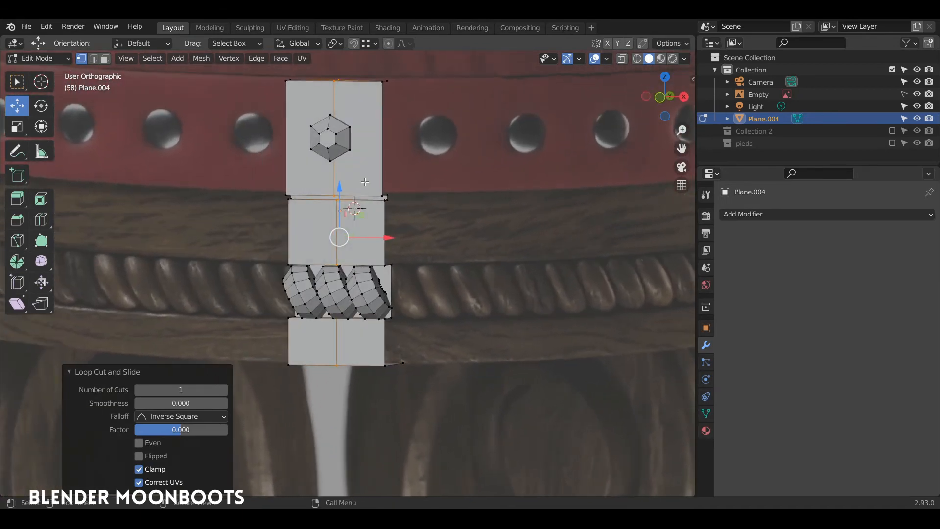
pyautogui.press('Tab')
pyautogui.click(711, 215)
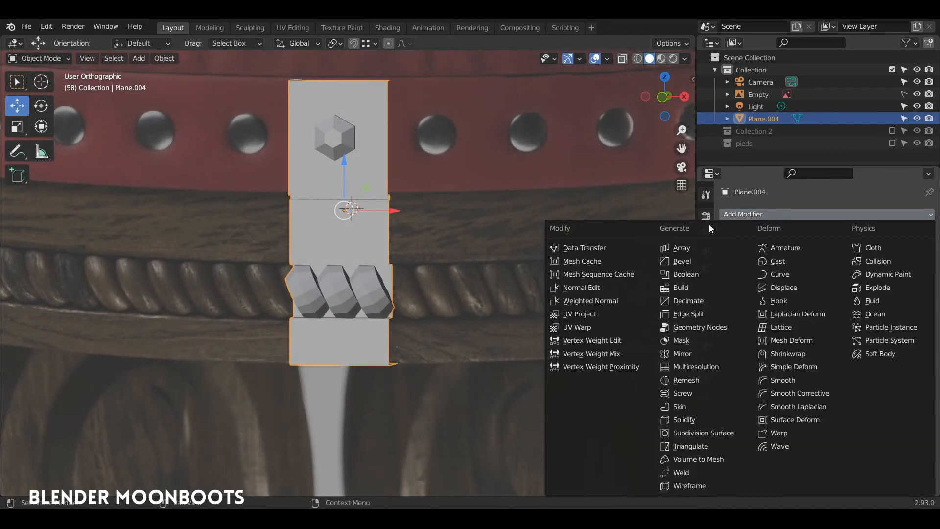
# Add an Array modifier with Relative Offset off and Constant Offset Distance X about 0.23 m
pyautogui.click(687, 250)
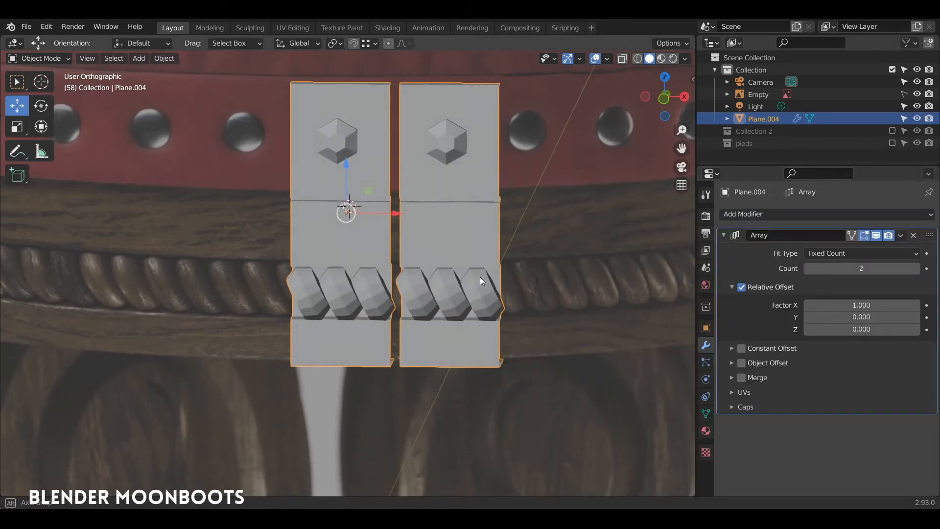
pyautogui.scroll(3, 480, 277)
pyautogui.moveTo(494, 225); pyautogui.dragTo(493, 232, button='middle')
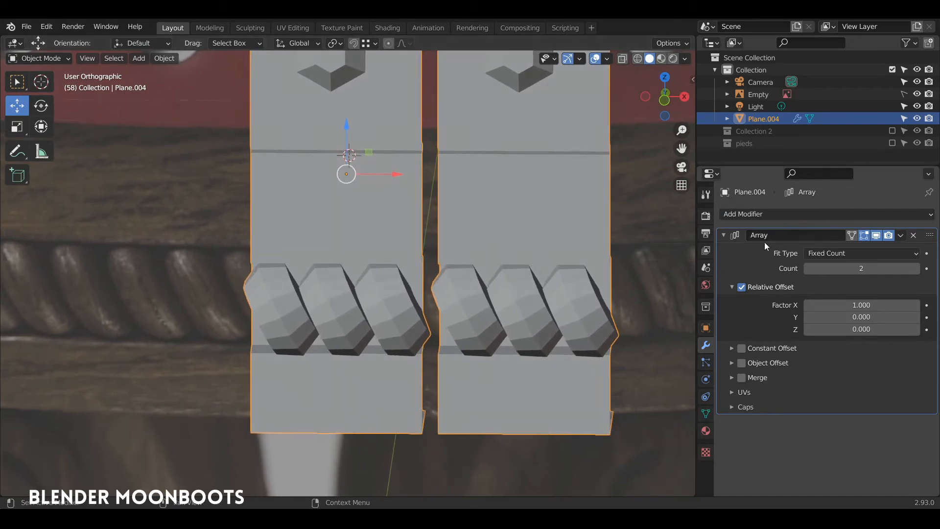
pyautogui.click(740, 287)
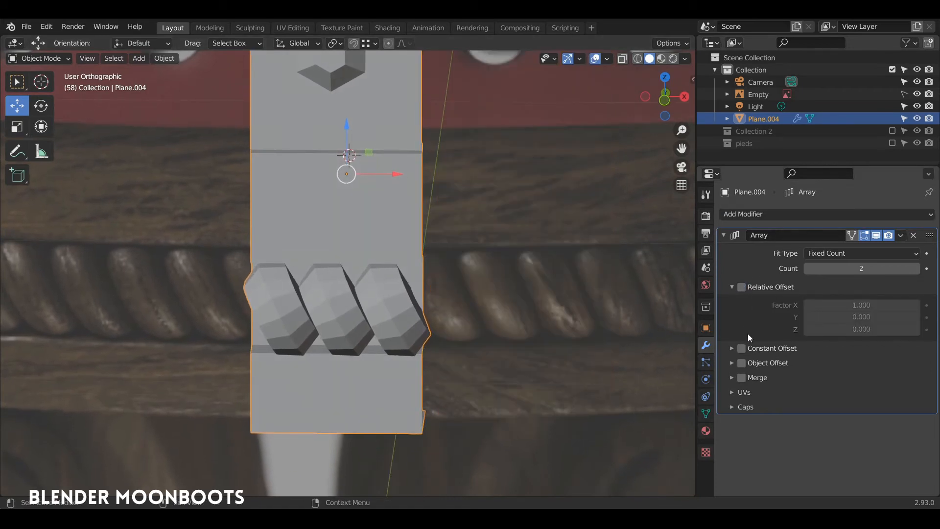
pyautogui.click(731, 349)
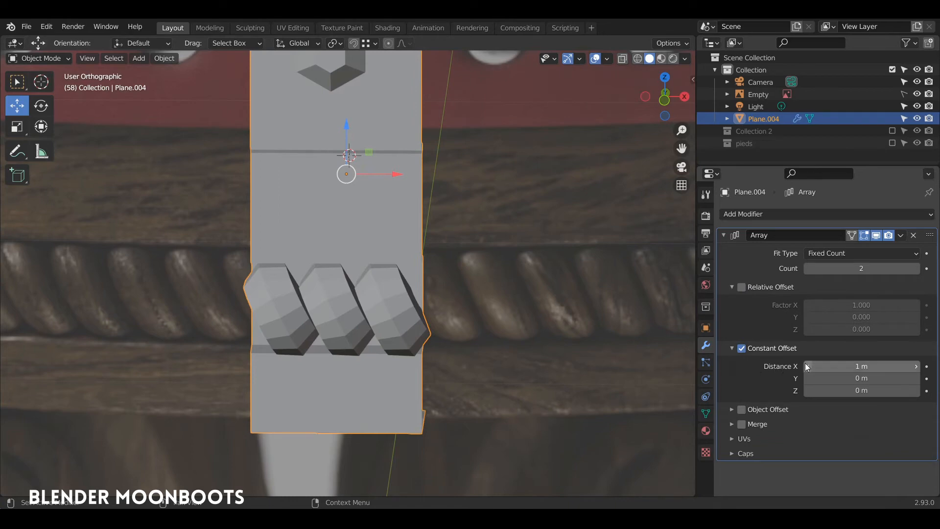
pyautogui.moveTo(572, 313)
pyautogui.mouseDown(button='middle')
pyautogui.moveTo(503, 322)
pyautogui.moveTo(518, 297)
pyautogui.moveTo(451, 281)
pyautogui.moveTo(529, 280)
pyautogui.moveTo(563, 319)
pyautogui.moveTo(507, 314)
pyautogui.moveTo(656, 282)
pyautogui.moveTo(519, 317)
pyautogui.moveTo(580, 303)
pyautogui.mouseUp(button='middle')
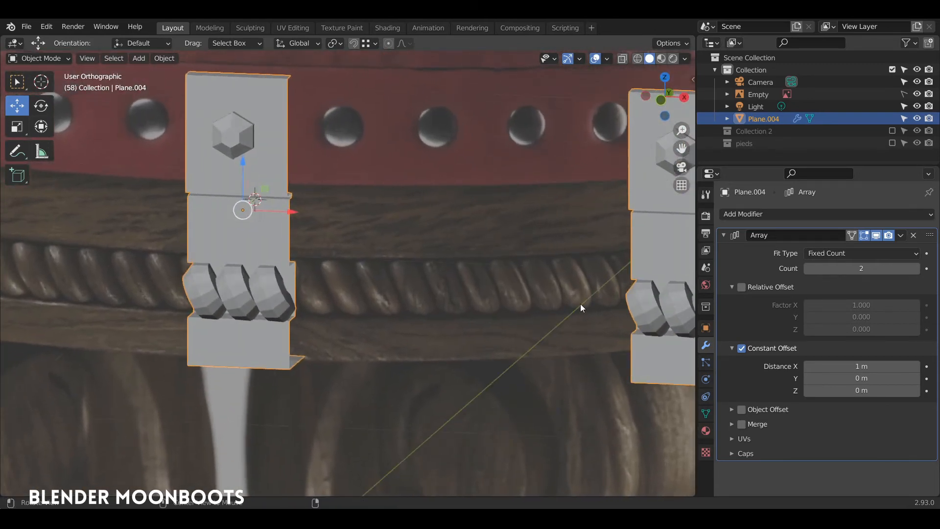
pyautogui.moveTo(807, 369); pyautogui.dragTo(740, 374)
pyautogui.moveTo(683, 351); pyautogui.dragTo(263, 306, button='middle')
# Select the three rope bead rings and push them outward along Y
pyautogui.scroll(5, 264, 306)
pyautogui.moveTo(263, 247); pyautogui.dragTo(311, 285, button='middle')
pyautogui.press('Tab')
pyautogui.hotkey('alt', 'a')
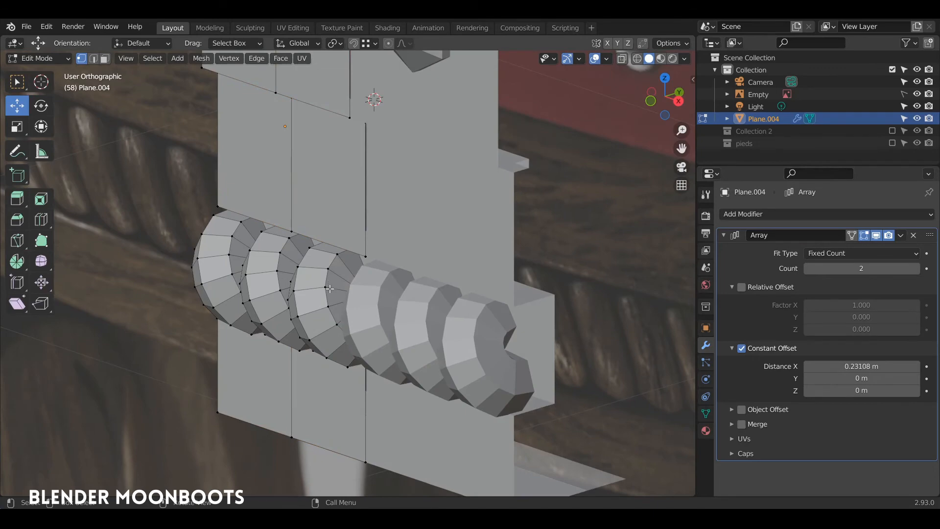
pyautogui.press('l')
pyautogui.press('l')
pyautogui.press('l')
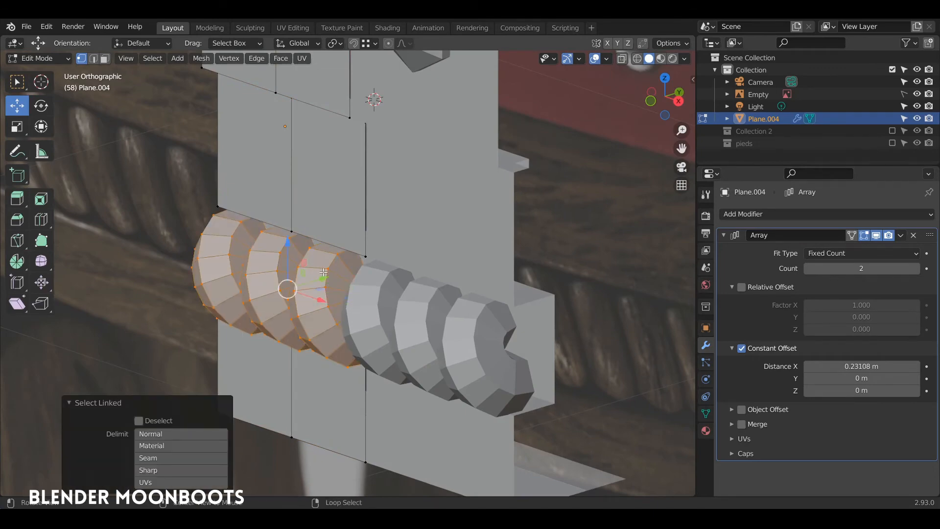
pyautogui.moveTo(324, 272); pyautogui.dragTo(514, 258, button='middle')
pyautogui.press('g')
pyautogui.press('y')
pyautogui.click(365, 271)
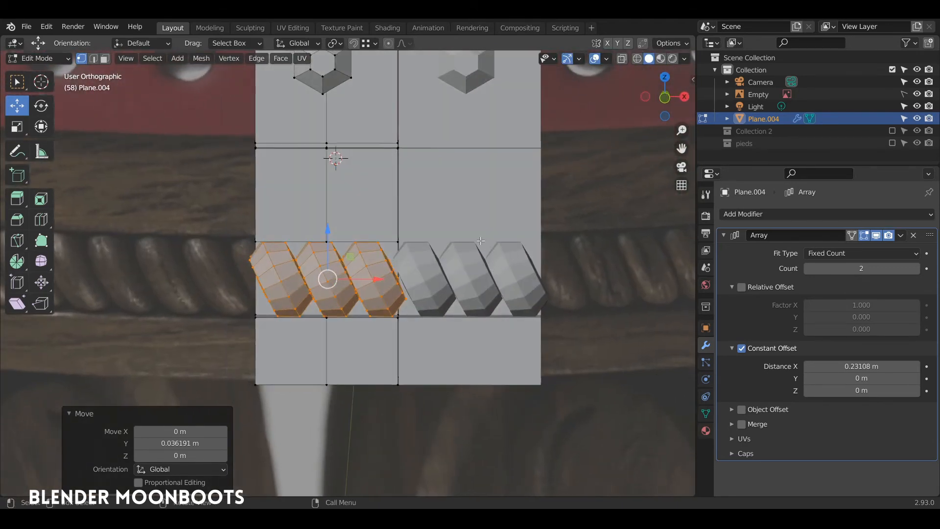
# Tighten the Array Distance X to 0.22328 m and slide the plate's right edge along X
pyautogui.press('KP_1')
pyautogui.scroll(4, 490, 230)
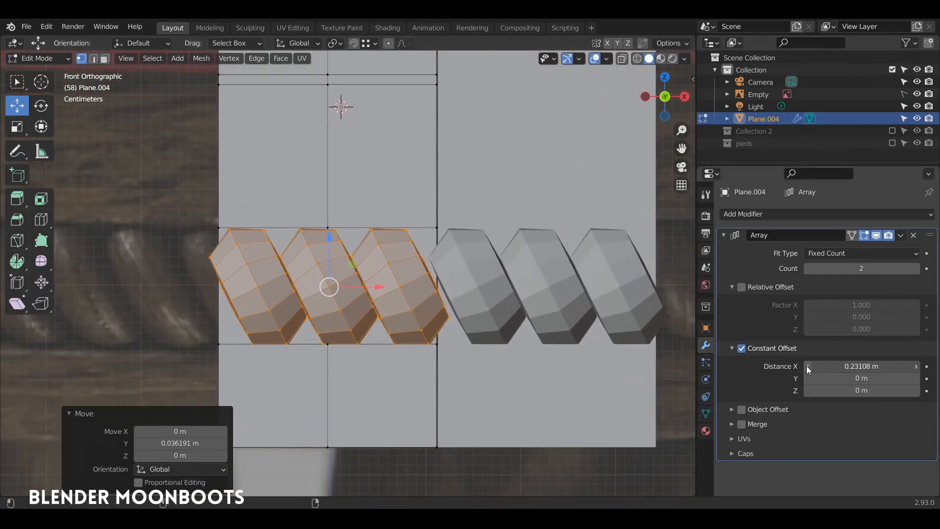
pyautogui.moveTo(807, 366); pyautogui.dragTo(801, 371)
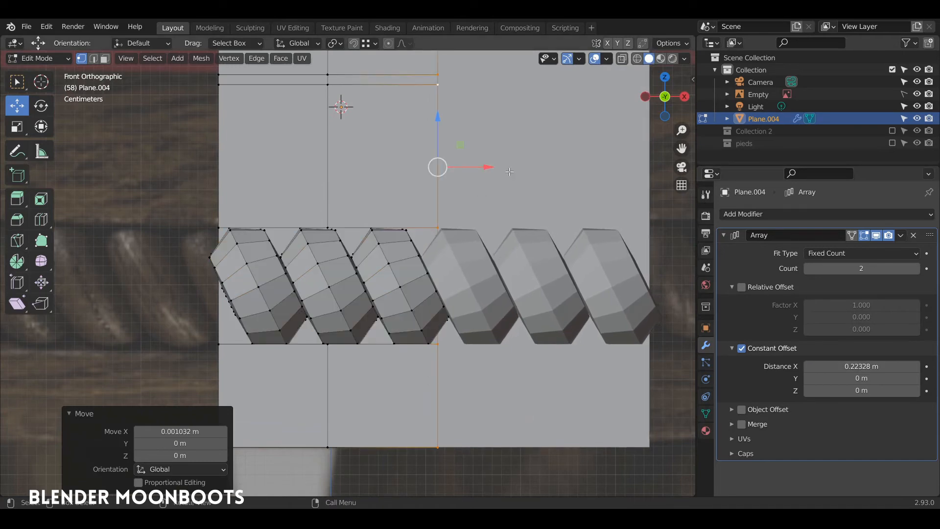
pyautogui.moveTo(482, 165)
pyautogui.mouseDown()
pyautogui.moveTo(447, 168)
pyautogui.moveTo(470, 168)
pyautogui.mouseUp()
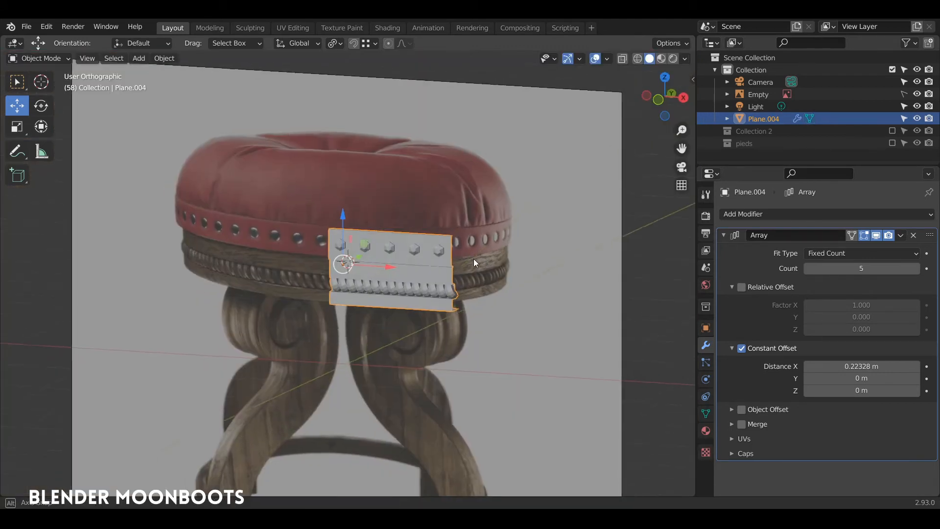
# Set the Array Count to 53 and turn off the Array's viewport display
pyautogui.click(807, 268)
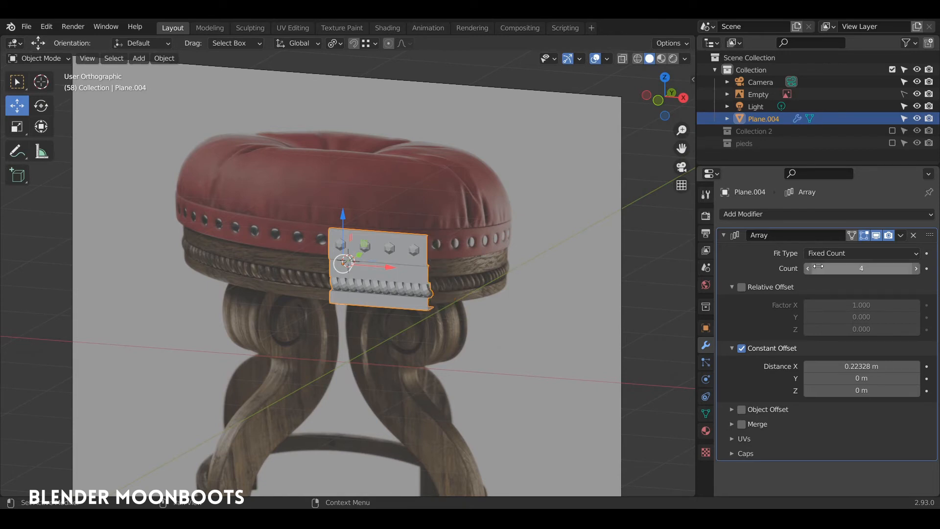
pyautogui.moveTo(817, 266)
pyautogui.mouseDown()
pyautogui.moveTo(809, 267)
pyautogui.moveTo(821, 268)
pyautogui.mouseUp()
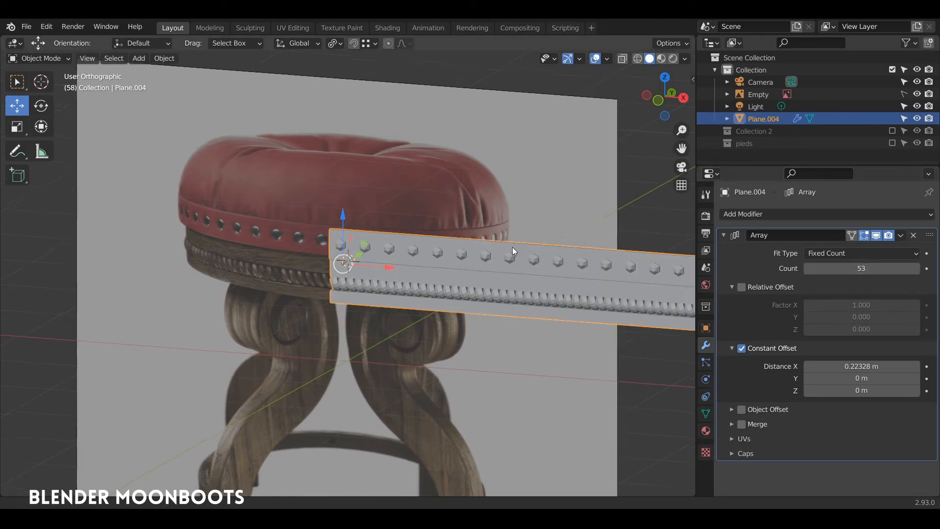
pyautogui.scroll(-5, 514, 366)
pyautogui.scroll(6, 547, 263)
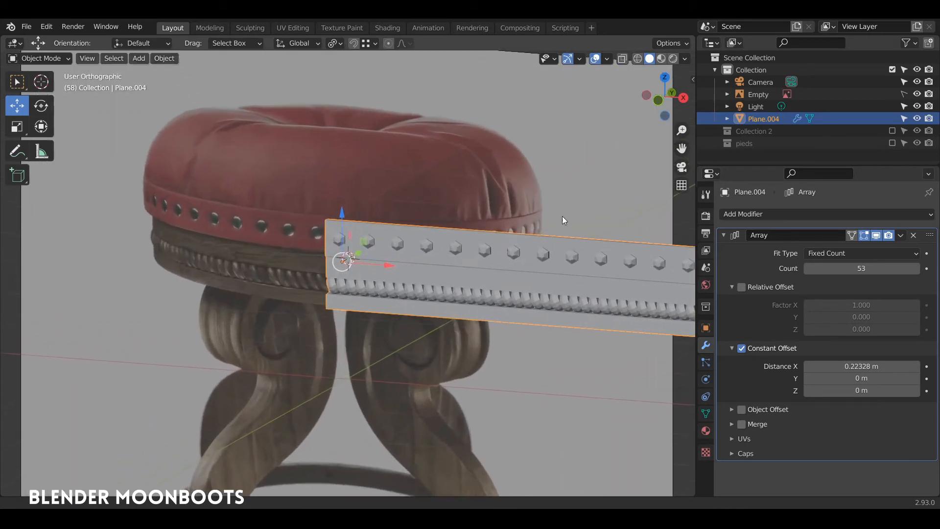
pyautogui.scroll(3, 539, 222)
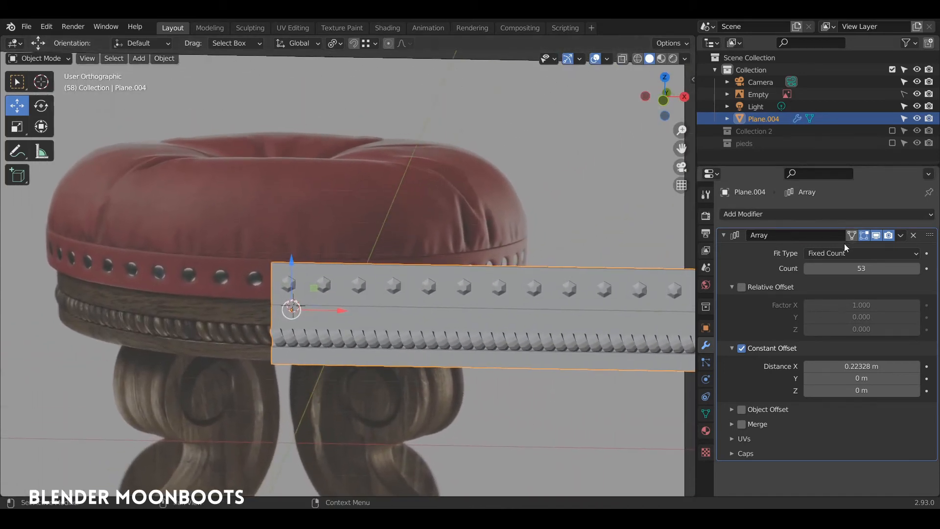
pyautogui.click(879, 235)
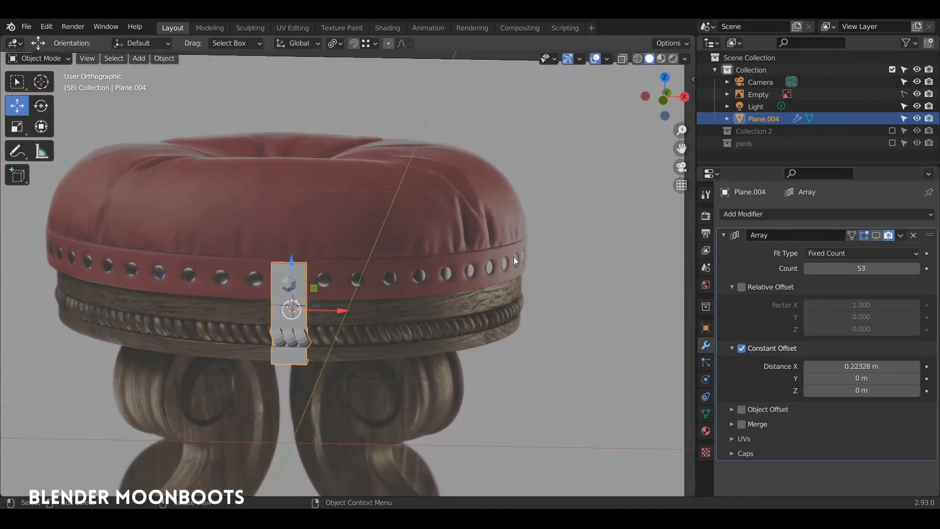
pyautogui.click(850, 265)
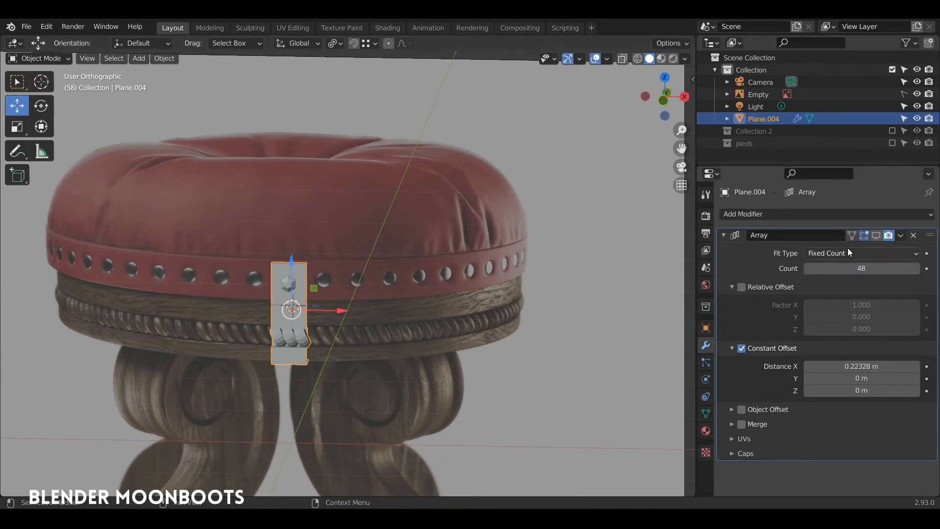
# Add a Simple Deform modifier set to Bend, 360° around Z, with the Array visible again
pyautogui.click(743, 216)
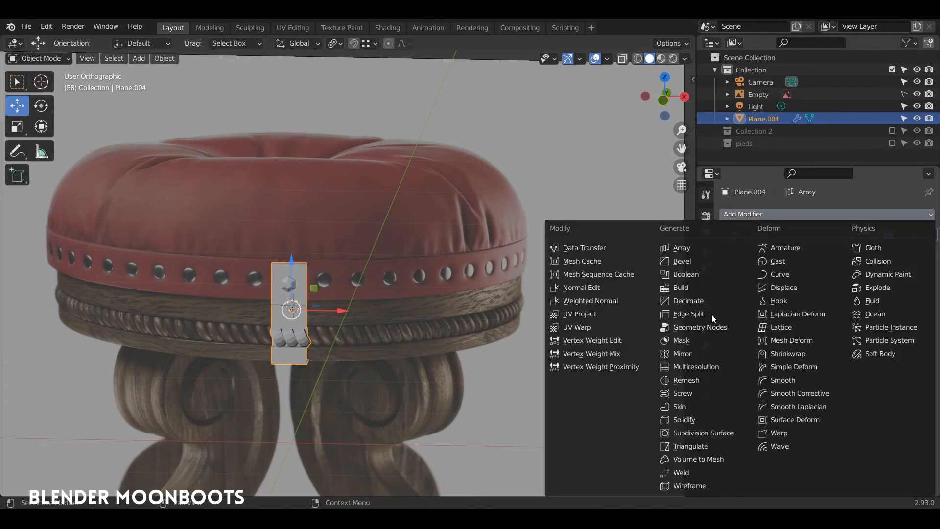
pyautogui.click(769, 373)
pyautogui.click(806, 266)
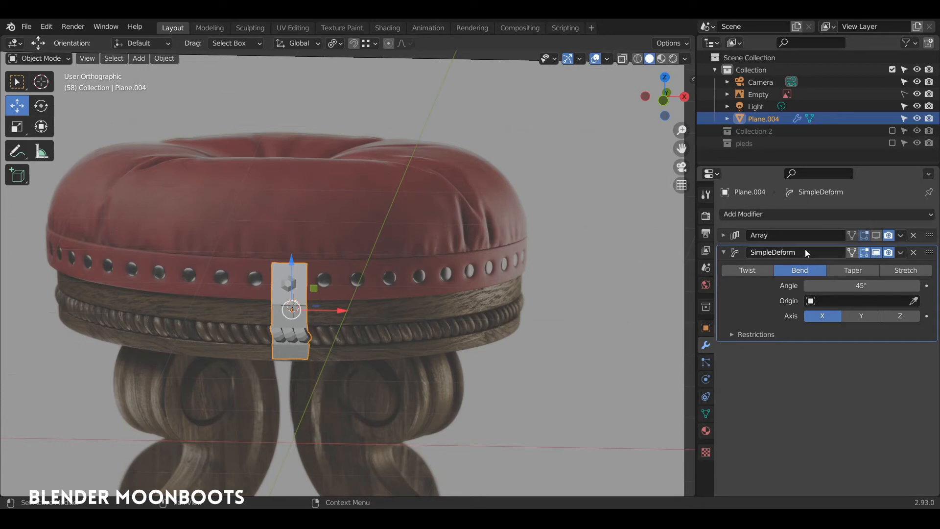
pyautogui.click(873, 236)
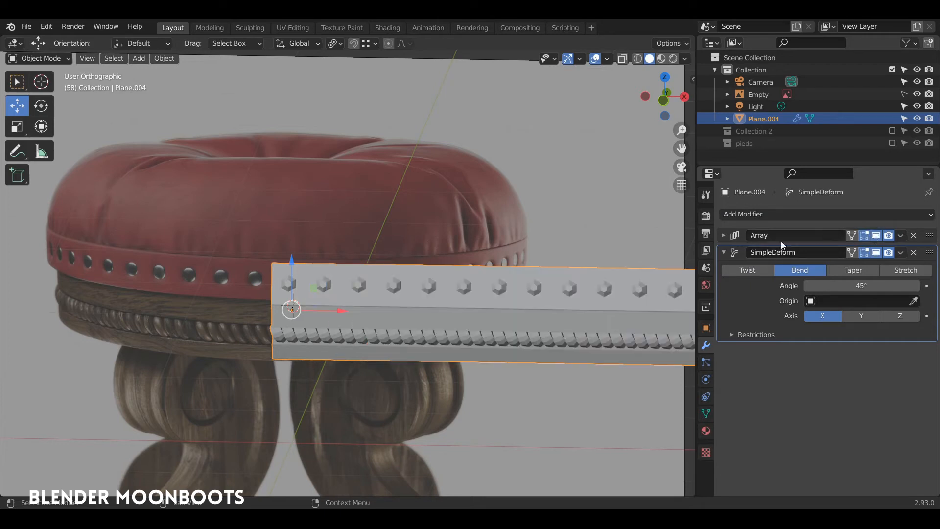
pyautogui.click(858, 286)
pyautogui.press('Return')
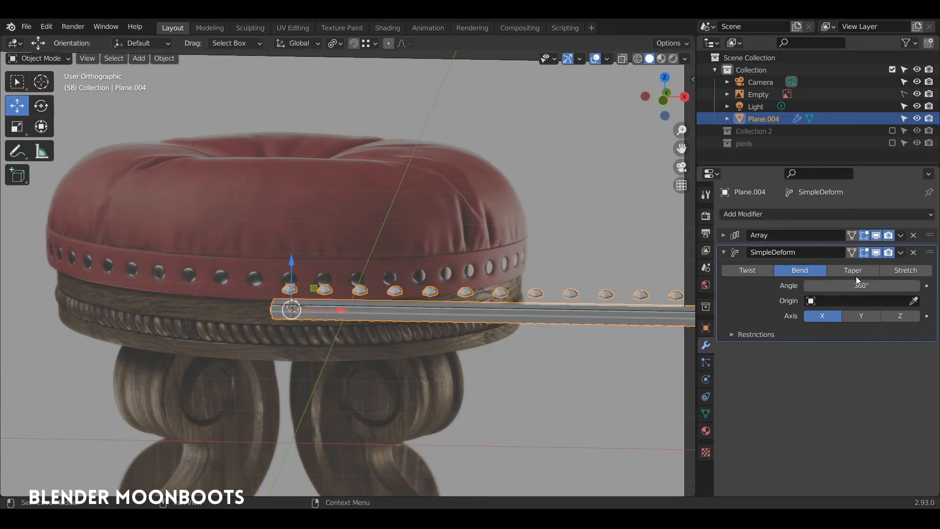
pyautogui.click(901, 315)
pyautogui.moveTo(459, 302); pyautogui.dragTo(378, 310, button='middle')
pyautogui.moveTo(321, 300); pyautogui.dragTo(299, 326, button='middle')
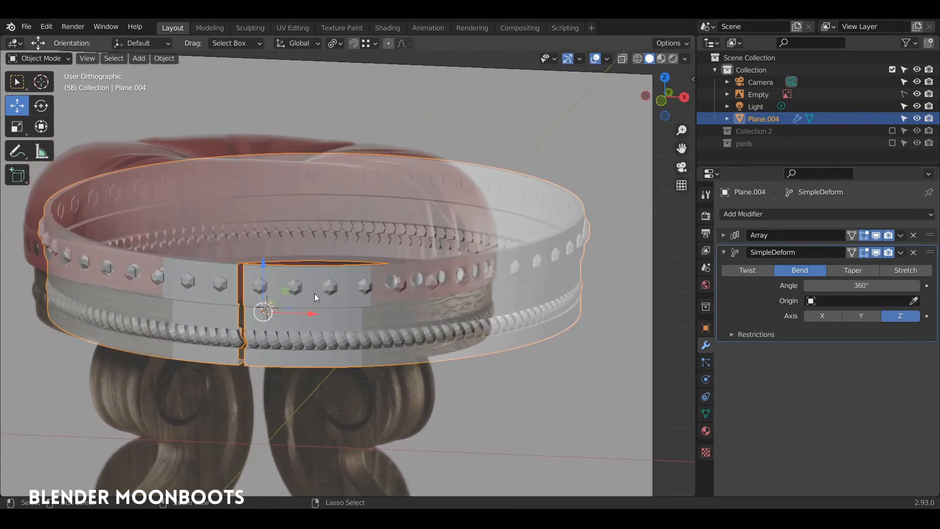
pyautogui.hotkey('ctrl', 'a')
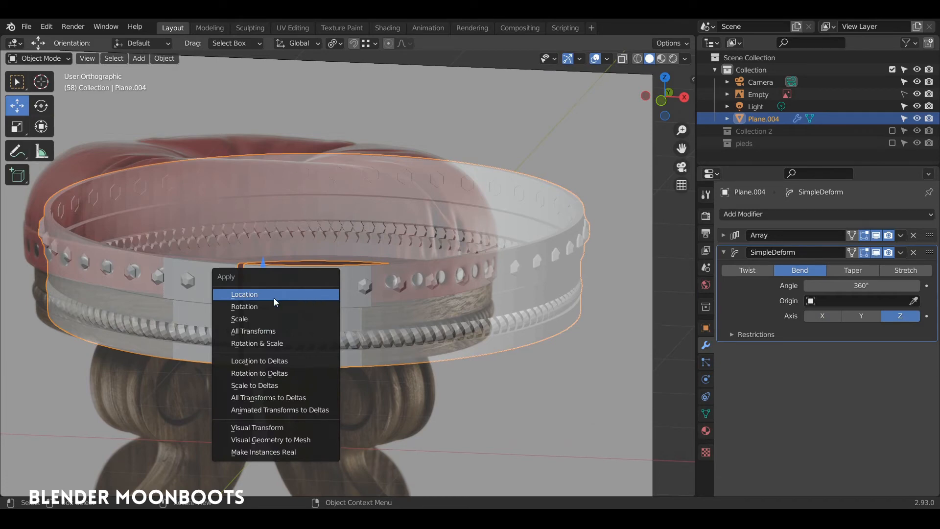
# Apply the ring's rotation and lower it 0.6401 m along Z
pyautogui.click(263, 306)
pyautogui.moveTo(485, 242); pyautogui.dragTo(412, 255, button='middle')
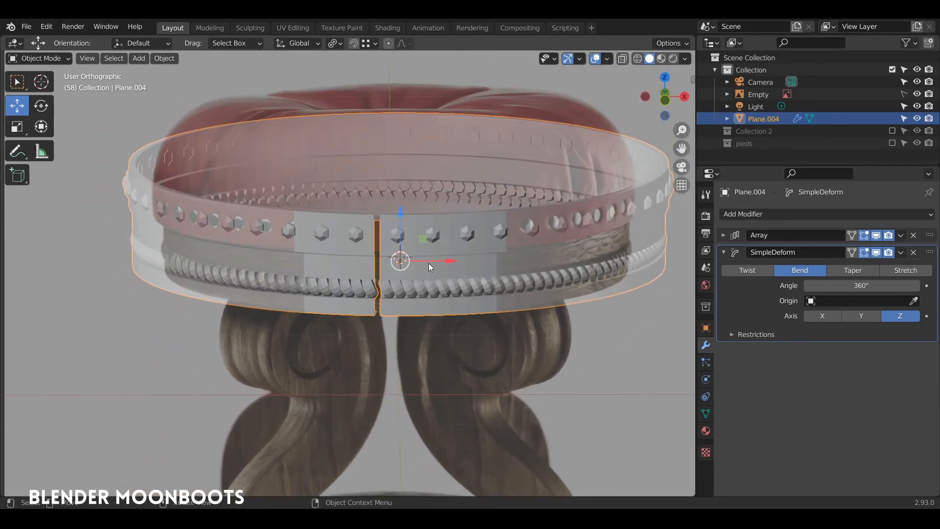
pyautogui.moveTo(387, 173); pyautogui.dragTo(387, 252)
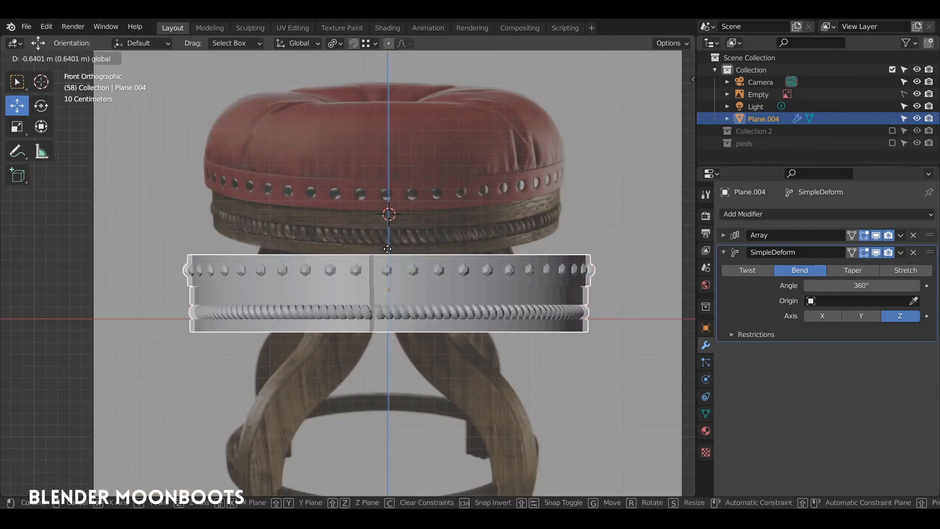
pyautogui.scroll(4, 414, 238)
pyautogui.scroll(-3, 401, 242)
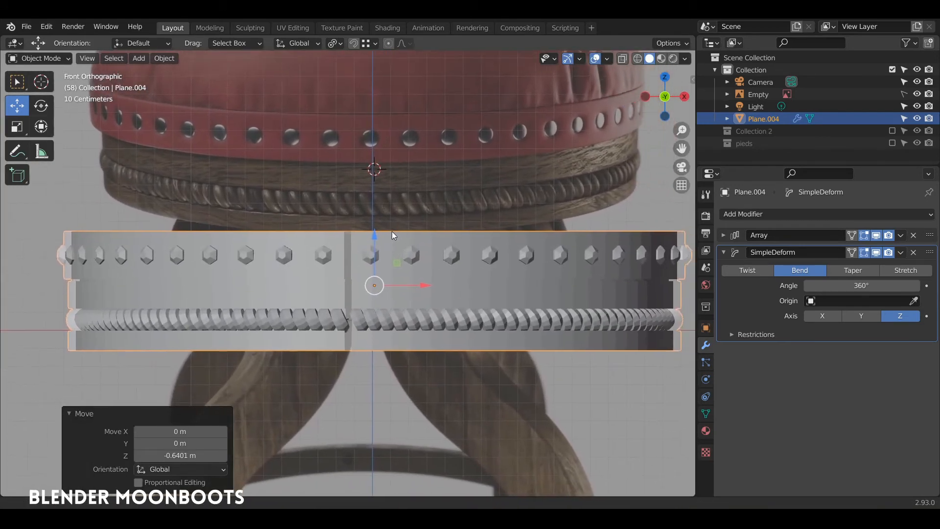
# Reduce the Array Count to 42 repeats
pyautogui.click(723, 235)
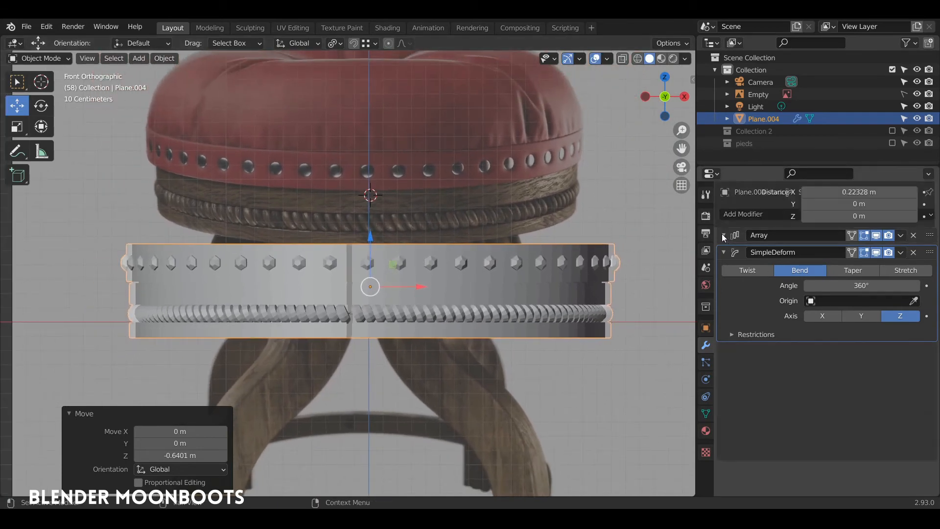
pyautogui.click(806, 268)
pyautogui.click(807, 266)
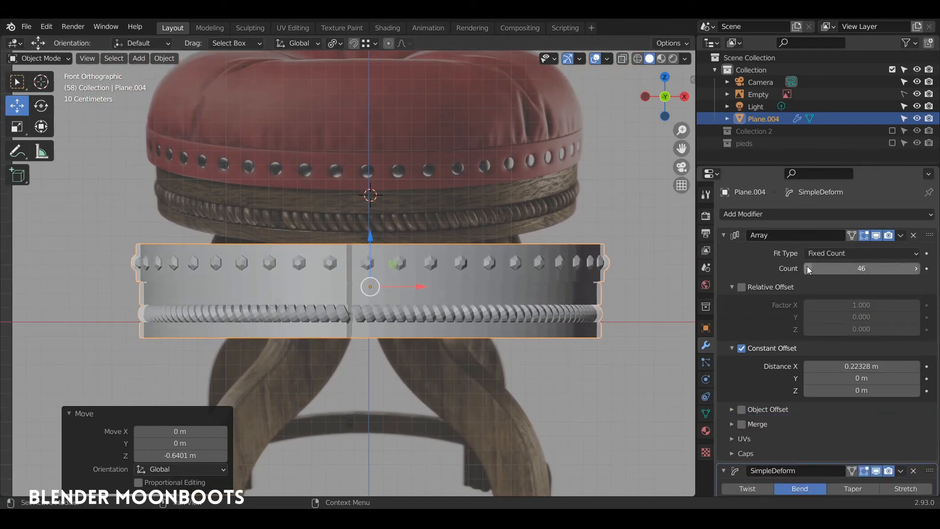
pyautogui.click(806, 267)
pyautogui.click(805, 269)
pyautogui.click(804, 269)
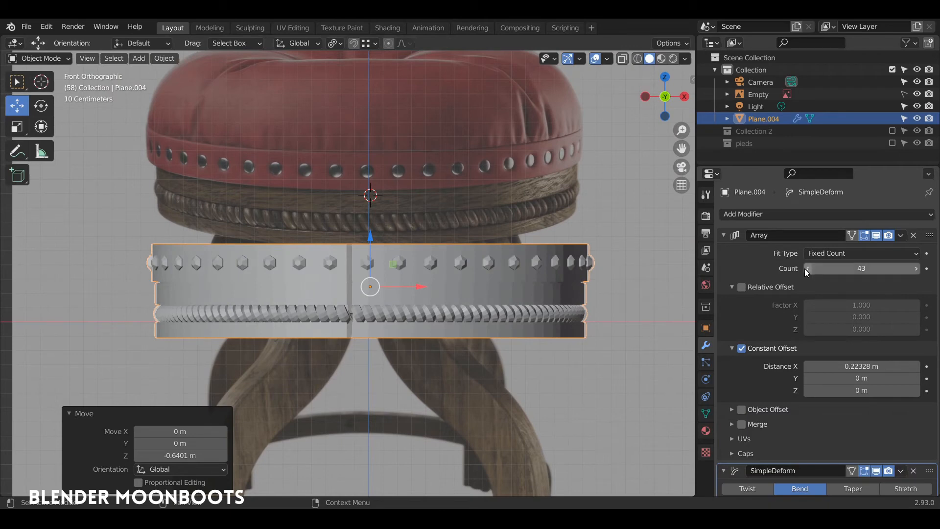
pyautogui.click(804, 268)
pyautogui.click(807, 267)
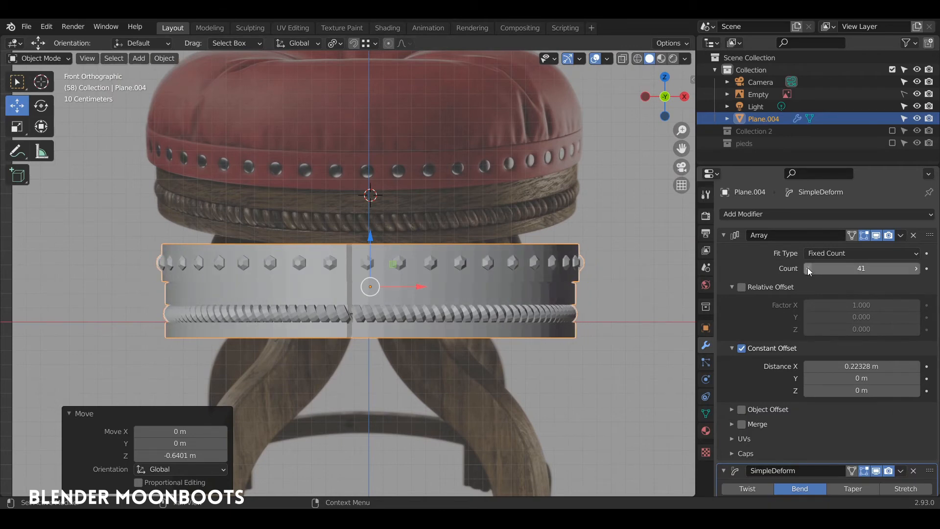
pyautogui.click(916, 268)
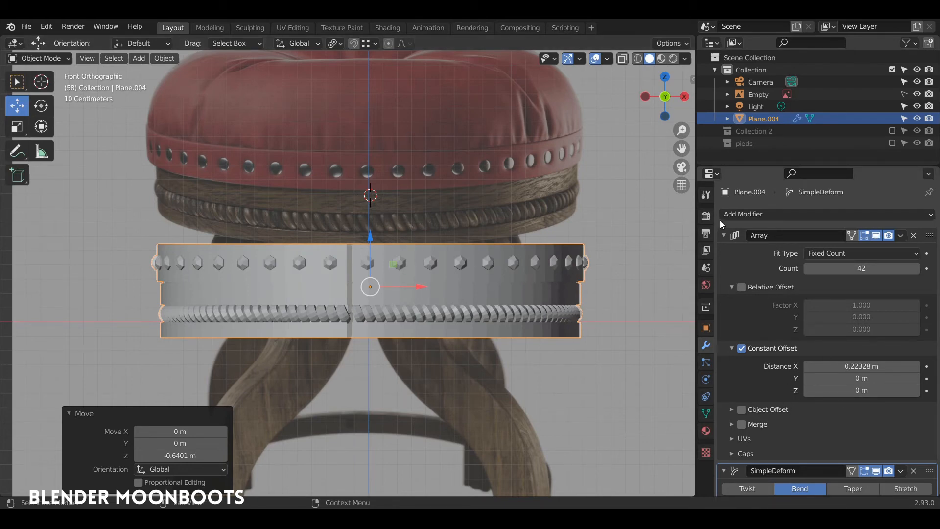
pyautogui.click(723, 235)
pyautogui.click(724, 235)
pyautogui.click(724, 235)
pyautogui.press('KP_Decimal')
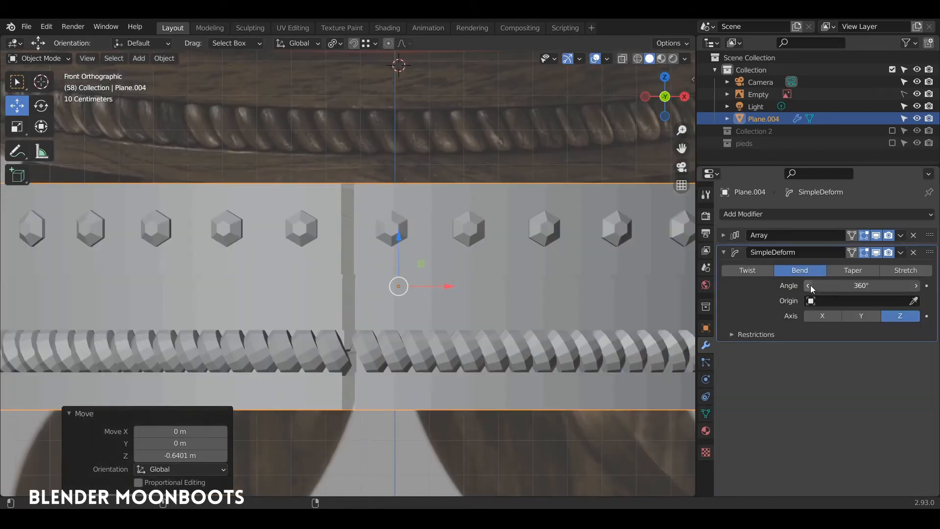
# Change the Simple Deform bend angle to 362° so the ring's ends meet cleanly
pyautogui.click(847, 285)
pyautogui.press('Return')
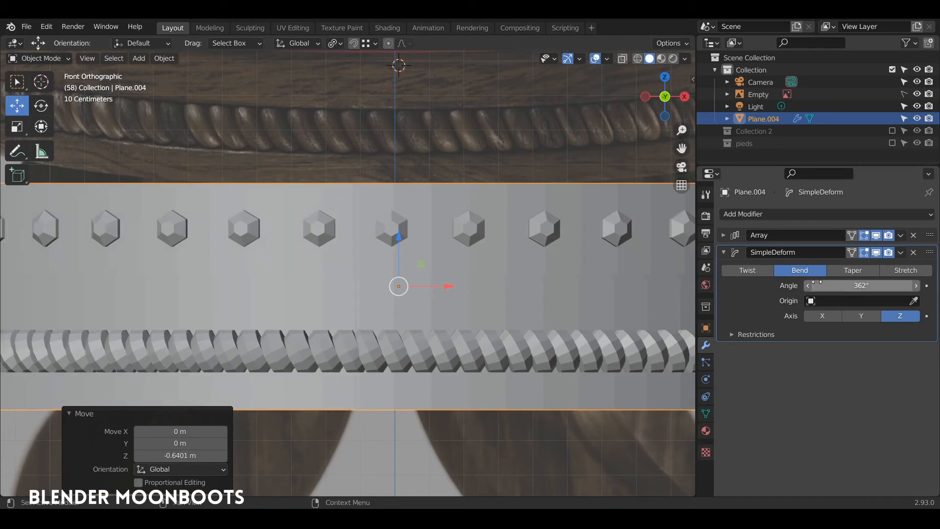
pyautogui.moveTo(509, 275); pyautogui.dragTo(512, 302, button='middle')
pyautogui.click(830, 287)
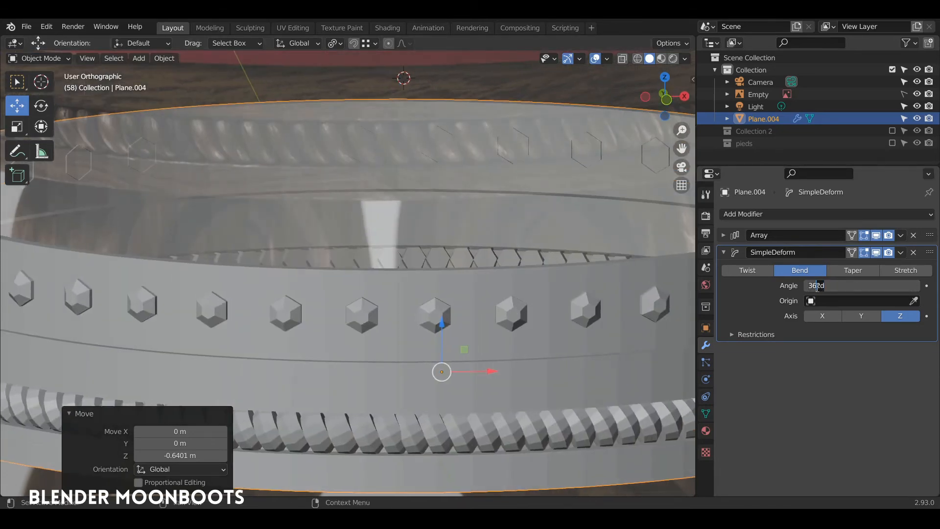
pyautogui.write('5')
pyautogui.press('Return')
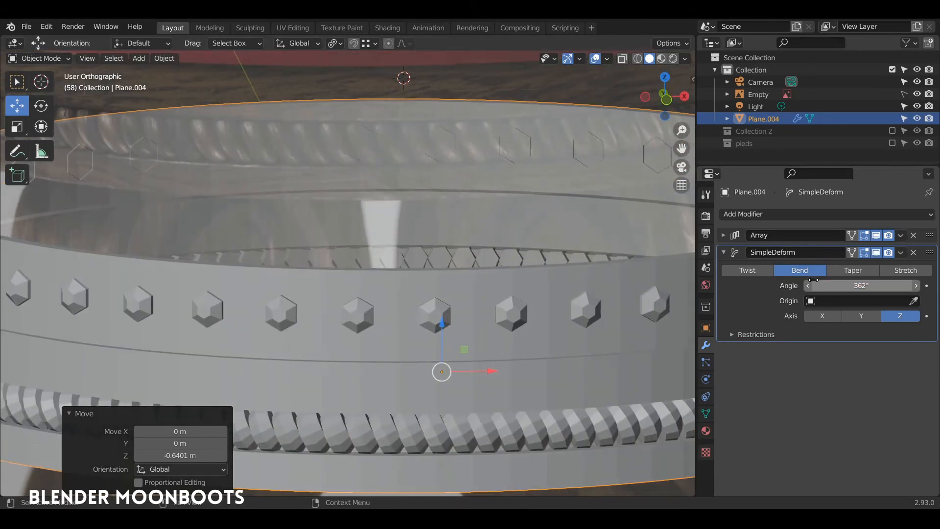
pyautogui.moveTo(470, 305); pyautogui.dragTo(465, 342, button='middle')
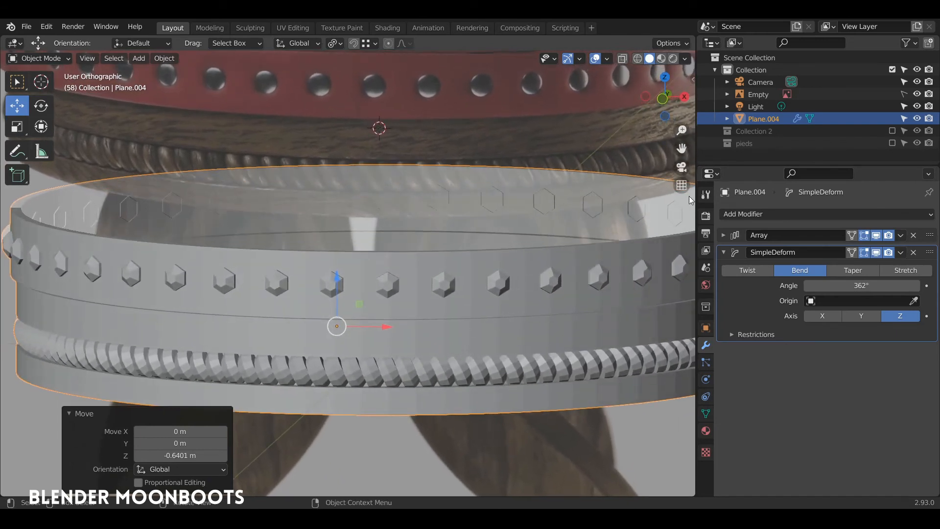
pyautogui.click(743, 214)
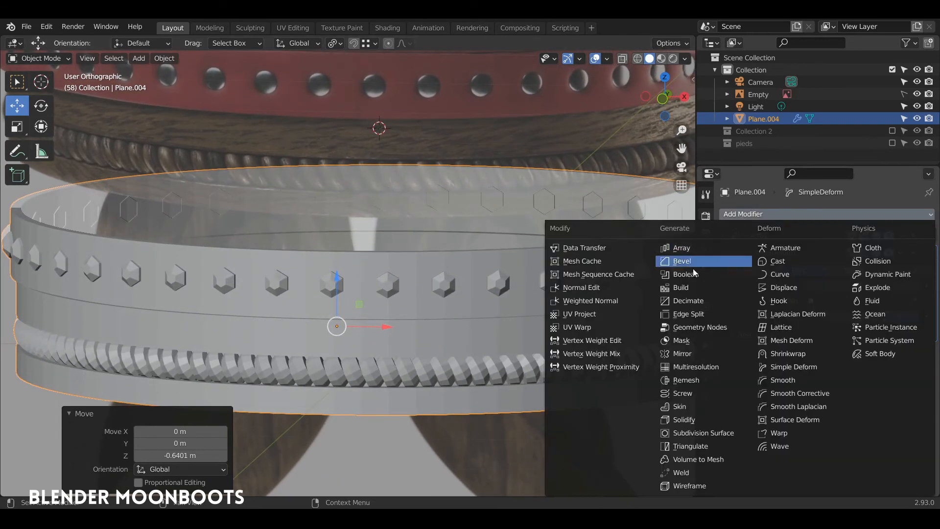
# Add a Catmull-Clark Subdivision Surface modifier (viewport 1, render 2) to smooth the ring
pyautogui.click(703, 433)
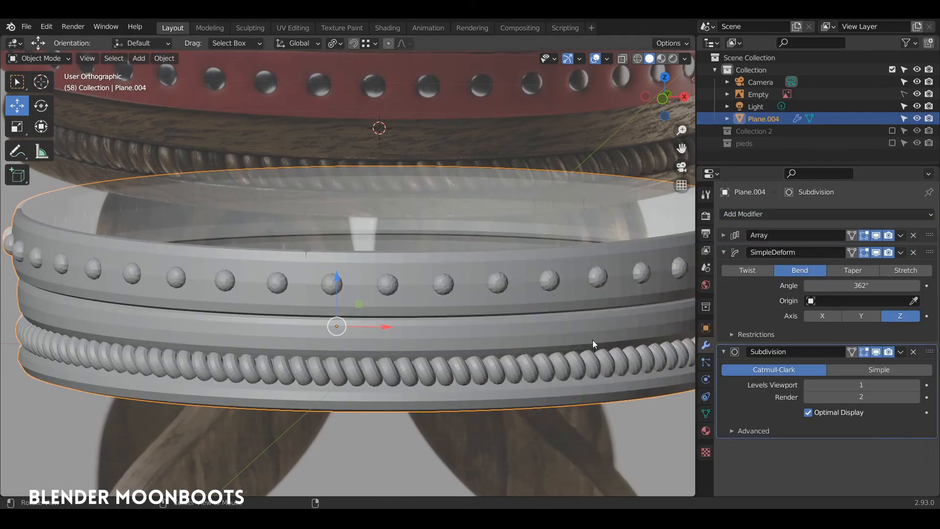
pyautogui.moveTo(457, 307); pyautogui.dragTo(439, 202, button='middle')
pyautogui.scroll(5, 406, 296)
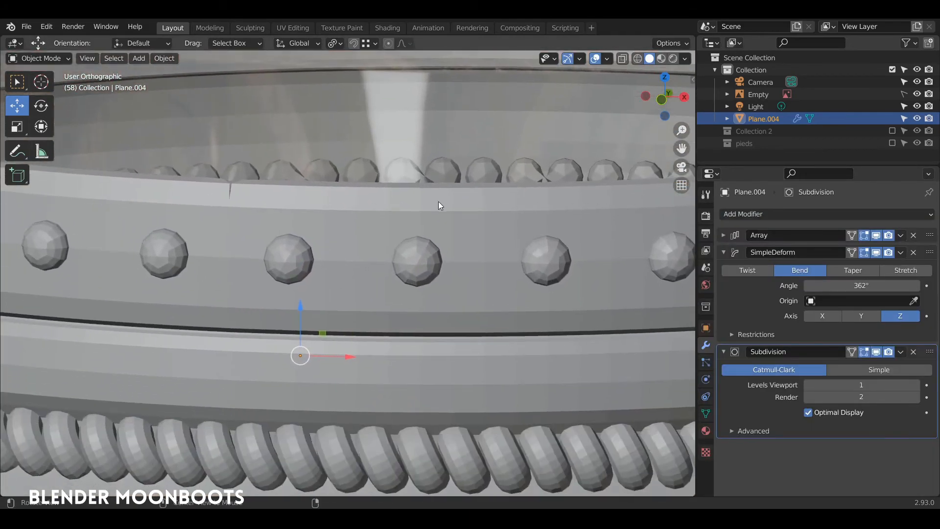
pyautogui.scroll(-4, 434, 259)
# Add loop cuts on the stud strip, sliding them near its upper and lower edges
pyautogui.press('Tab')
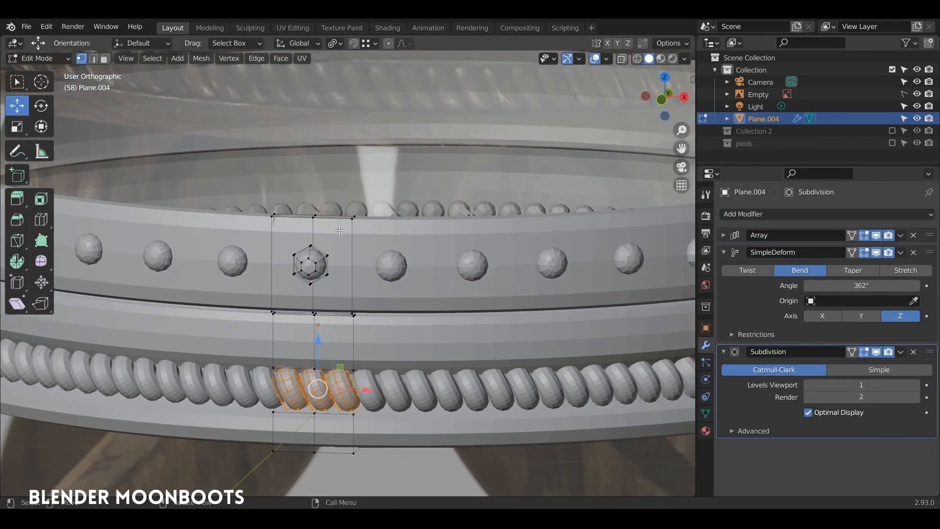
pyautogui.hotkey('ctrl', 'r')
pyautogui.click(340, 265)
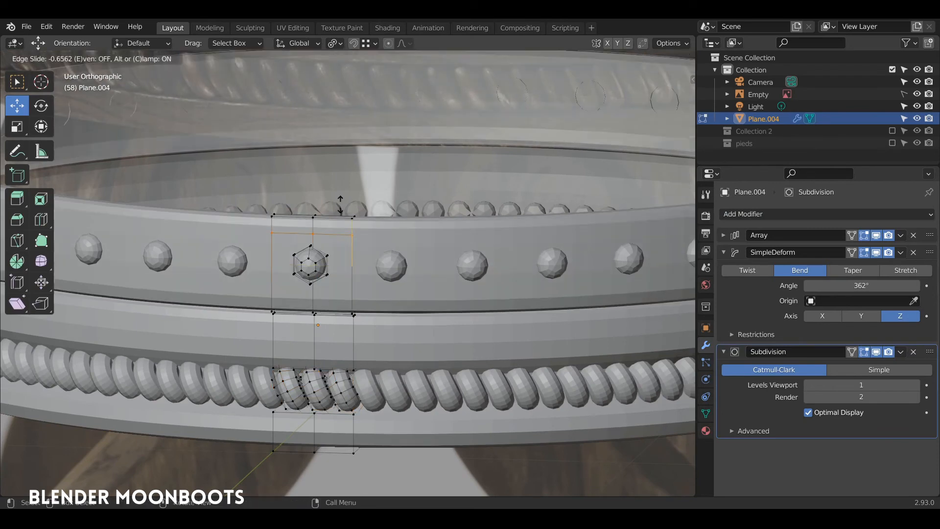
pyautogui.click(343, 193)
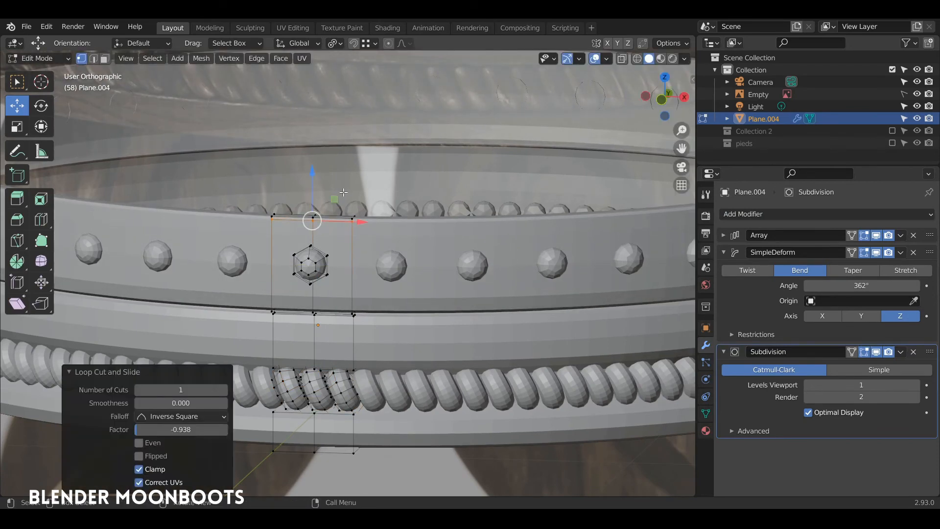
pyautogui.hotkey('ctrl', 'r')
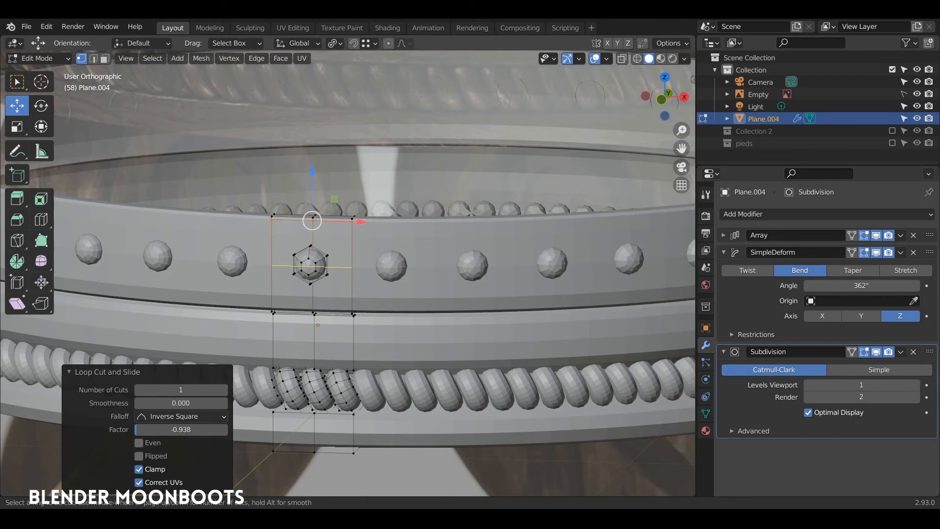
pyautogui.click(272, 275)
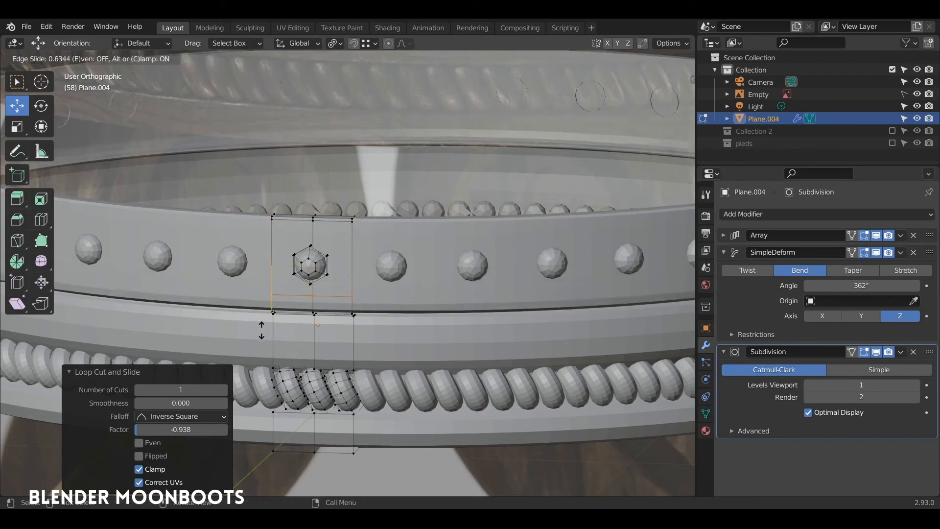
pyautogui.click(264, 338)
pyautogui.scroll(5, 267, 350)
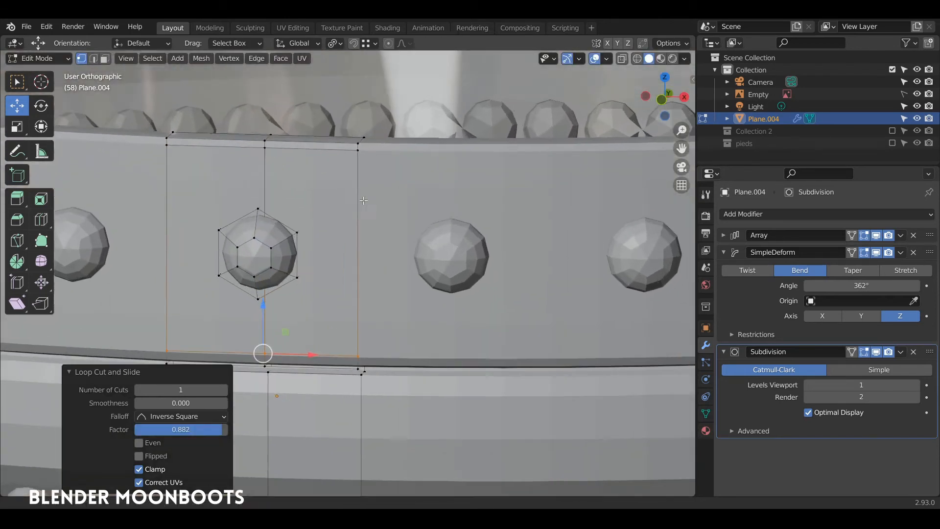
pyautogui.moveTo(427, 263); pyautogui.dragTo(417, 256, button='middle')
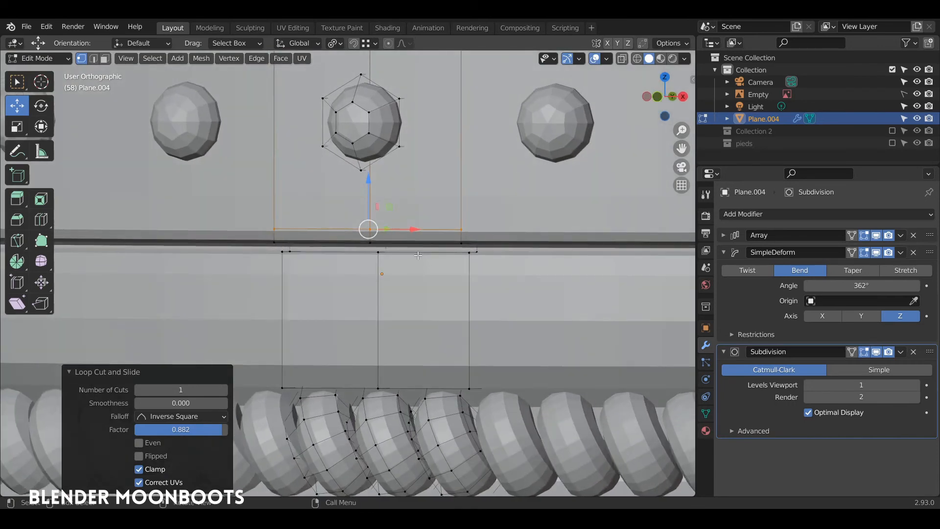
pyautogui.hotkey('ctrl', 'r')
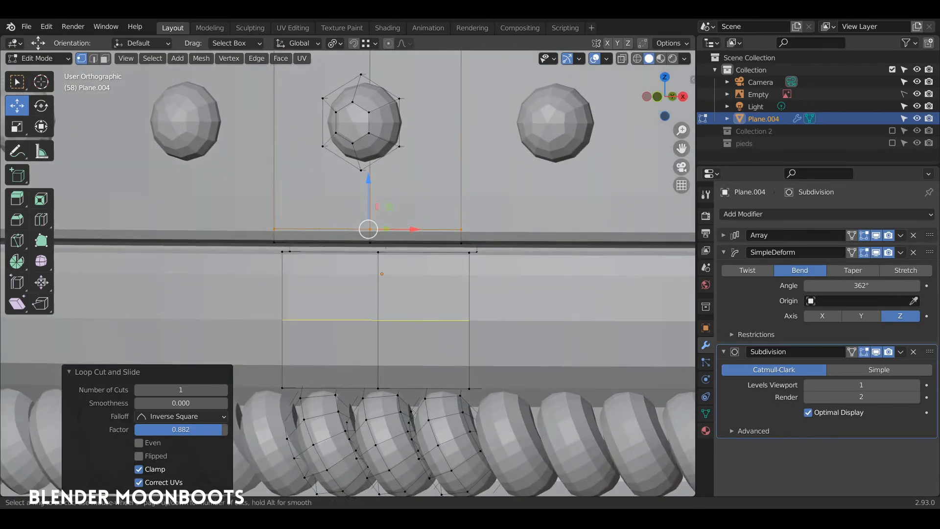
pyautogui.click(359, 292)
pyautogui.click(358, 229)
pyautogui.hotkey('ctrl', 'r')
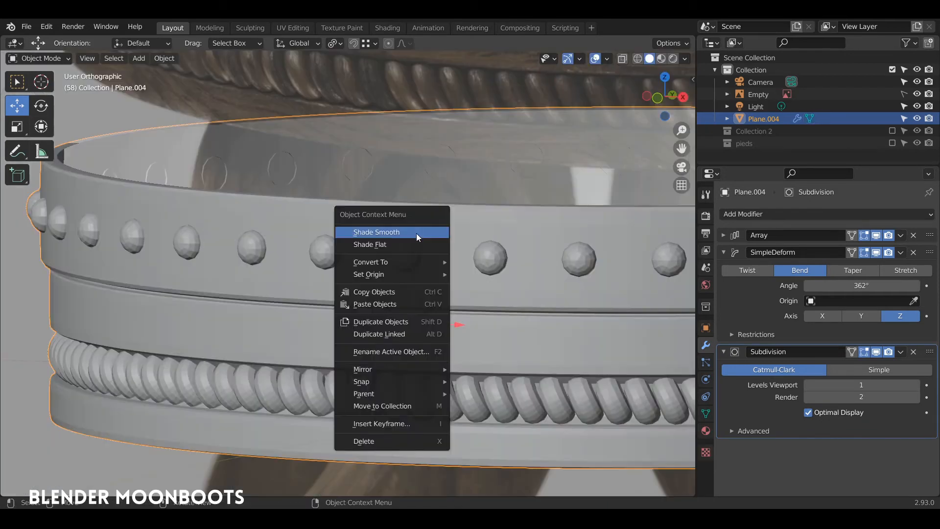
# Smooth-shade the studded rim and set its viewport subdivision level to 2
pyautogui.click(416, 233)
pyautogui.moveTo(424, 259); pyautogui.dragTo(473, 317, button='middle')
pyautogui.click(913, 385)
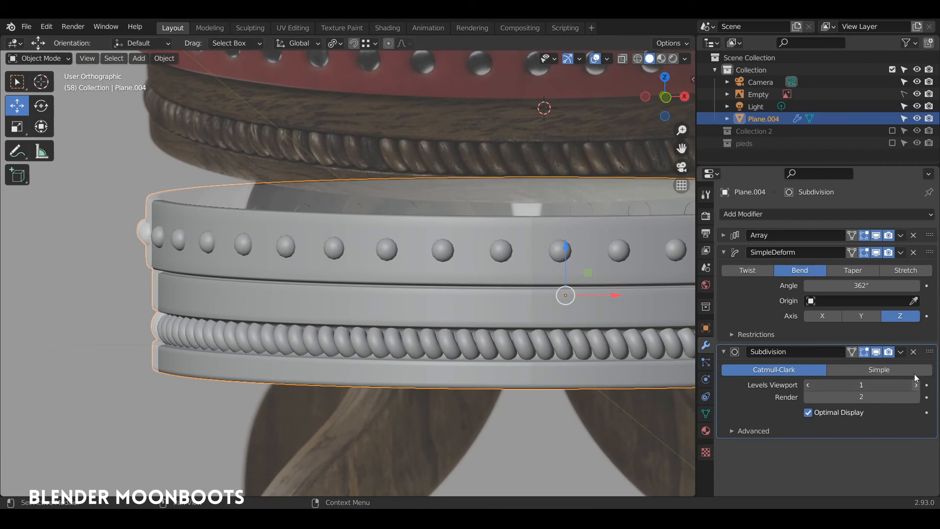
pyautogui.moveTo(563, 337); pyautogui.dragTo(396, 180, button='middle')
pyautogui.keyDown('alt'); pyautogui.moveTo(395, 179); pyautogui.dragTo(370, 215); pyautogui.keyUp('alt')
# In Edit Mode, select the whole stud and flatten it to 0.49 along Y
pyautogui.press('Tab')
pyautogui.hotkey('alt', 'a')
pyautogui.moveTo(344, 305); pyautogui.dragTo(330, 307, button='middle')
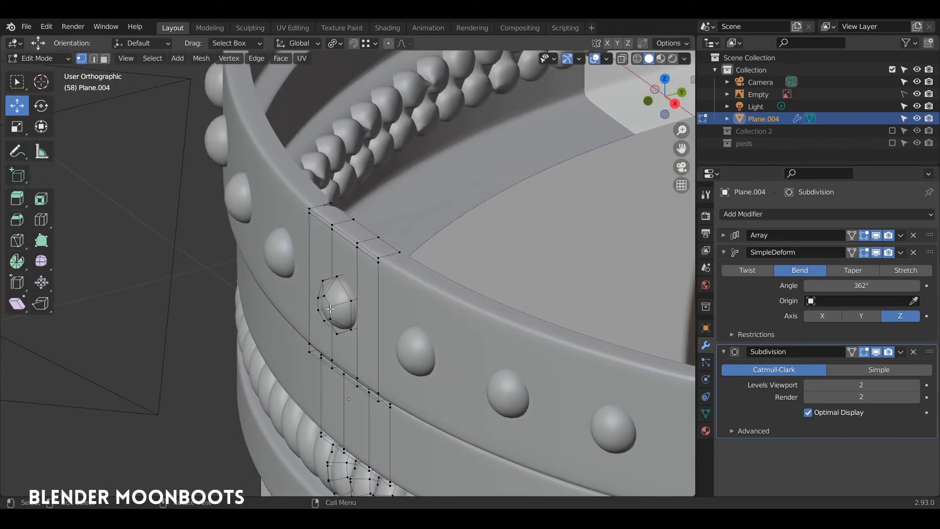
pyautogui.press('l')
pyautogui.press('s')
pyautogui.press('y')
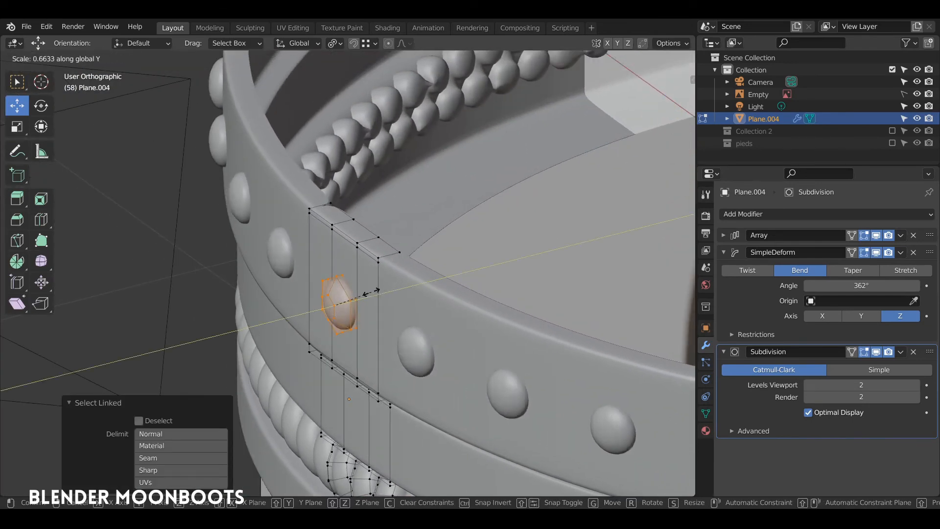
pyautogui.click(364, 291)
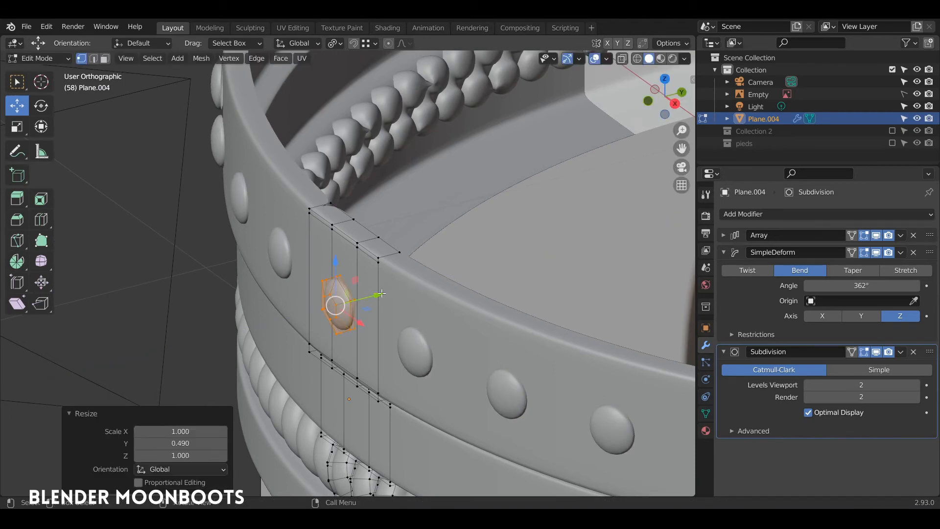
pyautogui.moveTo(381, 294); pyautogui.dragTo(480, 251)
# Return to Object Mode and frame a close view of the studded rim
pyautogui.press('Tab')
pyautogui.scroll(-3, 519, 272)
pyautogui.keyDown('alt'); pyautogui.moveTo(539, 284); pyautogui.dragTo(550, 278); pyautogui.keyUp('alt')
pyautogui.keyDown('alt'); pyautogui.keyDown('shift'); pyautogui.moveTo(551, 278); pyautogui.dragTo(345, 351); pyautogui.keyUp('shift'); pyautogui.keyUp('alt')
pyautogui.keyDown('alt'); pyautogui.keyDown('shift'); pyautogui.moveTo(402, 296); pyautogui.dragTo(376, 399); pyautogui.keyUp('shift'); pyautogui.keyUp('alt')
pyautogui.keyDown('ctrl'); pyautogui.keyDown('alt'); pyautogui.moveTo(461, 233); pyautogui.dragTo(419, 324); pyautogui.keyUp('alt'); pyautogui.keyUp('ctrl')
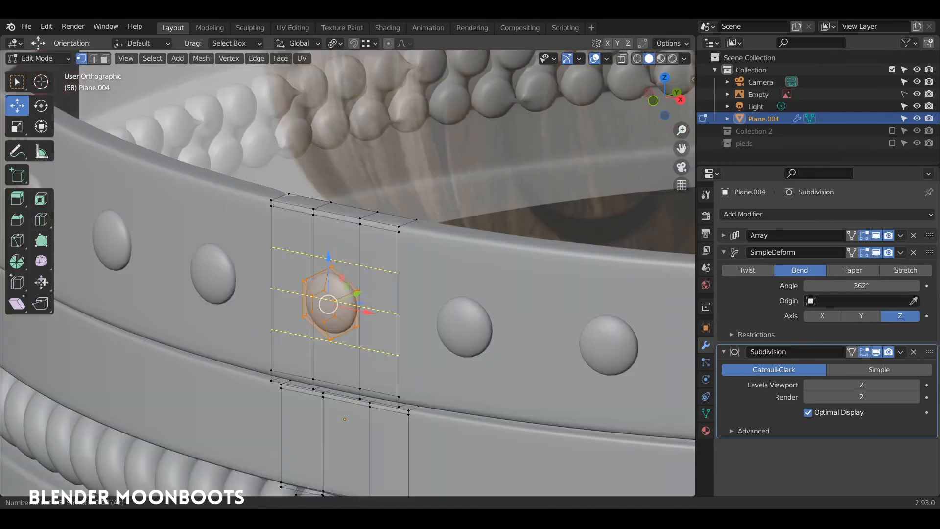
# Keep the three new loops evenly spaced and round the stud's surrounding vertices with LoopTools Circle
pyautogui.keyDown('ctrl'); pyautogui.keyDown('alt'); pyautogui.moveTo(326, 250); pyautogui.dragTo(326, 245); pyautogui.keyUp('alt'); pyautogui.keyUp('ctrl')
pyautogui.press('g')
pyautogui.press('g')
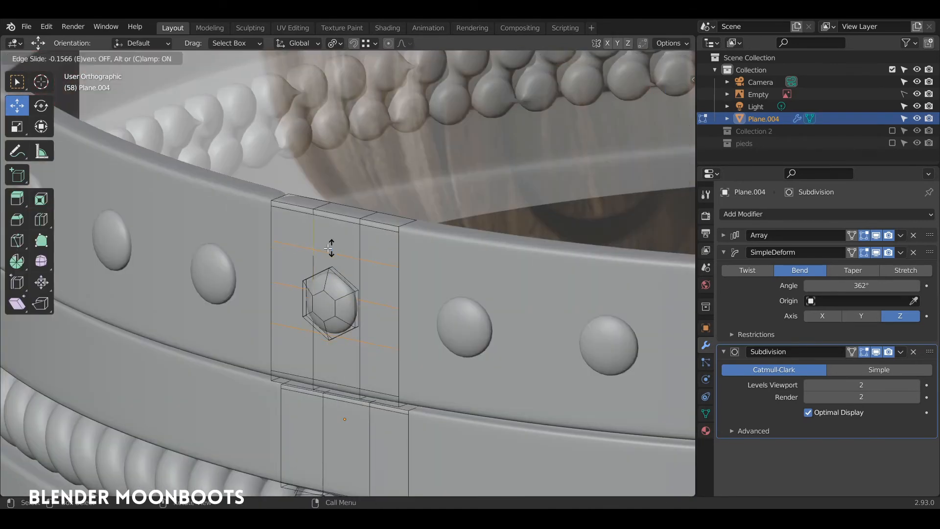
pyautogui.rightClick(329, 248)
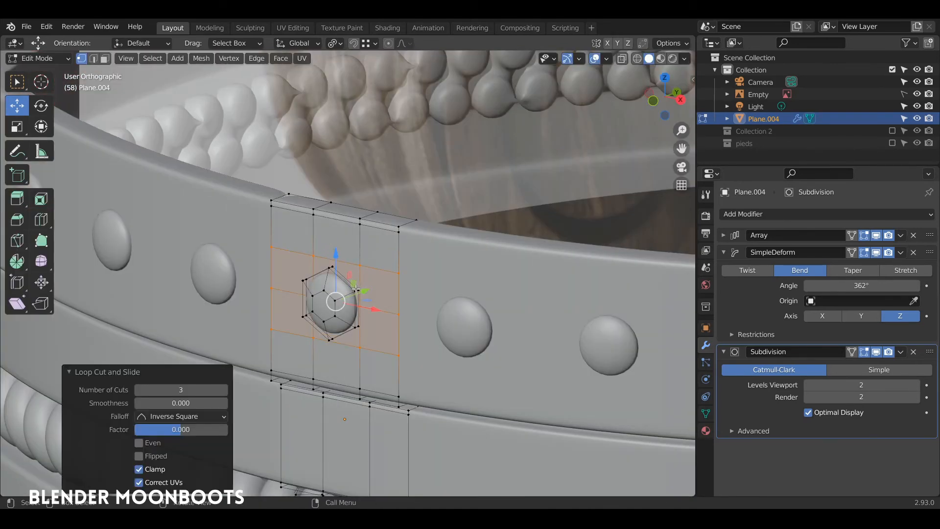
pyautogui.press('3')
pyautogui.click(360, 272)
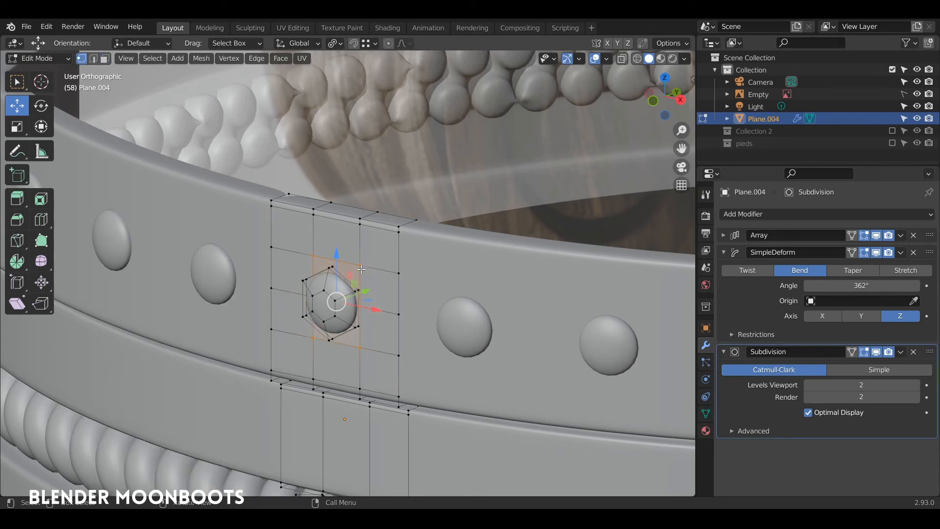
pyautogui.rightClick(357, 268)
pyautogui.moveTo(341, 201)
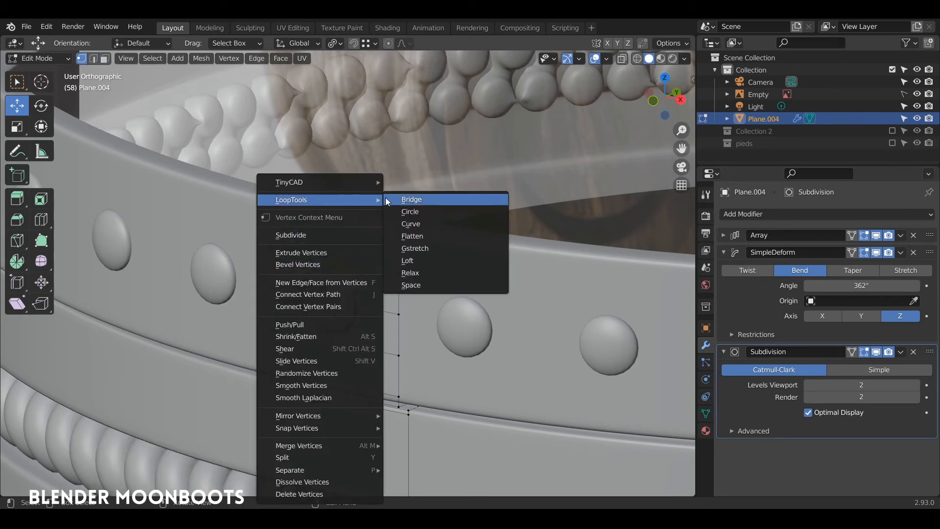
pyautogui.click(410, 212)
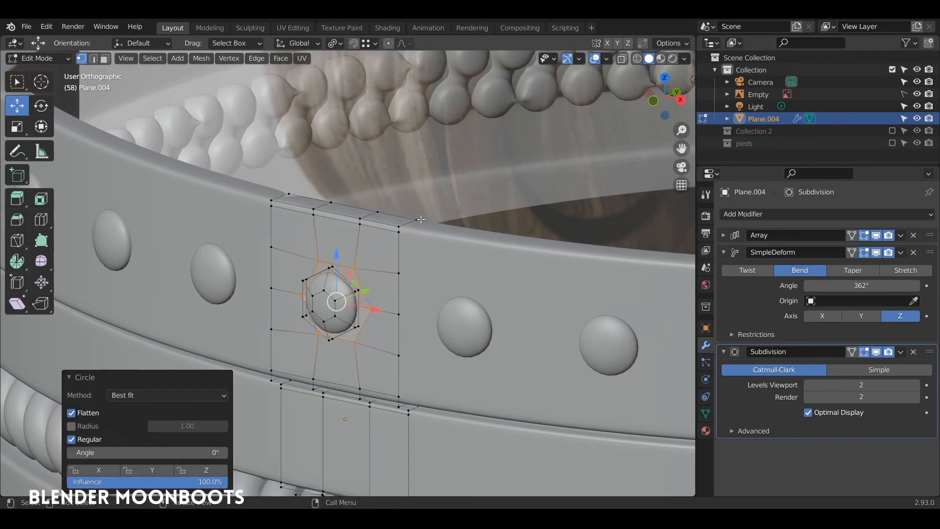
pyautogui.moveTo(430, 212); pyautogui.dragTo(420, 259, button='middle')
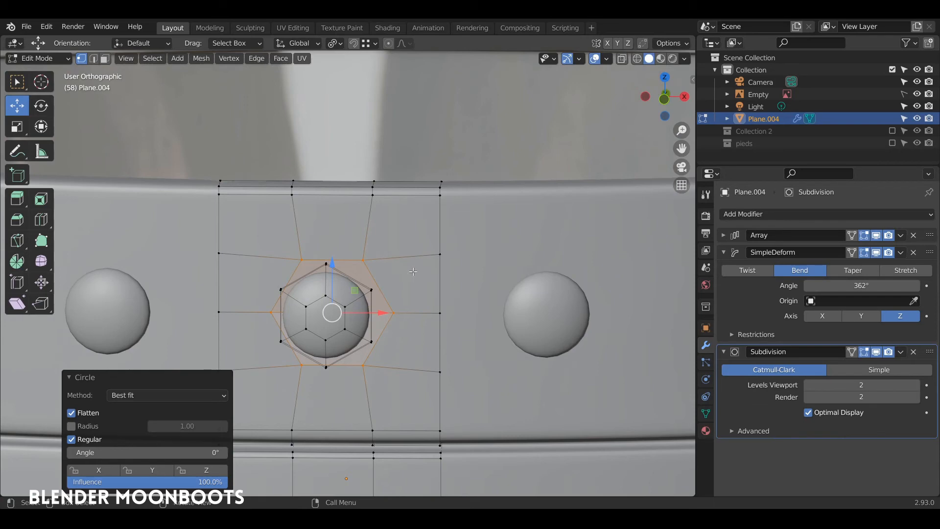
# Inset the faces around the stud and push them 0.008559 m along Y
pyautogui.press('i')
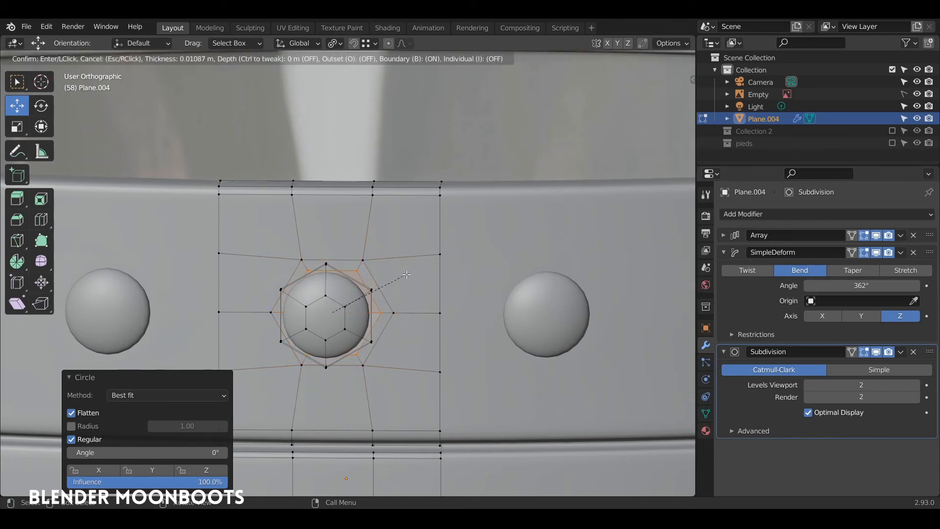
pyautogui.click(406, 272)
pyautogui.moveTo(406, 273); pyautogui.dragTo(392, 286, button='middle')
pyautogui.press('g')
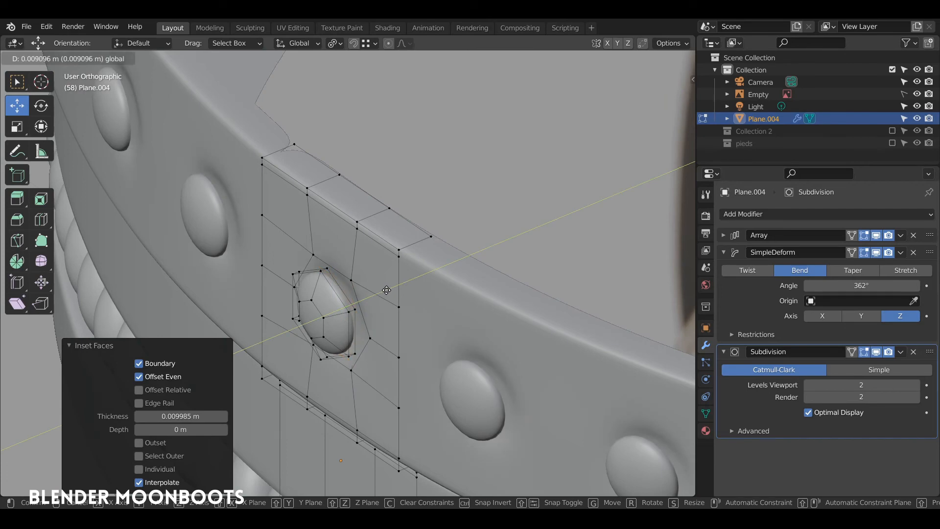
pyautogui.click(387, 290)
pyautogui.moveTo(387, 290); pyautogui.dragTo(410, 209, button='middle')
pyautogui.scroll(2, 382, 239)
pyautogui.scroll(1, 382, 240)
# Reselect the stud and move it along Y to sit in its new seat
pyautogui.click(371, 292)
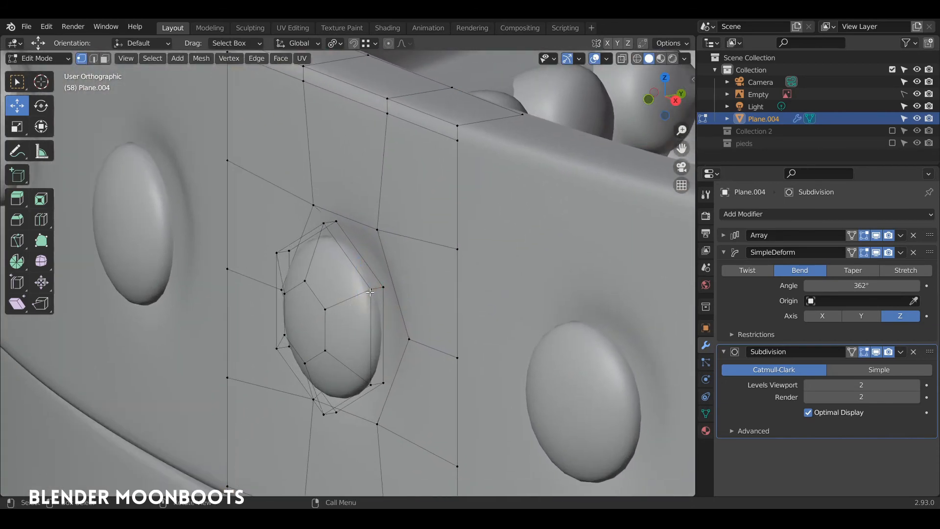
pyautogui.press('l')
pyautogui.moveTo(370, 291); pyautogui.dragTo(329, 315, button='middle')
pyautogui.press('g')
pyautogui.press('y')
pyautogui.click(391, 314)
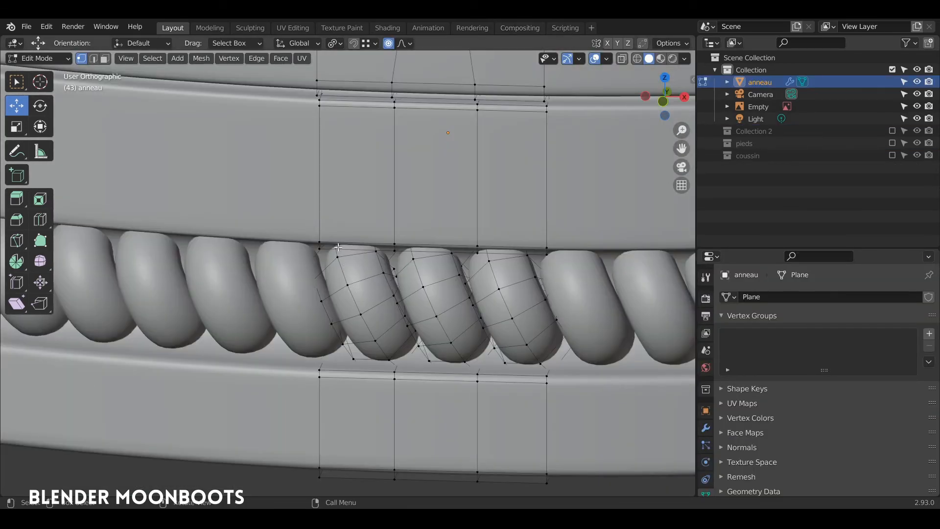
pyautogui.press('2')
pyautogui.moveTo(330, 263); pyautogui.dragTo(367, 283, button='middle')
# Select the three rope coils and trial a move along Y
pyautogui.hotkey('alt', 'a')
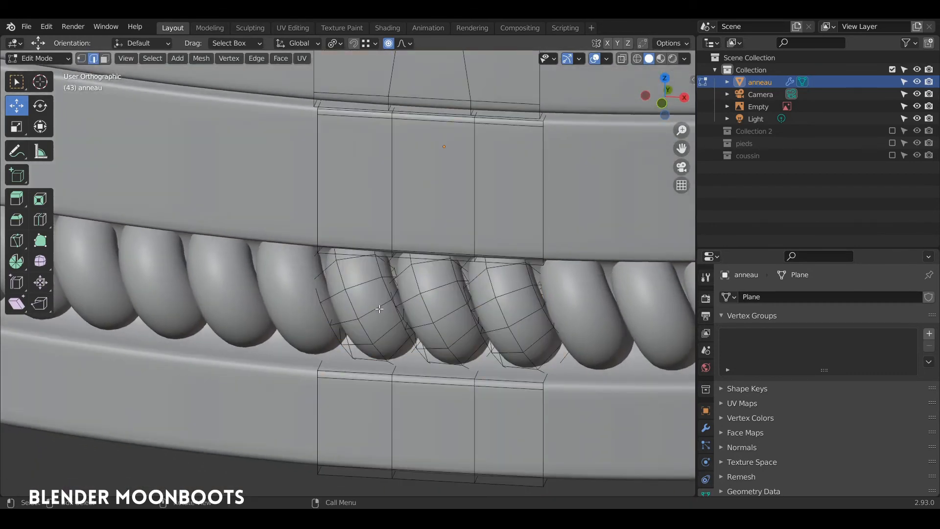
pyautogui.press('l')
pyautogui.press('l')
pyautogui.press('l')
pyautogui.moveTo(489, 299); pyautogui.dragTo(471, 285, button='middle')
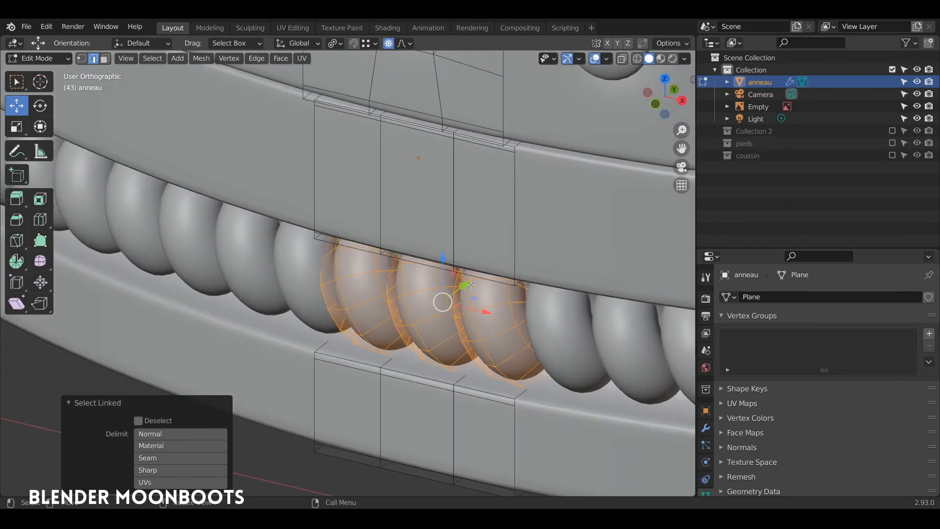
pyautogui.moveTo(470, 284); pyautogui.dragTo(428, 328)
pyautogui.hotkey('ctrl', 'z')
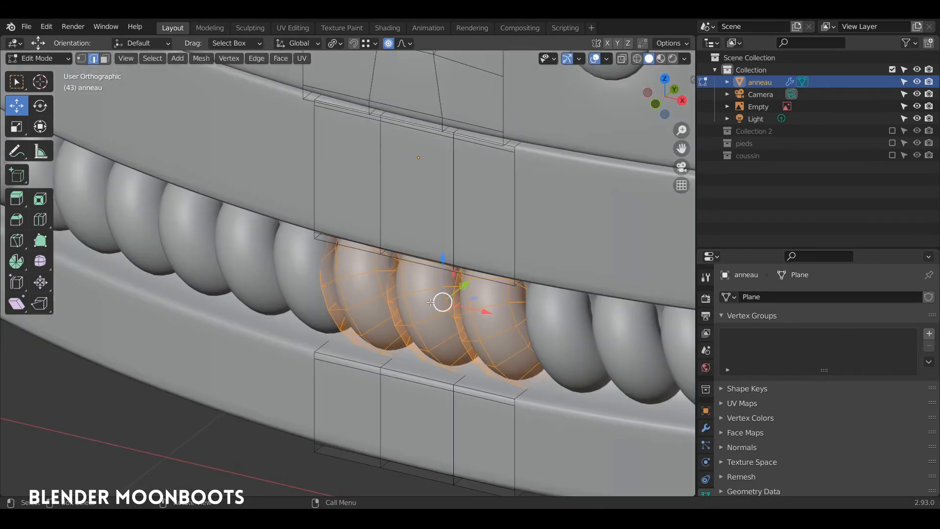
pyautogui.moveTo(464, 284); pyautogui.dragTo(453, 296)
pyautogui.moveTo(452, 296); pyautogui.dragTo(512, 313, button='middle')
# Select the extra edge loops on all coils and dissolve them
pyautogui.keyDown('alt'); pyautogui.click(309, 282); pyautogui.keyUp('alt')
pyautogui.moveTo(362, 333); pyautogui.dragTo(338, 320, button='middle')
pyautogui.keyDown('alt'); pyautogui.keyDown('shift'); pyautogui.click(329, 314); pyautogui.keyUp('shift'); pyautogui.keyUp('alt')
pyautogui.keyDown('alt'); pyautogui.keyDown('shift'); pyautogui.click(341, 341); pyautogui.keyUp('shift'); pyautogui.keyUp('alt')
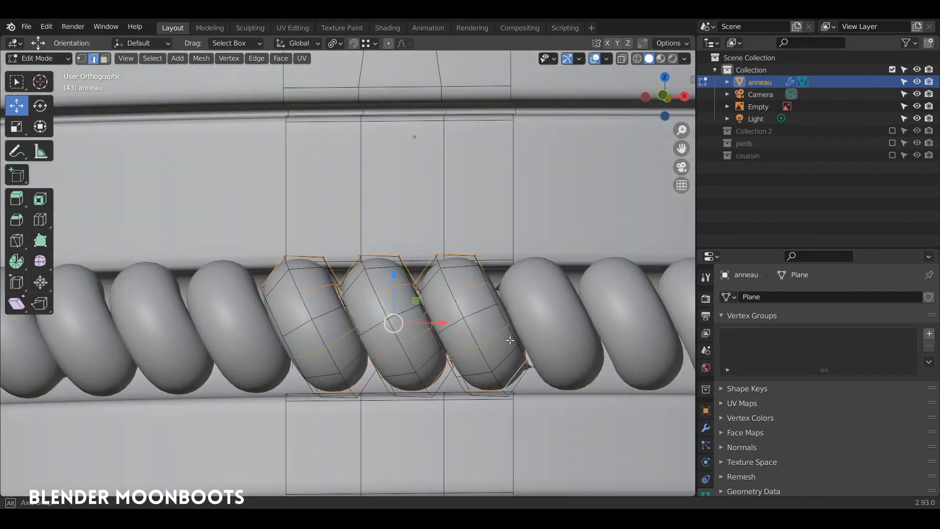
pyautogui.moveTo(510, 340); pyautogui.dragTo(427, 302, button='middle')
pyautogui.hotkey('ctrl', 'x')
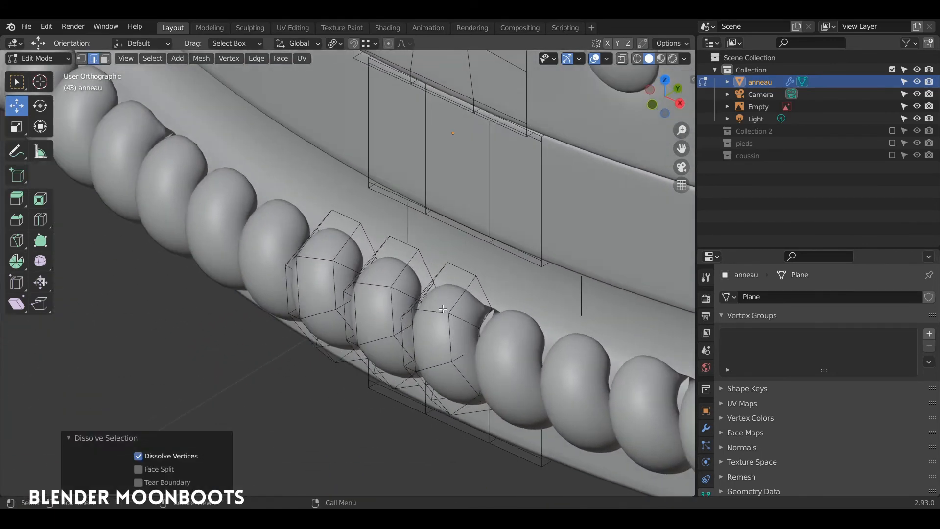
# Reselect the three coils and move them 0.04363 m along Y
pyautogui.press('l')
pyautogui.press('l')
pyautogui.press('l')
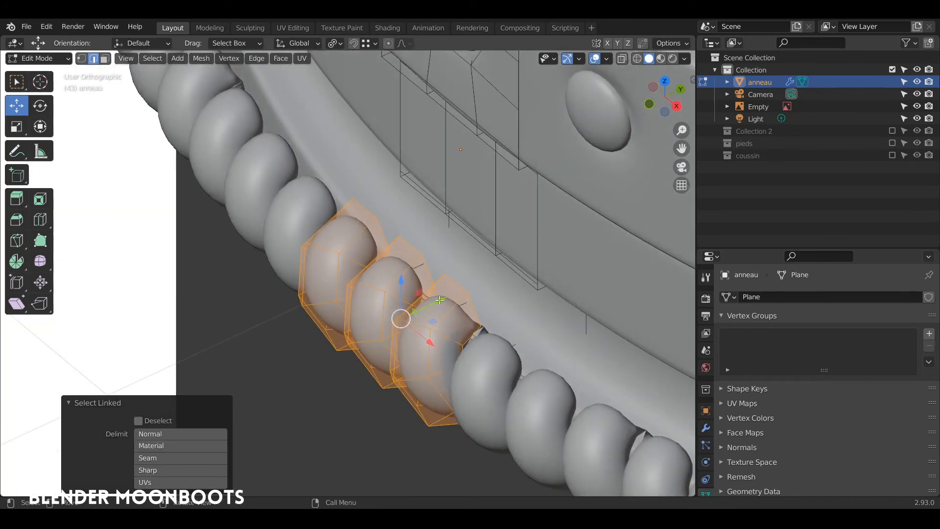
pyautogui.moveTo(441, 301); pyautogui.dragTo(547, 250)
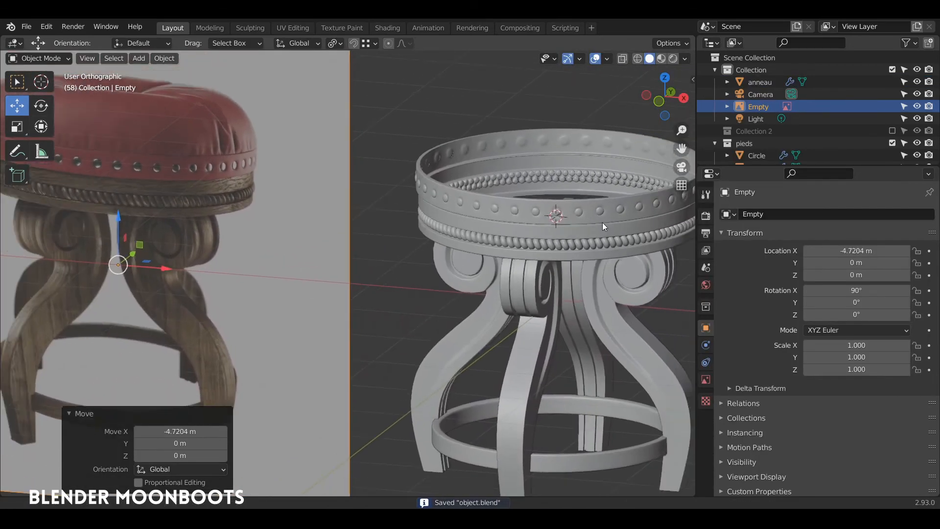
pyautogui.keyDown('shift'); pyautogui.moveTo(603, 222); pyautogui.dragTo(562, 225, button='middle'); pyautogui.keyUp('shift')
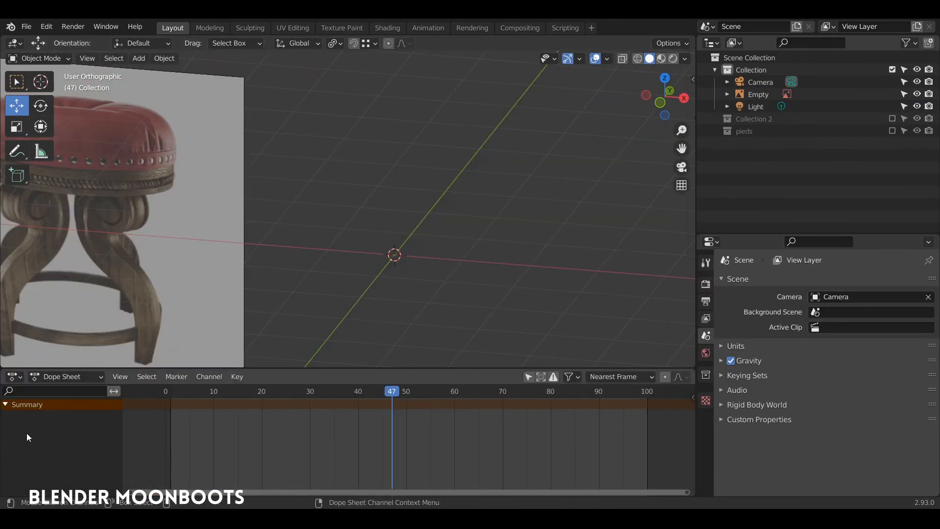
# Add a cylinder and scale it along Z into a low disc
pyautogui.hotkey('shift', 'a')
pyautogui.moveTo(381, 221)
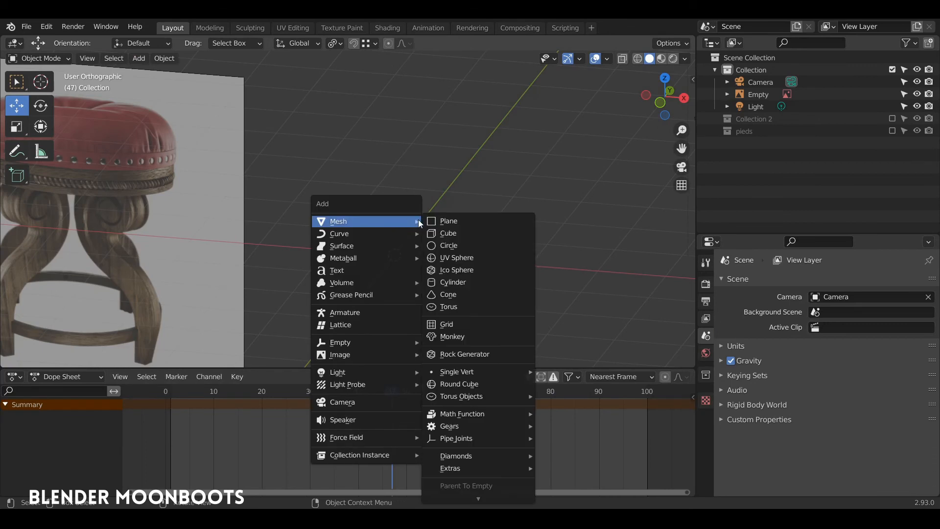
pyautogui.click(466, 283)
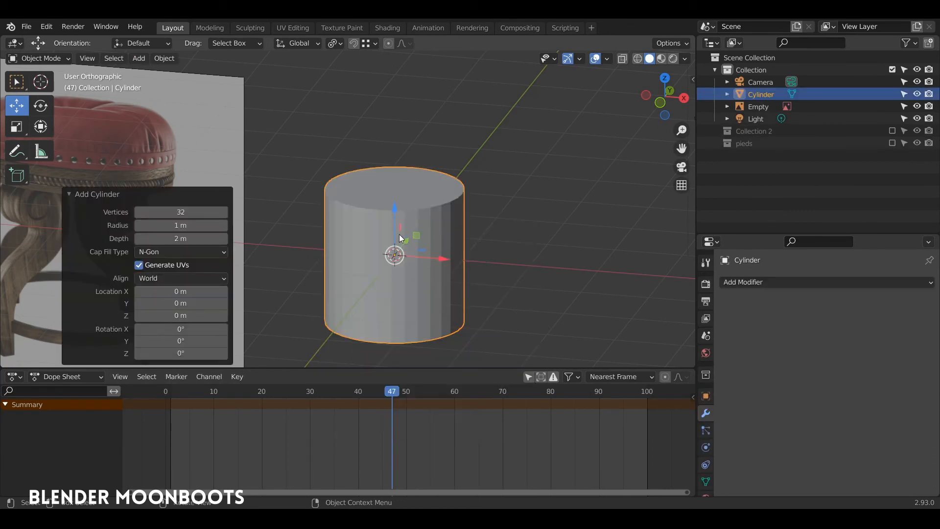
pyautogui.press('Tab')
pyautogui.moveTo(468, 250); pyautogui.dragTo(508, 273, button='middle')
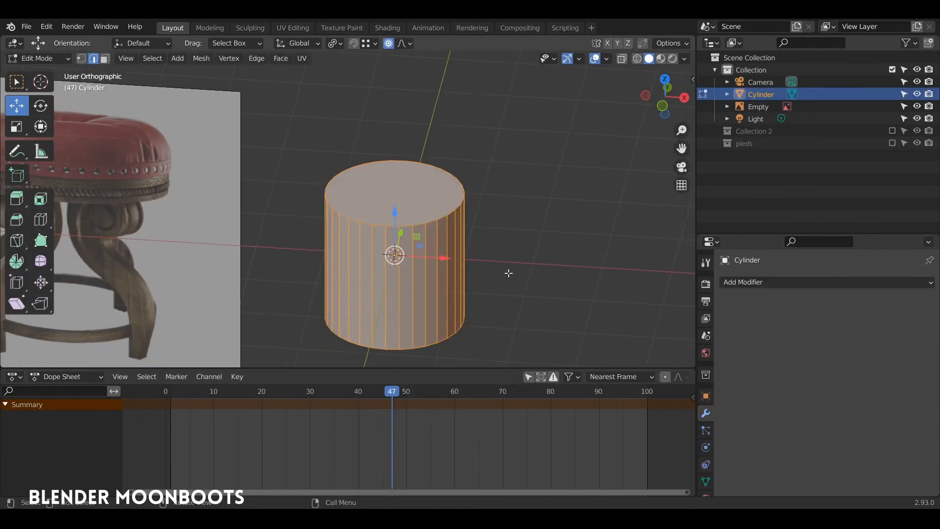
pyautogui.press('s')
pyautogui.press('z')
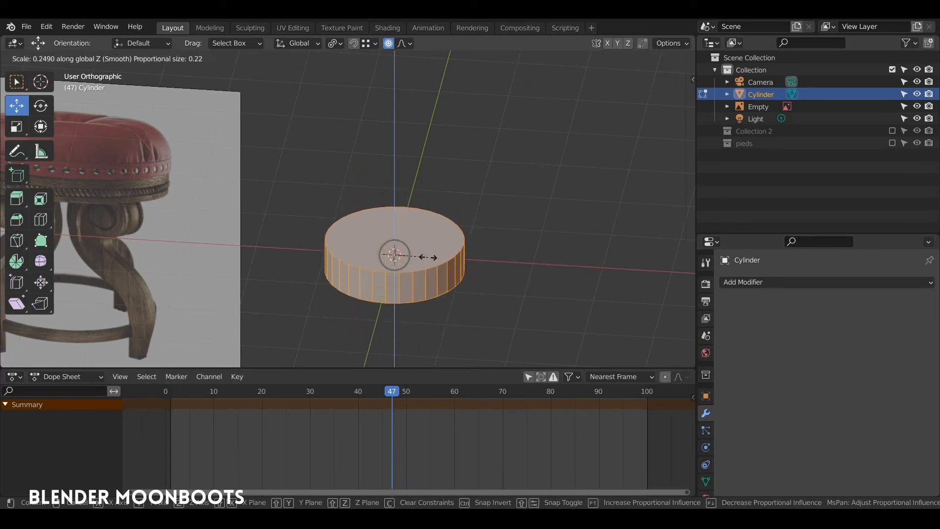
pyautogui.click(420, 254)
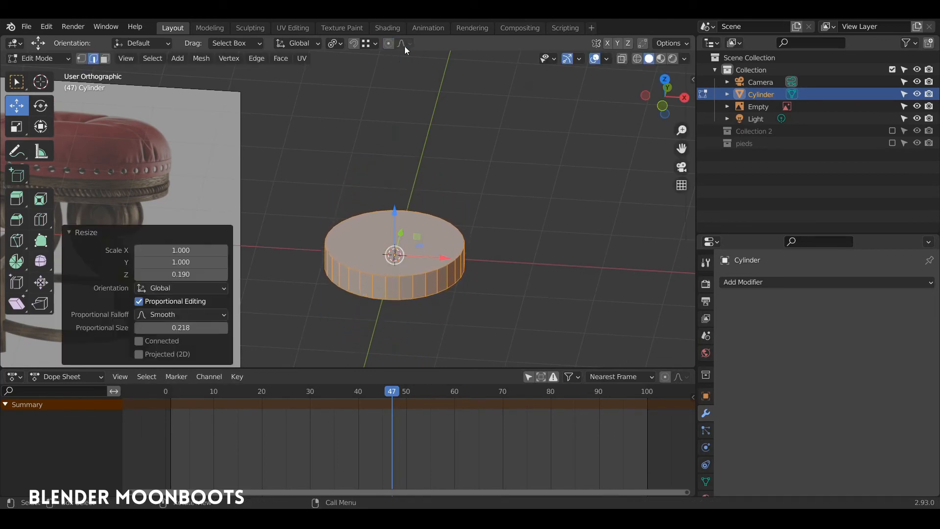
pyautogui.moveTo(452, 208); pyautogui.dragTo(440, 195, button='middle')
pyautogui.scroll(3, 443, 189)
pyautogui.keyDown('shift'); pyautogui.moveTo(463, 234); pyautogui.dragTo(417, 181, button='middle'); pyautogui.keyUp('shift')
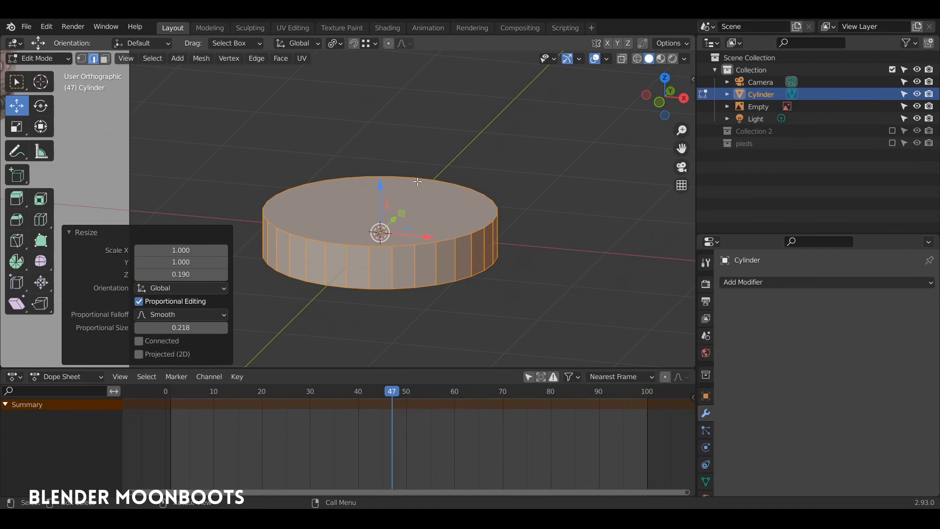
# Select the disc's top rim loop and inset the top face by 0.9039 m
pyautogui.click(382, 216)
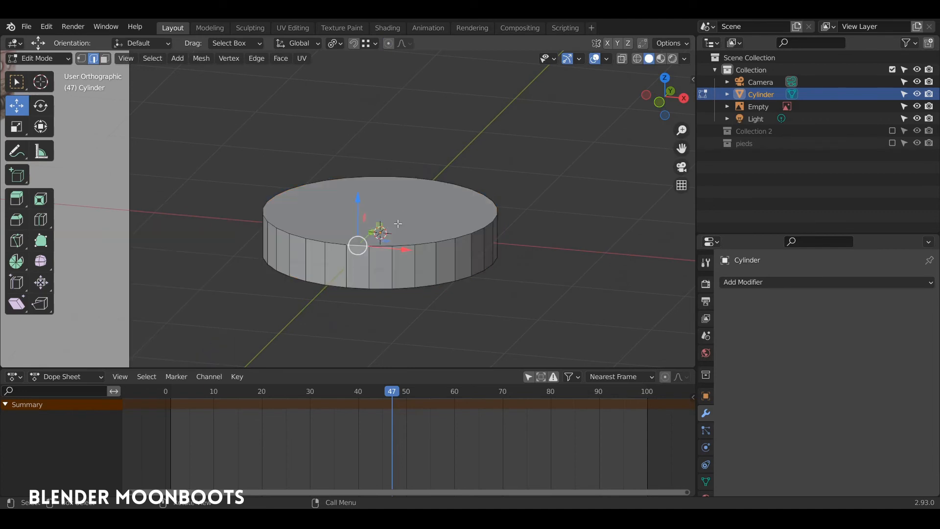
pyautogui.press('1')
pyautogui.press('s')
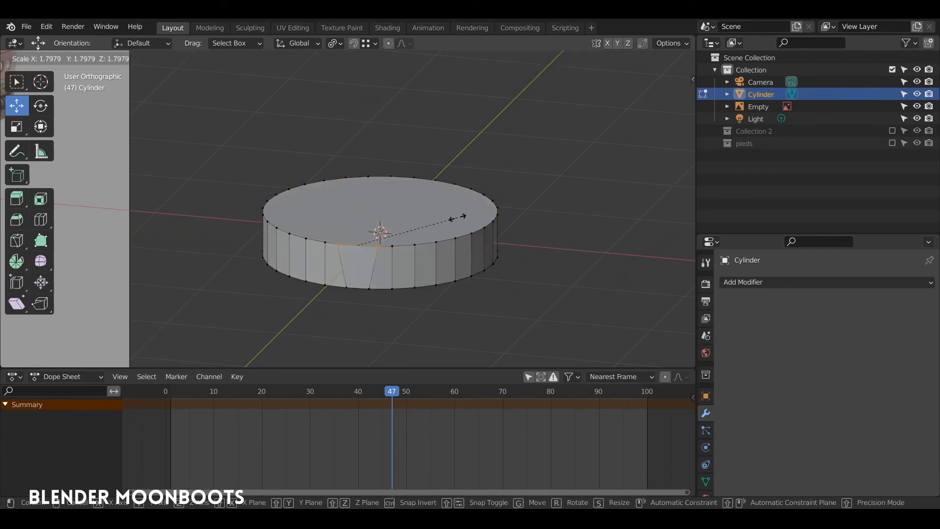
pyautogui.click(460, 212)
pyautogui.keyDown('alt'); pyautogui.click(498, 206); pyautogui.keyUp('alt')
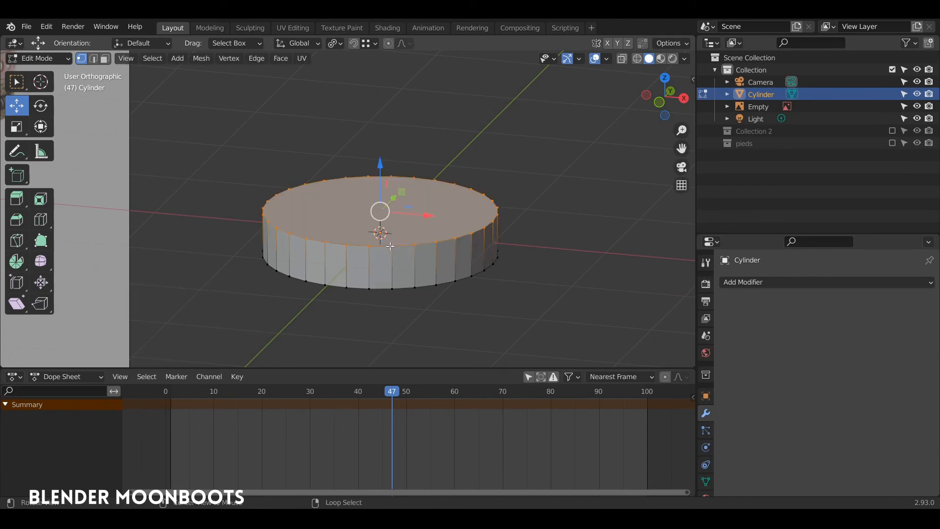
pyautogui.press('i')
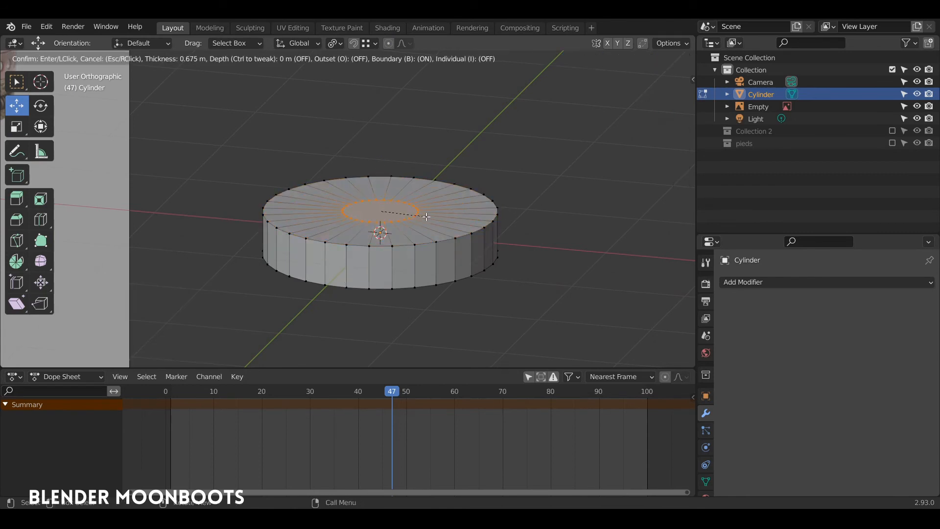
pyautogui.click(402, 216)
# Lower the inset centre face 0.12908 m along Z
pyautogui.moveTo(401, 216); pyautogui.dragTo(450, 137, button='middle')
pyautogui.press('g')
pyautogui.press('z')
pyautogui.click(381, 189)
# In front X-ray view, lower the disc's centre further along Z
pyautogui.press('KP_1')
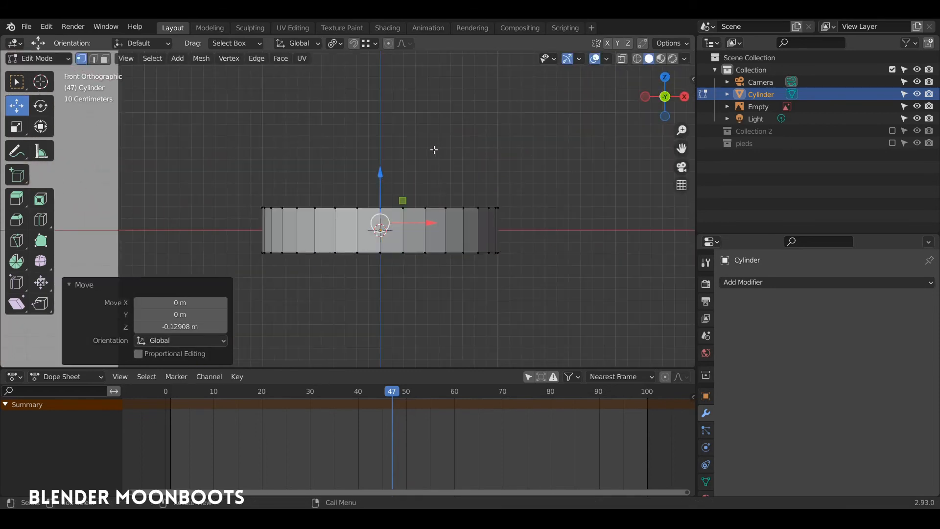
pyautogui.hotkey('alt', 'z')
pyautogui.press('g')
pyautogui.press('z')
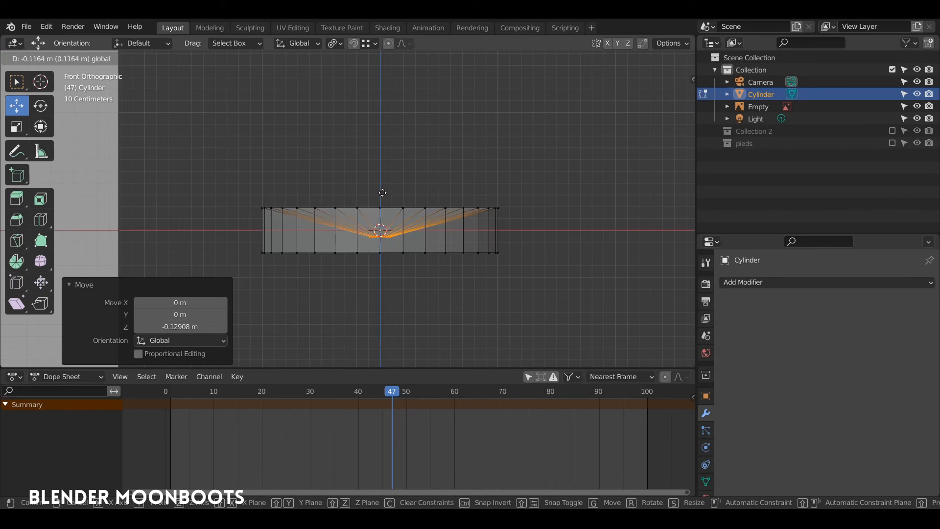
pyautogui.click(383, 195)
# Select the ring of top faces and bevel the top rim
pyautogui.moveTo(380, 193); pyautogui.dragTo(440, 262, button='middle')
pyautogui.keyDown('alt'); pyautogui.click(425, 278); pyautogui.keyUp('alt')
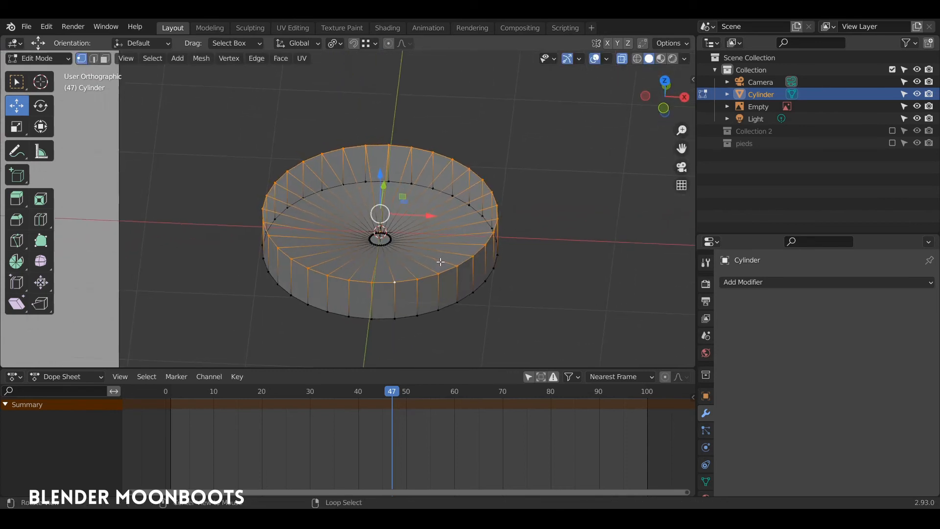
pyautogui.keyDown('alt'); pyautogui.click(451, 253); pyautogui.keyUp('alt')
pyautogui.hotkey('ctrl', 'b')
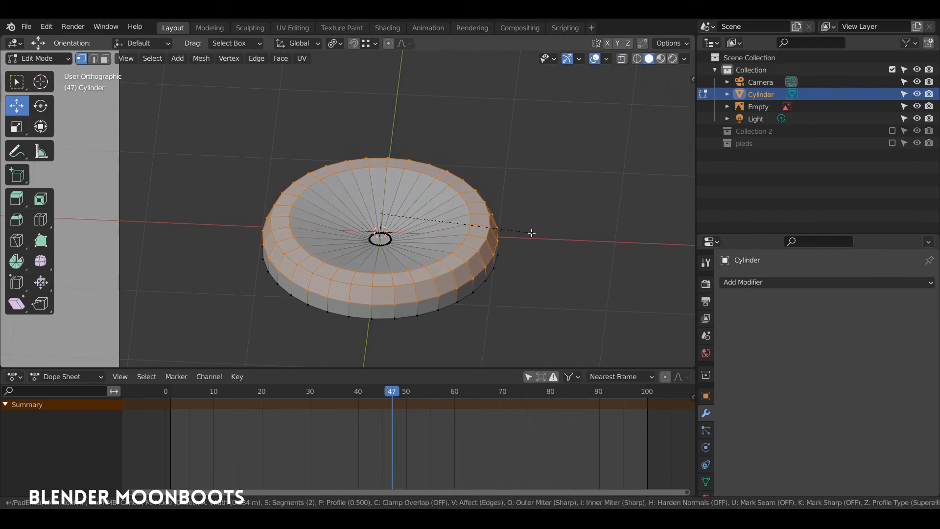
pyautogui.click(532, 233)
# Add five centred concentric loop cuts across the disc's top
pyautogui.moveTo(533, 233); pyautogui.dragTo(513, 236, button='middle')
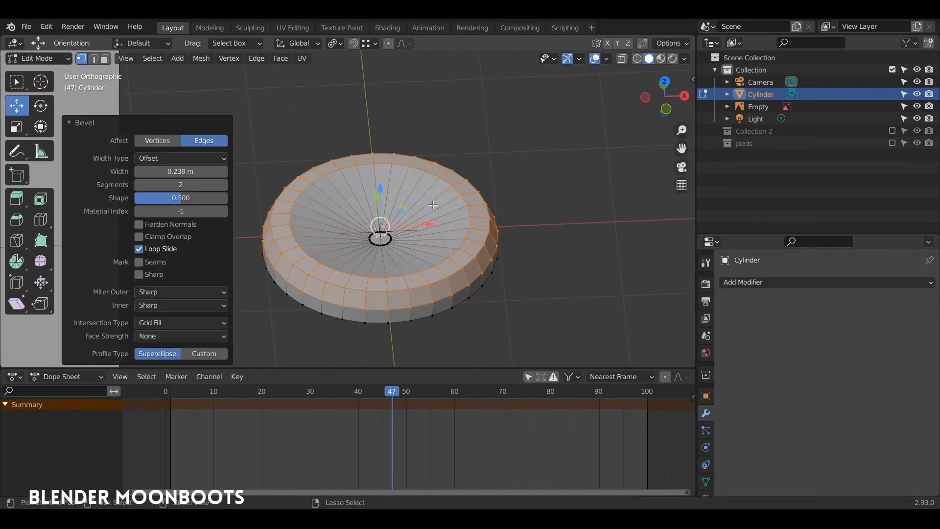
pyautogui.hotkey('ctrl', 'r')
pyautogui.scroll(4, 432, 208)
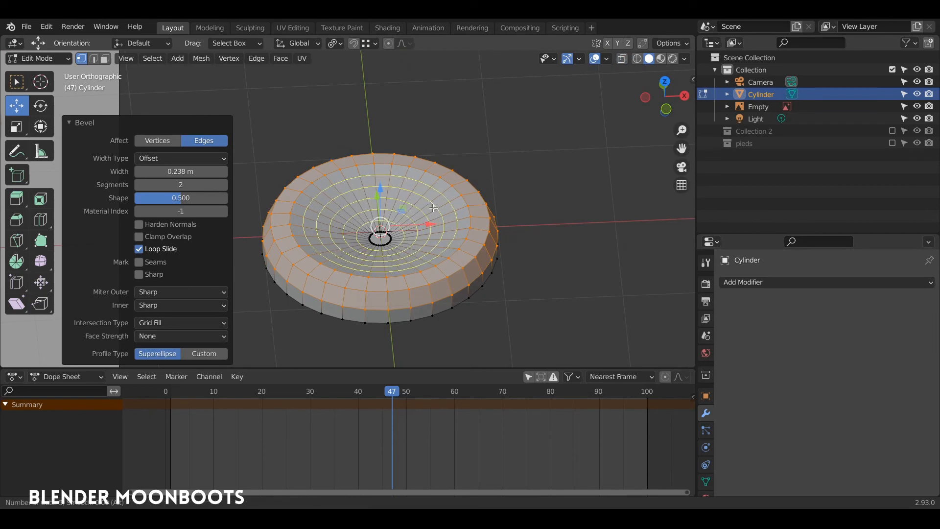
pyautogui.click(431, 208)
pyautogui.rightClick(430, 208)
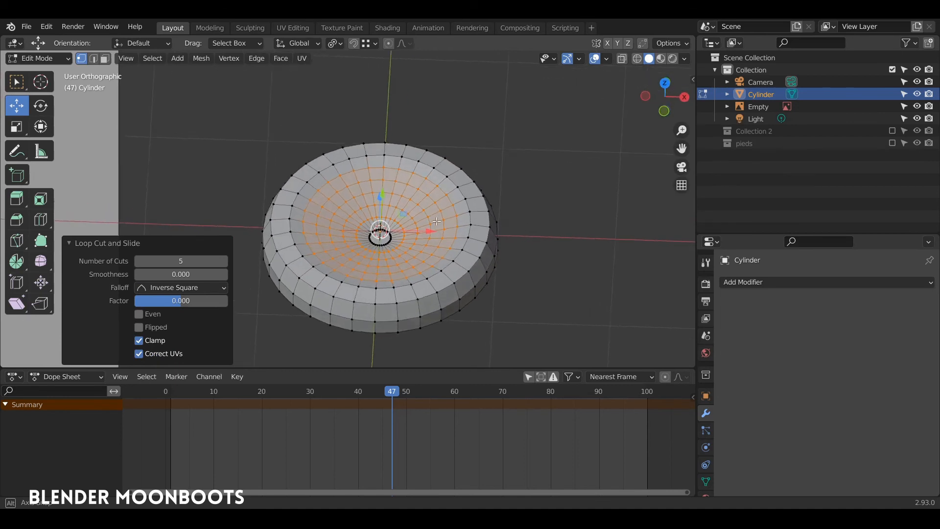
pyautogui.moveTo(445, 197); pyautogui.dragTo(489, 126, button='middle')
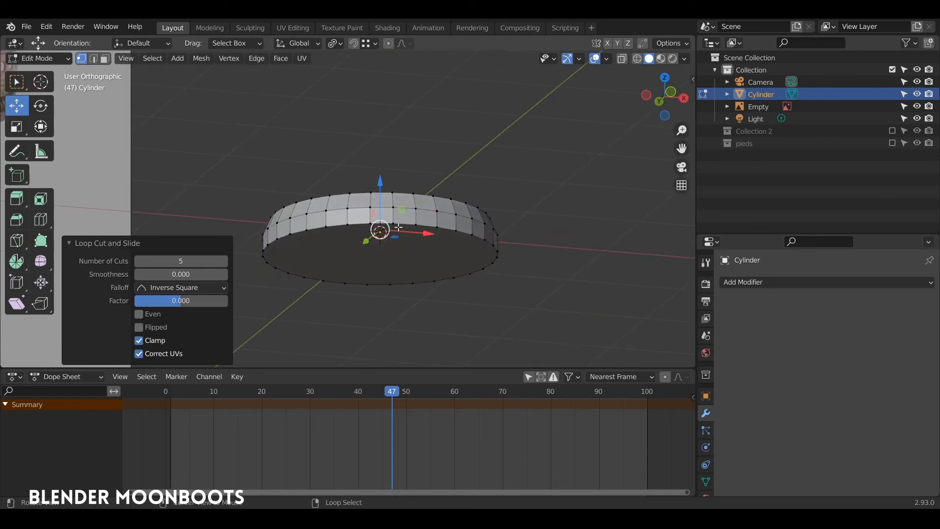
# Inset the bottom face by 0.8845 m and add six centred concentric rings there
pyautogui.keyDown('alt'); pyautogui.click(401, 228); pyautogui.keyUp('alt')
pyautogui.press('i')
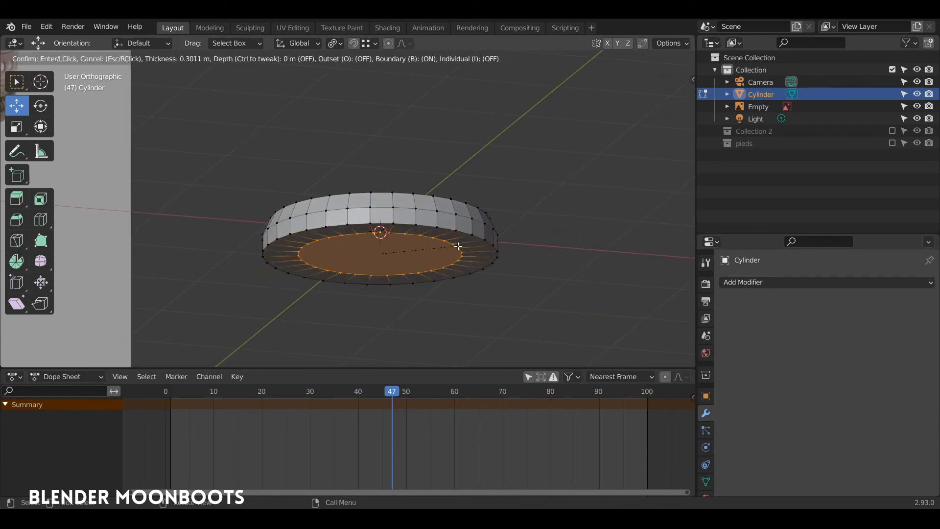
pyautogui.click(393, 249)
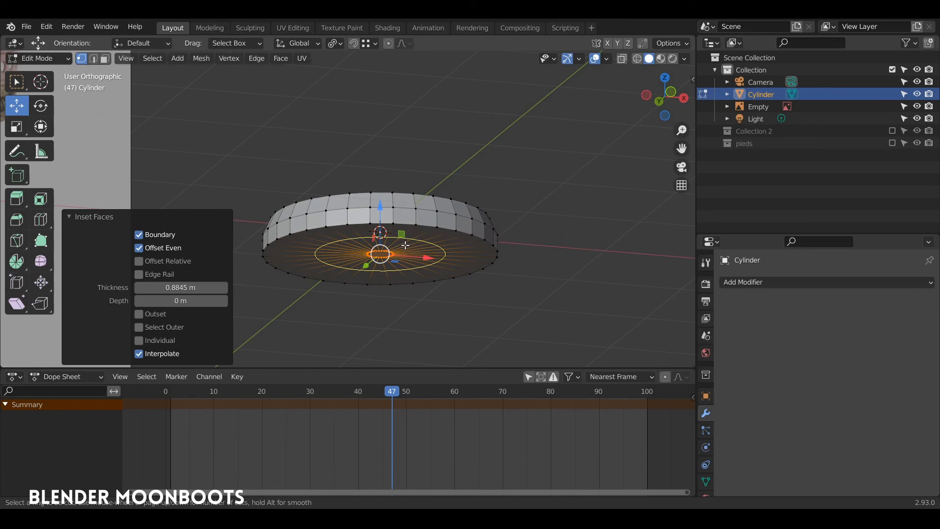
pyautogui.scroll(3, 406, 246)
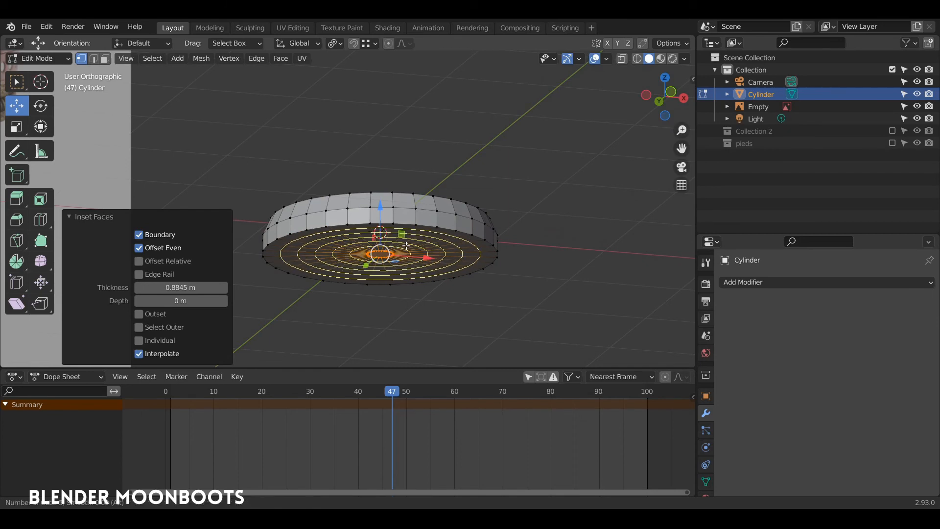
pyautogui.scroll(1, 406, 246)
pyautogui.click(407, 246)
pyautogui.rightClick(419, 236)
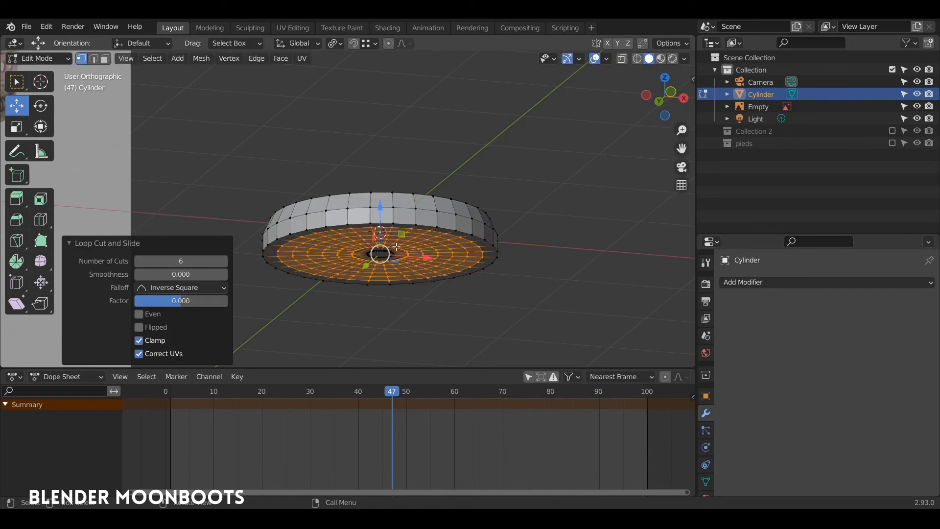
pyautogui.moveTo(421, 234); pyautogui.dragTo(445, 251, button='middle')
pyautogui.press('Tab')
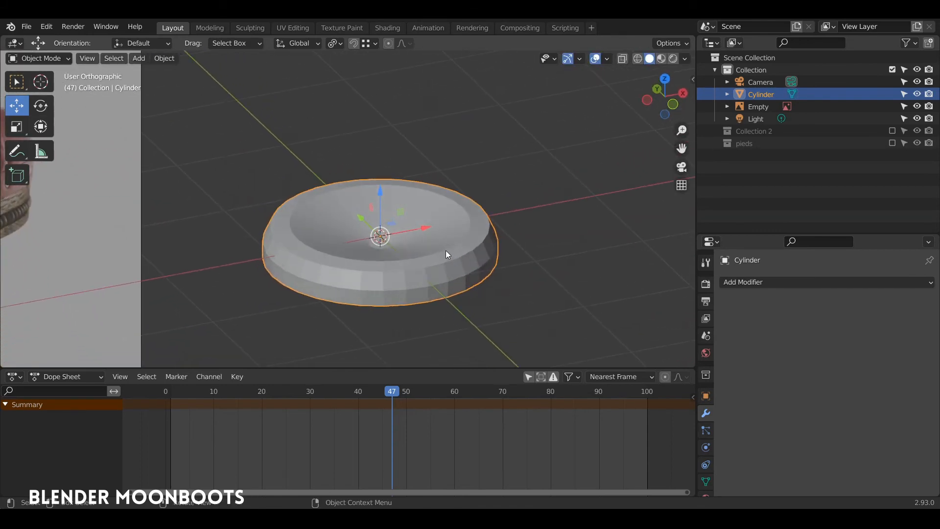
# Give the disc Cloth physics, rewind the timeline to frame 0, and enable Pressure
pyautogui.click(705, 447)
pyautogui.click(754, 308)
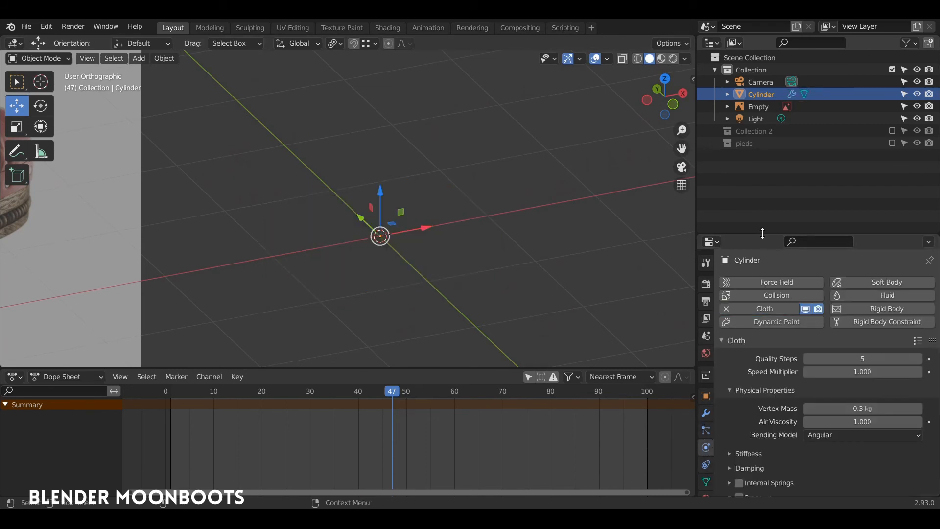
pyautogui.moveTo(748, 234); pyautogui.dragTo(748, 116)
pyautogui.moveTo(396, 391); pyautogui.dragTo(125, 409)
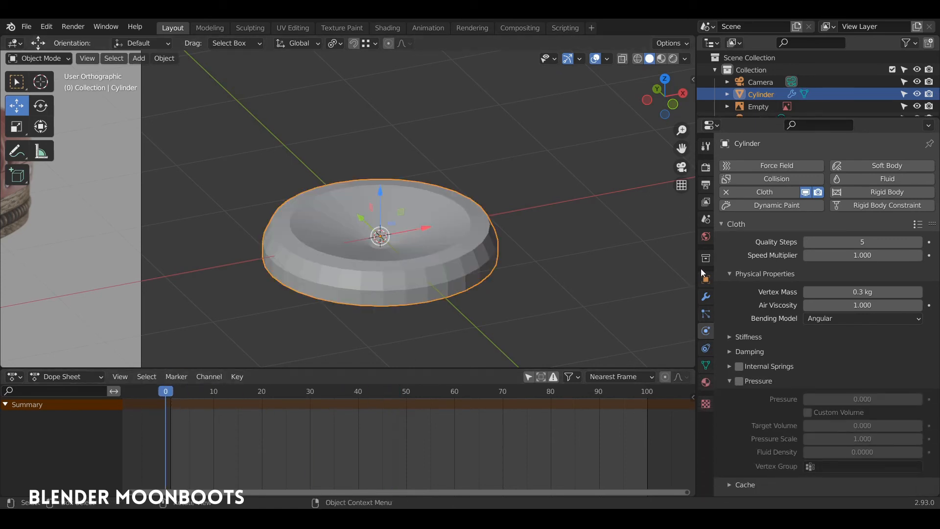
pyautogui.scroll(-2, 782, 263)
pyautogui.scroll(-1, 772, 296)
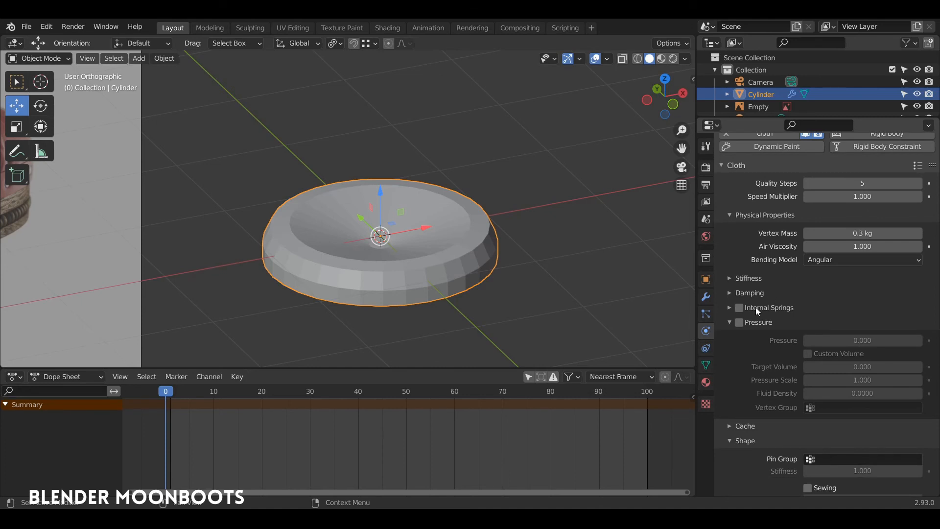
pyautogui.click(741, 322)
pyautogui.scroll(-8, 778, 322)
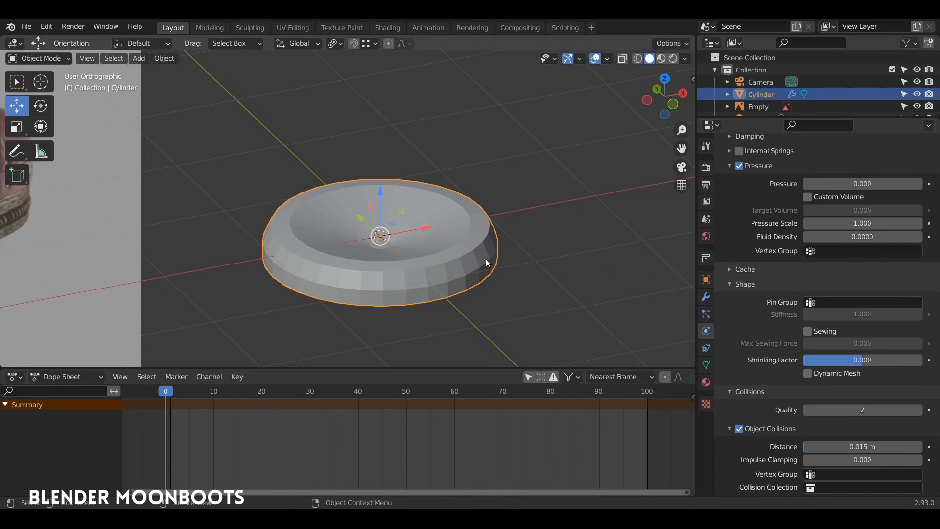
pyautogui.moveTo(495, 266); pyautogui.dragTo(471, 230, button='middle')
# Select the disc's similar-facing centre vertices and assign them to a new vertex group 'pin', weight 0.900
pyautogui.press('Tab')
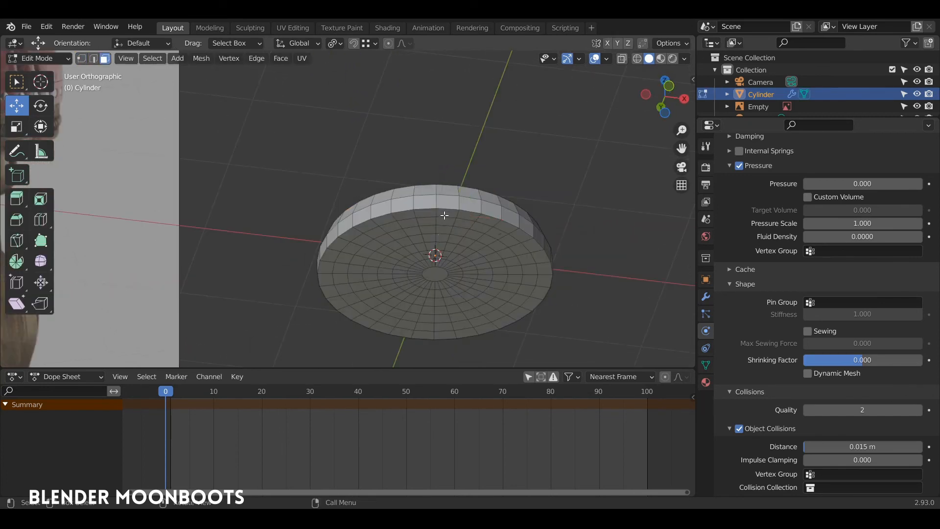
pyautogui.hotkey('shift', 'g')
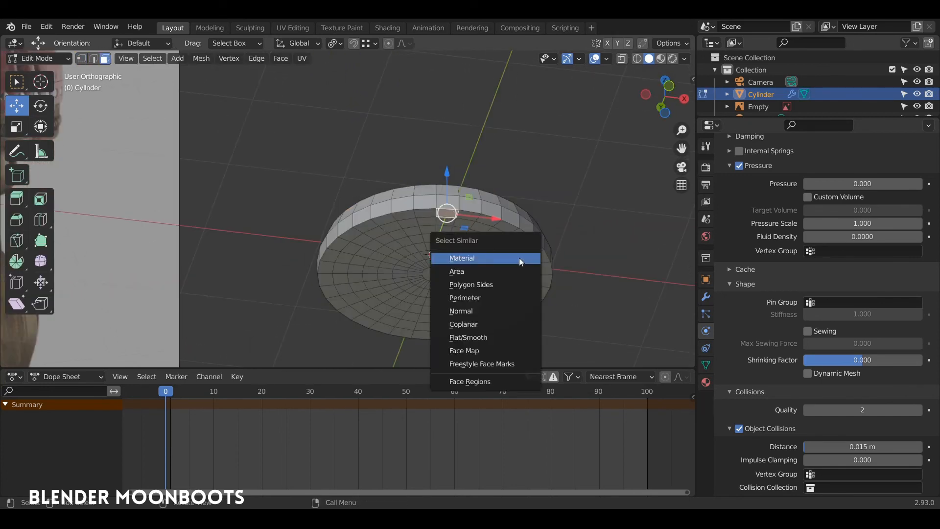
pyautogui.click(505, 310)
pyautogui.moveTo(501, 274); pyautogui.dragTo(660, 249, button='middle')
pyautogui.hotkey('ctrl', 'g')
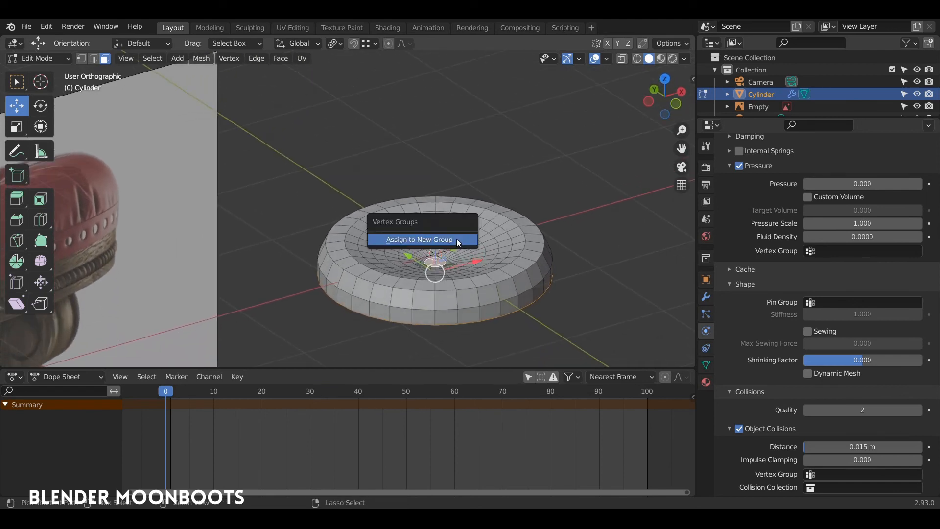
pyautogui.click(448, 239)
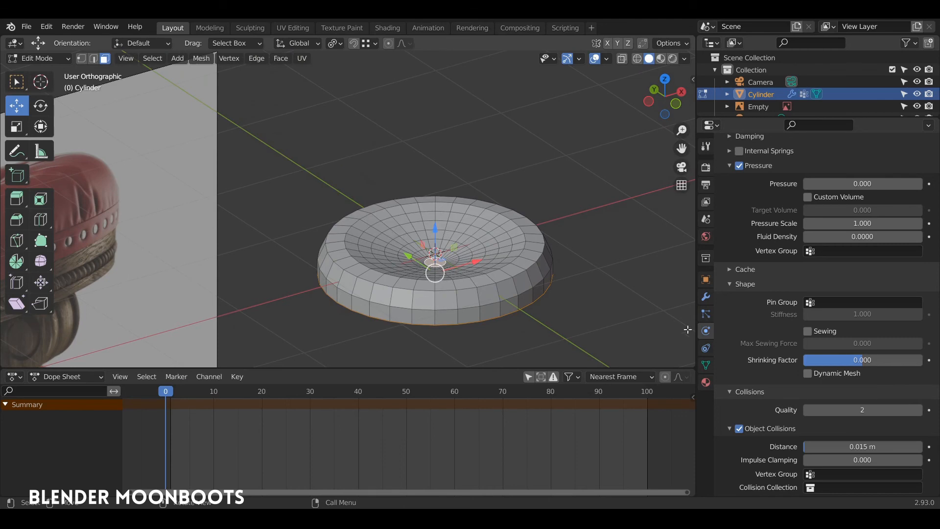
pyautogui.click(706, 365)
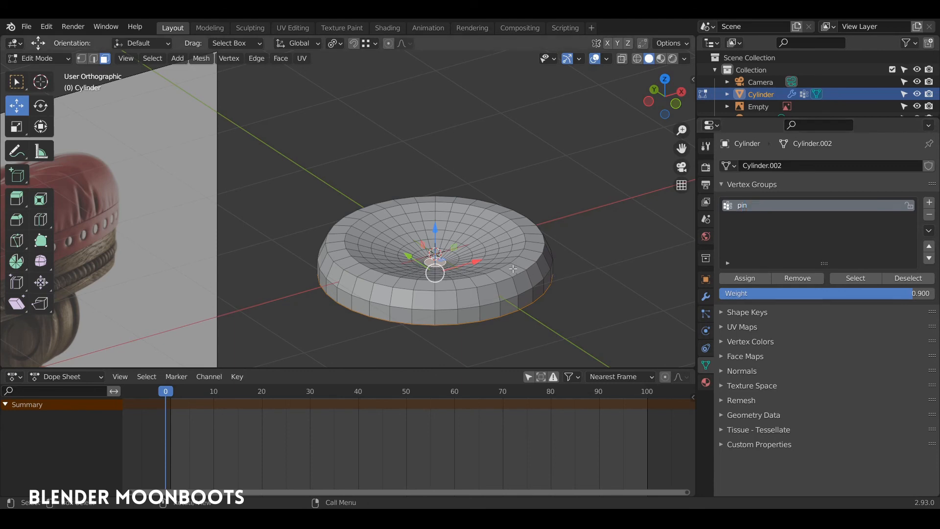
pyautogui.press('Tab')
# Set the cloth Pin Group to 'pin' and Gravity field weight to 0, then play the simulation
pyautogui.click(708, 347)
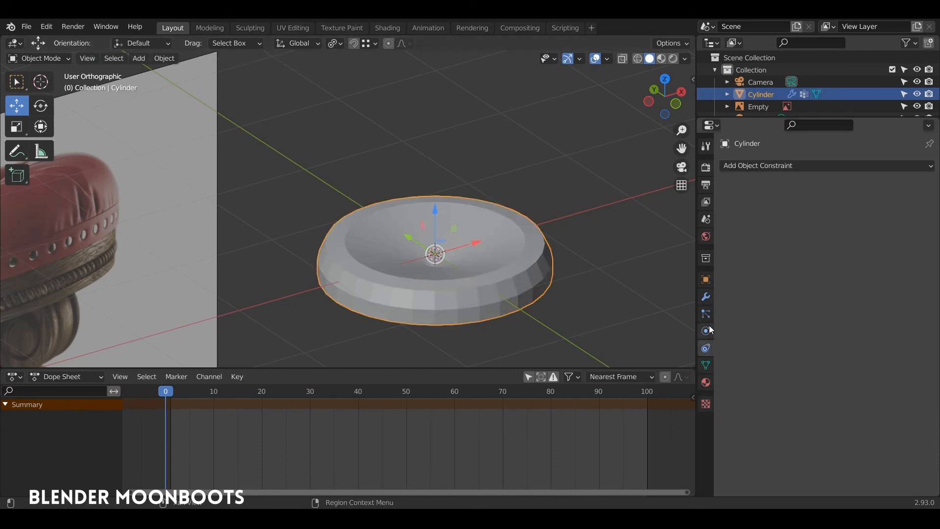
pyautogui.click(707, 330)
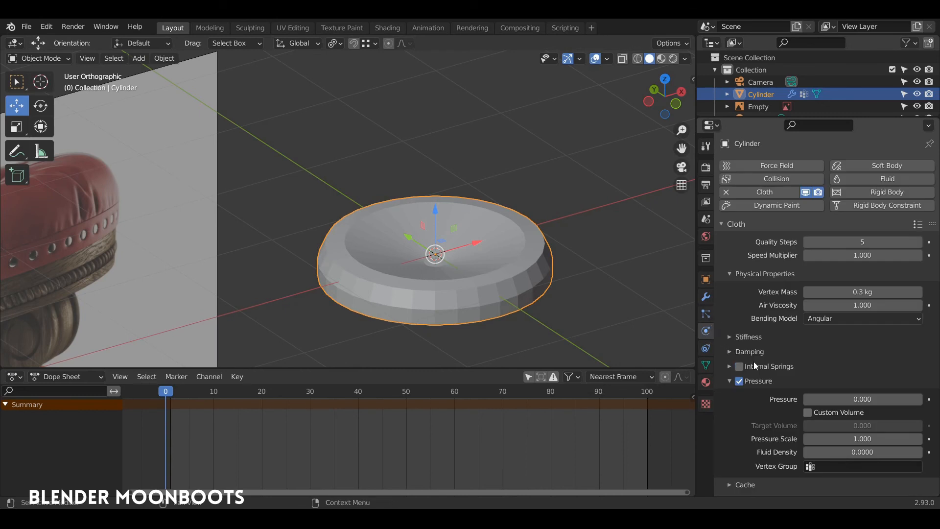
pyautogui.scroll(-10, 753, 364)
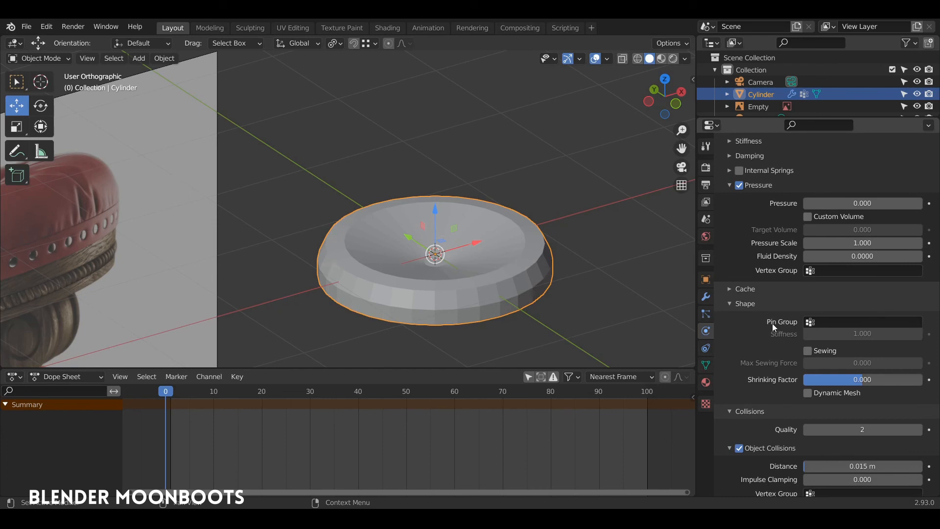
pyautogui.click(823, 322)
pyautogui.click(833, 338)
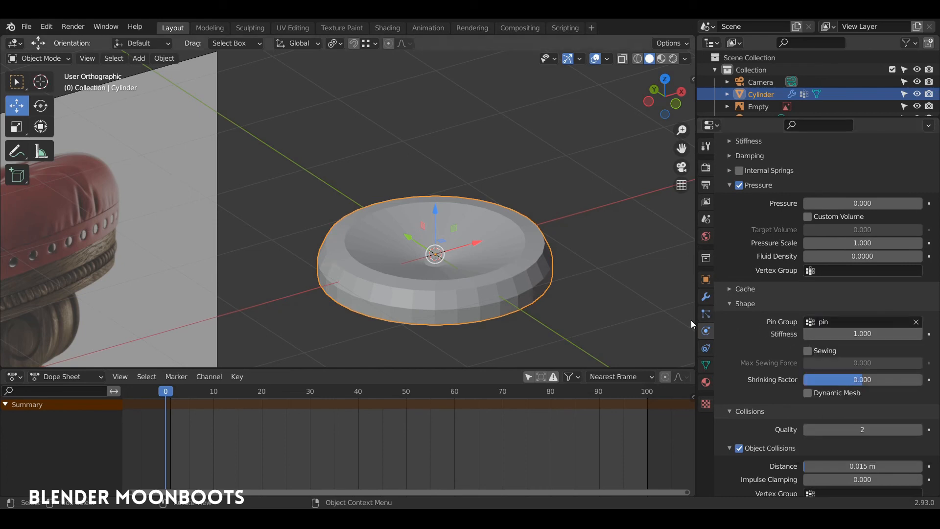
pyautogui.scroll(-14, 727, 362)
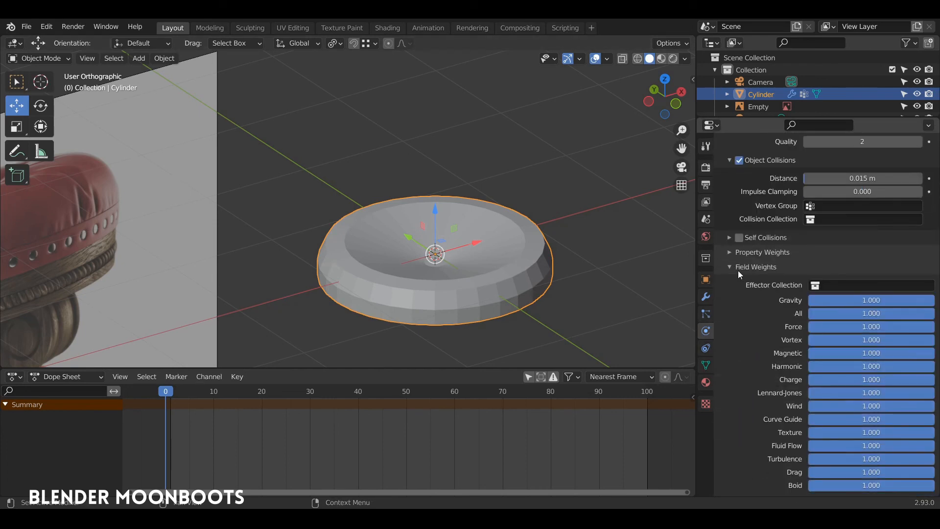
pyautogui.moveTo(855, 300); pyautogui.dragTo(718, 315)
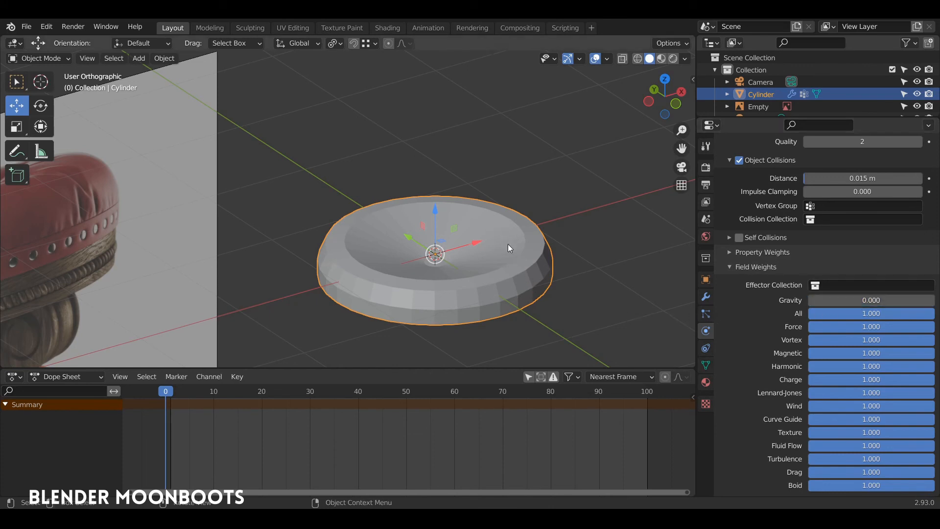
pyautogui.press('space')
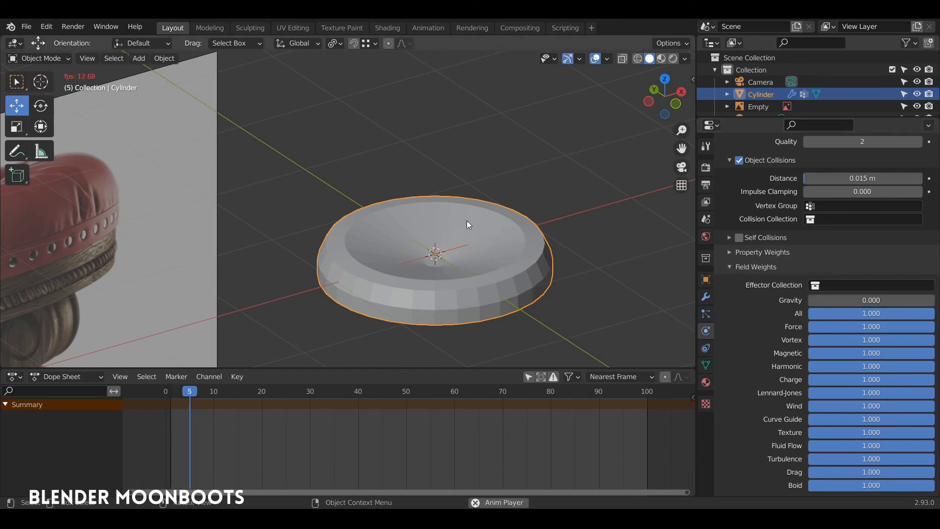
# Stop playback, rewind to the first frame and set Cloth Pressure to 1.000
pyautogui.press('space')
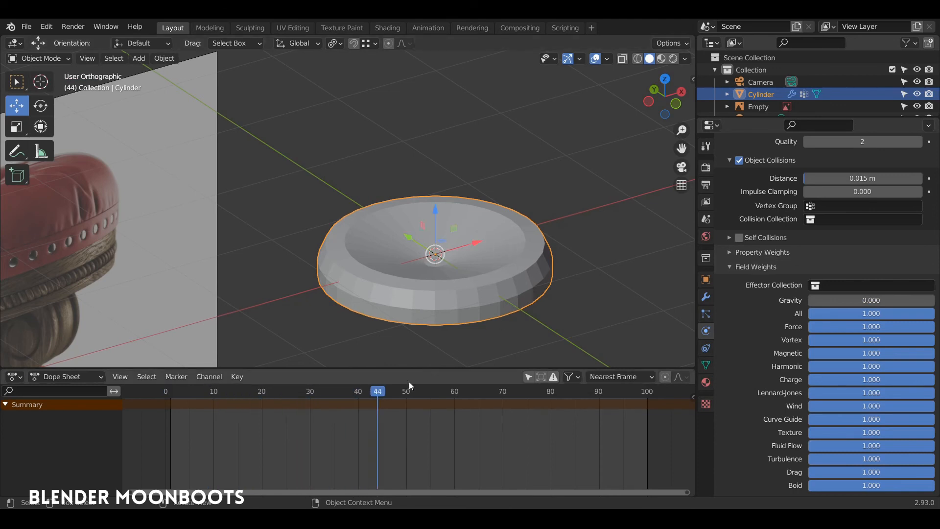
pyautogui.click(231, 406)
pyautogui.hotkey('shift', 'Left')
pyautogui.scroll(10, 774, 230)
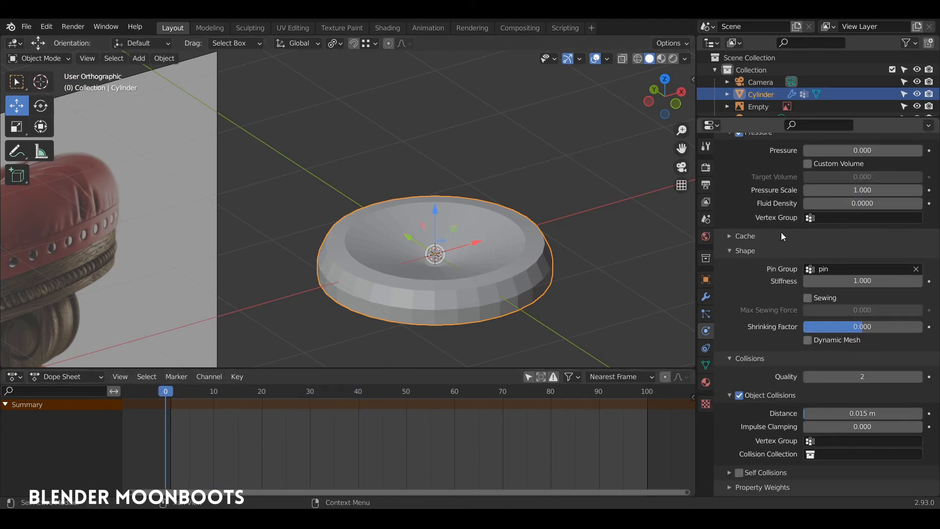
pyautogui.scroll(3, 786, 234)
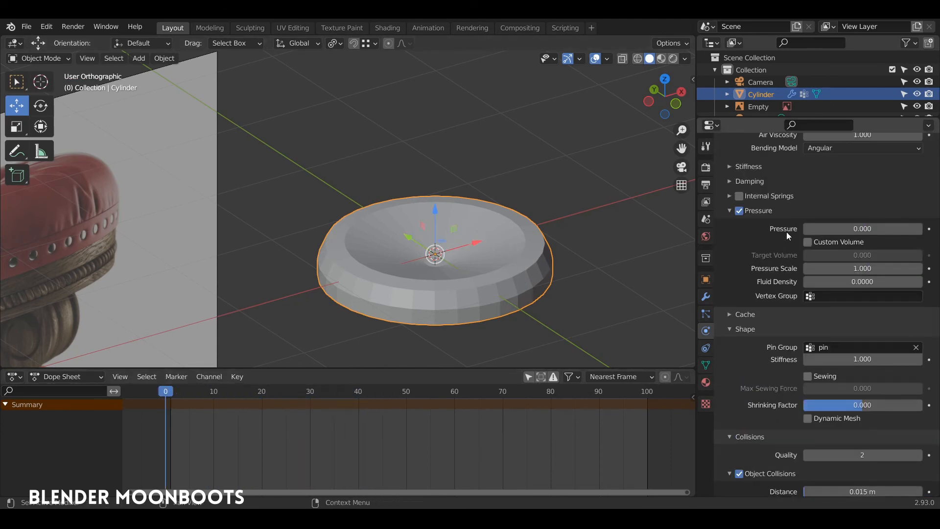
pyautogui.click(841, 228)
pyautogui.write('0.0')
# Replay the cloth simulation to check how the top puffs up, then return to frame 0
pyautogui.press('space')
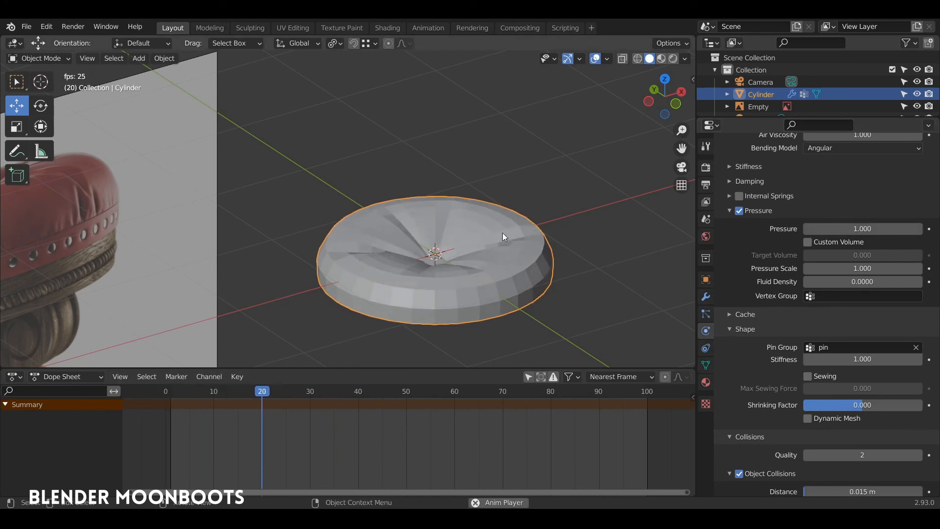
pyautogui.press('space')
pyautogui.moveTo(440, 258); pyautogui.dragTo(461, 303, button='middle')
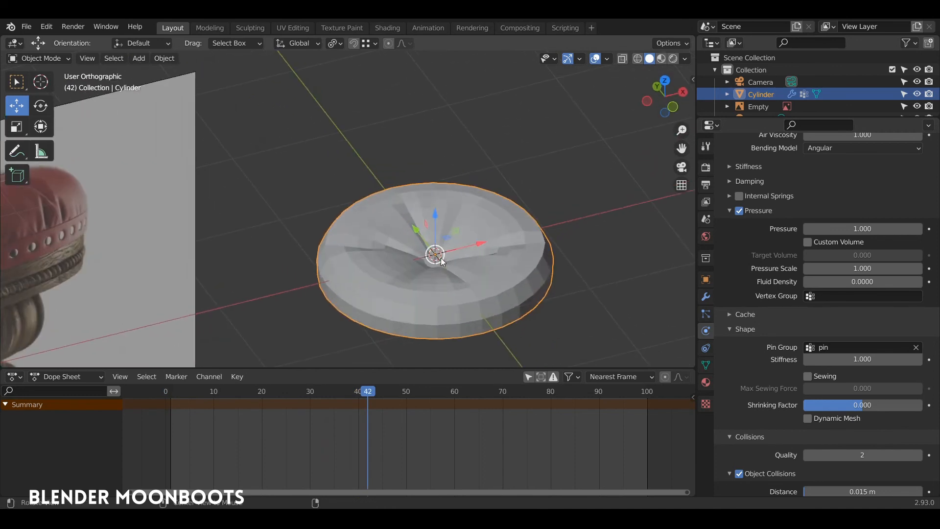
pyautogui.hotkey('shift', 'Left')
pyautogui.press('space')
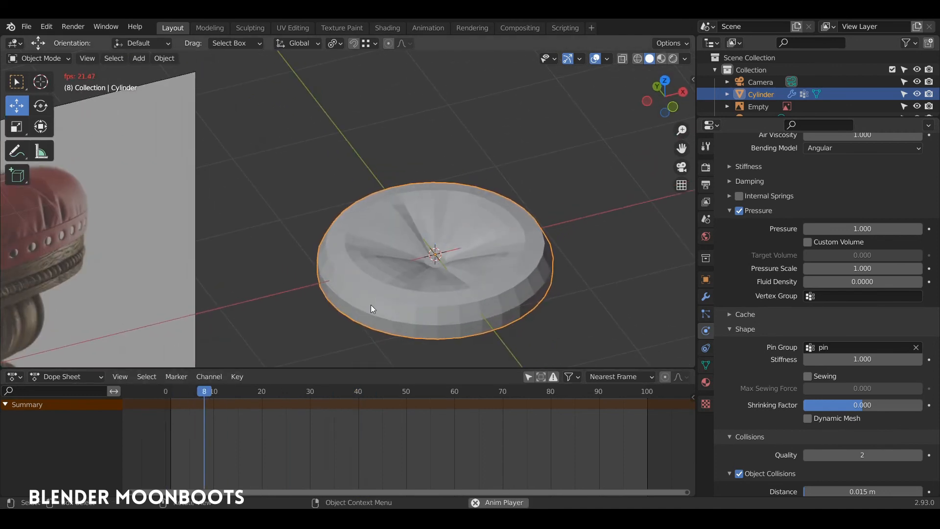
pyautogui.press('space')
pyautogui.moveTo(212, 392); pyautogui.dragTo(165, 394)
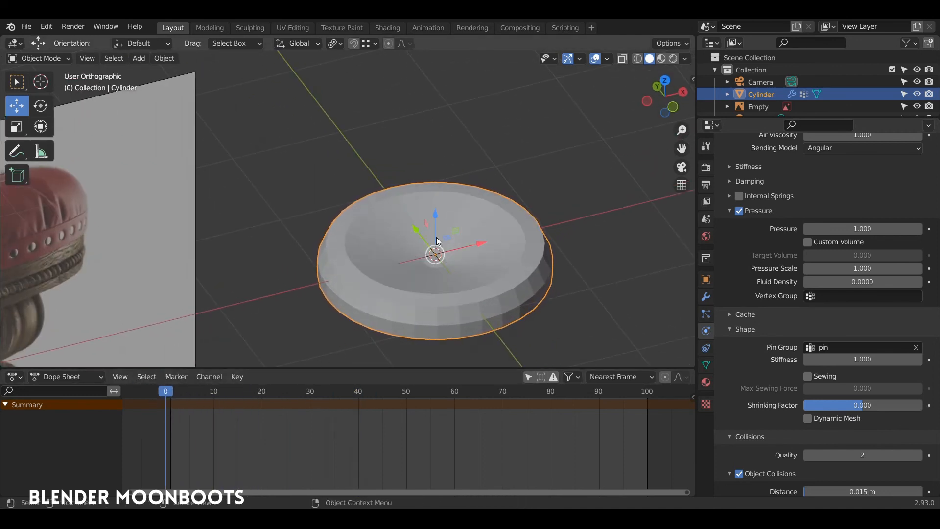
# Add a Subdivision Surface modifier above Cloth with Levels Viewport 2, then play the animation
pyautogui.click(706, 296)
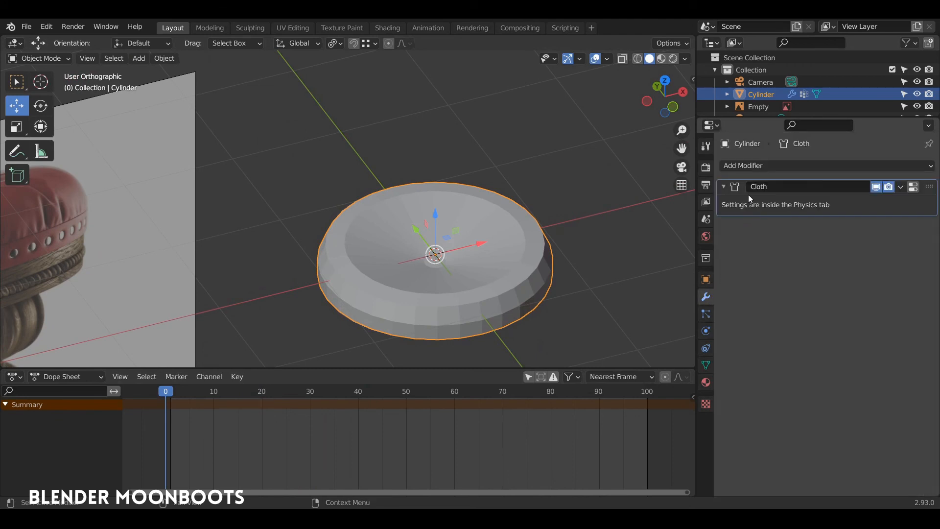
pyautogui.click(764, 165)
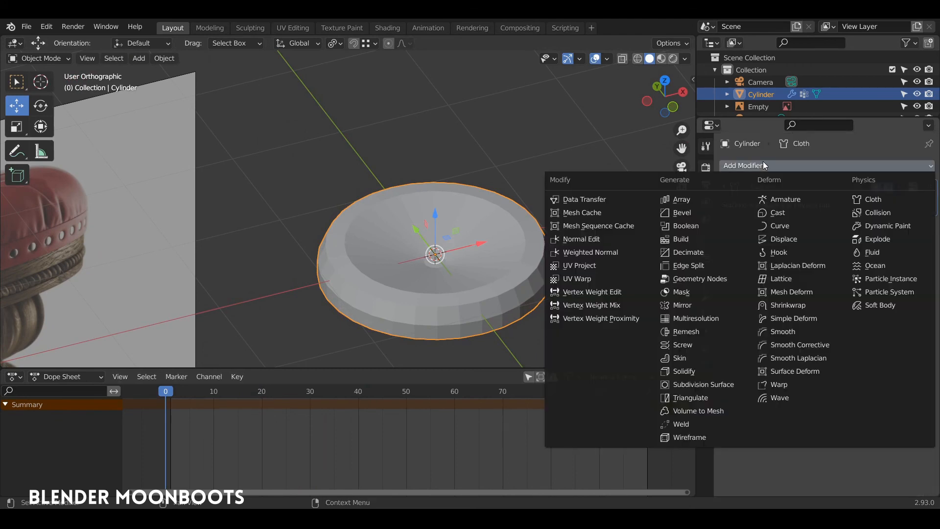
pyautogui.click(704, 384)
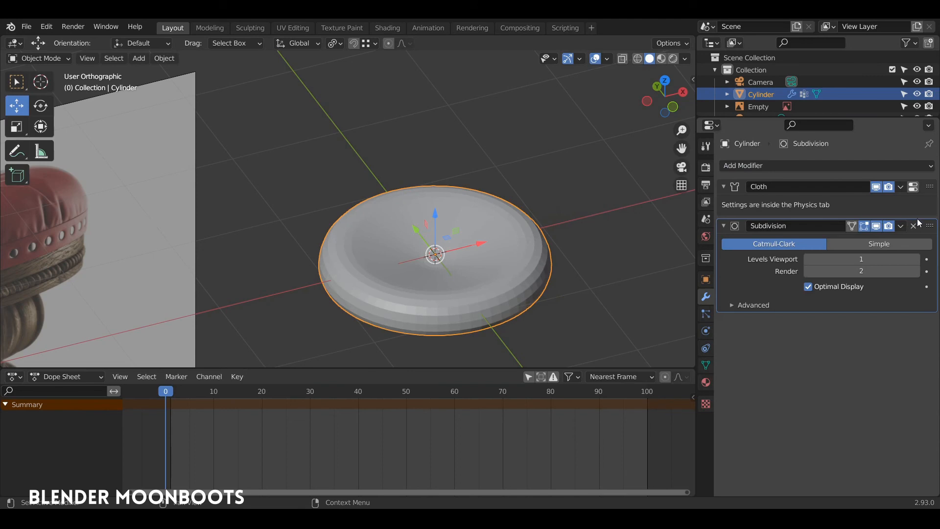
pyautogui.moveTo(917, 220); pyautogui.dragTo(918, 182)
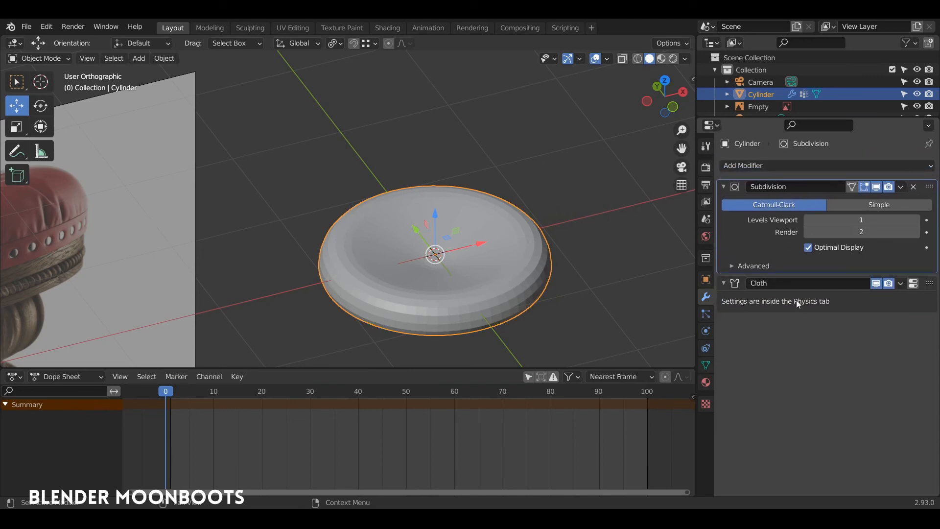
pyautogui.click(917, 221)
pyautogui.press('space')
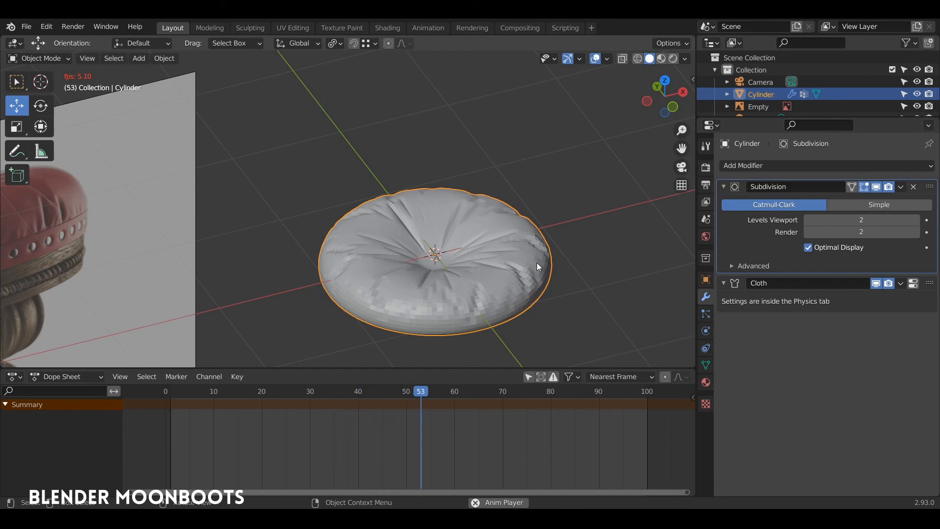
pyautogui.press('Escape')
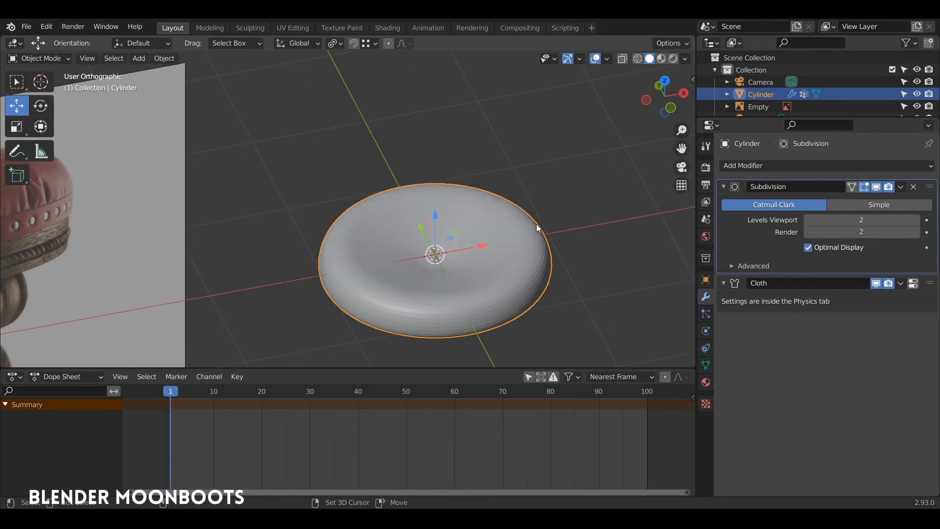
# Set the cloth Quality Steps to 20 in the Physics settings
pyautogui.click(706, 348)
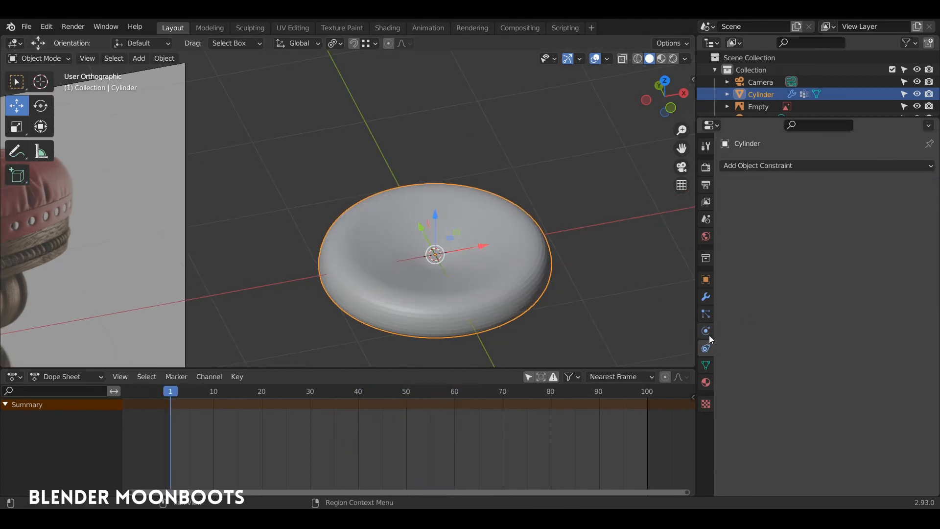
pyautogui.click(706, 331)
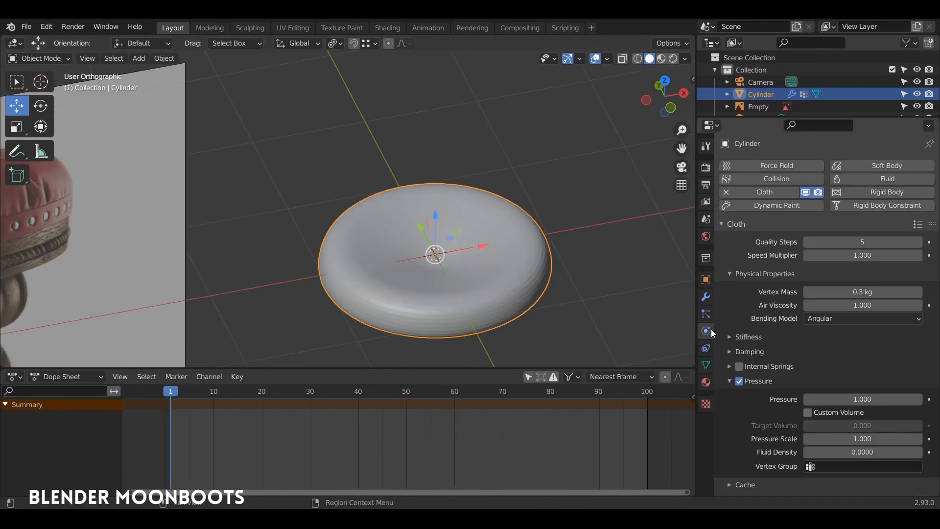
pyautogui.click(835, 240)
# Apply Shade Smooth to the cushion and play the cloth simulation
pyautogui.rightClick(494, 253)
pyautogui.click(492, 254)
pyautogui.press('space')
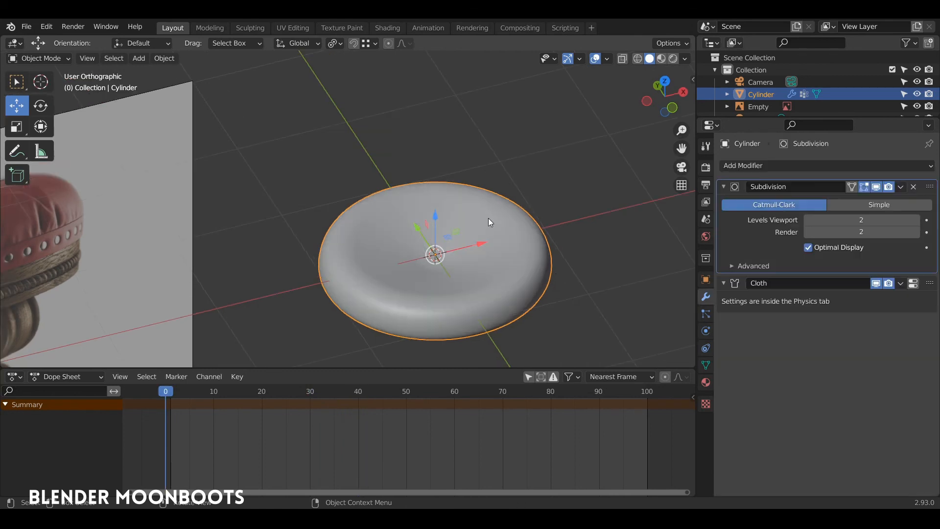
pyautogui.moveTo(489, 218)
pyautogui.mouseDown(button='middle')
pyautogui.moveTo(468, 226)
pyautogui.moveTo(489, 219)
pyautogui.mouseUp(button='middle')
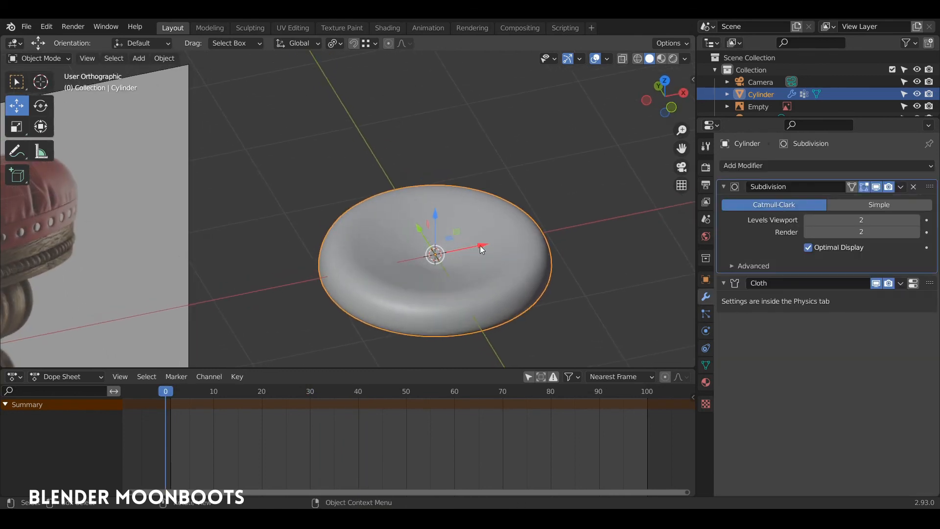
# Duplicate the cushion in place and move the copy into a new 'coussin' collection
pyautogui.moveTo(480, 245); pyautogui.dragTo(540, 231)
pyautogui.hotkey('ctrl', 'z')
pyautogui.hotkey('shift', 'd')
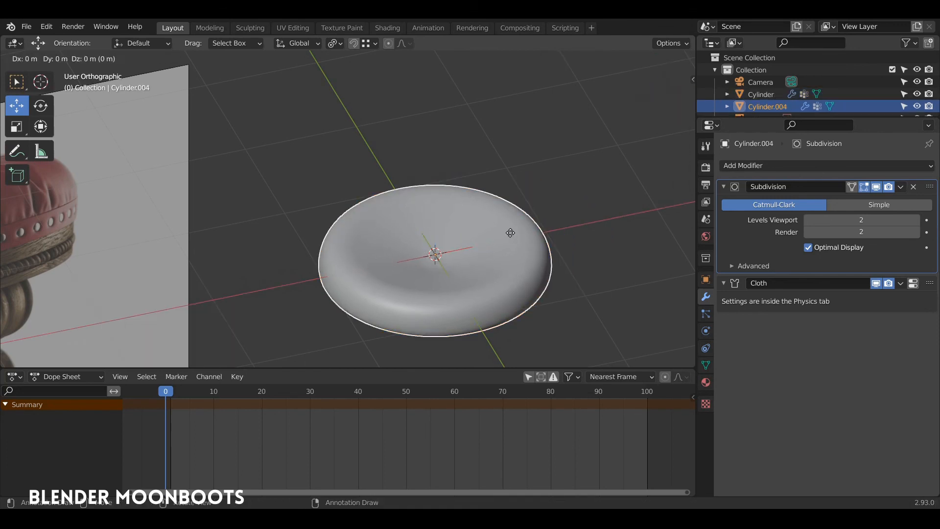
pyautogui.rightClick(510, 233)
pyautogui.press('m')
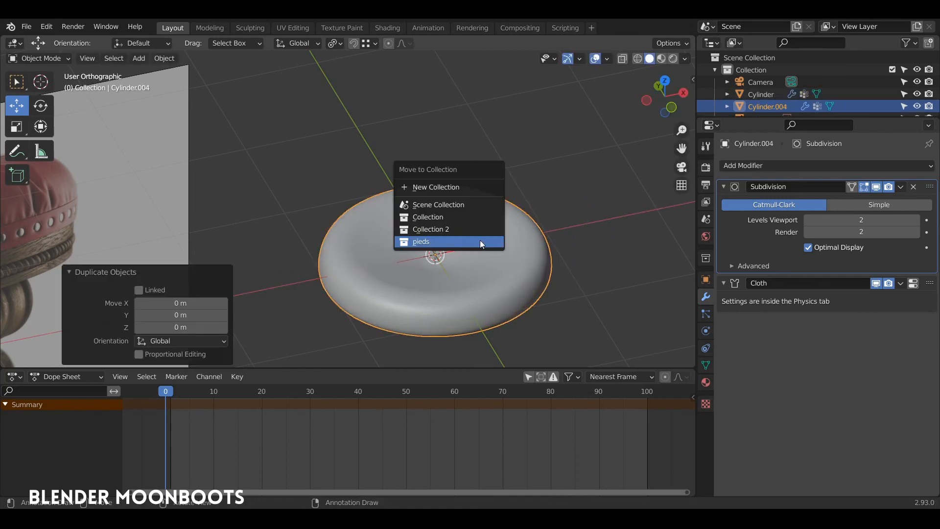
pyautogui.click(460, 188)
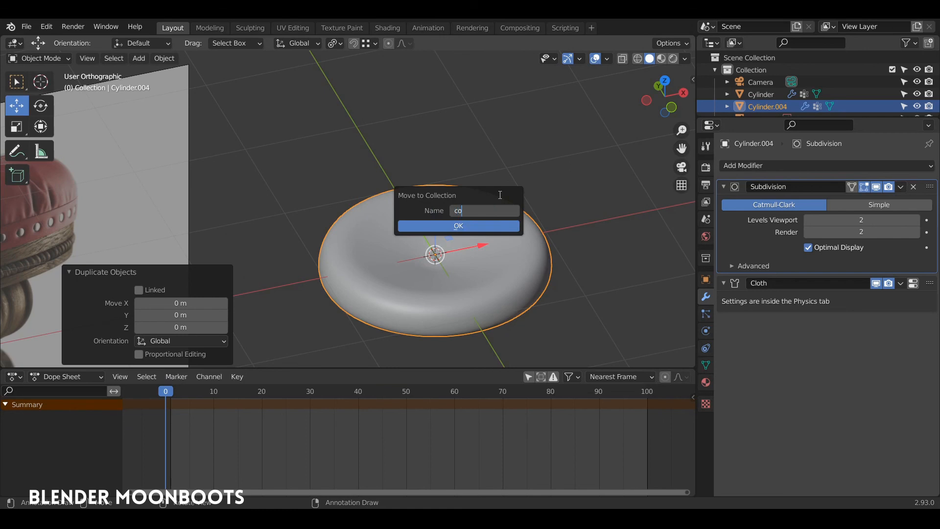
pyautogui.write('coussin')
pyautogui.press('Return')
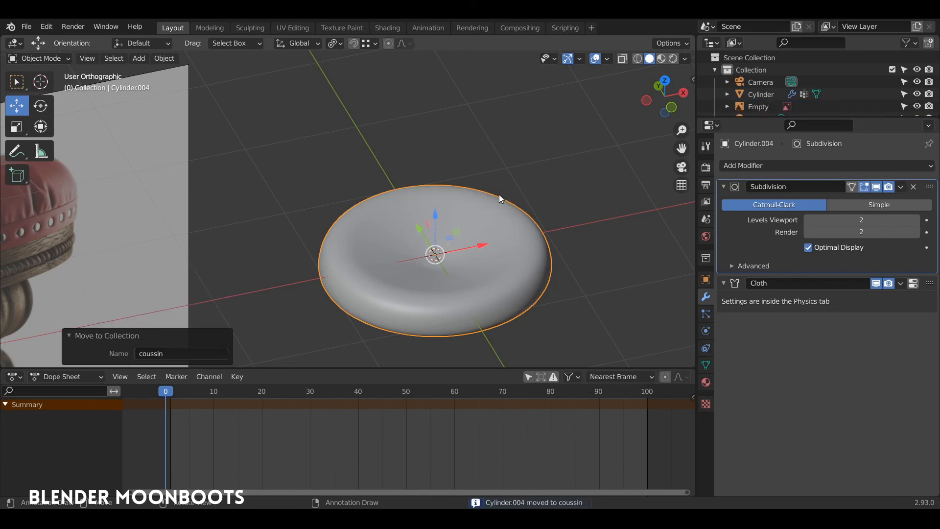
# Exclude the coussin collection, reselect the original Cylinder and play the cloth simulation
pyautogui.moveTo(788, 117); pyautogui.dragTo(788, 219)
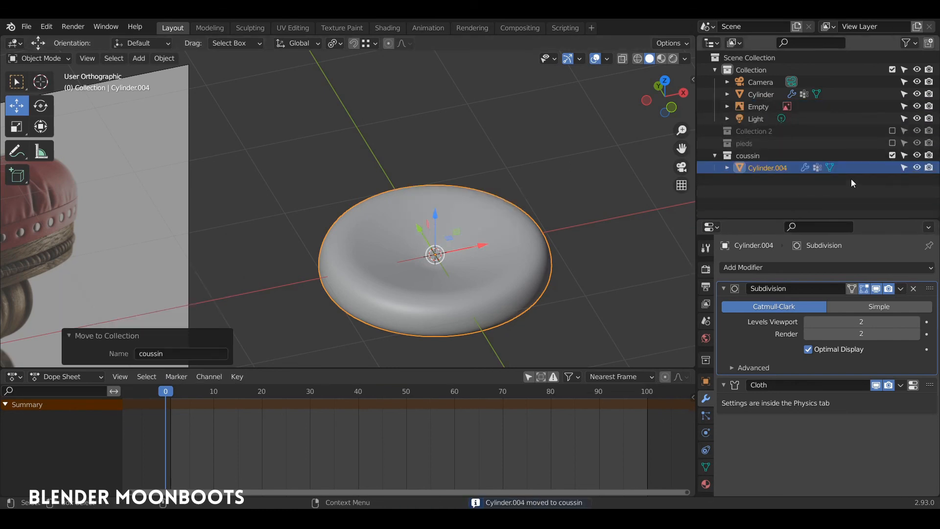
pyautogui.click(892, 155)
pyautogui.click(502, 254)
pyautogui.press('space')
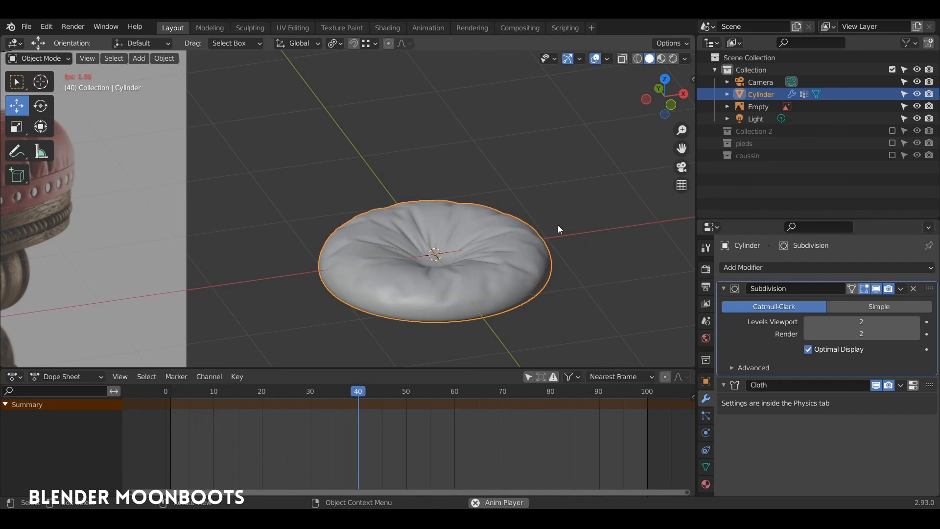
# Stop at frame 43 and apply the Subdivision and Cloth modifiers
pyautogui.press('space')
pyautogui.keyDown('alt'); pyautogui.moveTo(557, 225); pyautogui.dragTo(557, 257); pyautogui.keyUp('alt')
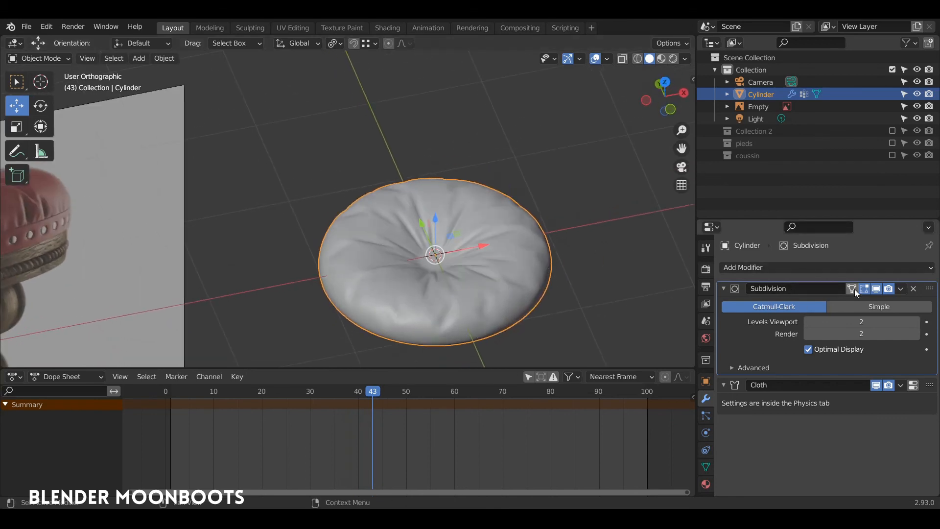
pyautogui.click(901, 288)
pyautogui.click(880, 304)
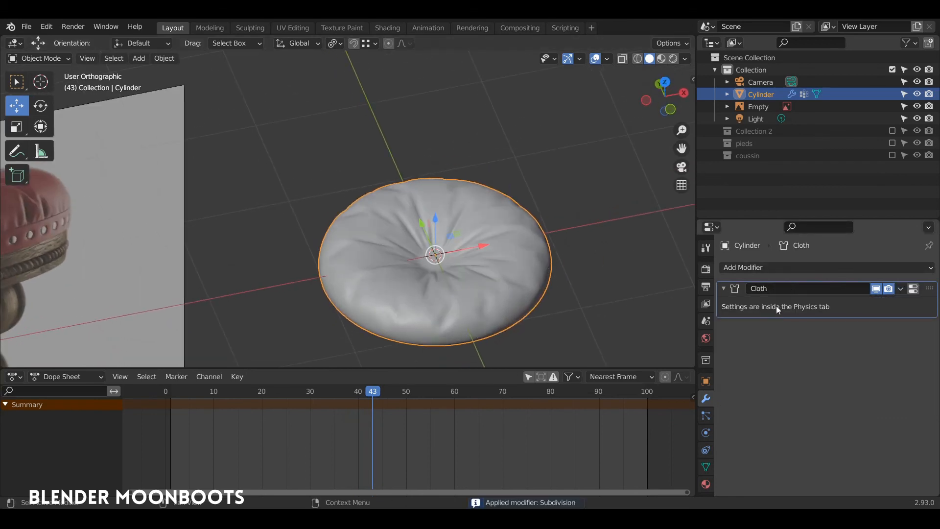
pyautogui.click(900, 290)
pyautogui.click(890, 302)
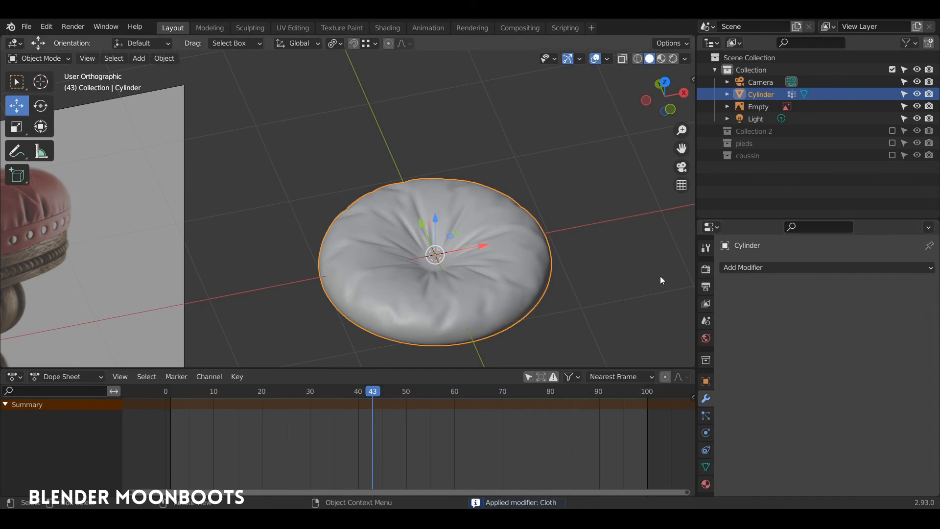
# Reselect the baked cushion and enter Edit Mode on its mesh
pyautogui.moveTo(563, 262); pyautogui.dragTo(425, 226, button='middle')
pyautogui.scroll(-2, 492, 251)
pyautogui.click(210, 244)
pyautogui.click(443, 224)
pyautogui.press('Tab')
pyautogui.scroll(3, 415, 179)
# Move the cushion's bottom face down to make it taller, checking the shape
pyautogui.scroll(1, 415, 179)
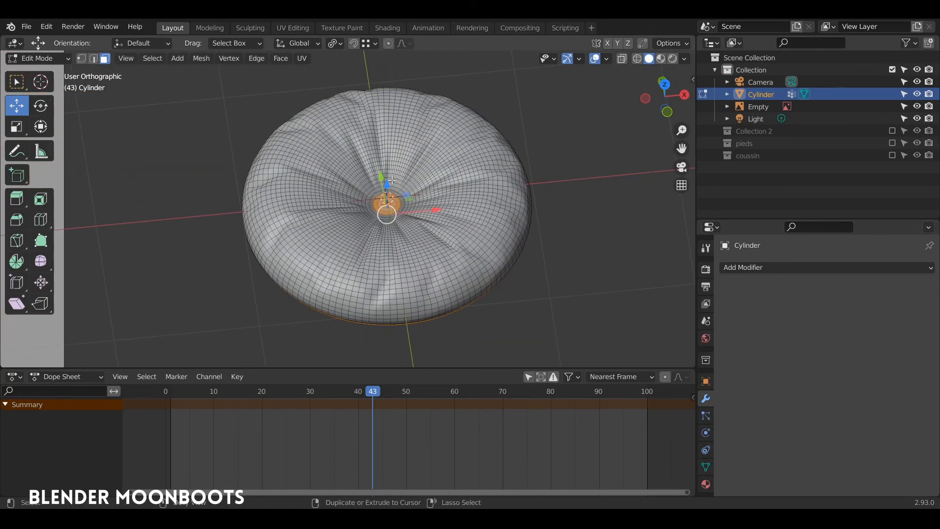
pyautogui.keyDown('ctrl'); pyautogui.moveTo(362, 177); pyautogui.dragTo(409, 224); pyautogui.keyUp('ctrl')
pyautogui.moveTo(432, 205); pyautogui.dragTo(400, 146, button='middle')
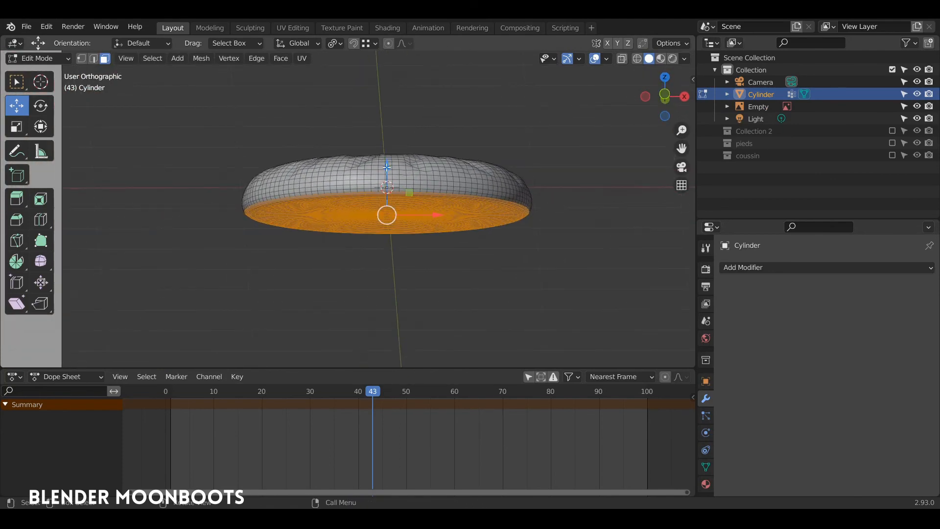
pyautogui.moveTo(387, 167); pyautogui.dragTo(403, 260)
pyautogui.moveTo(404, 260); pyautogui.dragTo(413, 280, button='middle')
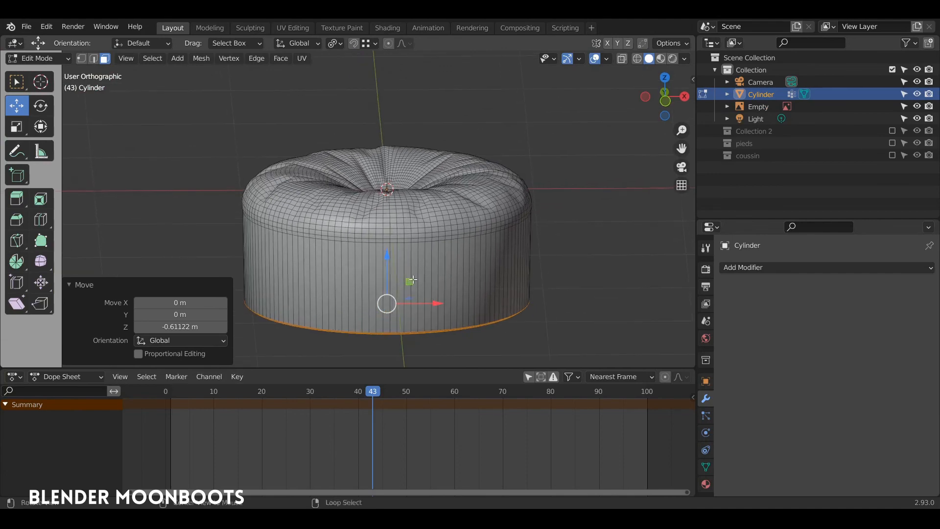
pyautogui.moveTo(386, 254); pyautogui.dragTo(391, 228)
pyautogui.press('Tab')
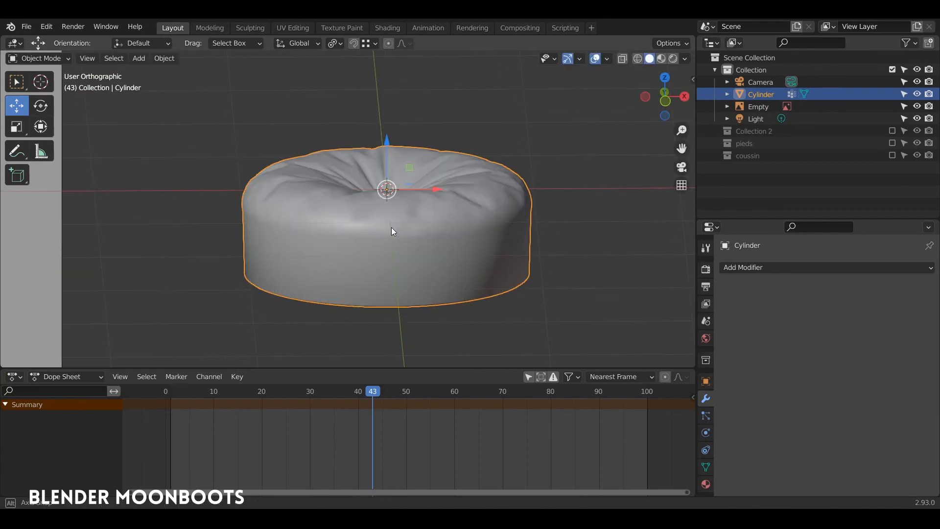
pyautogui.moveTo(391, 227); pyautogui.dragTo(368, 224, button='middle')
pyautogui.press('Tab')
# Move a side edge loop down and bevel it into a 7-segment band
pyautogui.scroll(3, 349, 230)
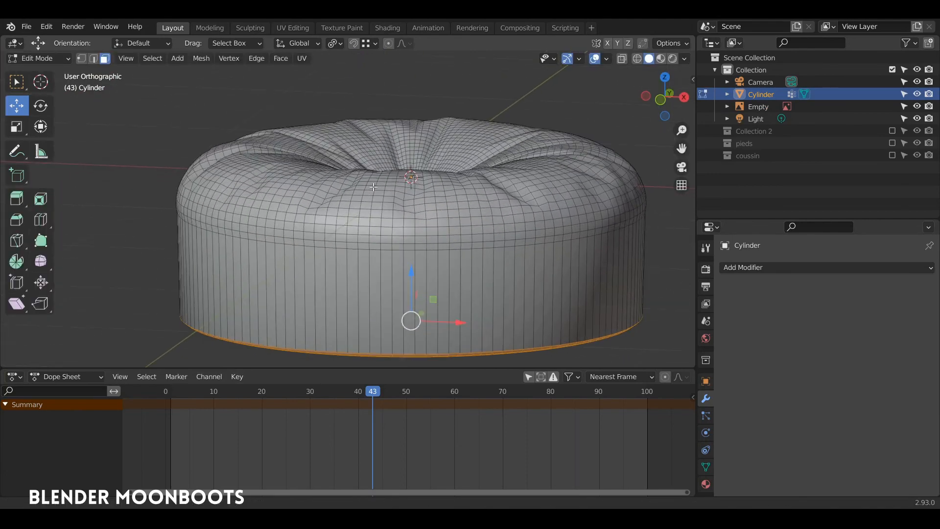
pyautogui.keyDown('alt'); pyautogui.click(327, 247); pyautogui.keyUp('alt')
pyautogui.press('1')
pyautogui.keyDown('alt'); pyautogui.click(330, 249); pyautogui.keyUp('alt')
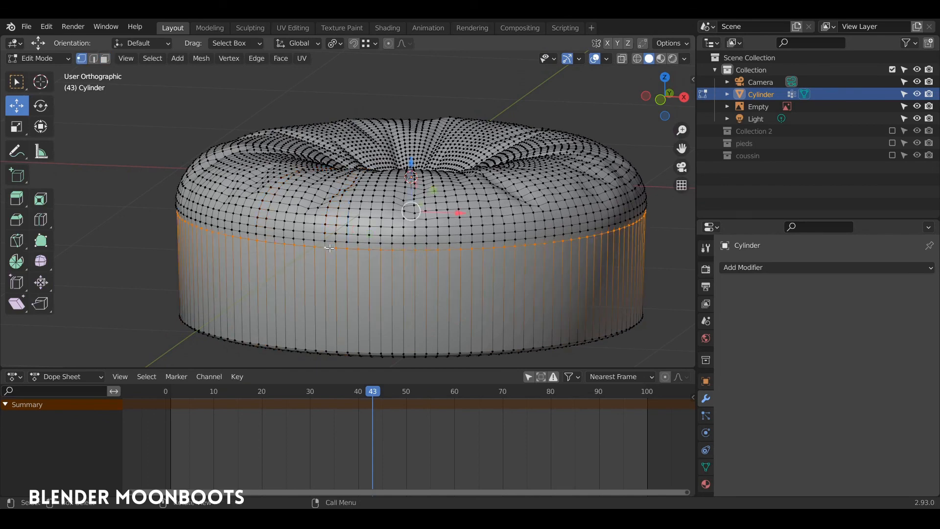
pyautogui.press('2')
pyautogui.moveTo(411, 173); pyautogui.dragTo(408, 219)
pyautogui.press('Tab')
pyautogui.moveTo(397, 208); pyautogui.dragTo(398, 155, button='middle')
pyautogui.press('Tab')
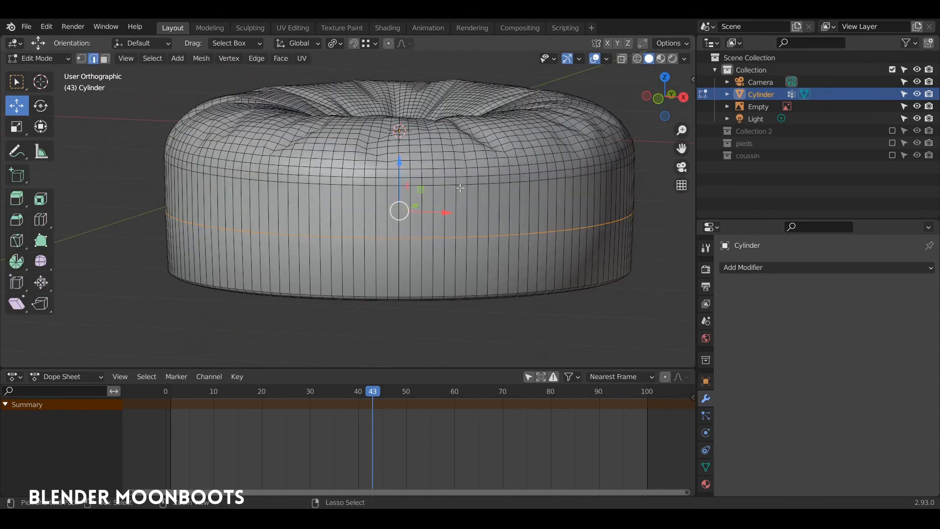
pyautogui.hotkey('ctrl', 'b')
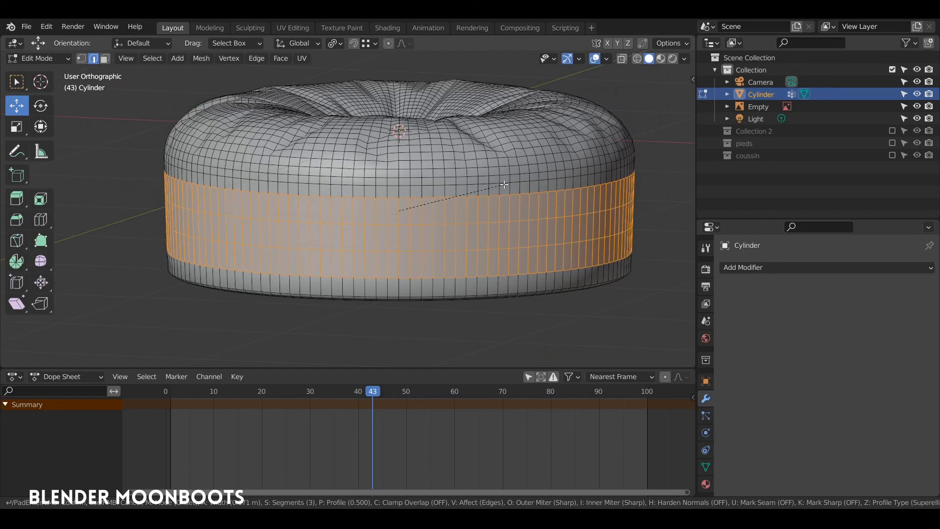
pyautogui.scroll(4, 505, 184)
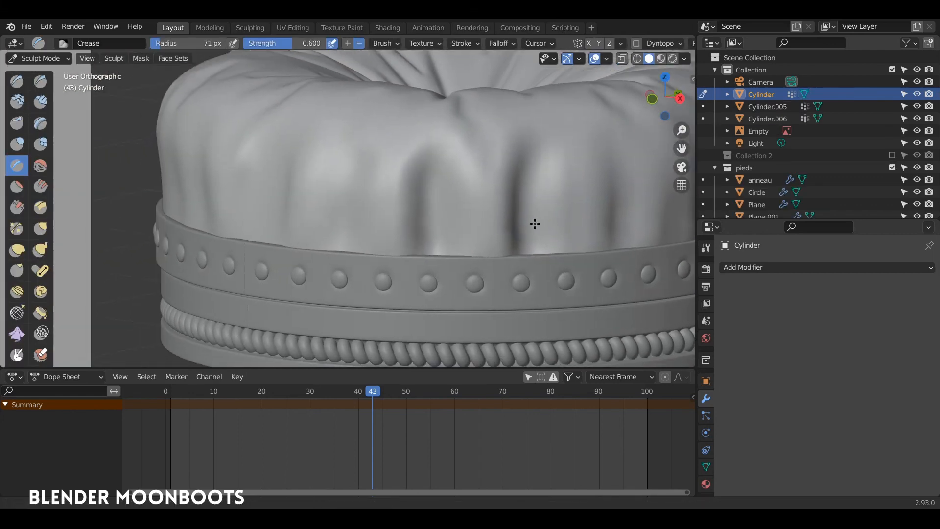
# Sculpt vertical Crease-brush folds at several spots around the cushion's side
pyautogui.moveTo(535, 223); pyautogui.dragTo(445, 208, button='middle')
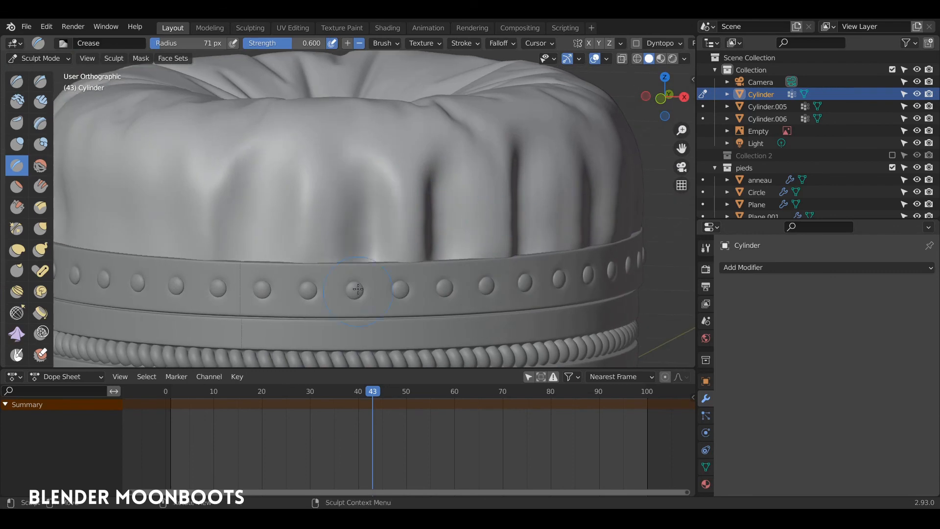
pyautogui.moveTo(290, 206)
pyautogui.mouseDown()
pyautogui.moveTo(294, 184)
pyautogui.moveTo(294, 240)
pyautogui.mouseUp()
pyautogui.moveTo(293, 240)
pyautogui.mouseDown(button='middle')
pyautogui.moveTo(315, 266)
pyautogui.moveTo(424, 253)
pyautogui.mouseUp(button='middle')
pyautogui.moveTo(331, 229); pyautogui.dragTo(316, 296)
pyautogui.moveTo(282, 213); pyautogui.dragTo(281, 201)
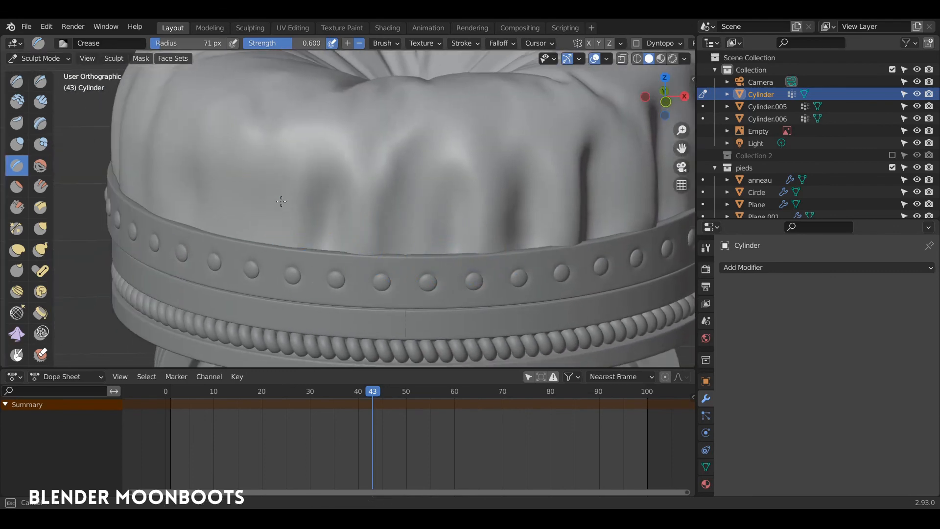
pyautogui.moveTo(281, 220)
pyautogui.mouseDown(button='middle')
pyautogui.moveTo(256, 196)
pyautogui.moveTo(321, 199)
pyautogui.mouseUp(button='middle')
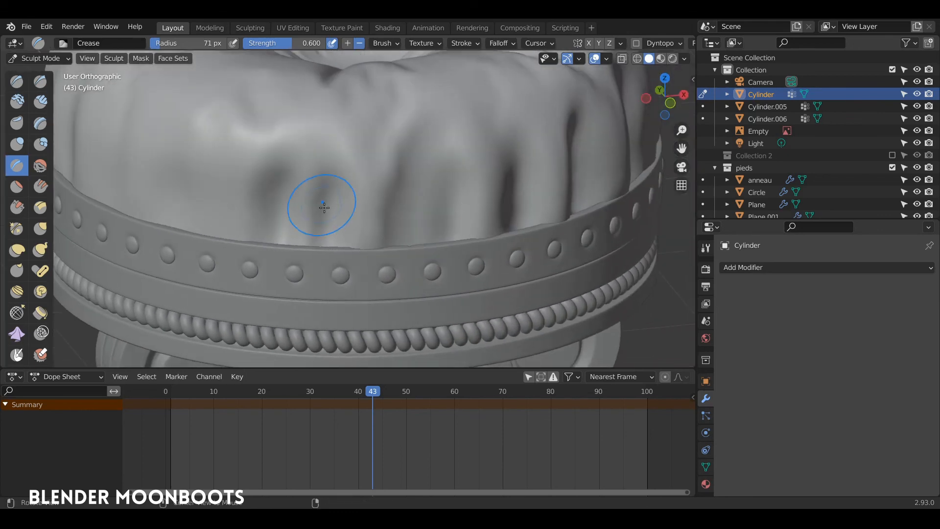
pyautogui.moveTo(378, 217); pyautogui.dragTo(375, 252)
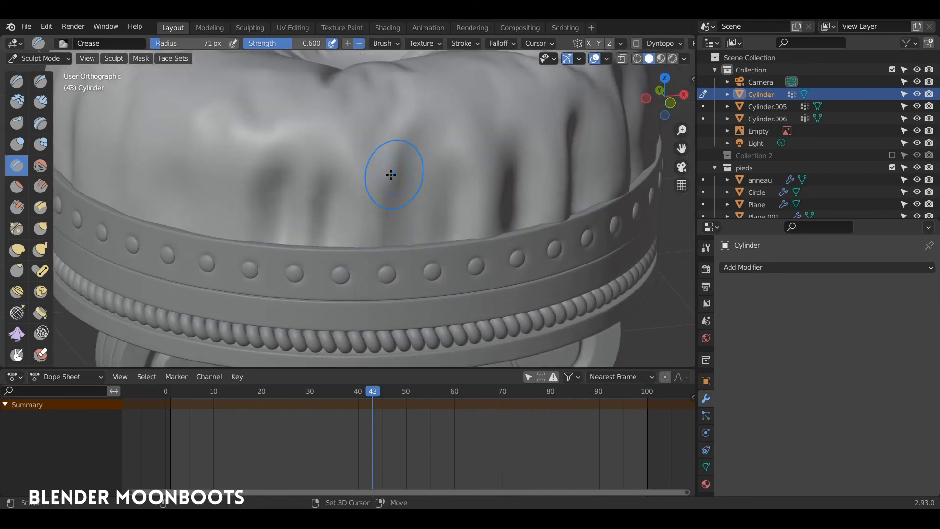
pyautogui.moveTo(341, 192); pyautogui.dragTo(309, 208, button='middle')
pyautogui.keyDown('shift'); pyautogui.moveTo(309, 208); pyautogui.dragTo(332, 285, button='middle'); pyautogui.keyUp('shift')
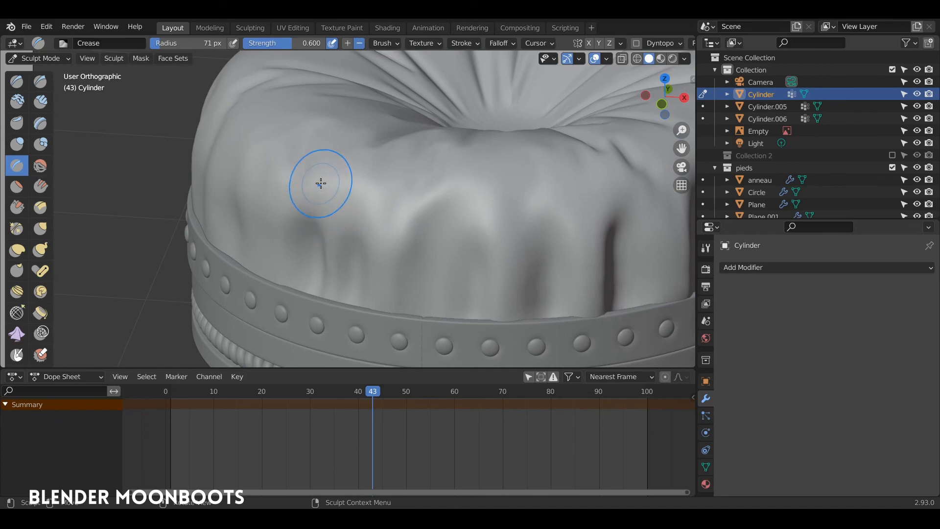
pyautogui.moveTo(321, 184); pyautogui.dragTo(316, 214)
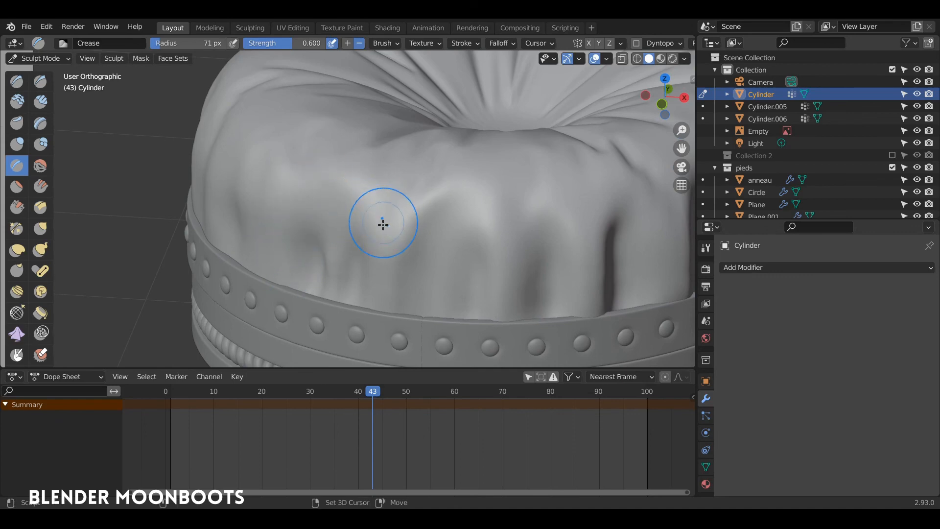
pyautogui.moveTo(381, 223)
pyautogui.mouseDown(button='middle')
pyautogui.moveTo(390, 235)
pyautogui.moveTo(340, 245)
pyautogui.mouseUp(button='middle')
pyautogui.moveTo(322, 259)
pyautogui.mouseDown()
pyautogui.moveTo(315, 223)
pyautogui.moveTo(324, 258)
pyautogui.mouseUp()
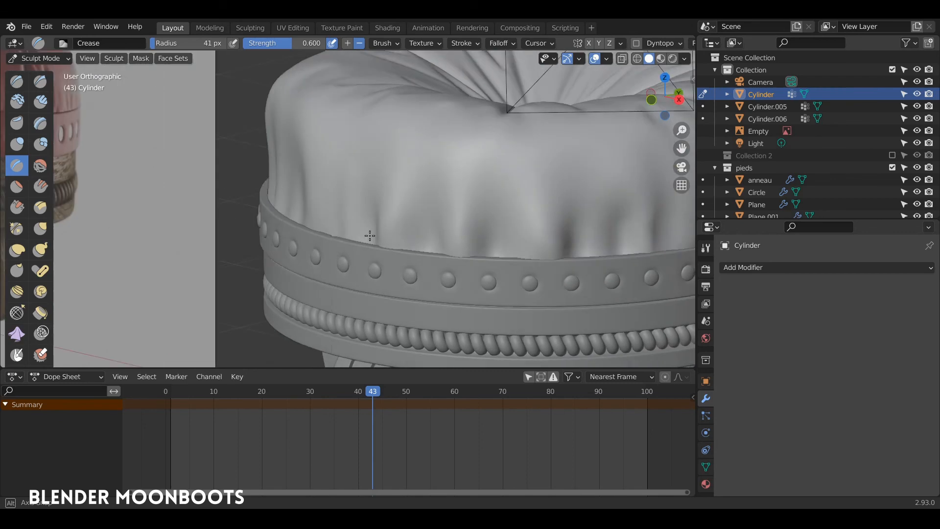
# Orbit around the finished red leather stool to review it
pyautogui.moveTo(372, 235)
pyautogui.mouseDown(button='middle')
pyautogui.moveTo(397, 228)
pyautogui.moveTo(369, 170)
pyautogui.mouseUp(button='middle')
pyautogui.moveTo(401, 211); pyautogui.dragTo(420, 289, button='middle')
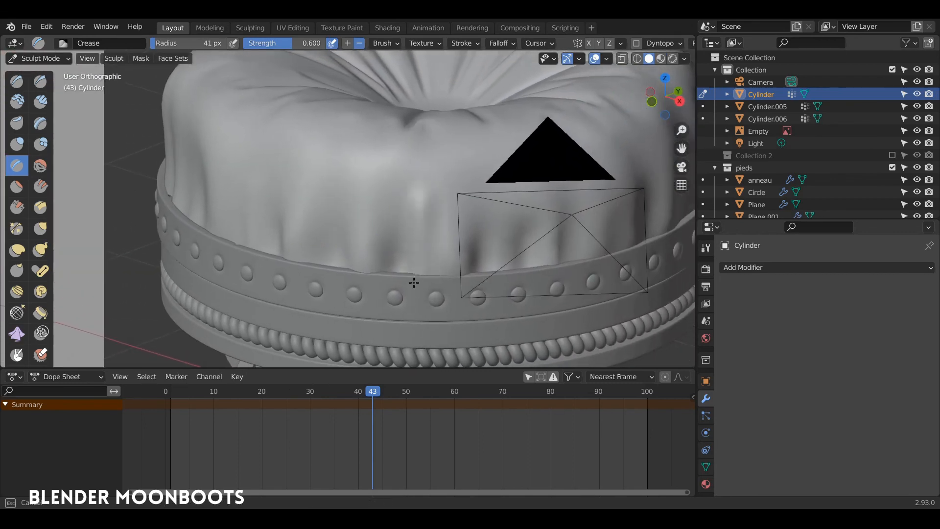
pyautogui.moveTo(430, 195); pyautogui.dragTo(426, 162, button='middle')
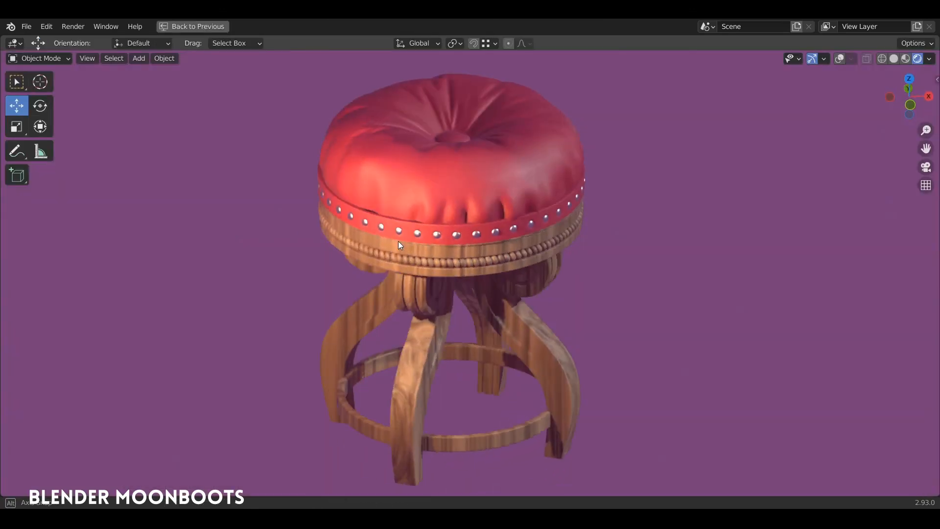
pyautogui.moveTo(398, 242)
pyautogui.mouseDown(button='middle')
pyautogui.moveTo(610, 241)
pyautogui.moveTo(460, 226)
pyautogui.moveTo(353, 241)
pyautogui.moveTo(431, 225)
pyautogui.moveTo(460, 241)
pyautogui.moveTo(469, 224)
pyautogui.mouseUp(button='middle')
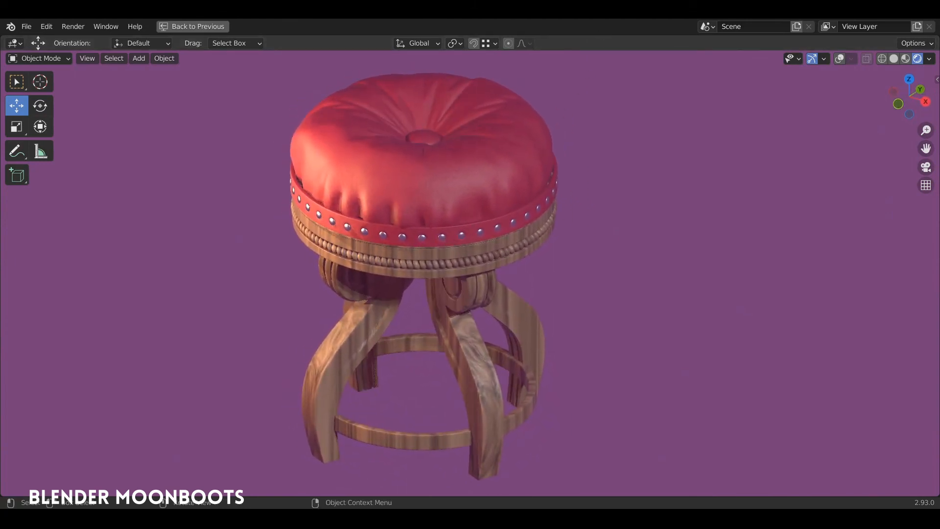